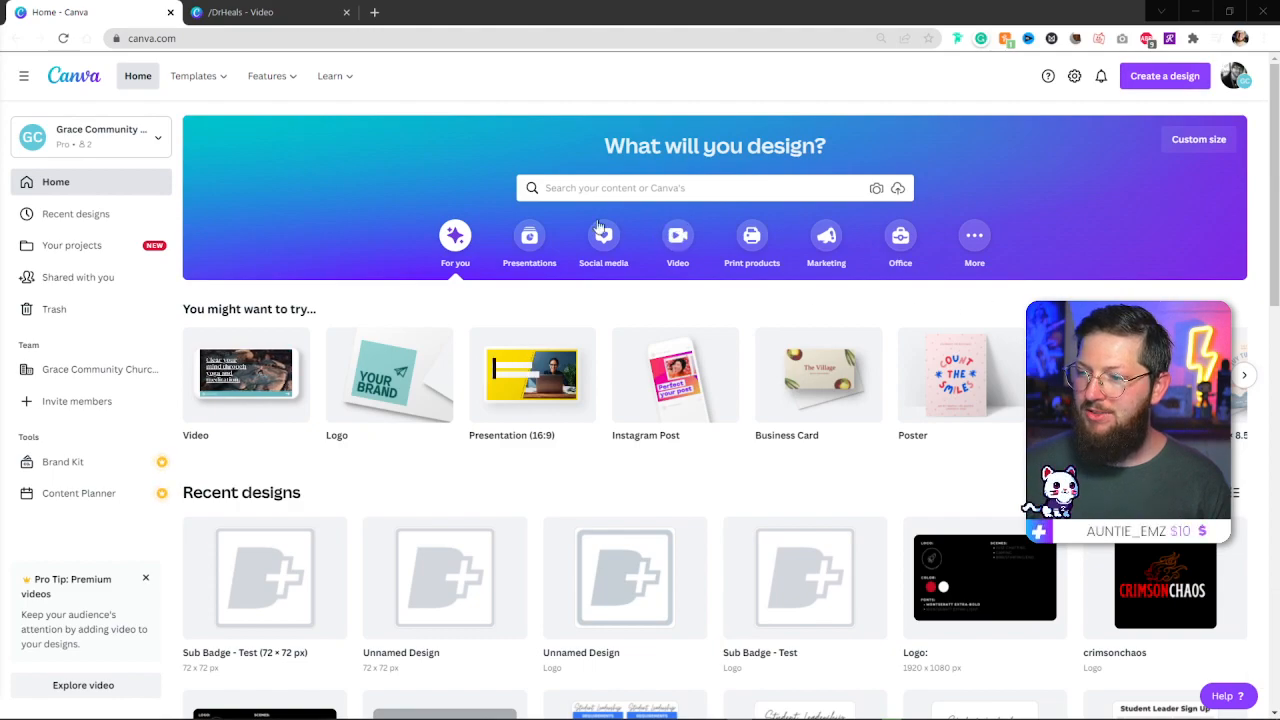
# - Create a blank design of the Video type and look through the available video template categories
pyautogui.click(678, 240)
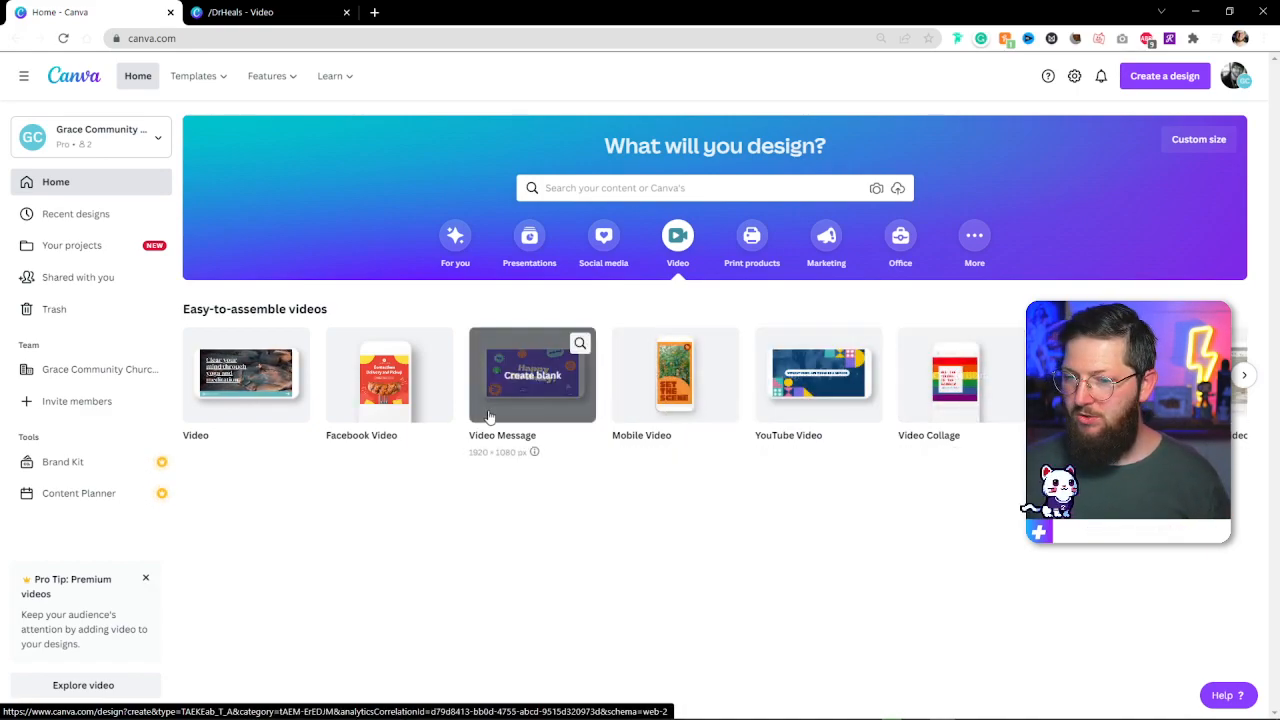
pyautogui.click(247, 381)
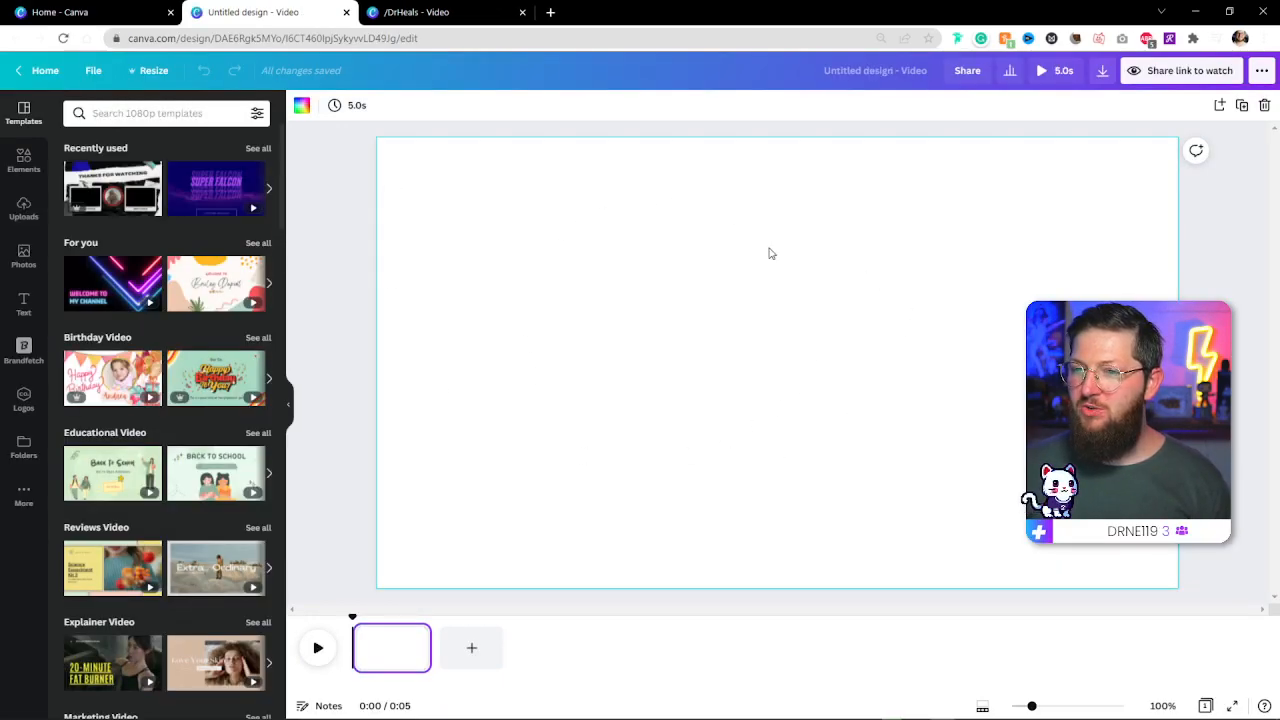
pyautogui.scroll(-2, 148, 403)
pyautogui.scroll(-1, 177, 434)
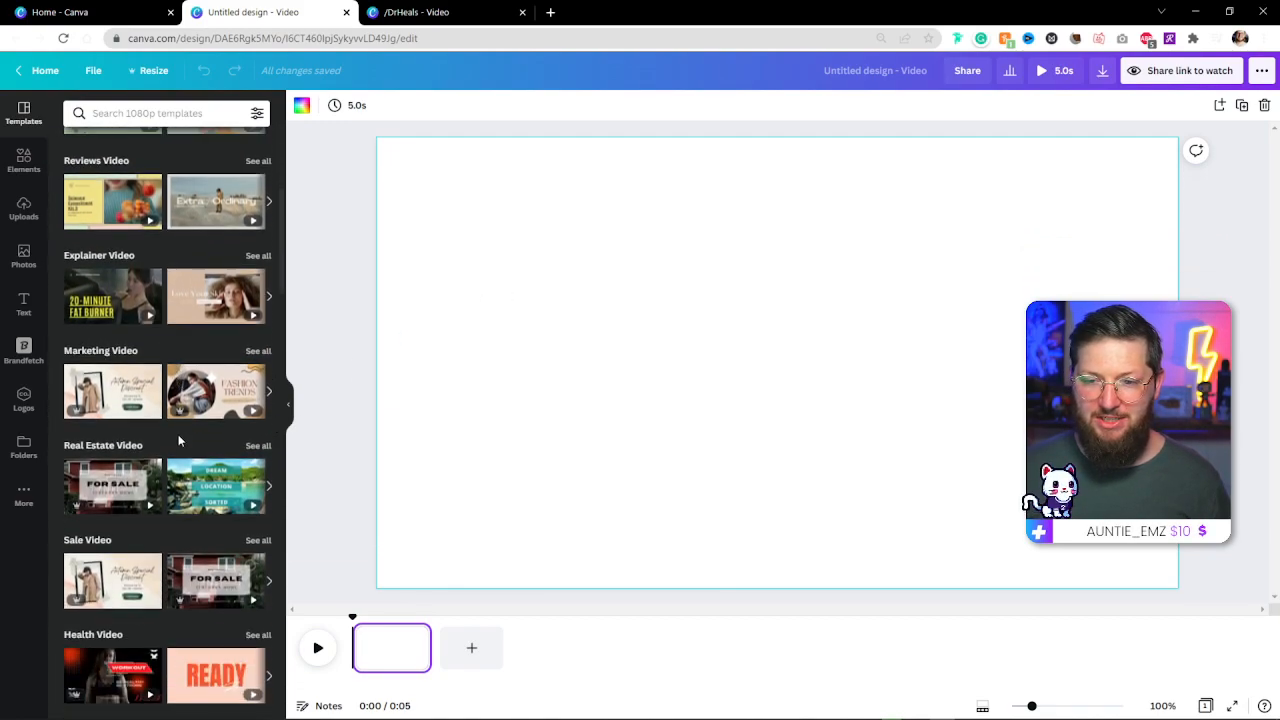
pyautogui.scroll(3, 195, 445)
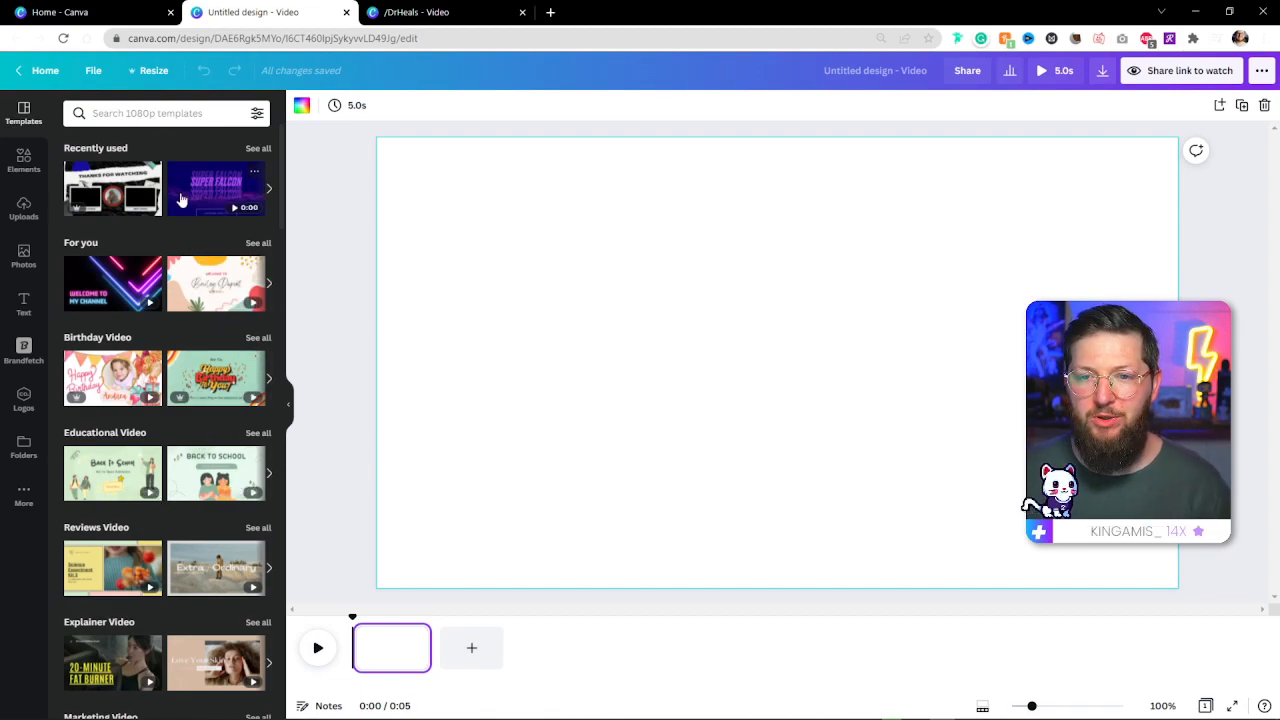
# - Add the uploaded 14:49 video to the blank page and enlarge it to fill the whole canvas
pyautogui.click(23, 208)
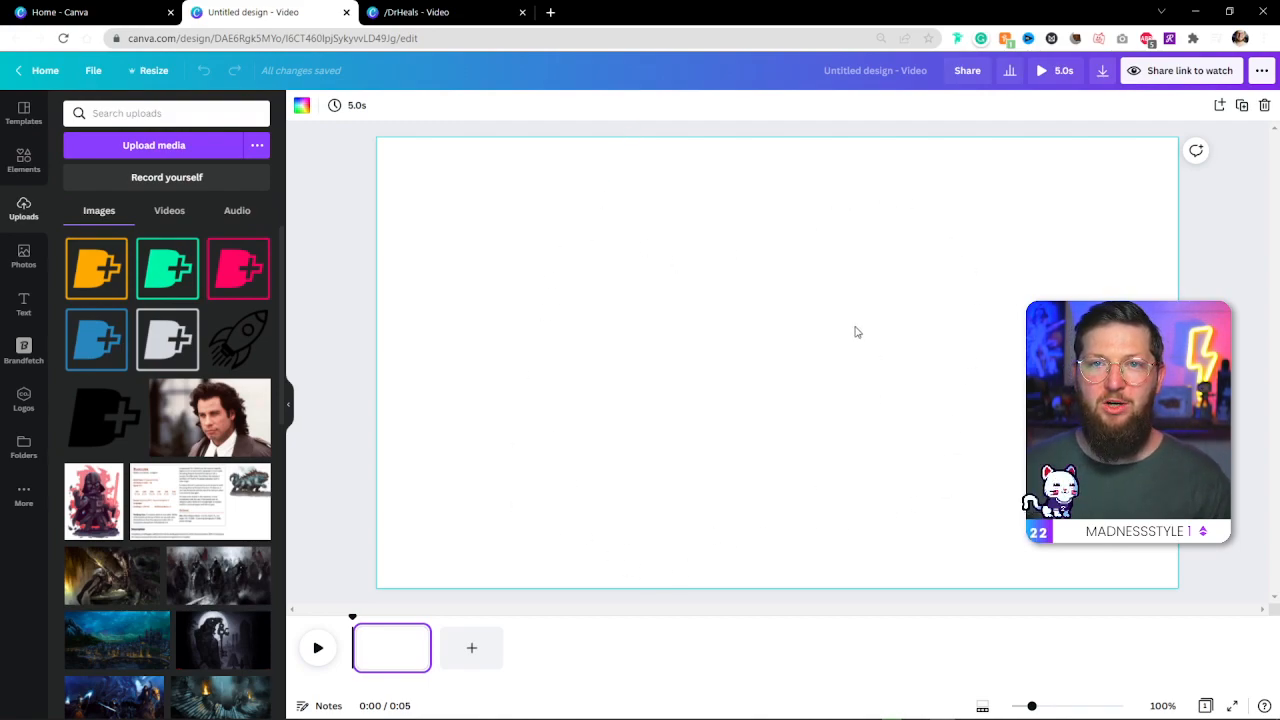
pyautogui.click(166, 212)
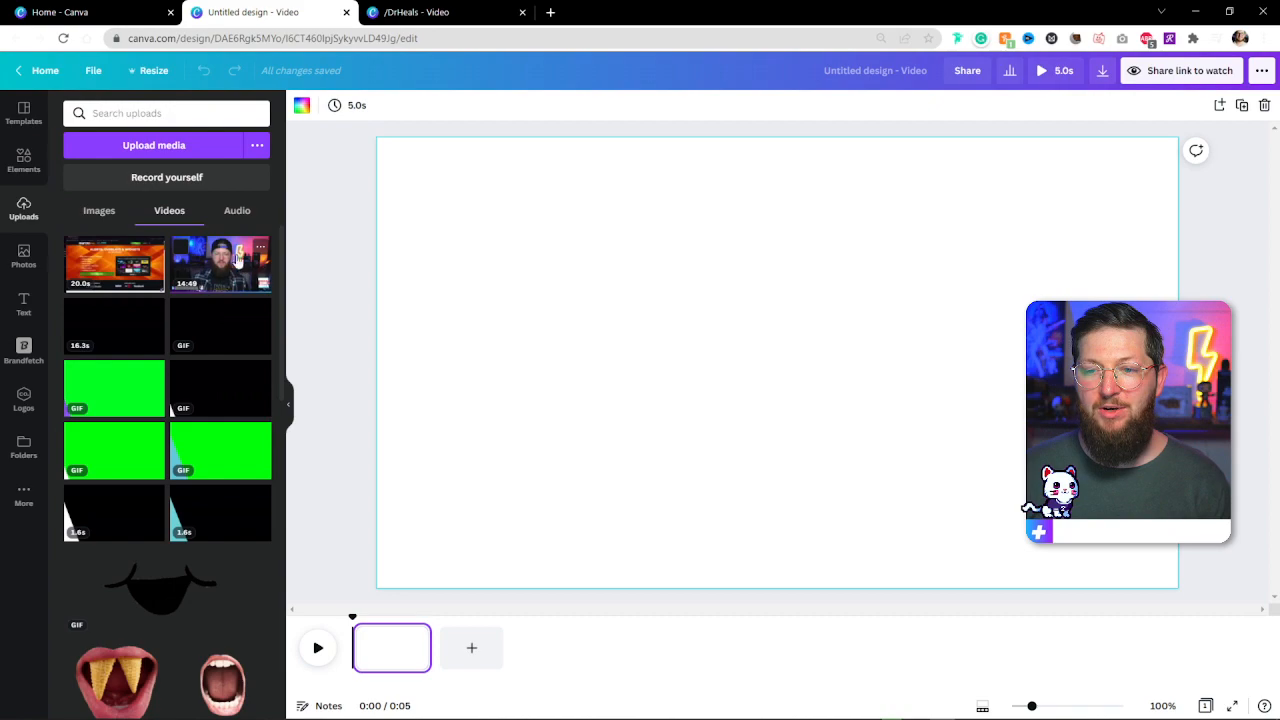
pyautogui.moveTo(216, 272); pyautogui.dragTo(589, 265)
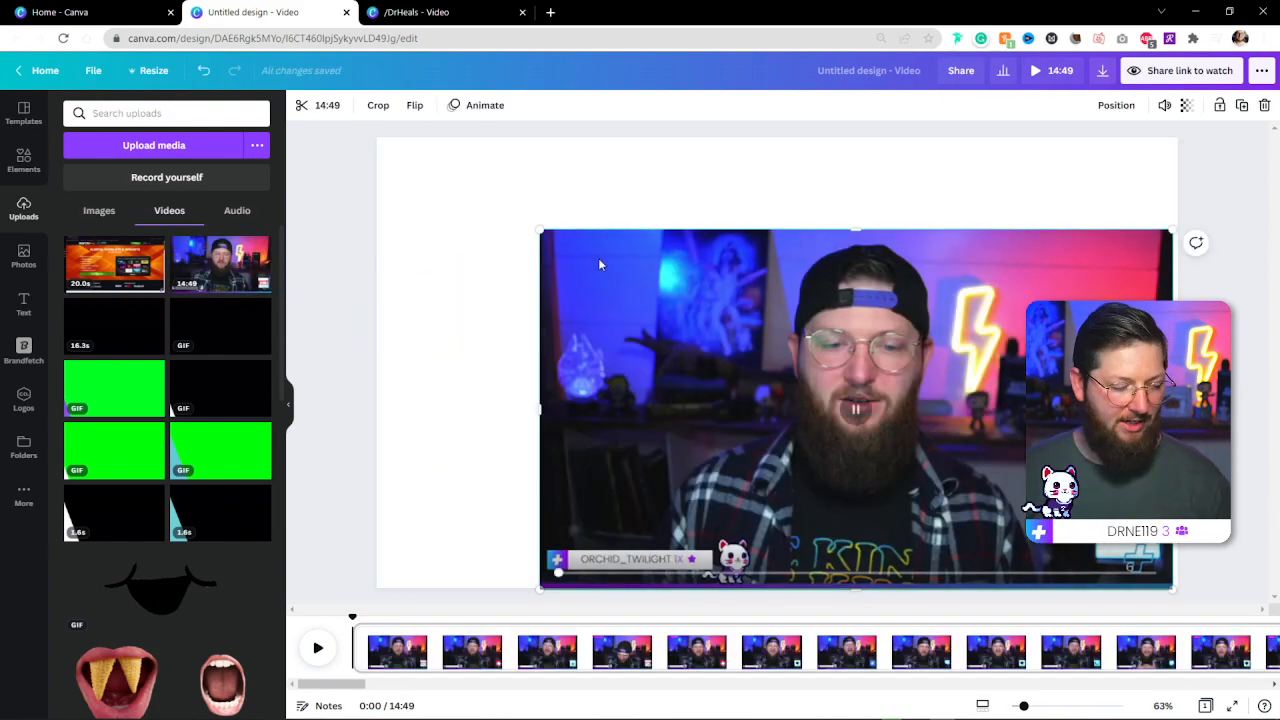
pyautogui.moveTo(642, 302); pyautogui.dragTo(480, 214)
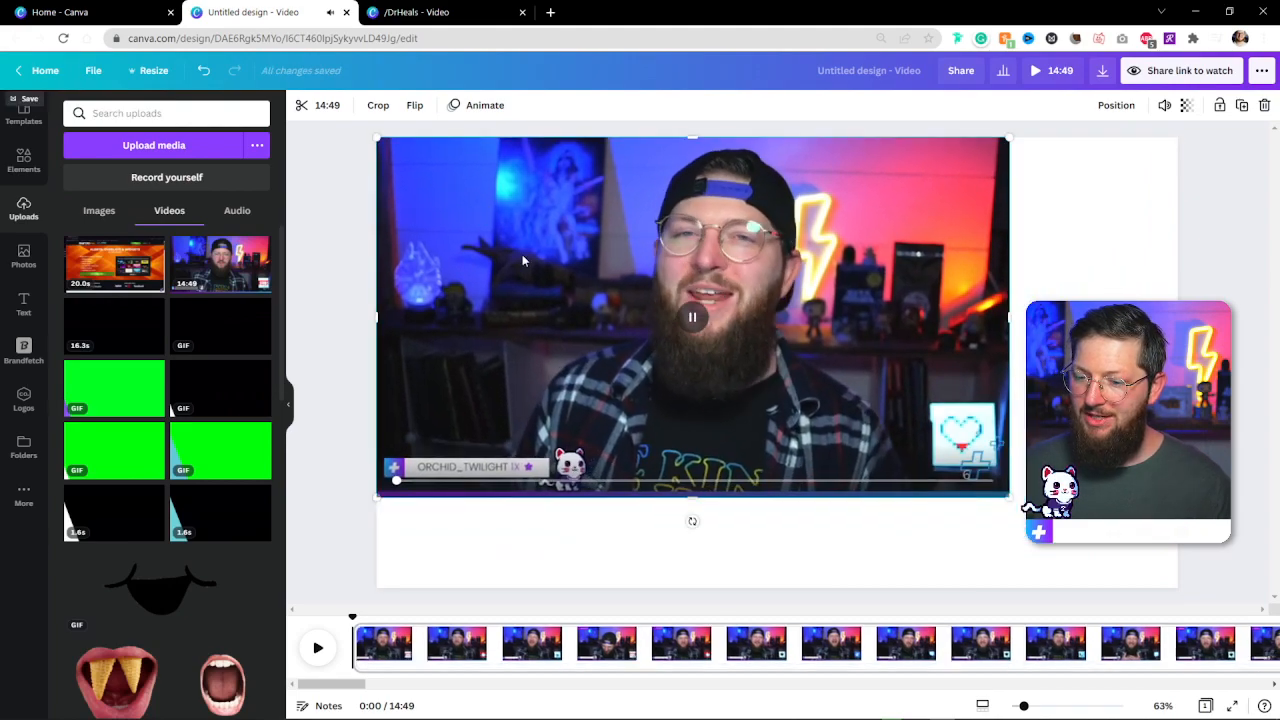
pyautogui.moveTo(1012, 500); pyautogui.dragTo(1166, 600)
pyautogui.moveTo(1167, 362); pyautogui.dragTo(1178, 362)
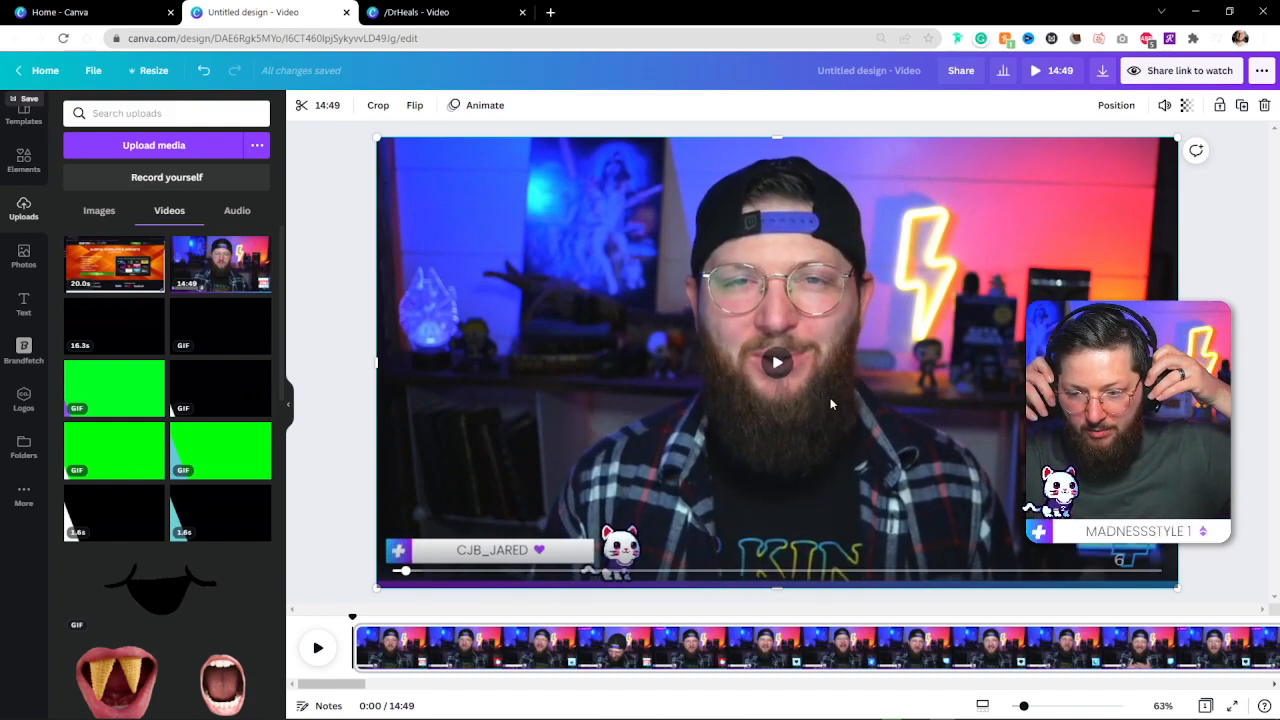
# - Play the video's opening seconds, set the canvas zoom to 61% and the timeline zoom to 122%
pyautogui.click(319, 651)
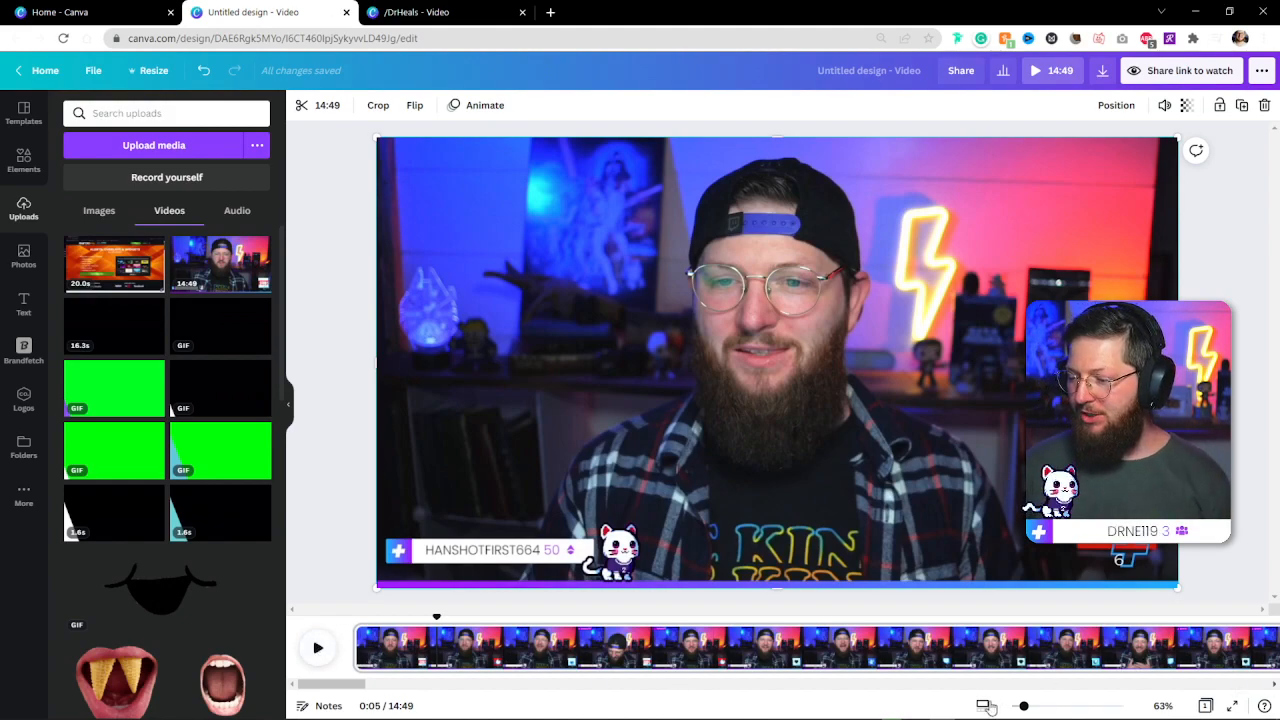
pyautogui.moveTo(1023, 706)
pyautogui.mouseDown()
pyautogui.moveTo(1088, 707)
pyautogui.moveTo(1023, 708)
pyautogui.mouseUp()
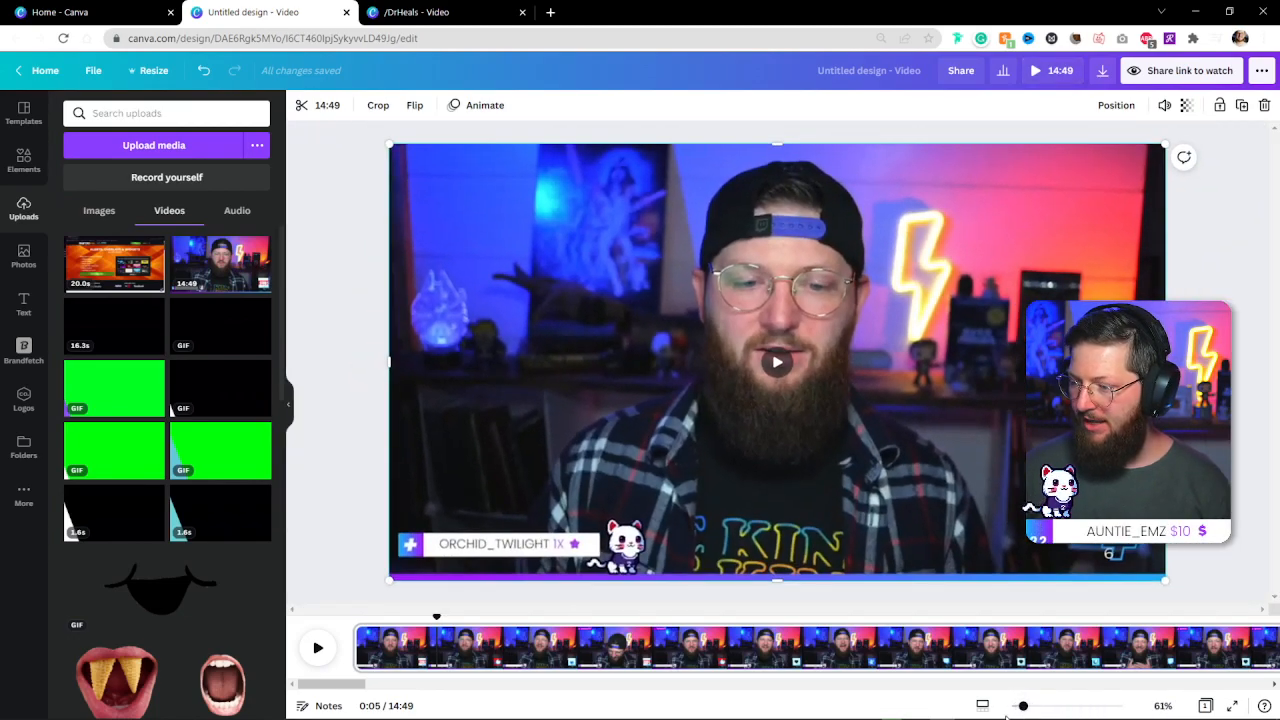
pyautogui.click(984, 710)
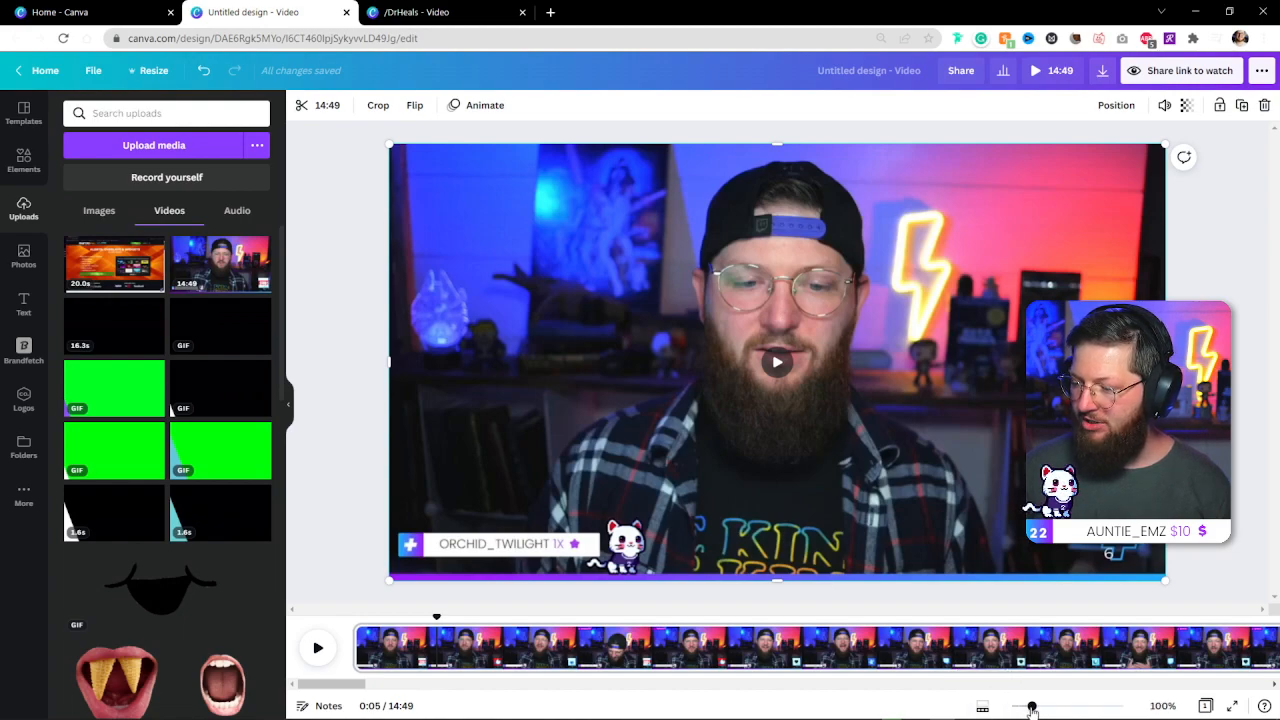
pyautogui.moveTo(1040, 709); pyautogui.dragTo(1062, 709)
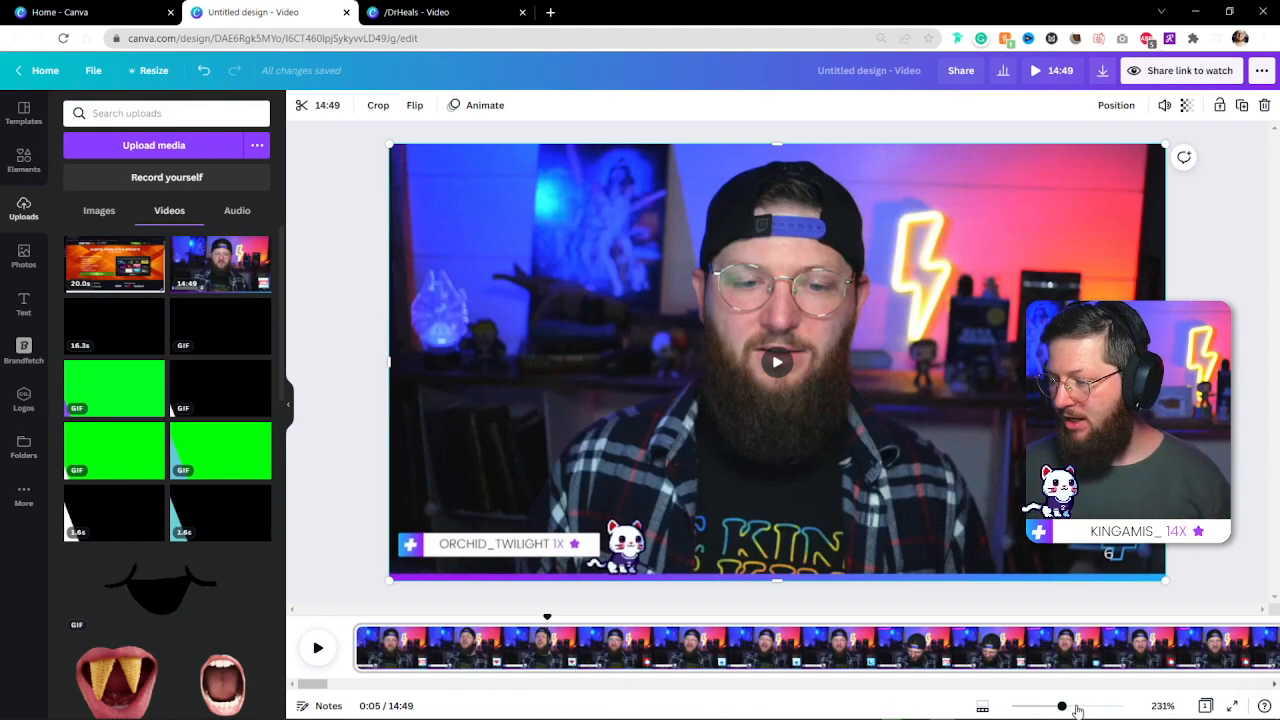
pyautogui.moveTo(1061, 708); pyautogui.dragTo(1037, 709)
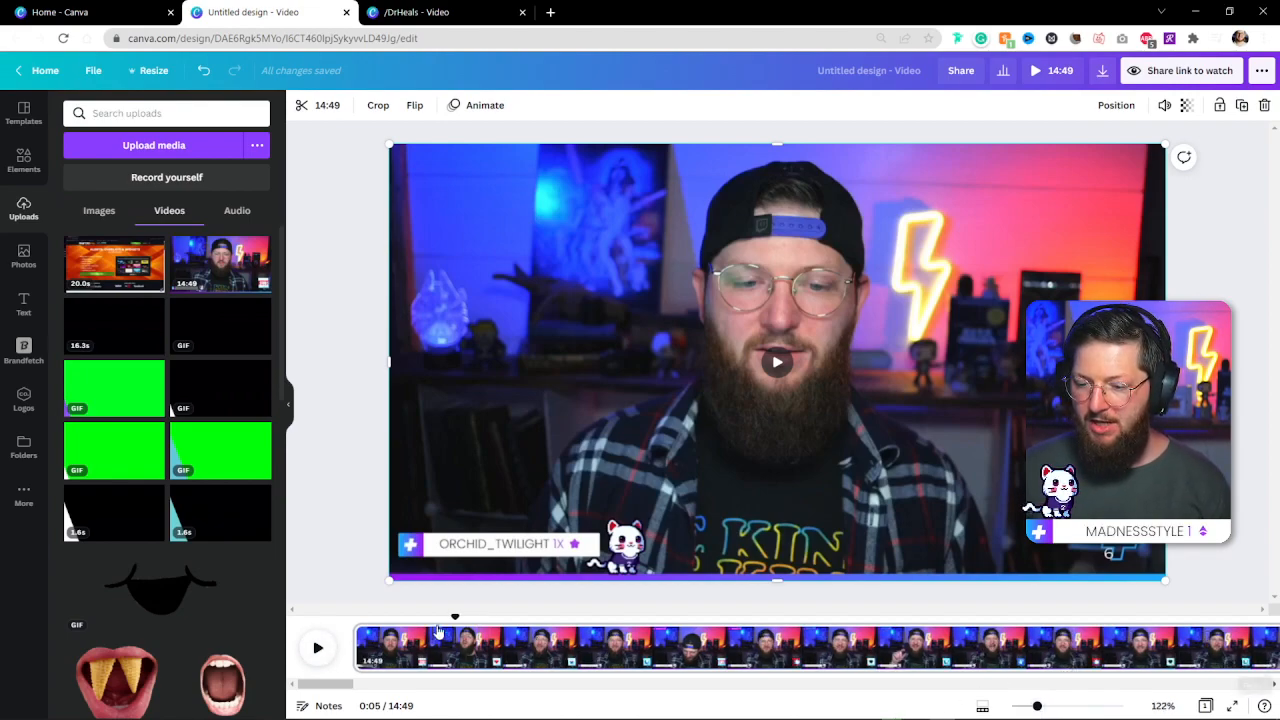
# - Play through the opening to find the cut point and split the clip at 0:08
pyautogui.moveTo(453, 619); pyautogui.dragTo(429, 612)
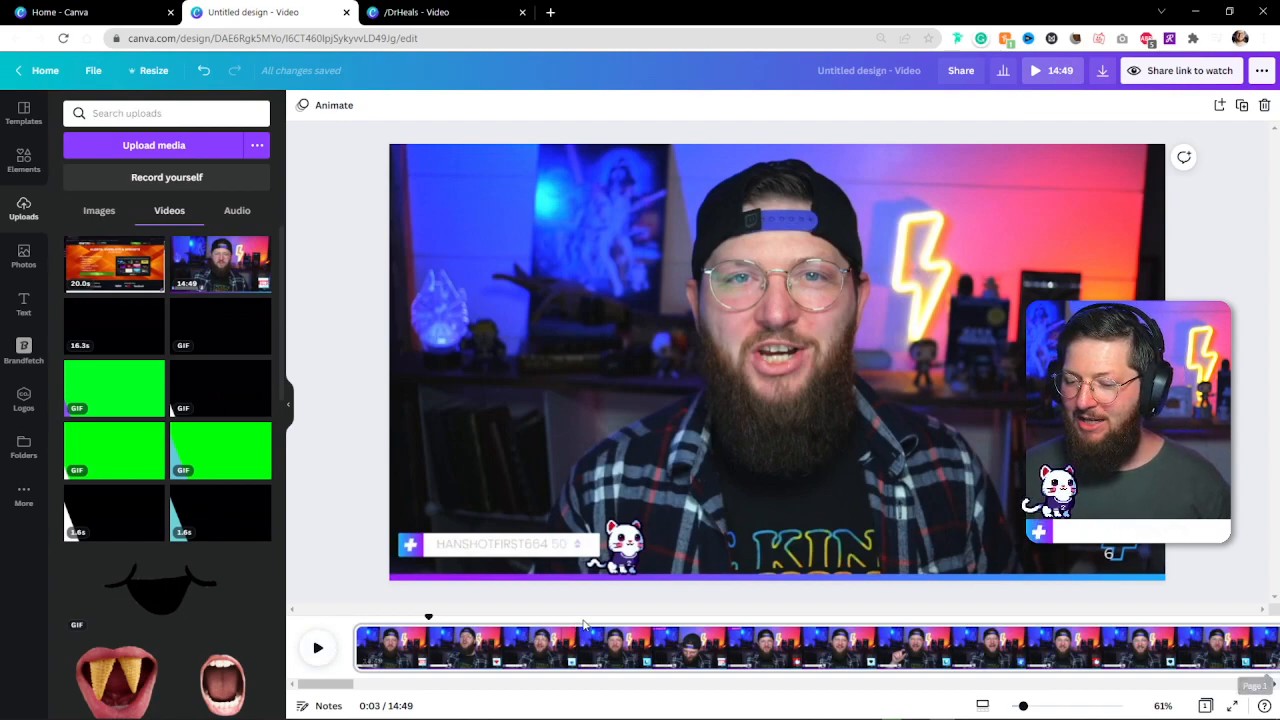
pyautogui.click(318, 650)
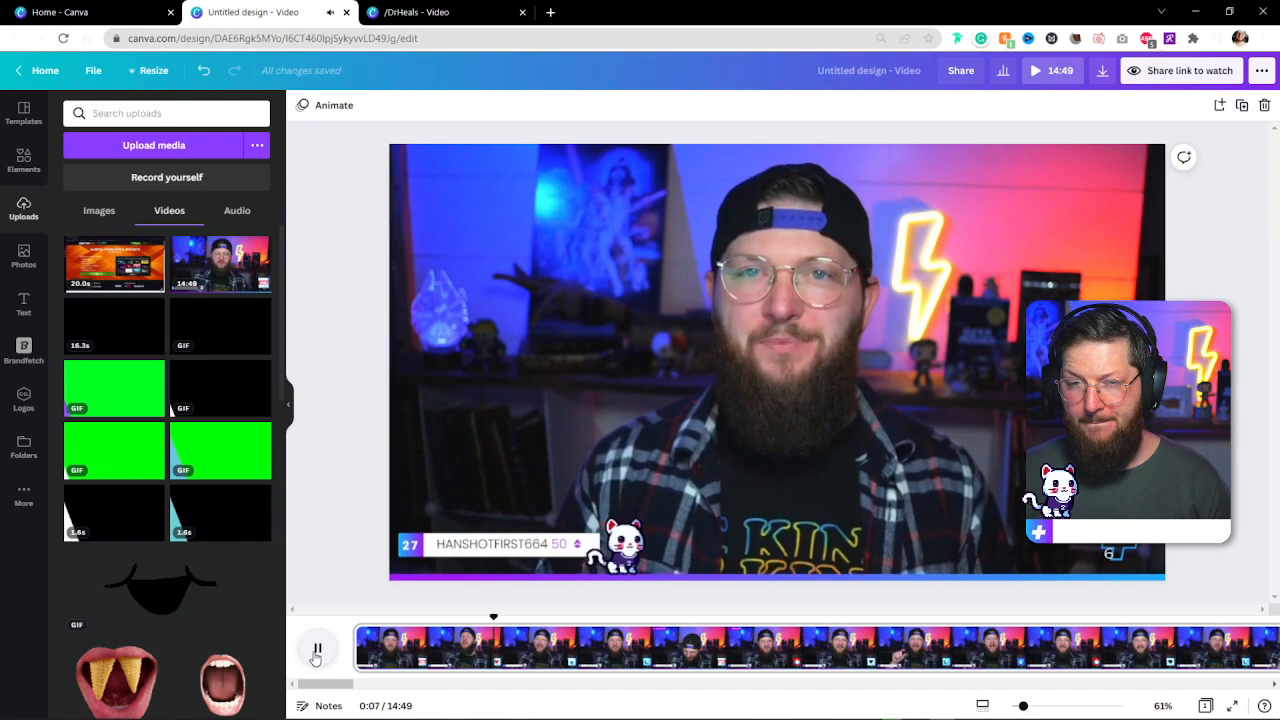
pyautogui.click(317, 650)
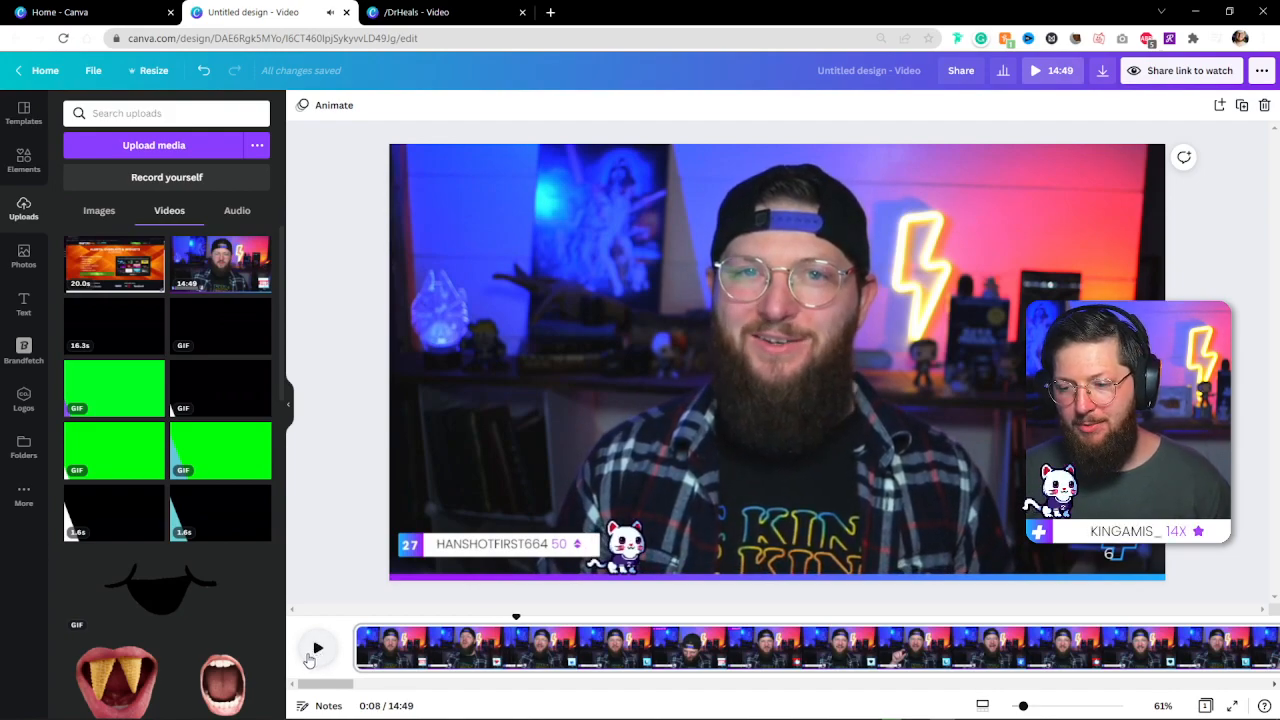
pyautogui.click(317, 650)
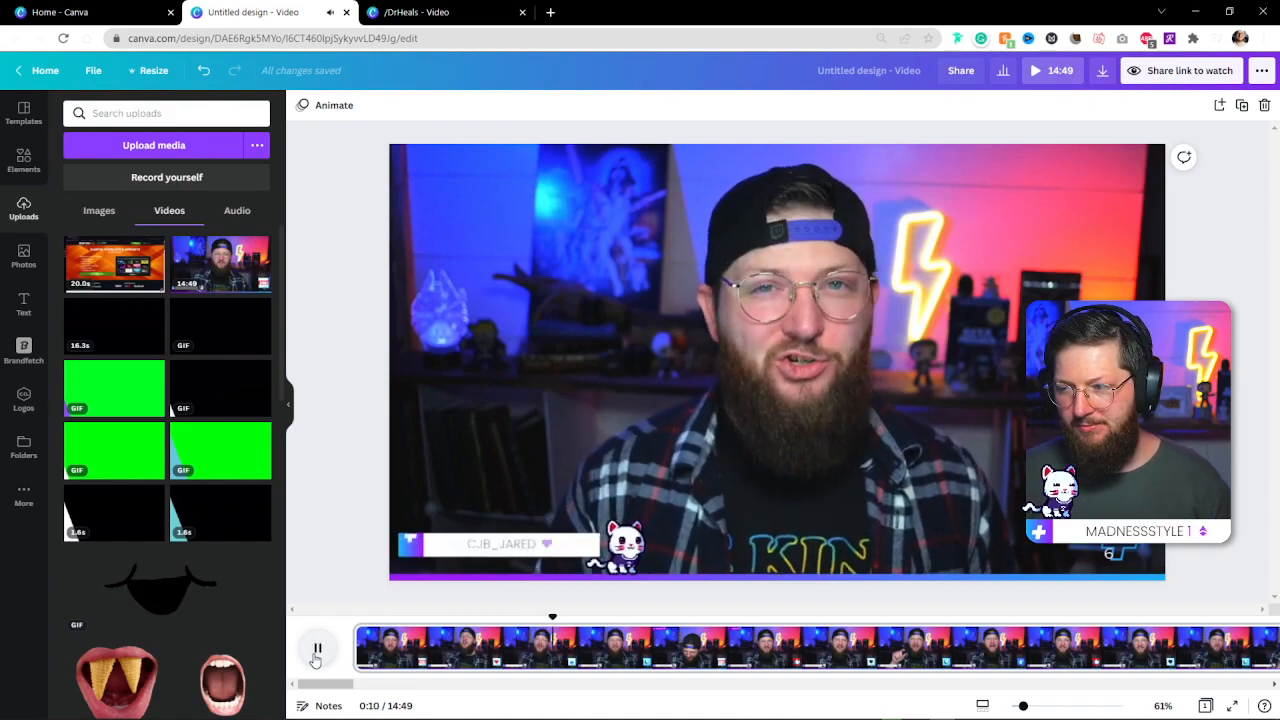
pyautogui.moveTo(563, 617); pyautogui.dragTo(494, 617)
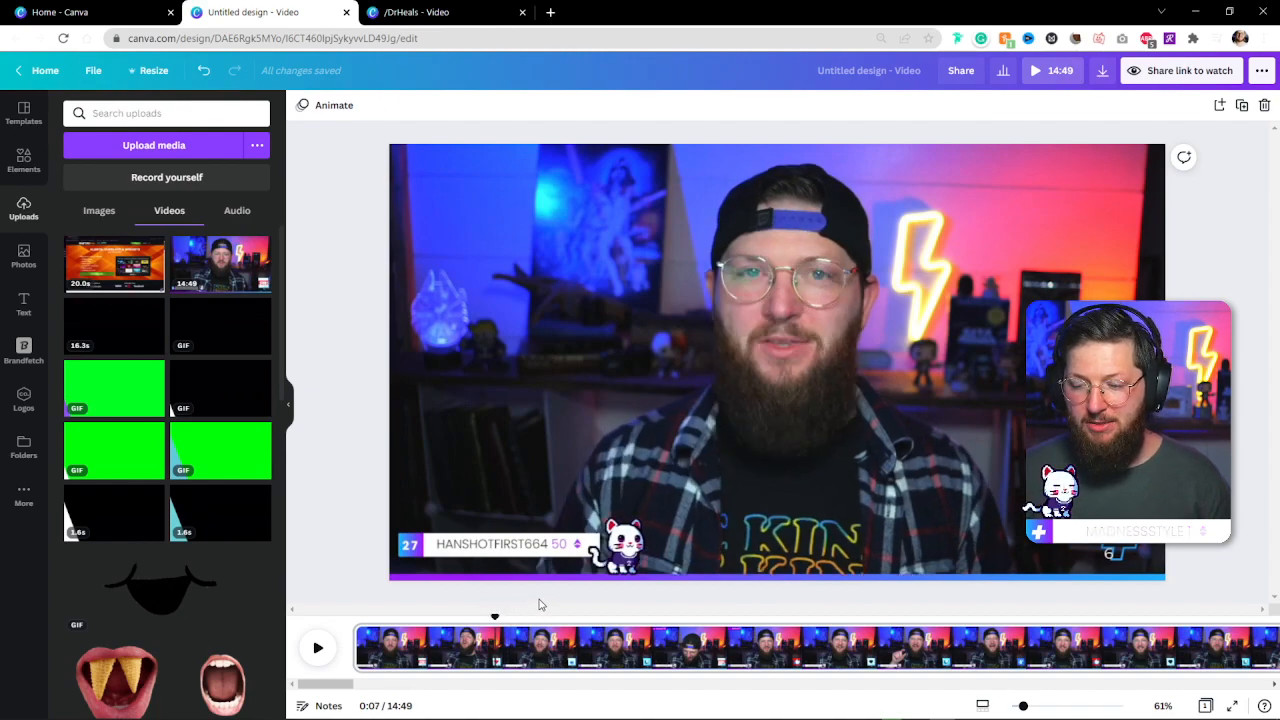
pyautogui.press('space')
pyautogui.press('space')
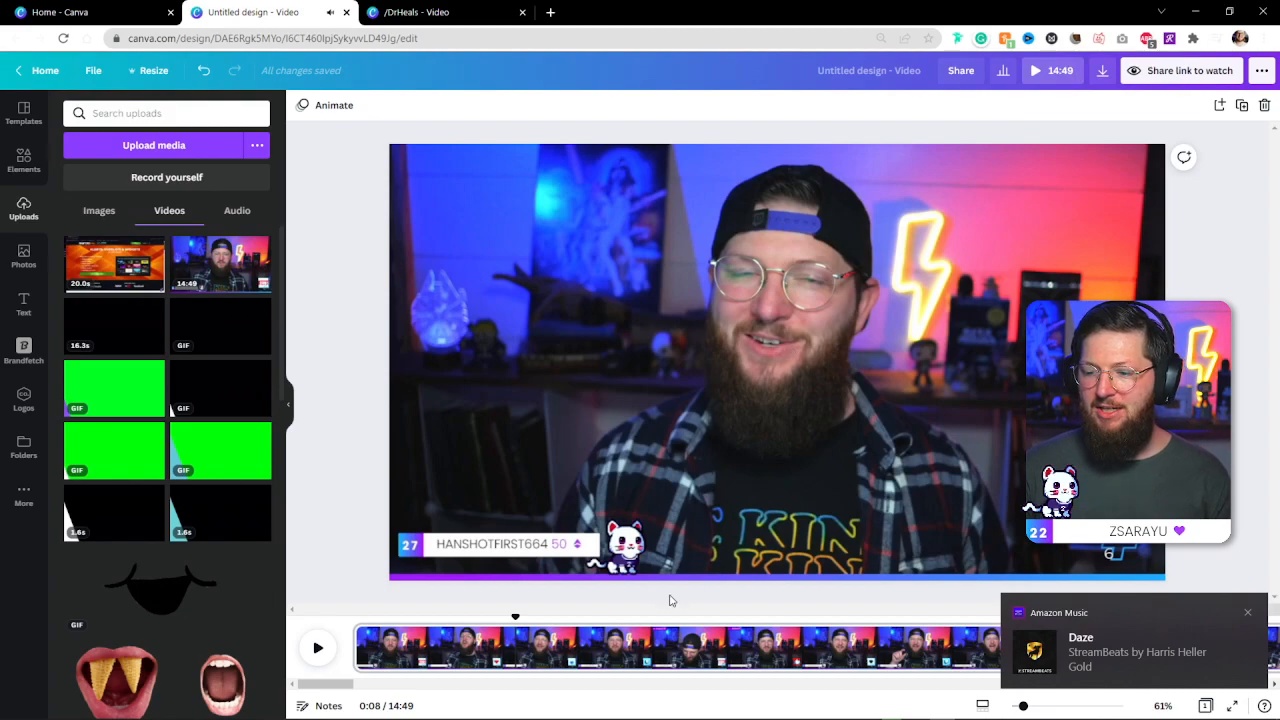
pyautogui.rightClick(514, 645)
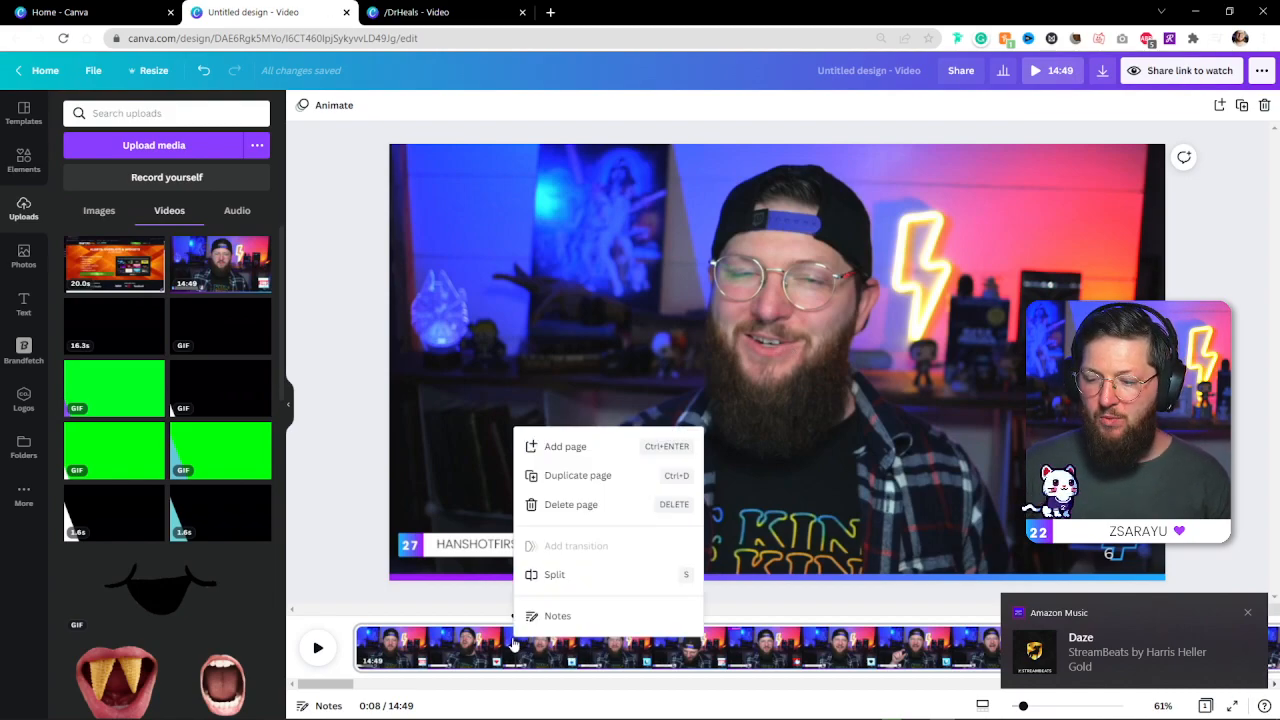
pyautogui.click(555, 577)
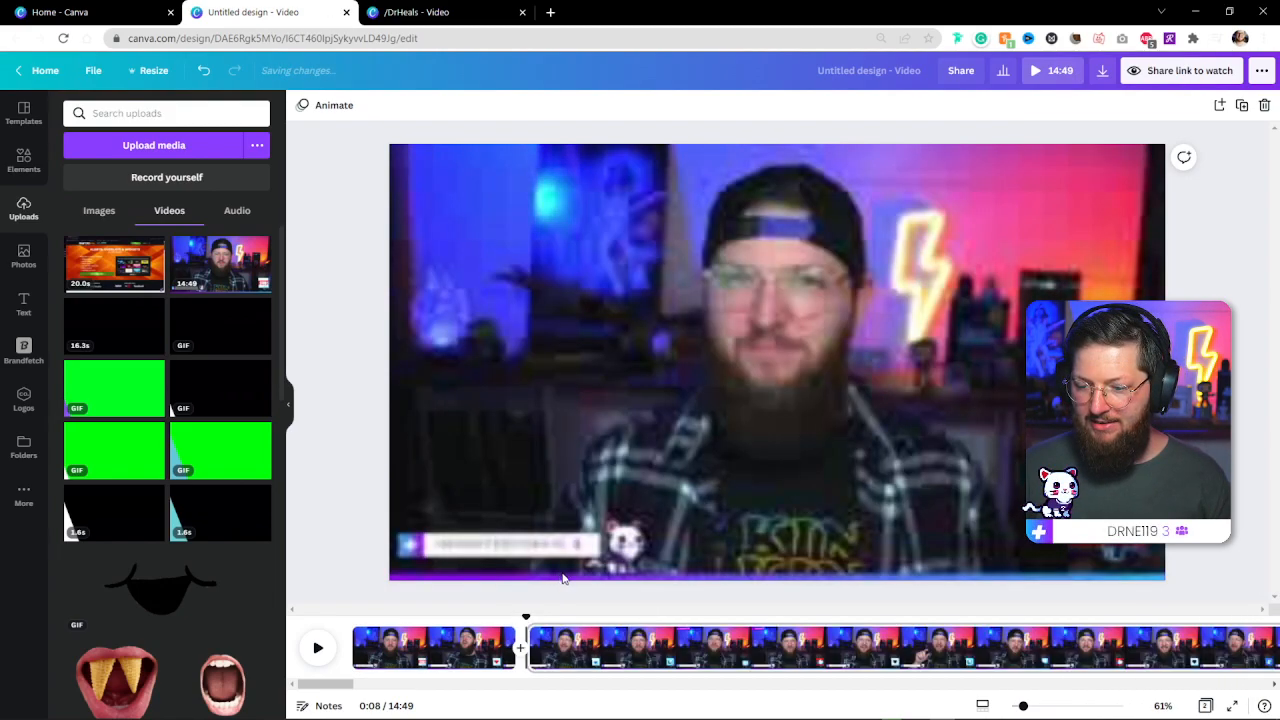
# - Delete the 8.3-second segment at the start of the timeline
pyautogui.moveTo(335, 688); pyautogui.dragTo(312, 688)
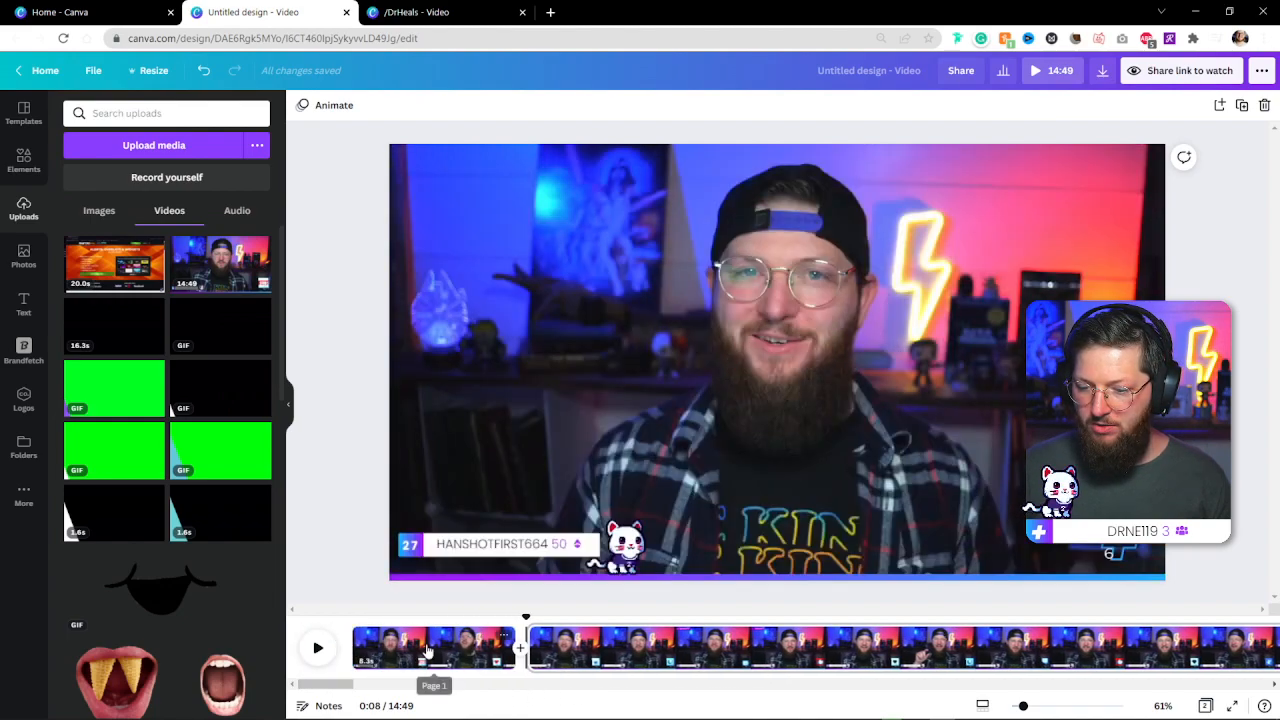
pyautogui.click(427, 650)
pyautogui.press('Delete')
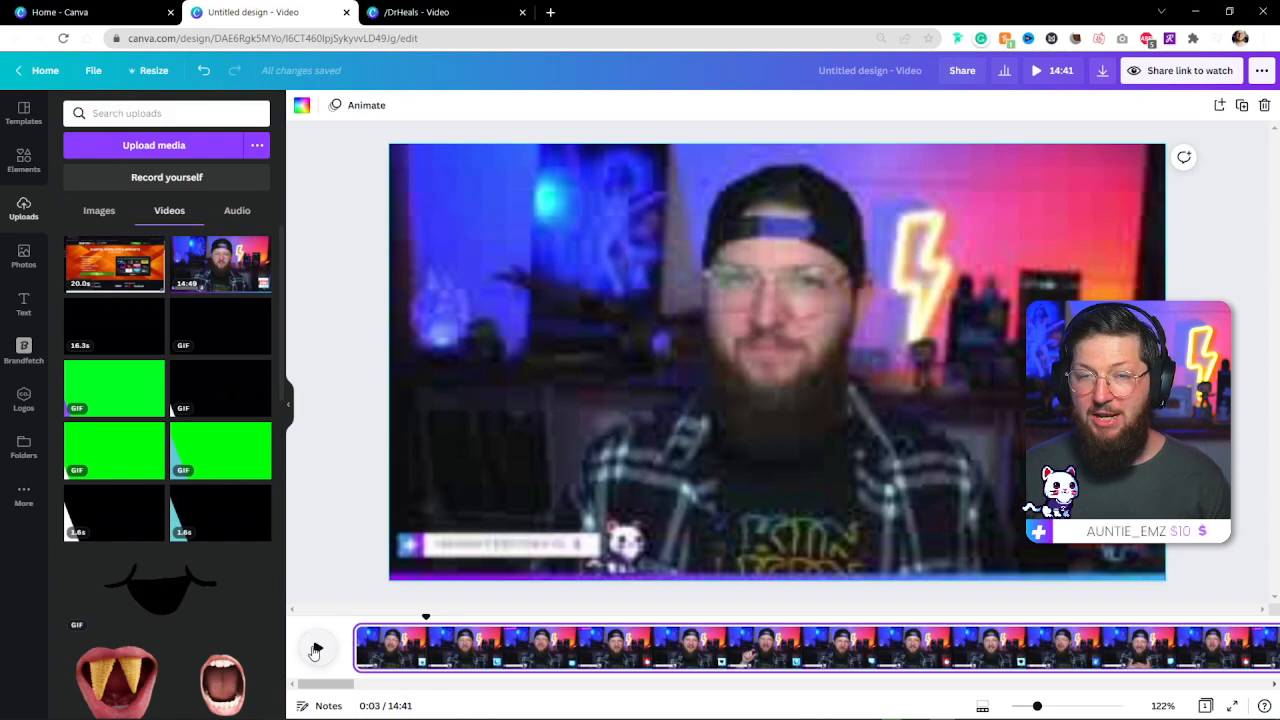
# - Play the remaining footage from its beginning and split the clip at 0:11
pyautogui.click(315, 650)
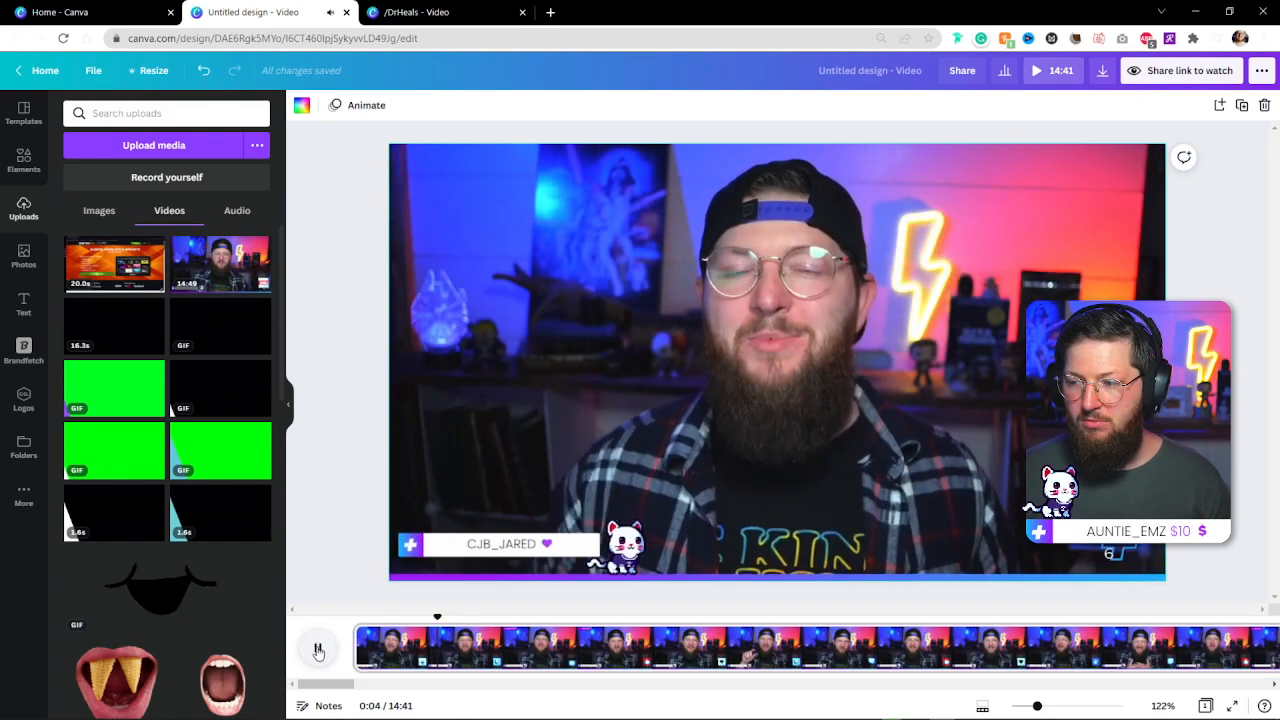
pyautogui.click(318, 650)
pyautogui.moveTo(395, 623); pyautogui.dragTo(352, 624)
pyautogui.click(318, 649)
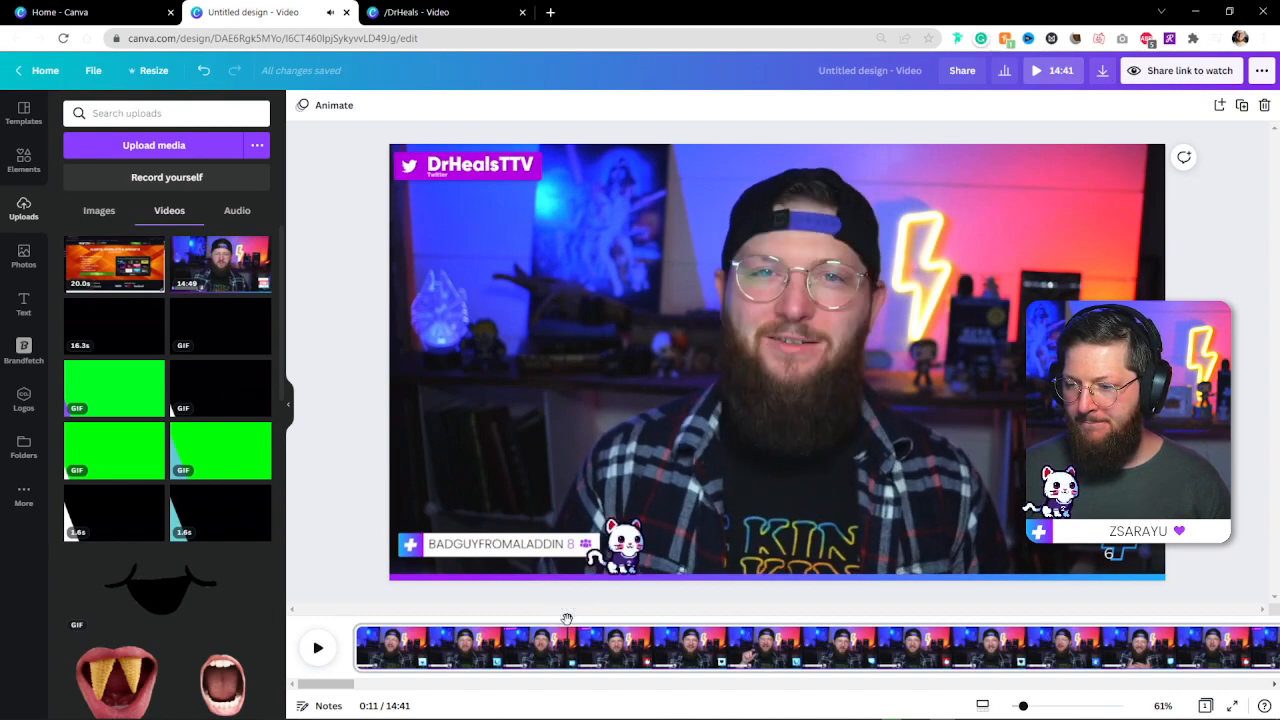
pyautogui.press('s')
# - Delete the 11-second segment at the start of the timeline
pyautogui.click(539, 647)
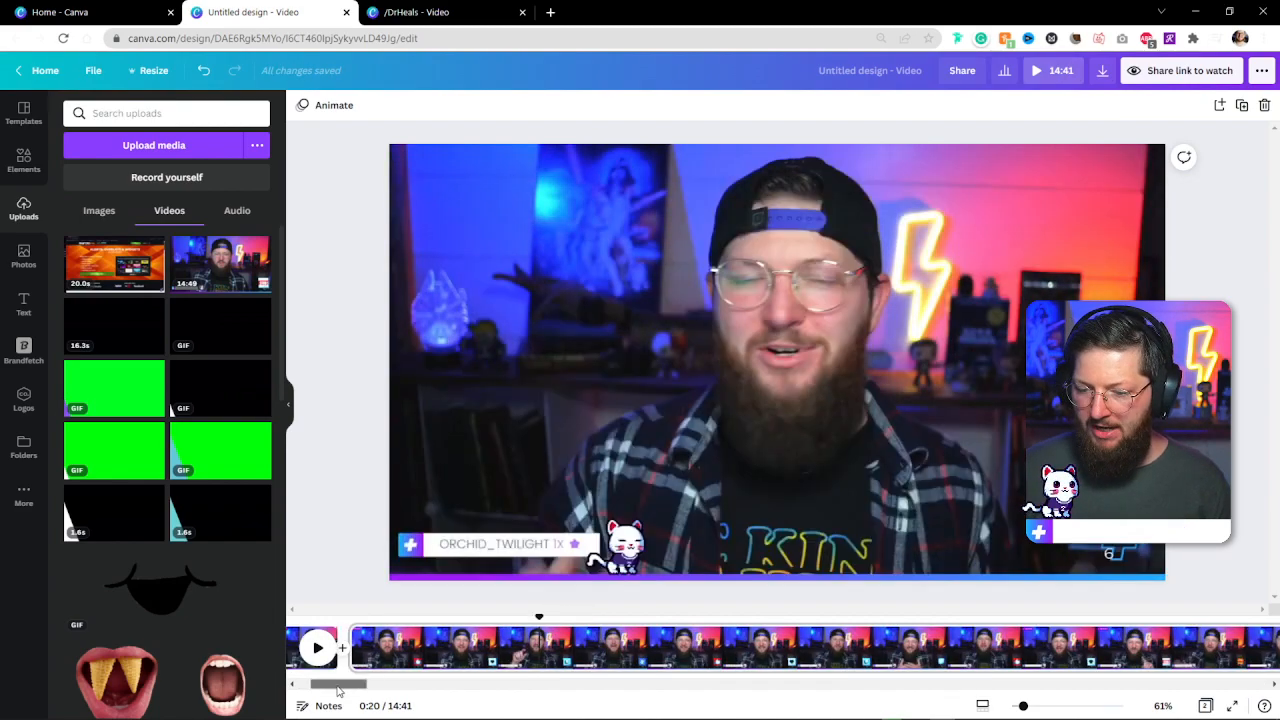
pyautogui.moveTo(338, 690); pyautogui.dragTo(327, 690)
pyautogui.click(432, 654)
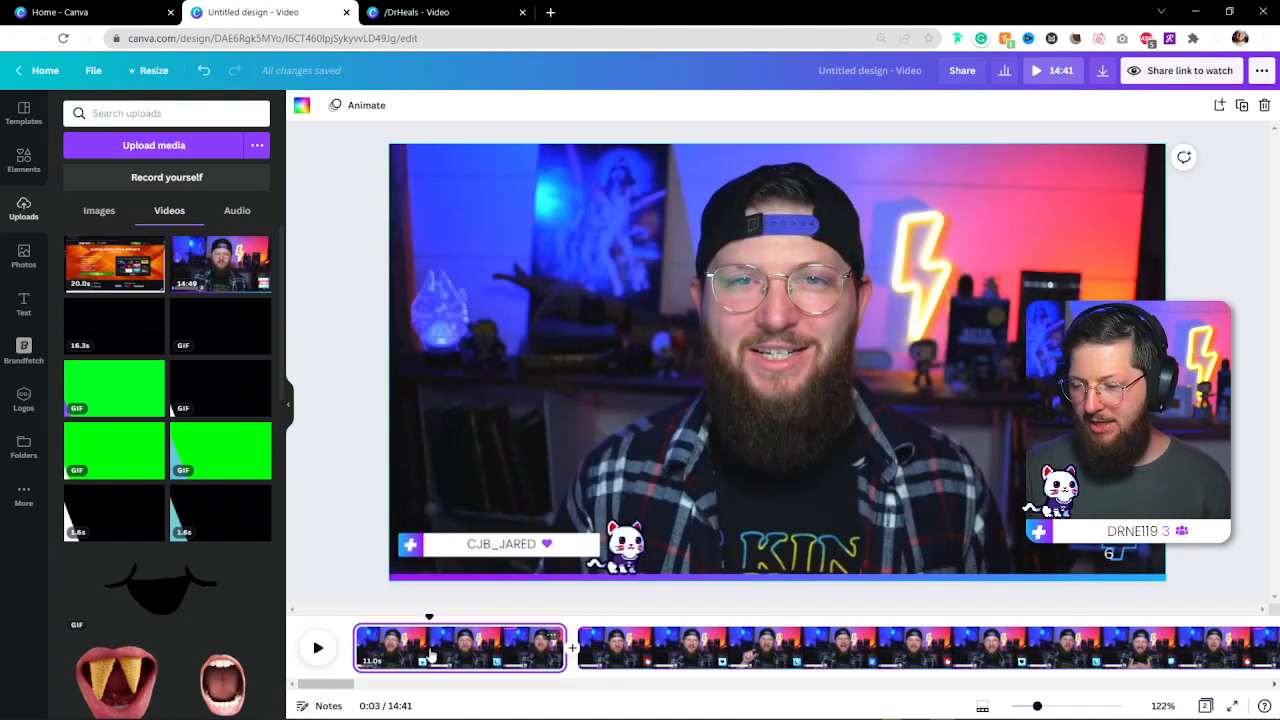
pyautogui.press('Delete')
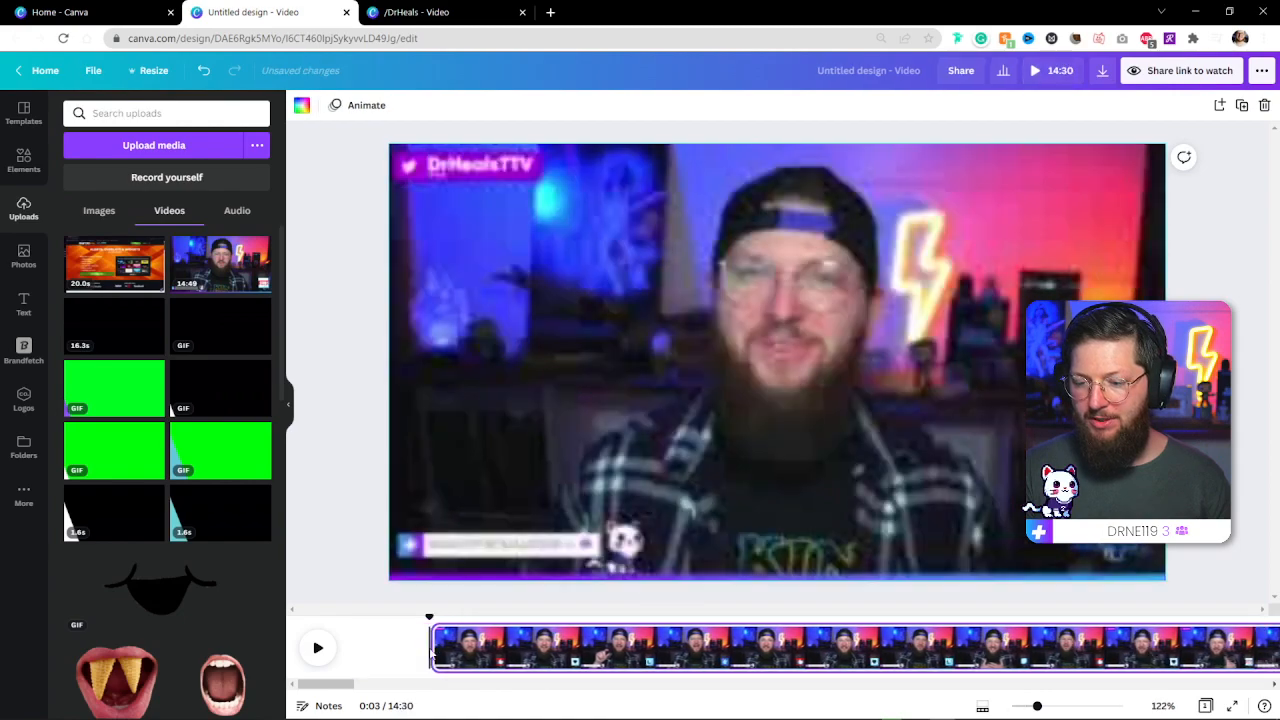
# - Play the footage from its beginning, replay around the next cut point, and split the clip at 0:15
pyautogui.moveTo(428, 619); pyautogui.dragTo(352, 620)
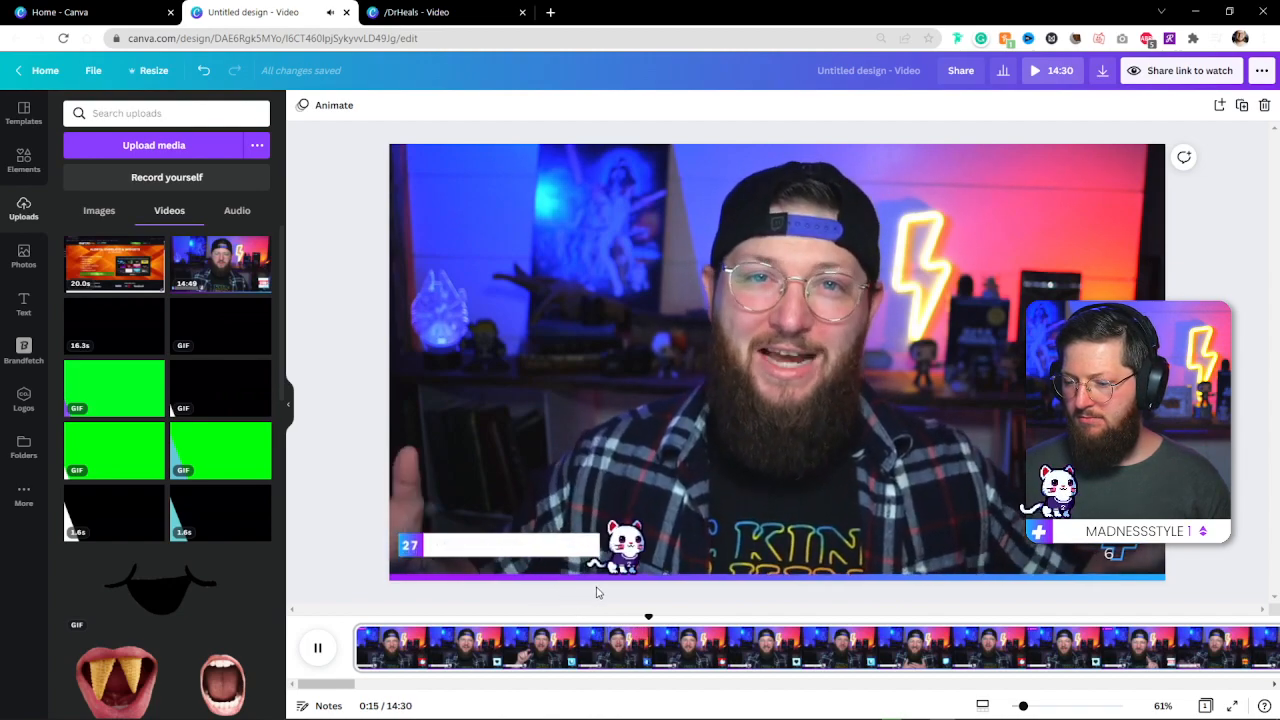
pyautogui.press('space')
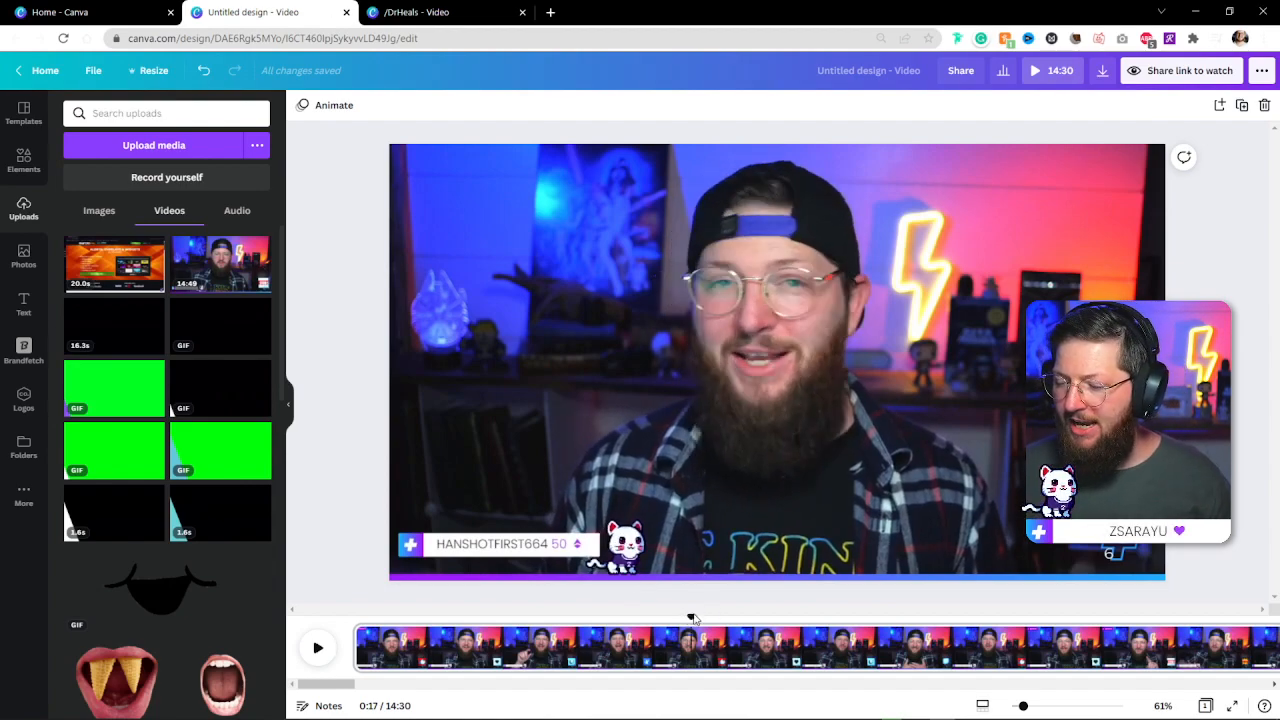
pyautogui.moveTo(646, 616); pyautogui.dragTo(616, 620)
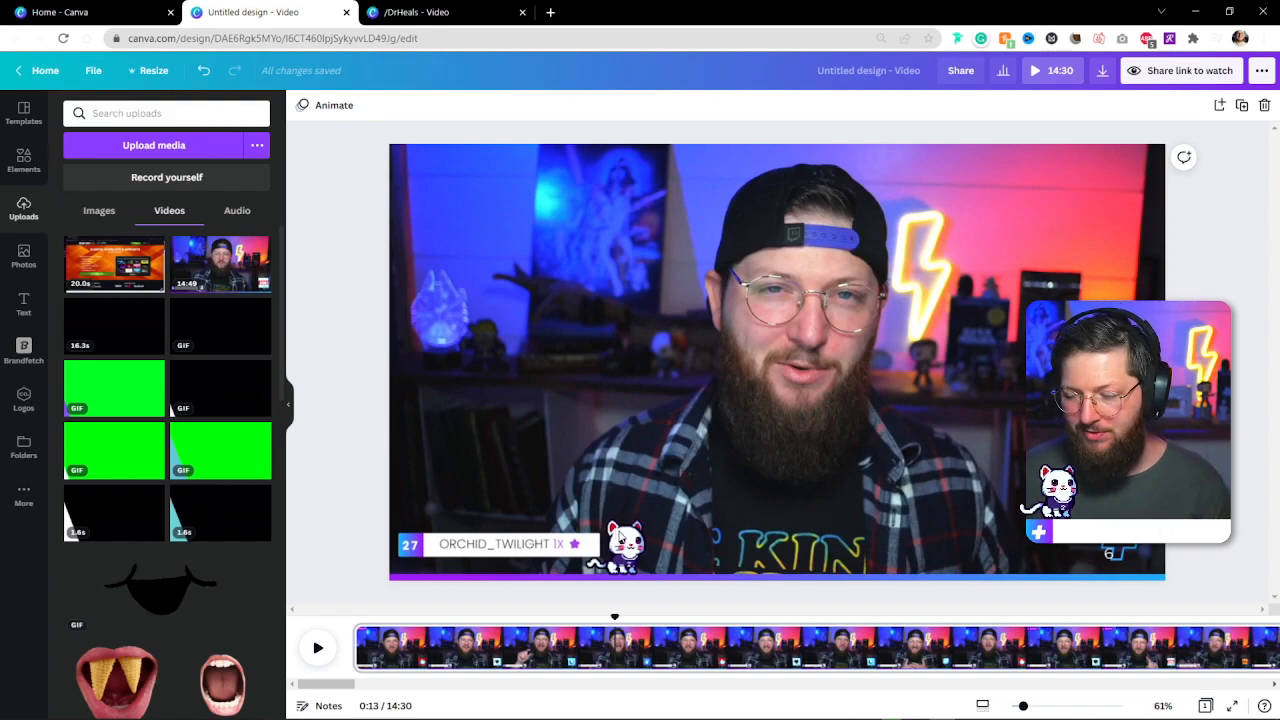
pyautogui.press('space')
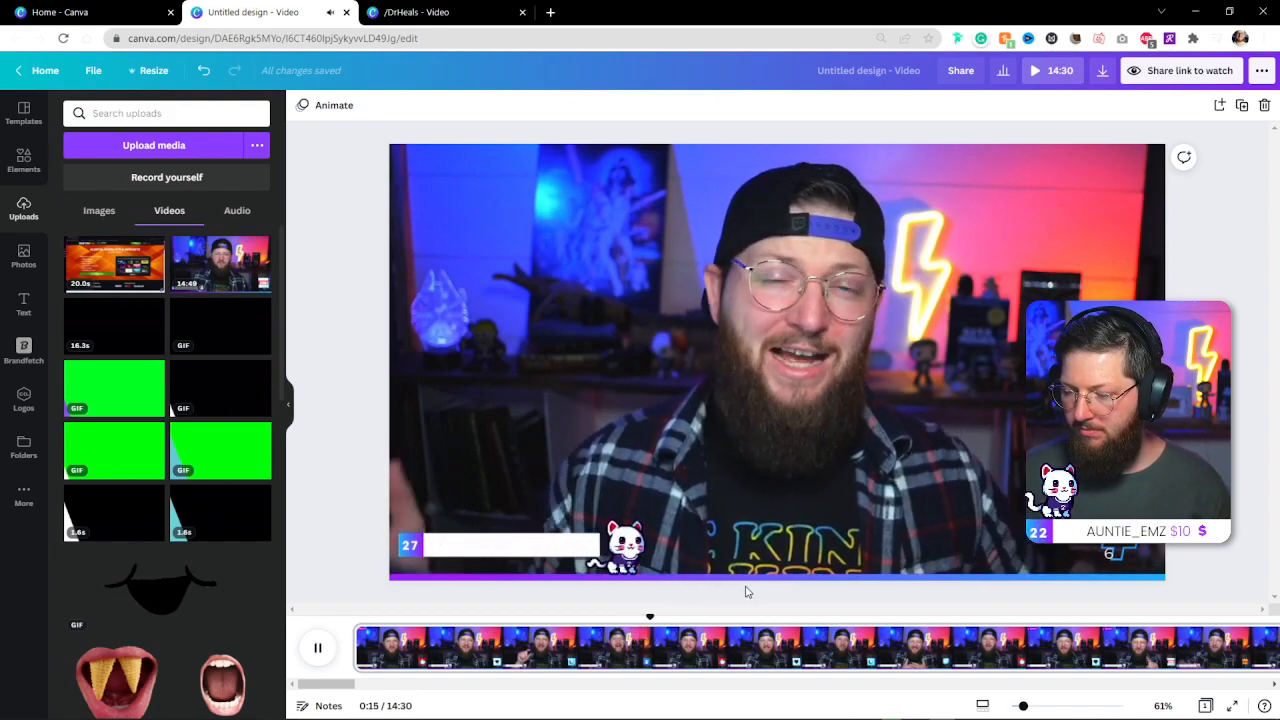
pyautogui.press('space')
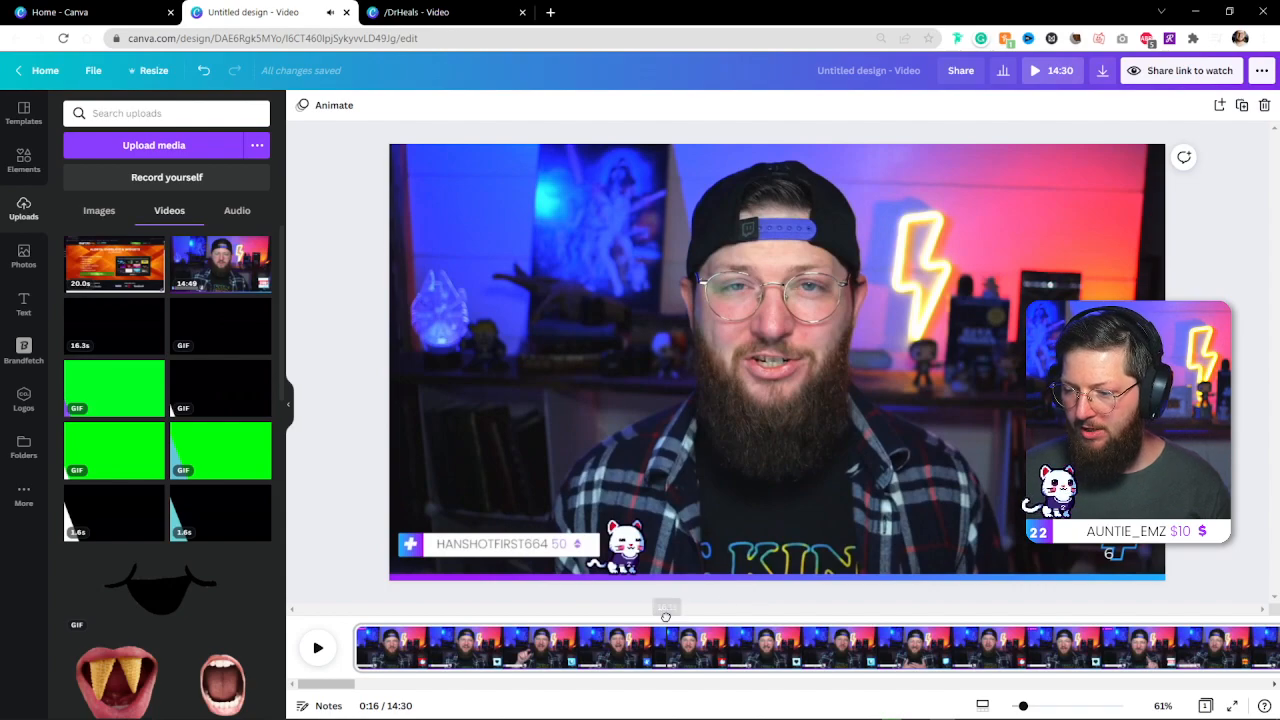
pyautogui.moveTo(666, 617); pyautogui.dragTo(651, 617)
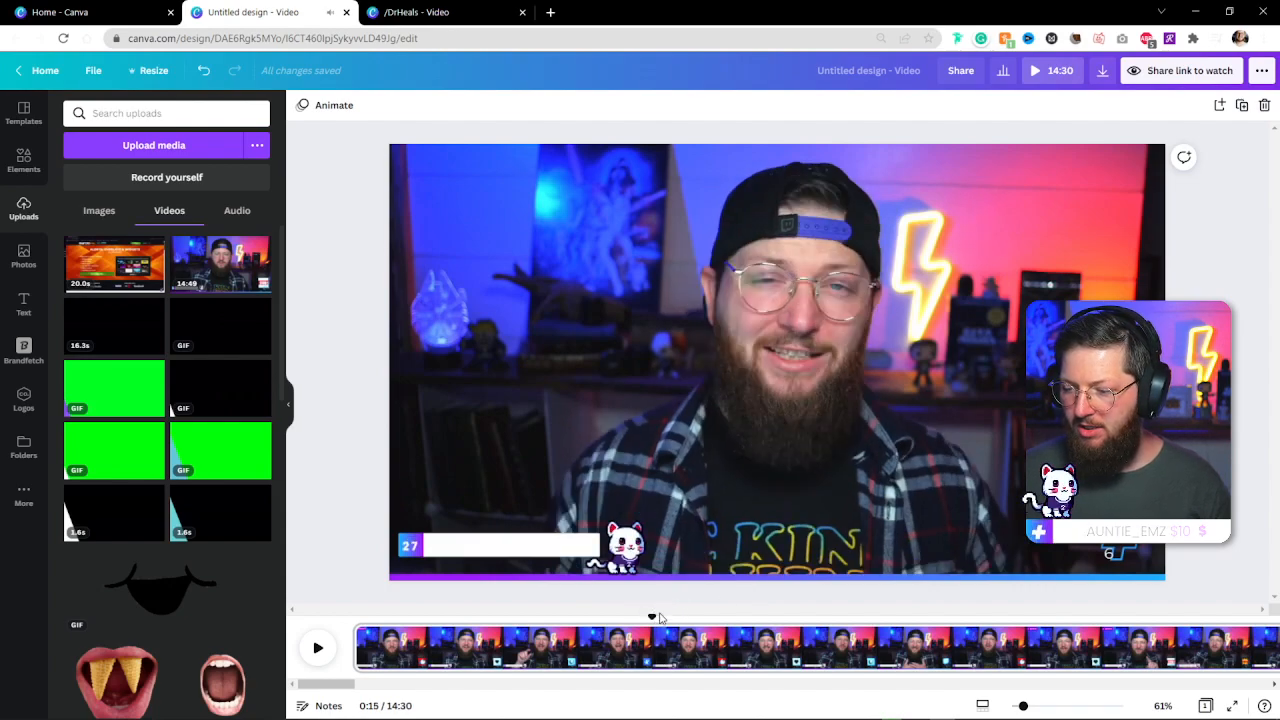
pyautogui.press('space')
pyautogui.press('space')
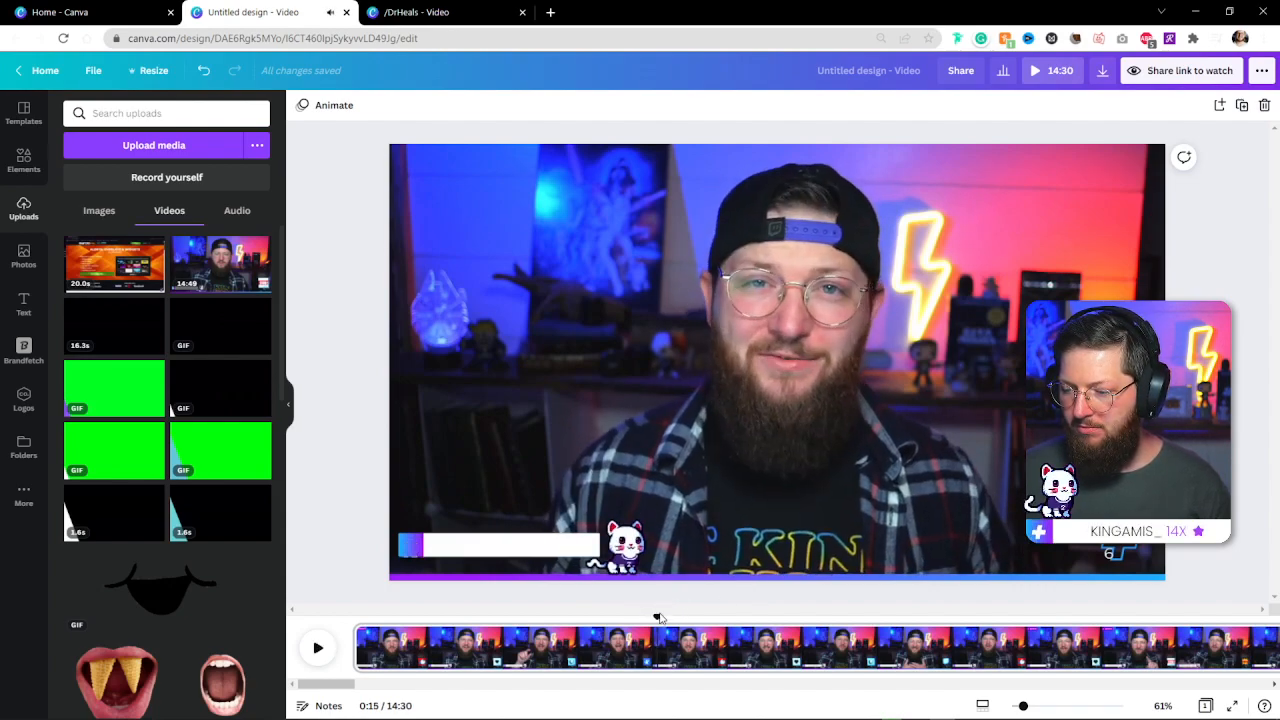
pyautogui.press('s')
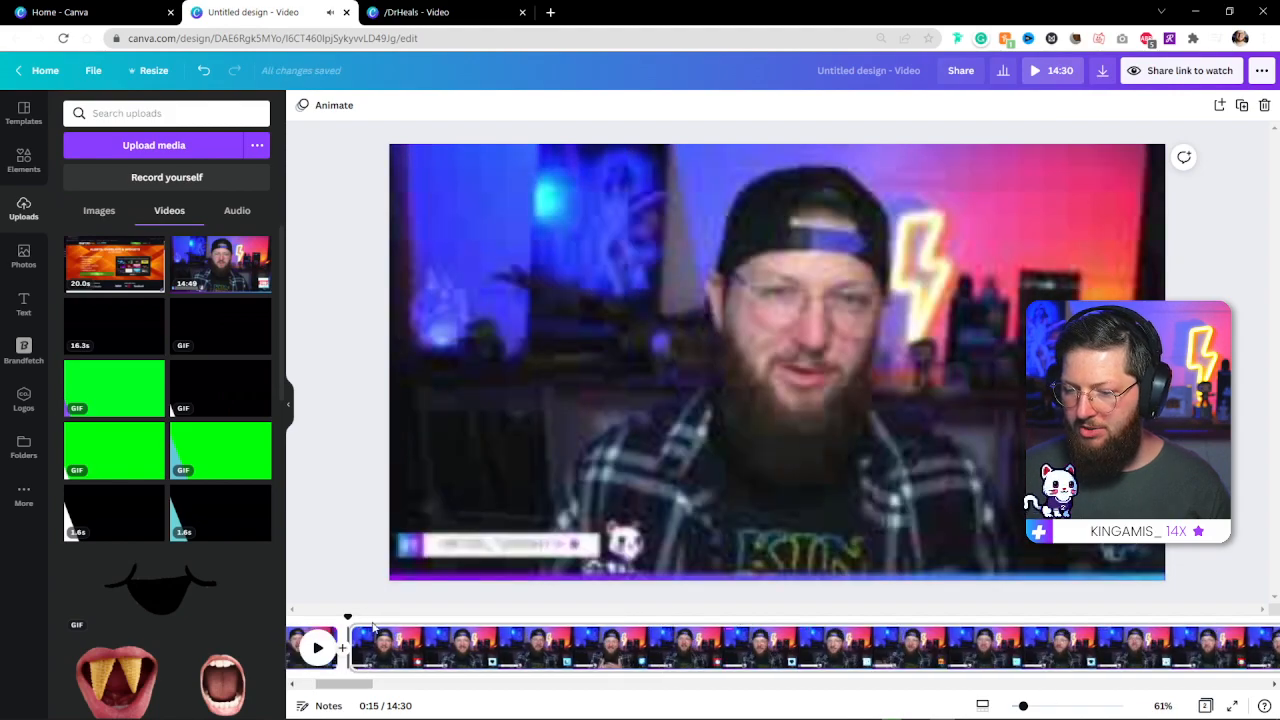
# - Play on from the new cut and split the second segment at 0:17 to isolate a short middle segment
pyautogui.press('space')
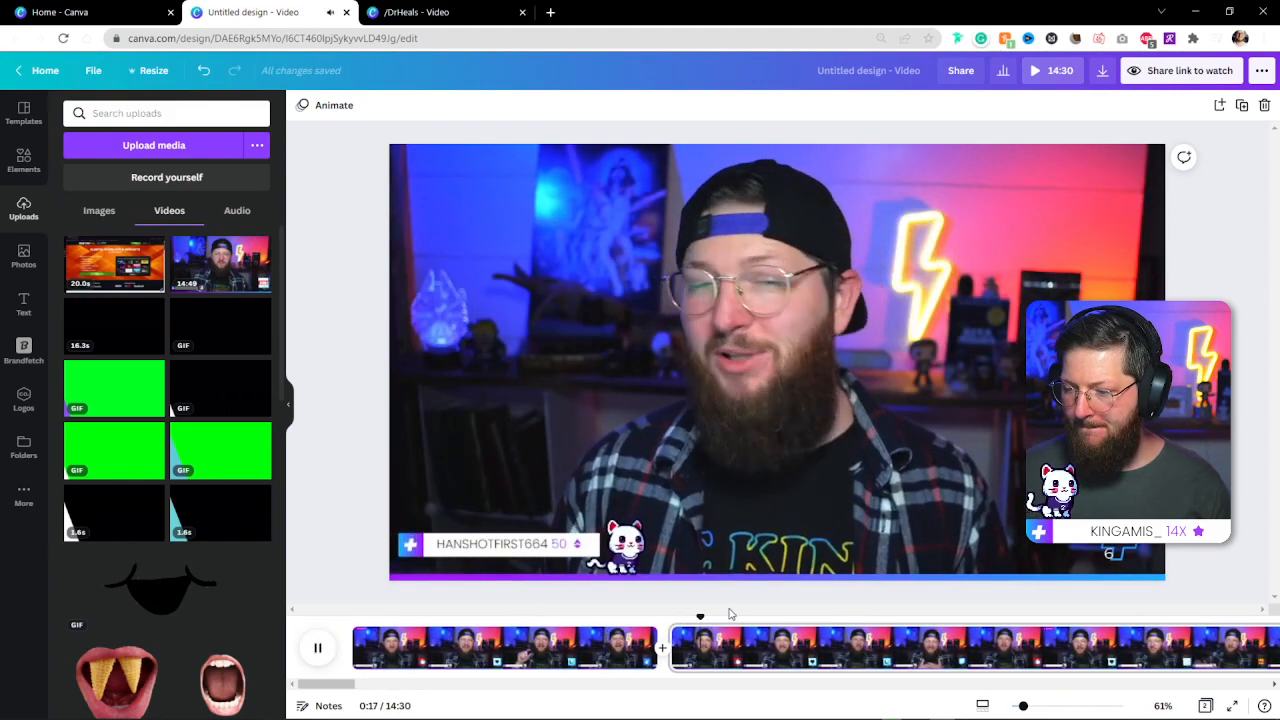
pyautogui.press('space')
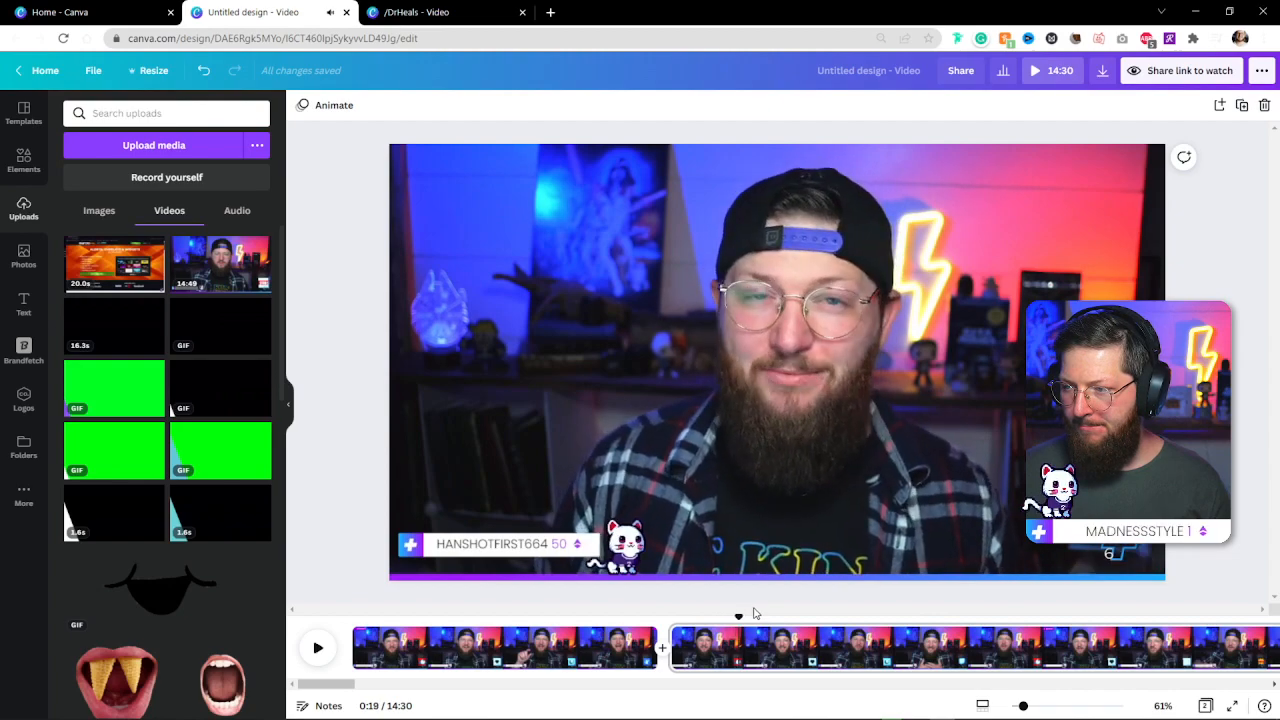
pyautogui.click(722, 614)
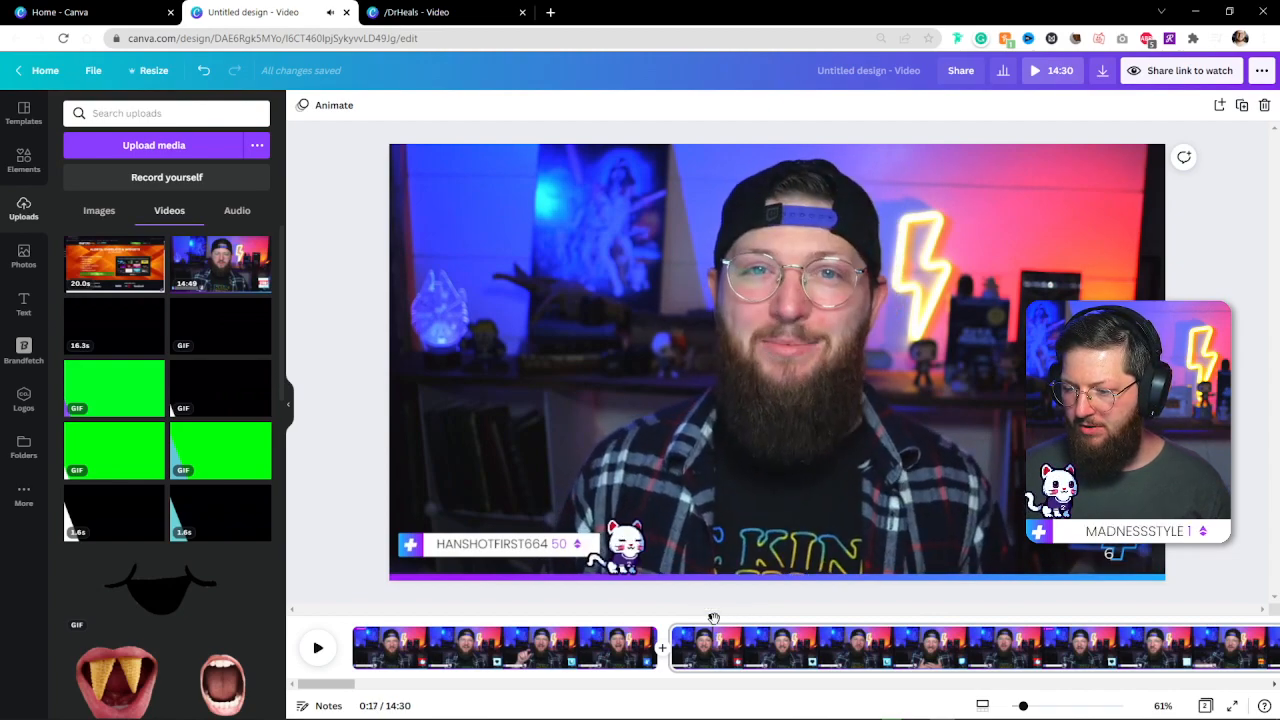
pyautogui.press('s')
pyautogui.click(686, 651)
pyautogui.moveTo(358, 692); pyautogui.dragTo(348, 694)
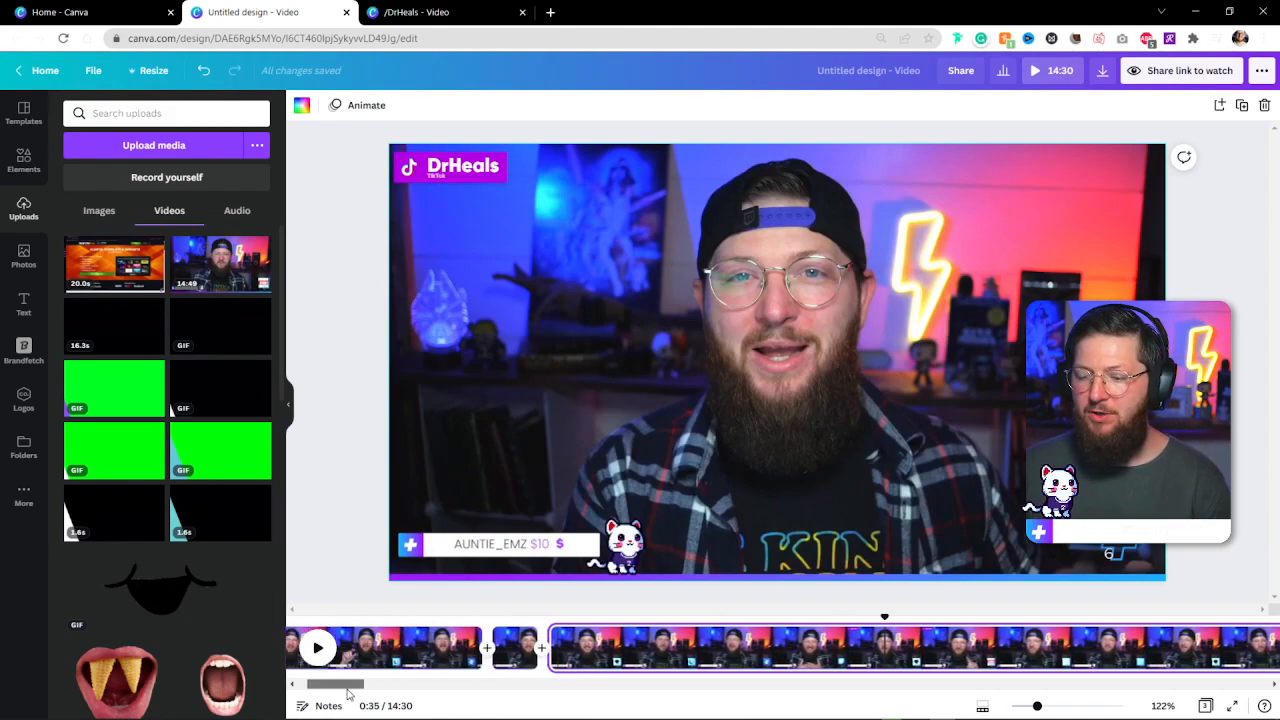
# - Place the playhead at 0:16 in the short middle segment and search the elements library for "dragon"
pyautogui.click(514, 628)
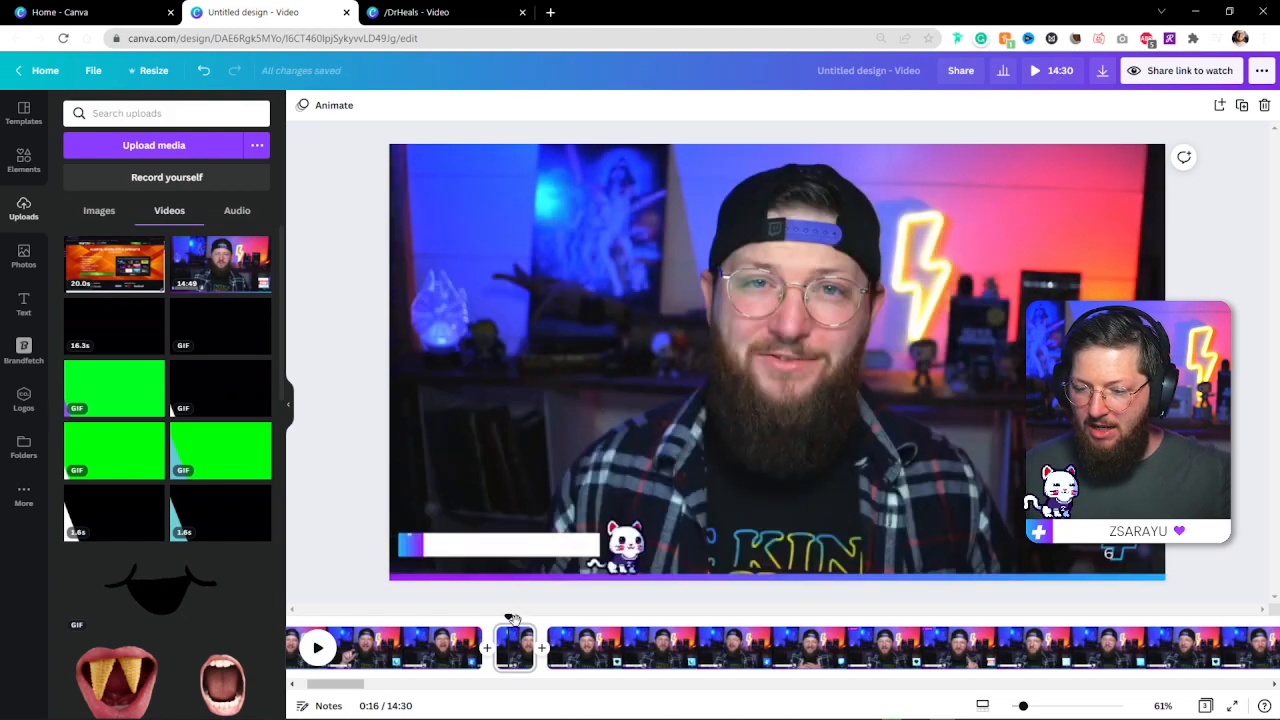
pyautogui.click(24, 158)
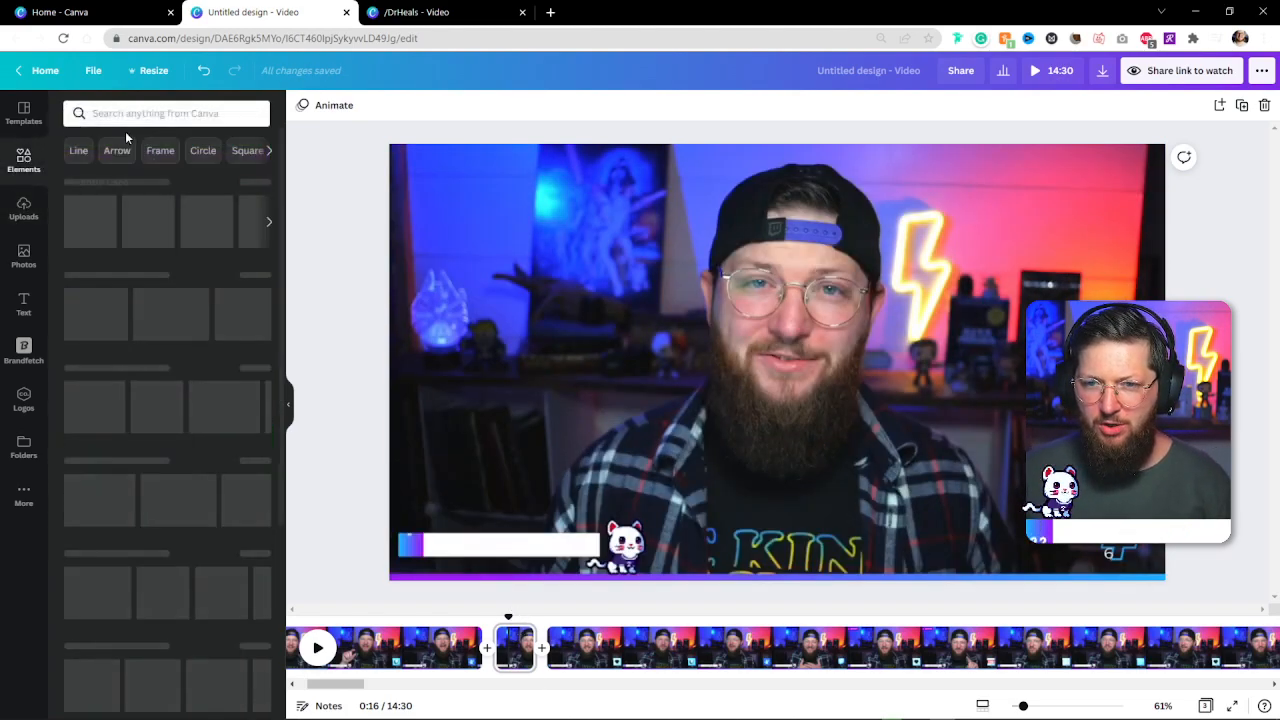
pyautogui.click(150, 113)
pyautogui.write('dragon')
pyautogui.press('Return')
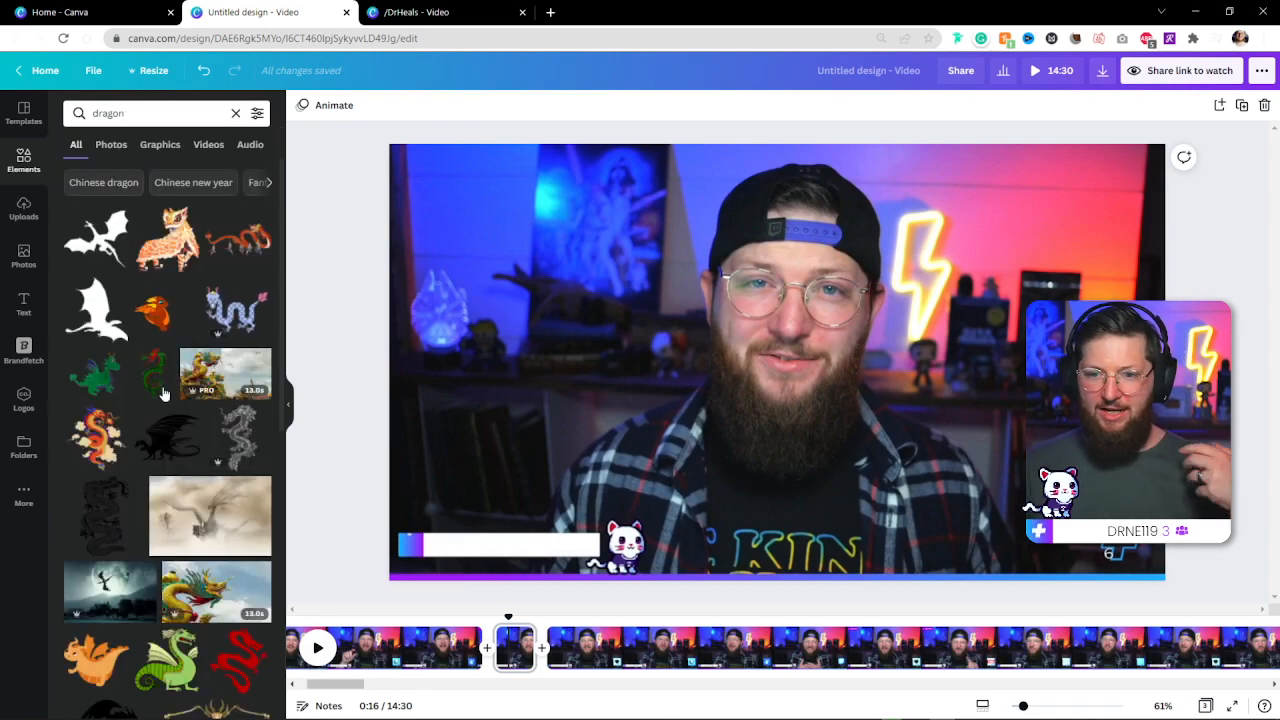
pyautogui.scroll(-3, 172, 388)
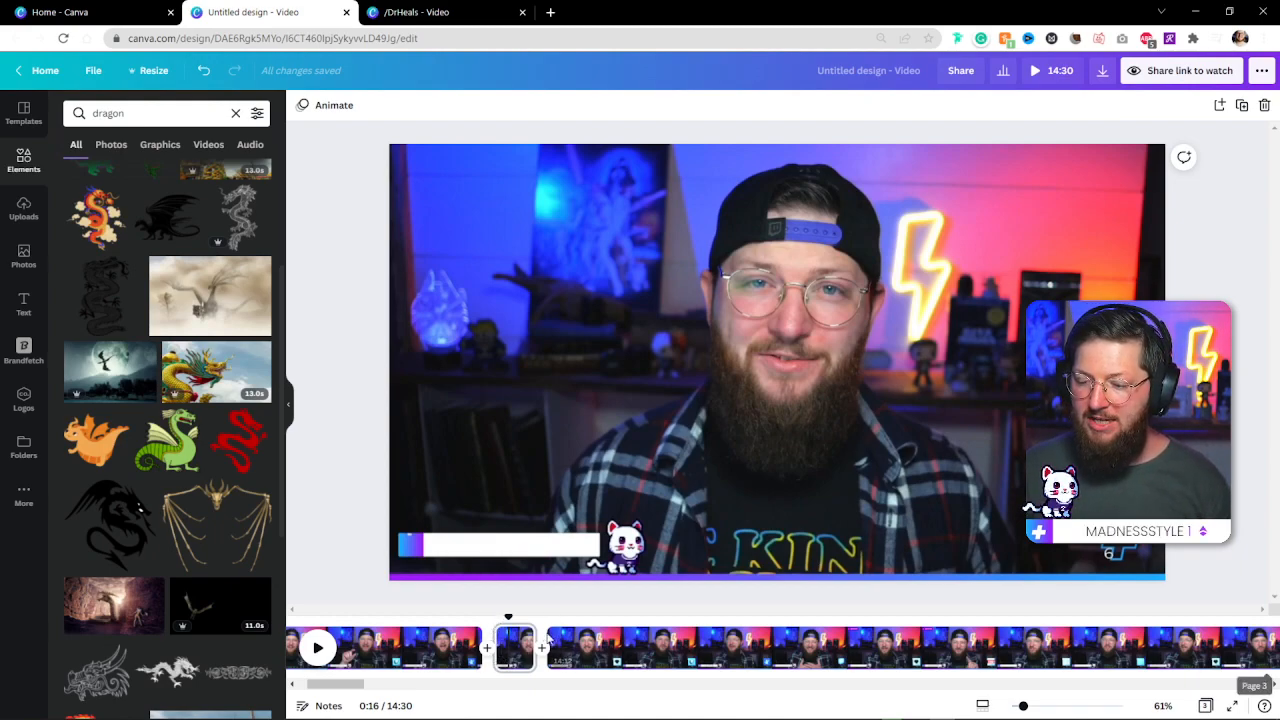
# - Try trimming about 3 seconds off the start of the third segment, and undo the trim
pyautogui.moveTo(549, 638); pyautogui.dragTo(601, 646)
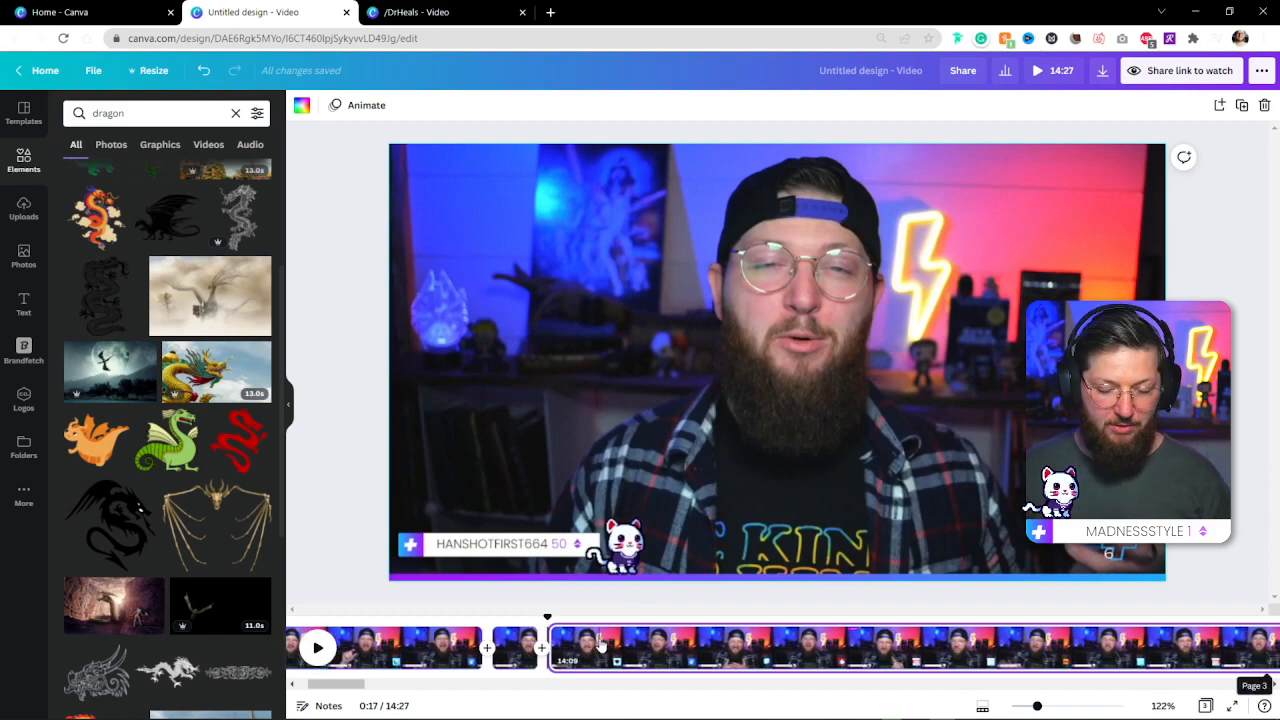
pyautogui.hotkey('ctrl', 'z')
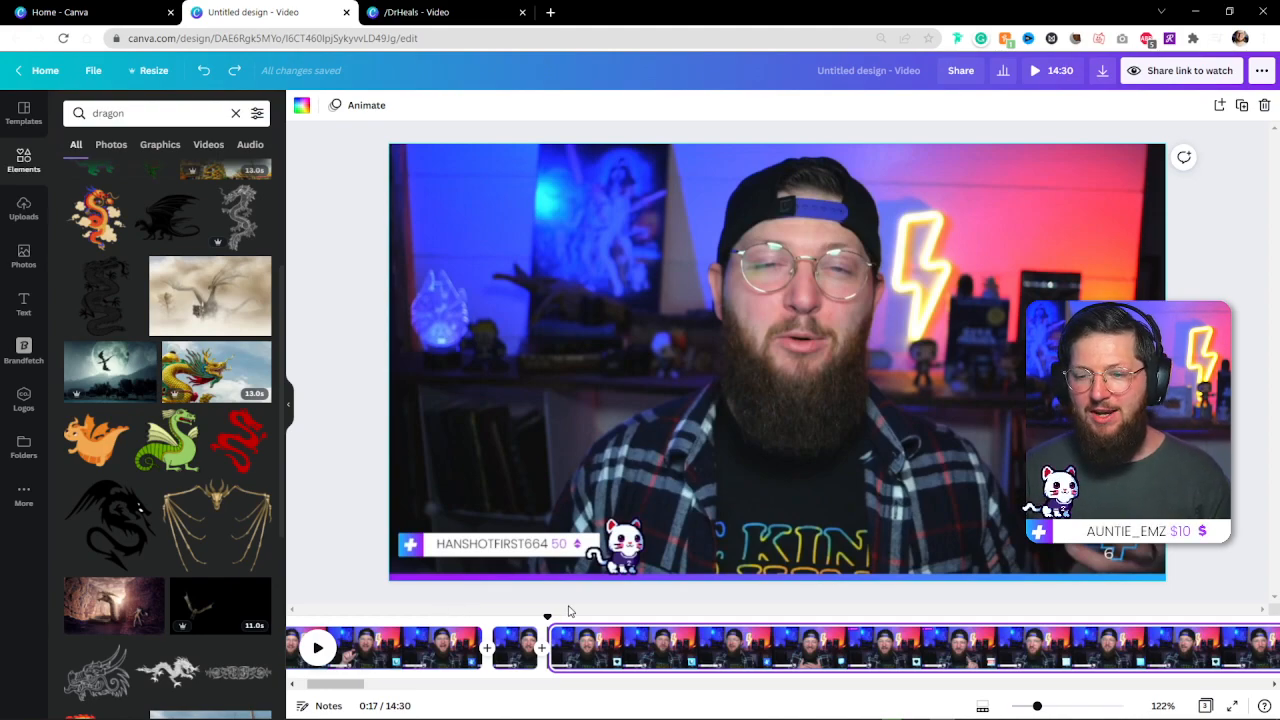
# - Add the animated orange fire-breathing dragon to the frame, shrink it, and place it beside the speaker in the upper-left area
pyautogui.scroll(3, 193, 540)
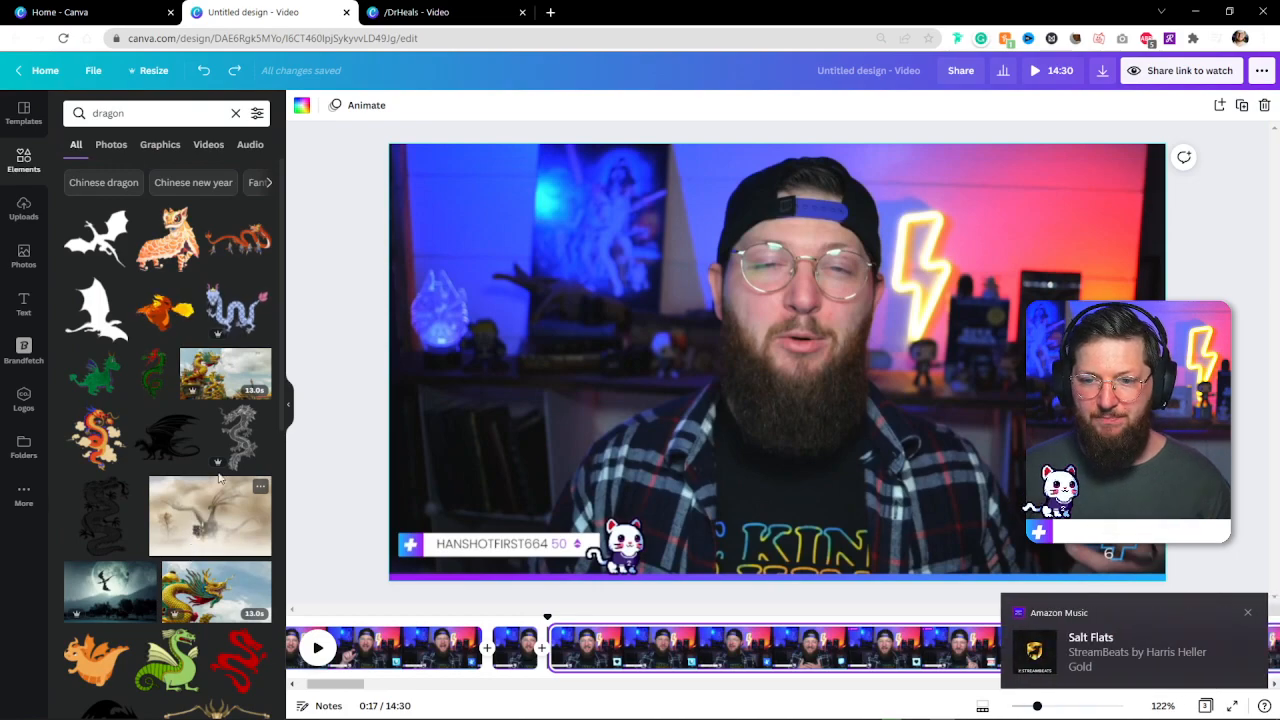
pyautogui.click(160, 313)
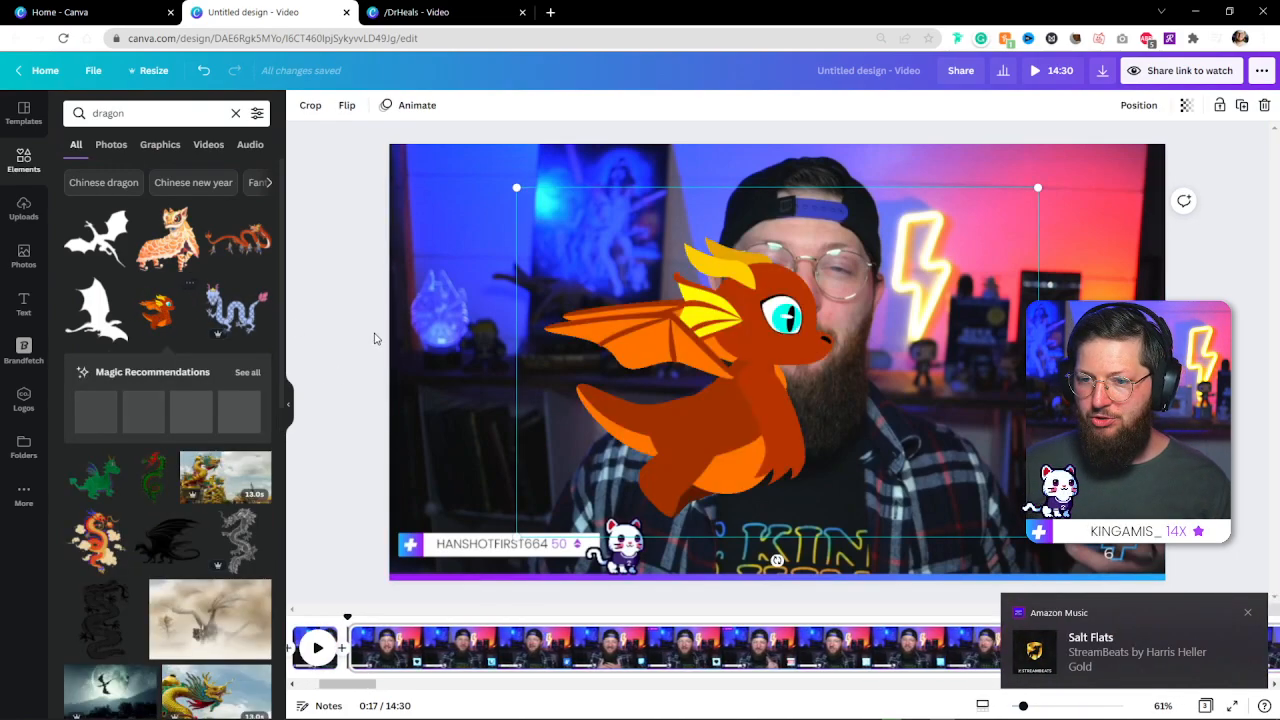
pyautogui.moveTo(1038, 538); pyautogui.dragTo(711, 389)
pyautogui.moveTo(597, 303); pyautogui.dragTo(507, 291)
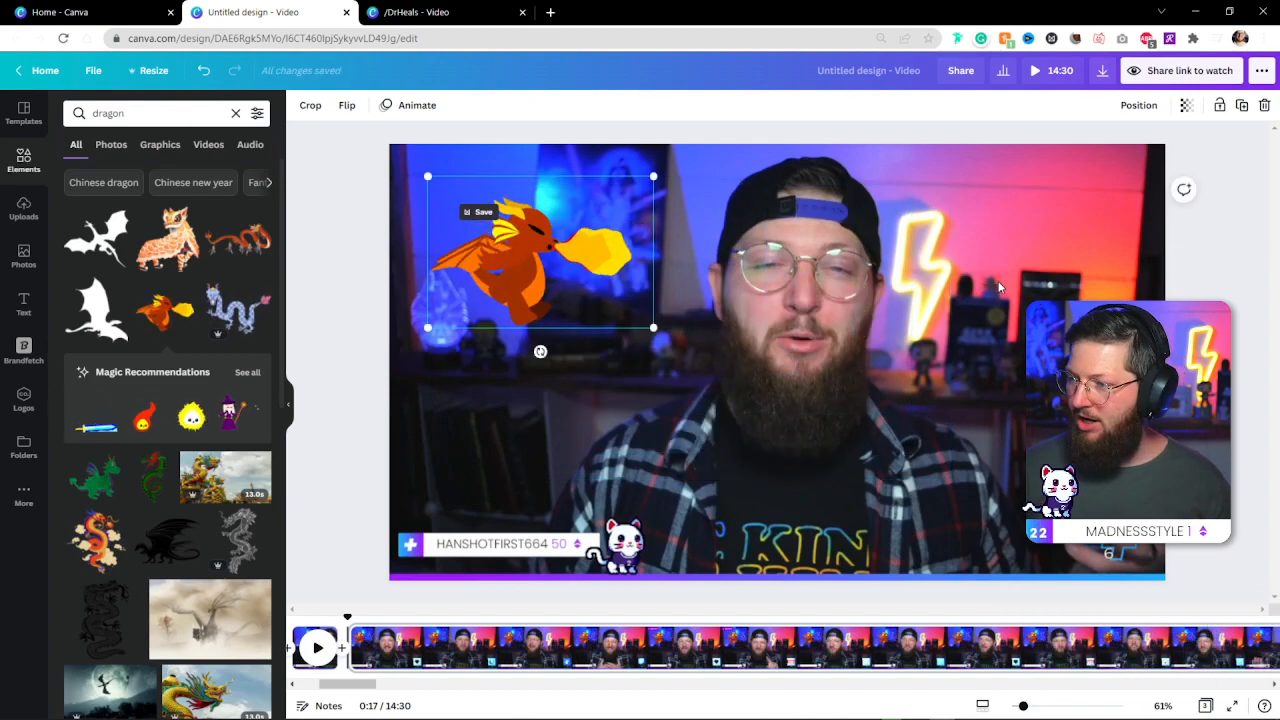
# - Paste a copy of the dragon on the opposite side of the speaker and flip it horizontally
pyautogui.hotkey('ctrl', 'v')
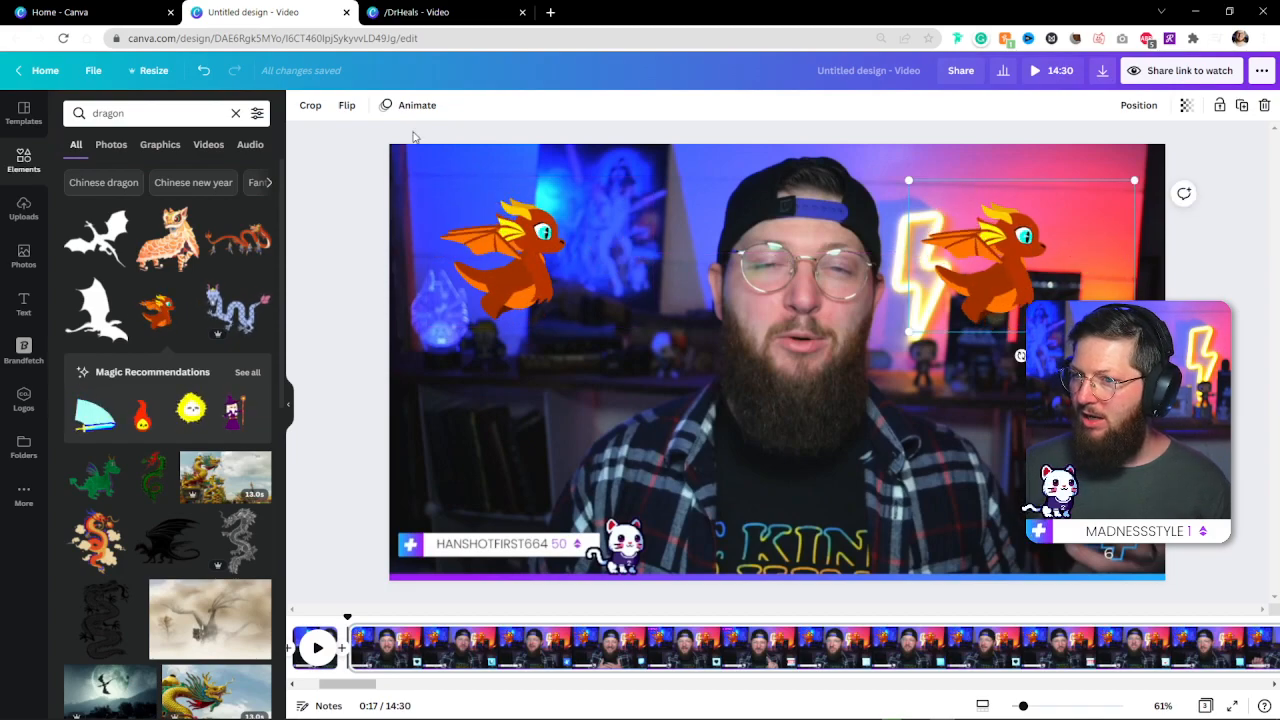
pyautogui.click(346, 105)
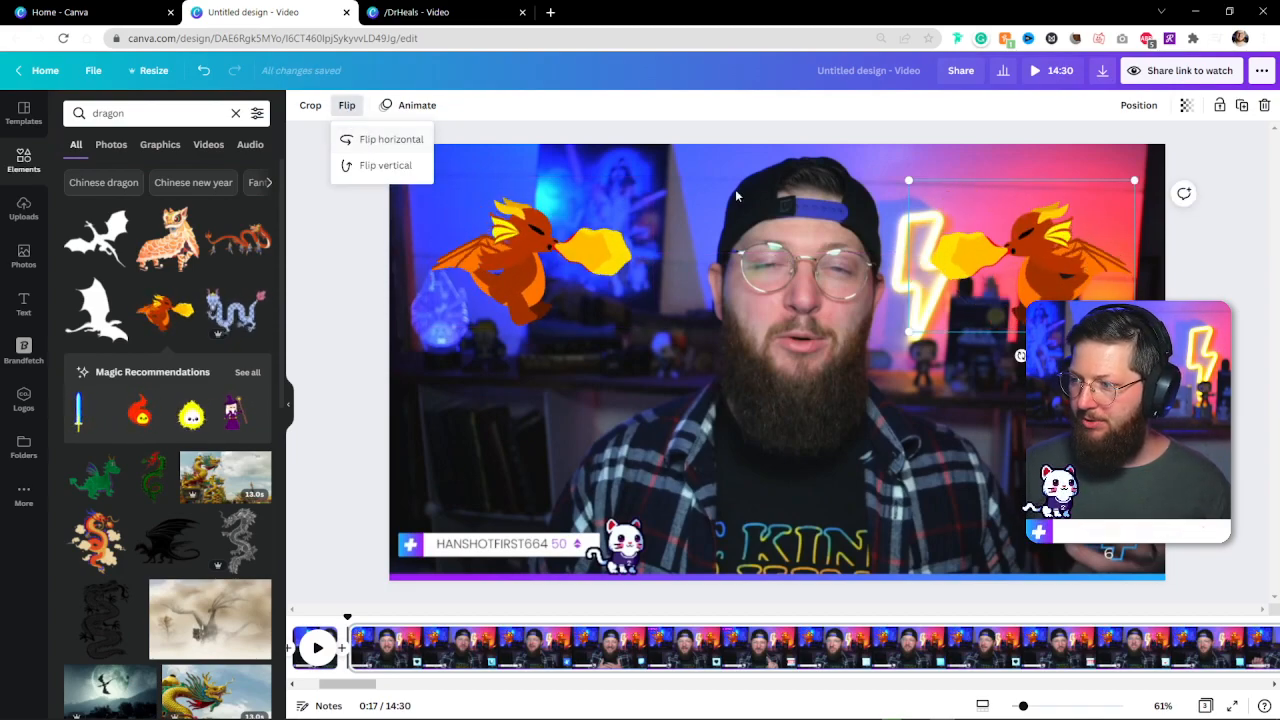
pyautogui.click(366, 140)
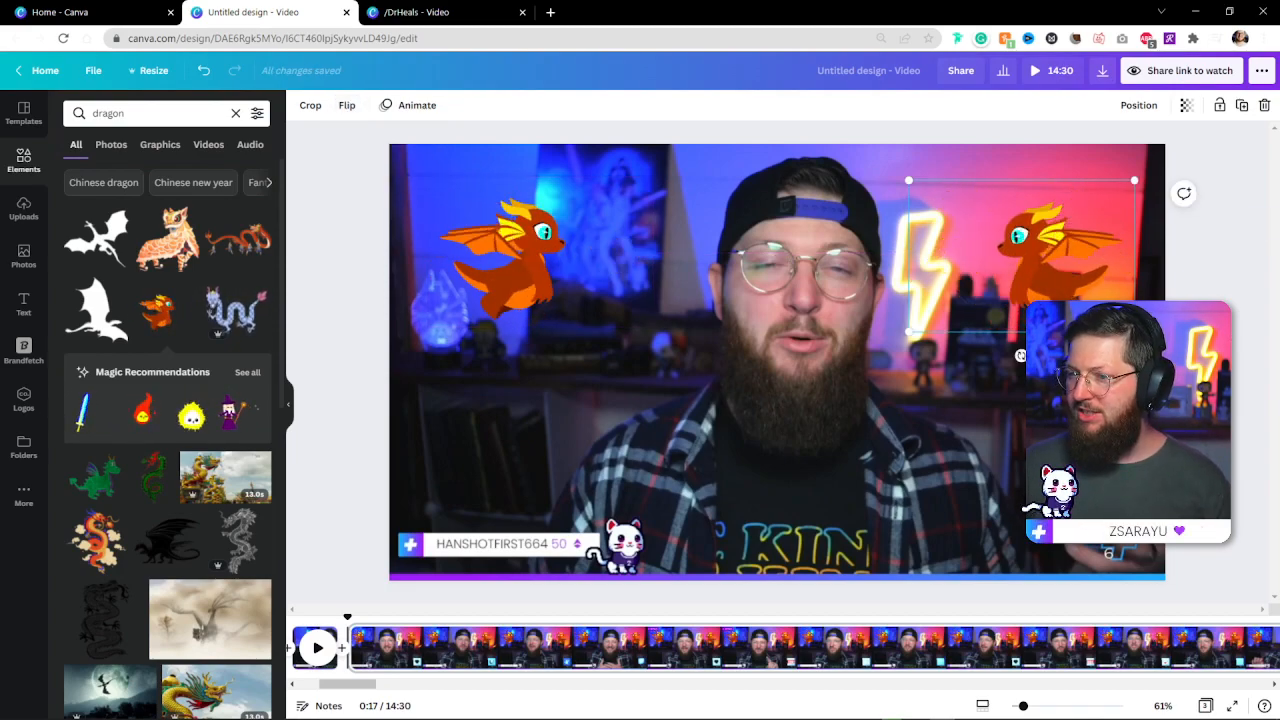
# - Play from 0:12 across the first cut into the short middle segment to check whether the dragons appear there
pyautogui.moveTo(352, 686); pyautogui.dragTo(342, 687)
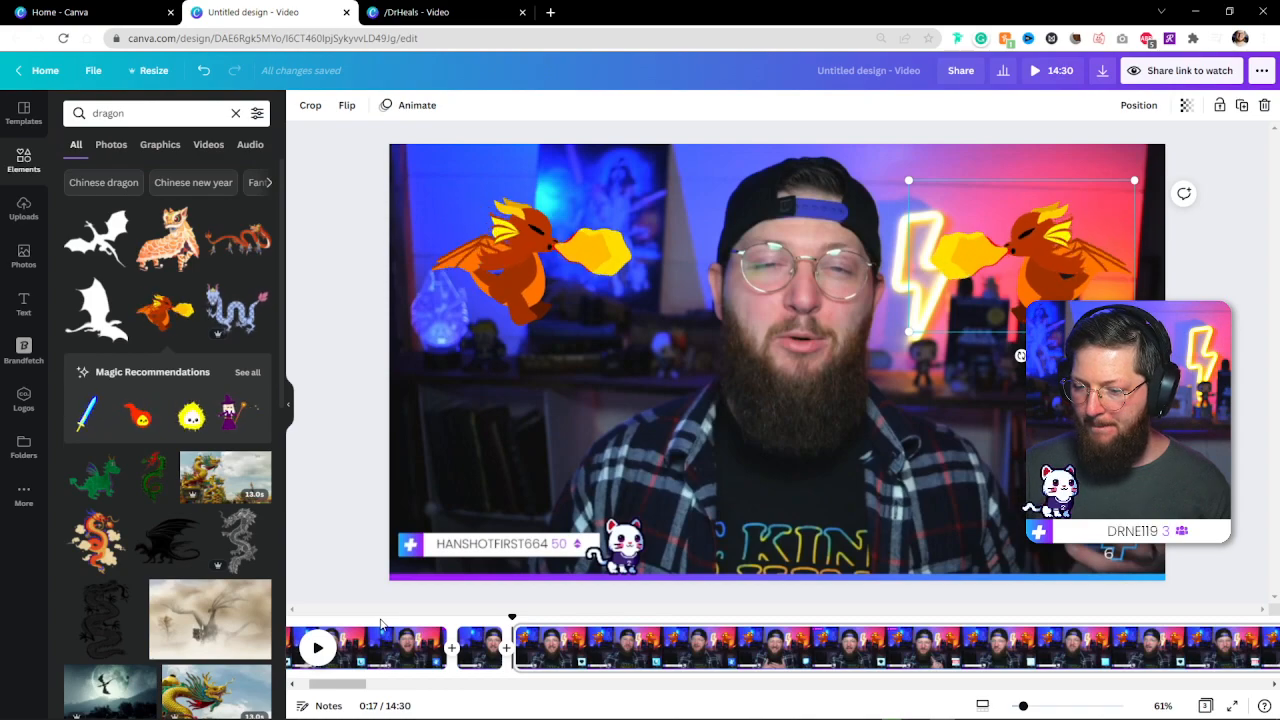
pyautogui.click(380, 626)
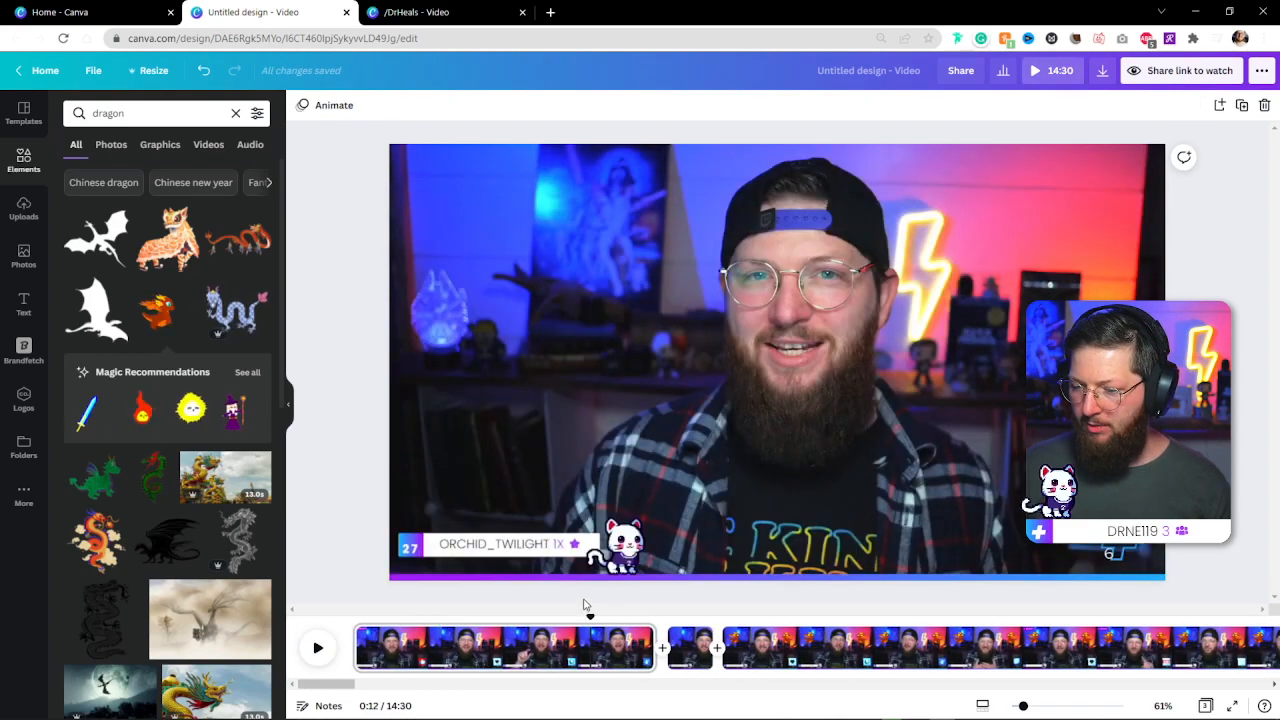
pyautogui.press('space')
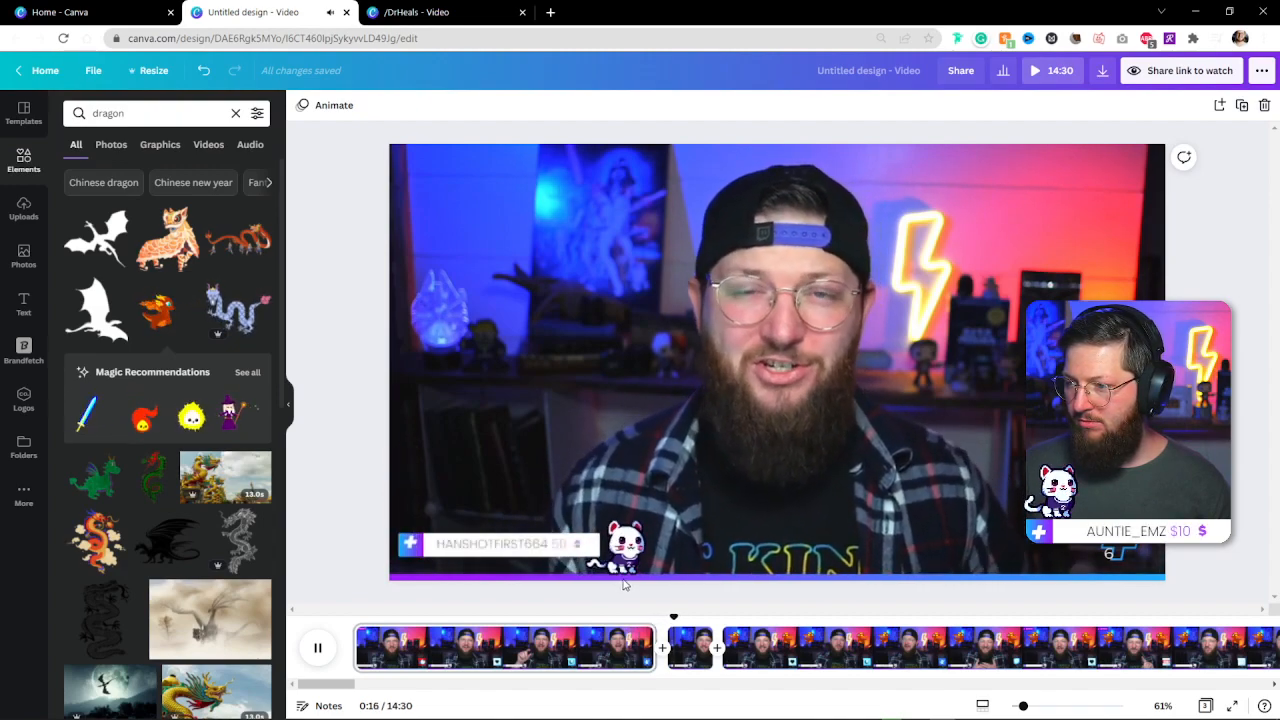
pyautogui.click(698, 628)
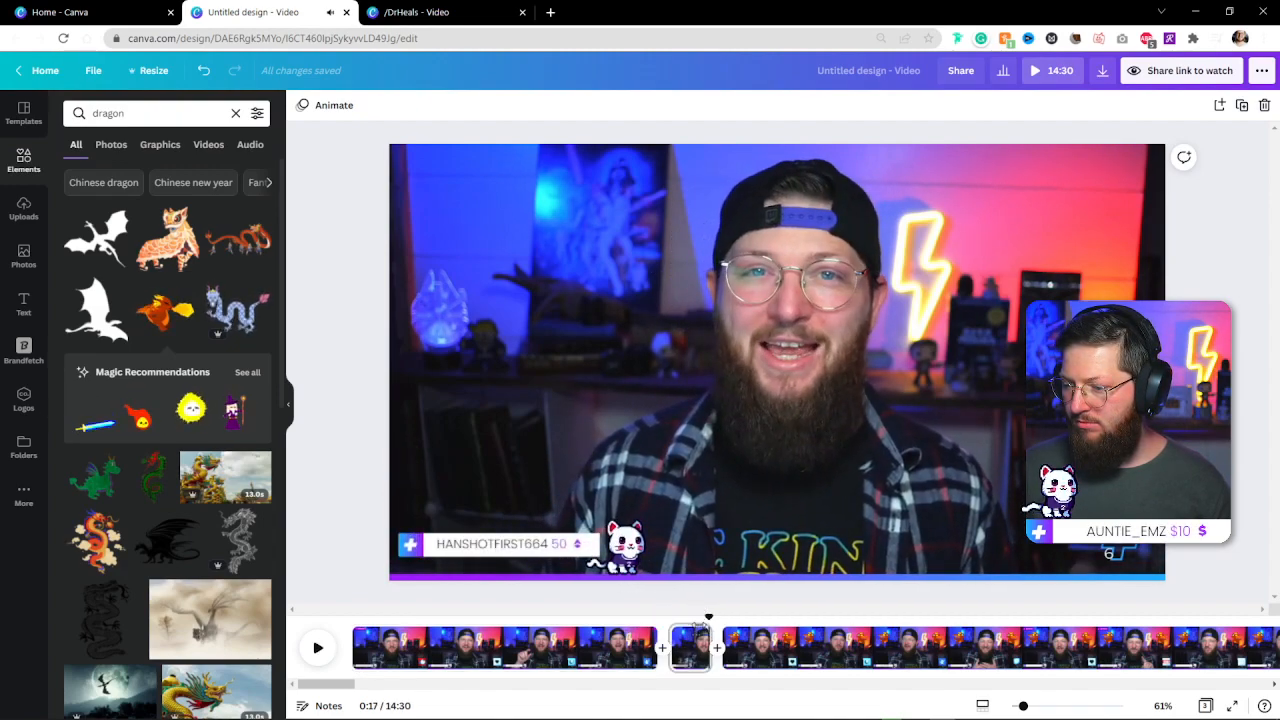
pyautogui.rightClick(689, 643)
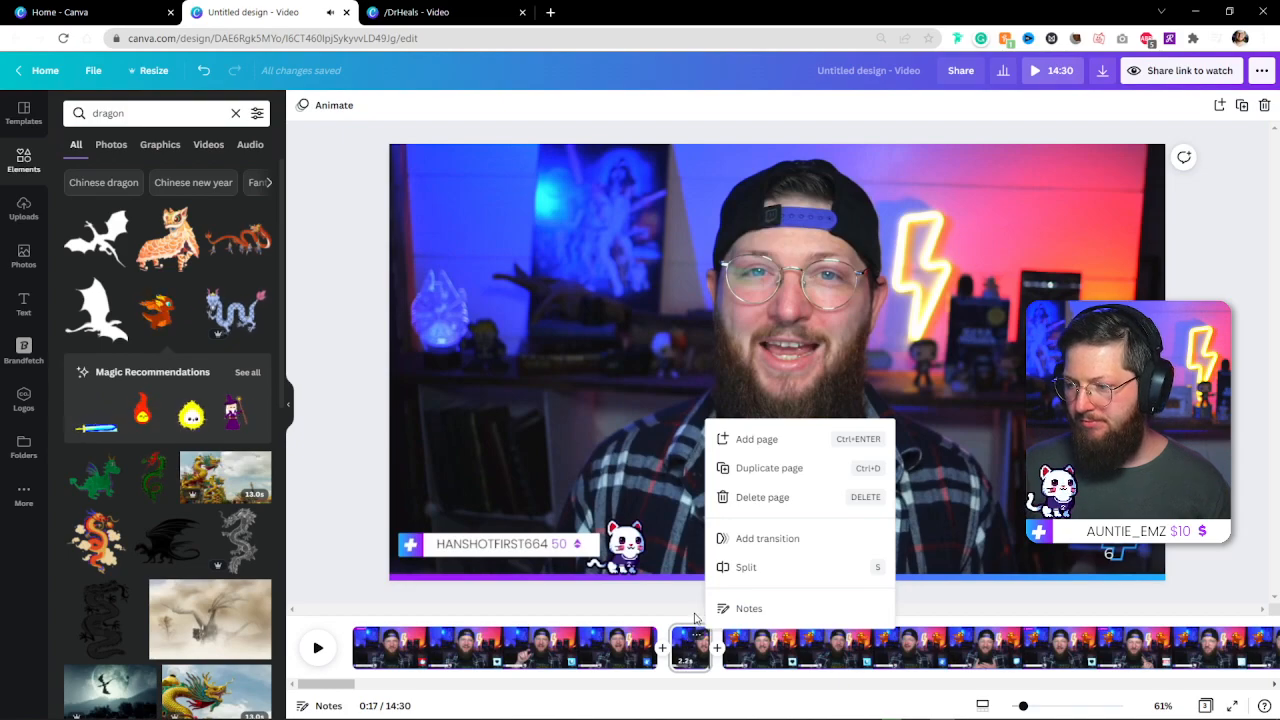
pyautogui.click(687, 607)
# - Delete both dragon graphics from the third segment at 0:19
pyautogui.moveTo(709, 620)
pyautogui.mouseDown()
pyautogui.moveTo(691, 615)
pyautogui.moveTo(754, 614)
pyautogui.mouseUp()
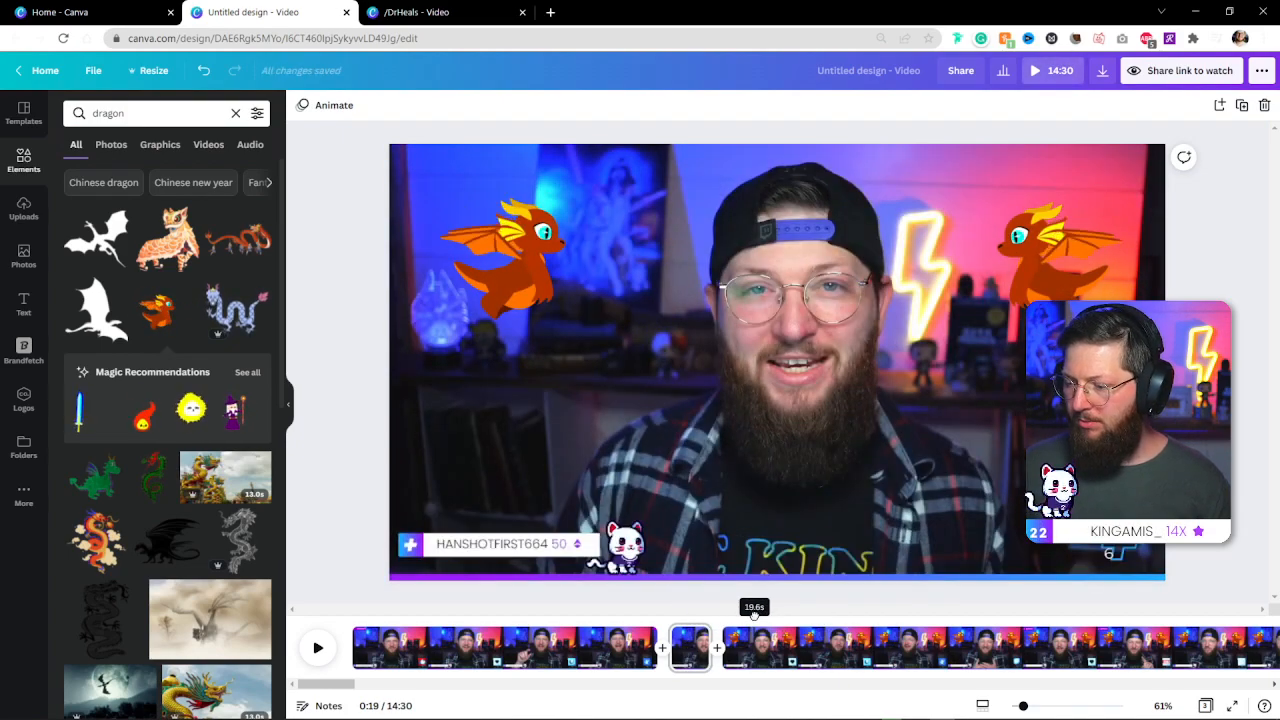
pyautogui.click(761, 652)
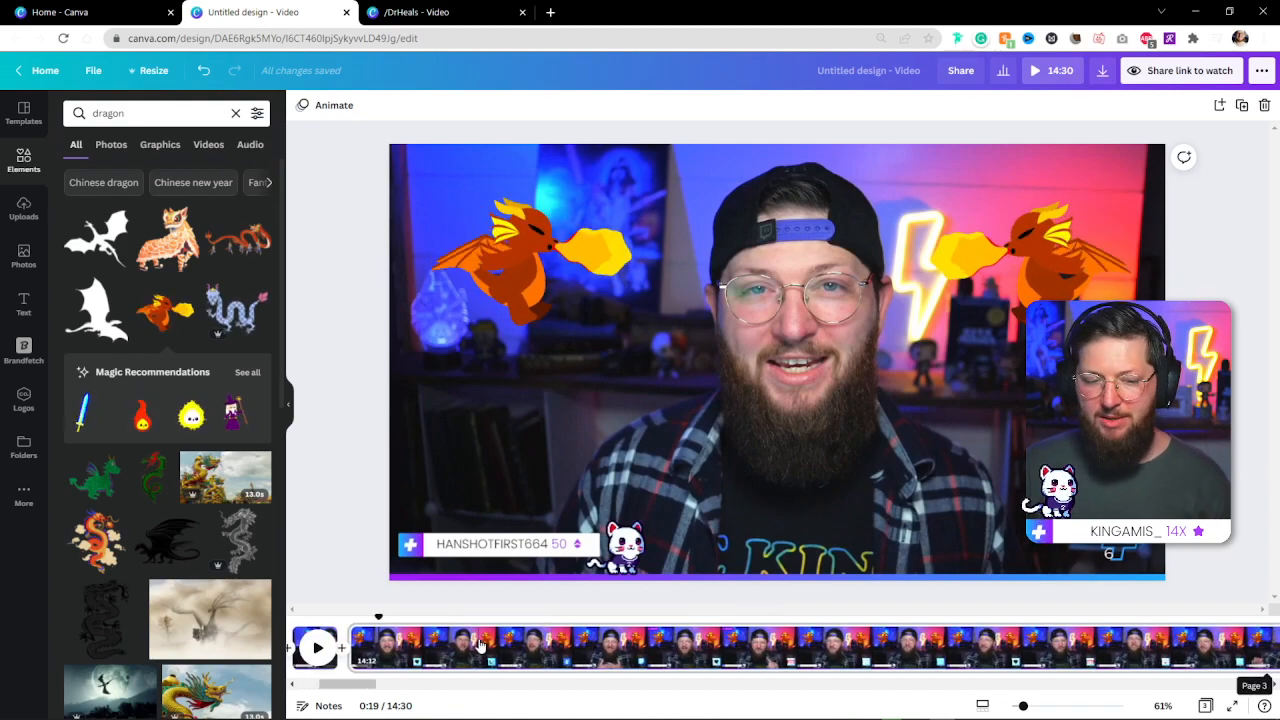
pyautogui.moveTo(369, 685); pyautogui.dragTo(363, 685)
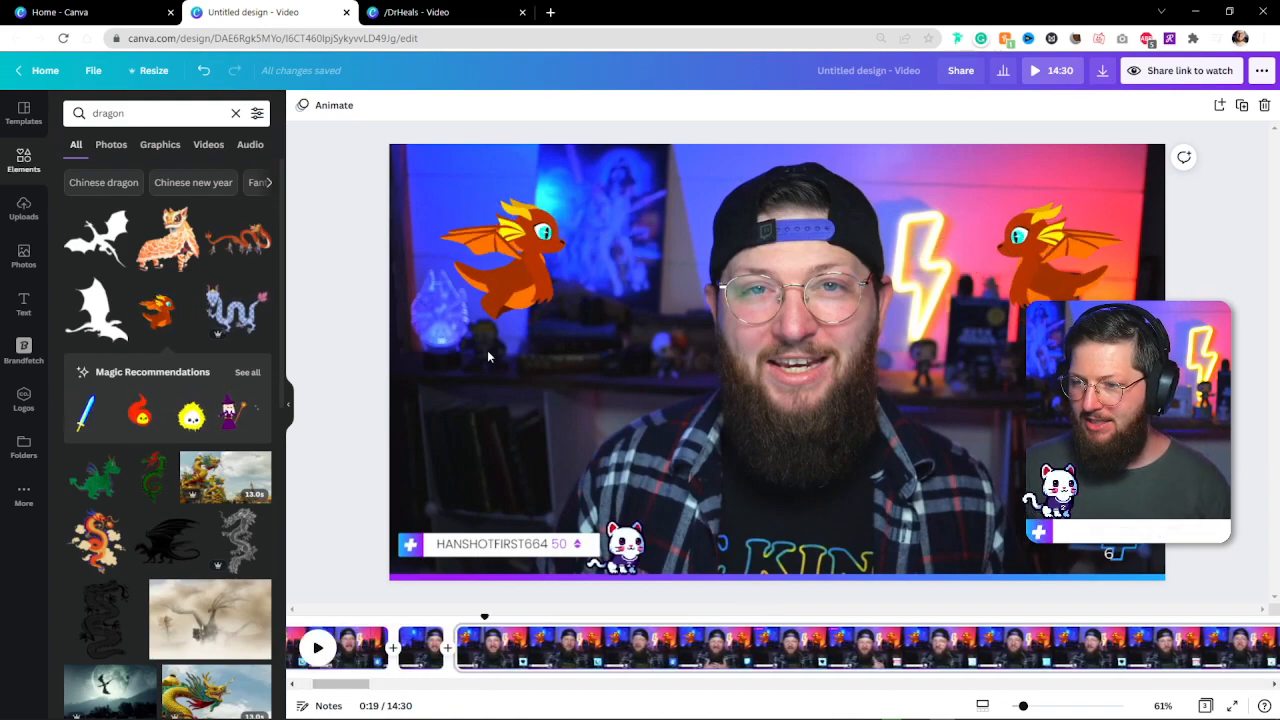
pyautogui.click(511, 290)
pyautogui.keyDown('shift'); pyautogui.click(1068, 275); pyautogui.keyUp('shift')
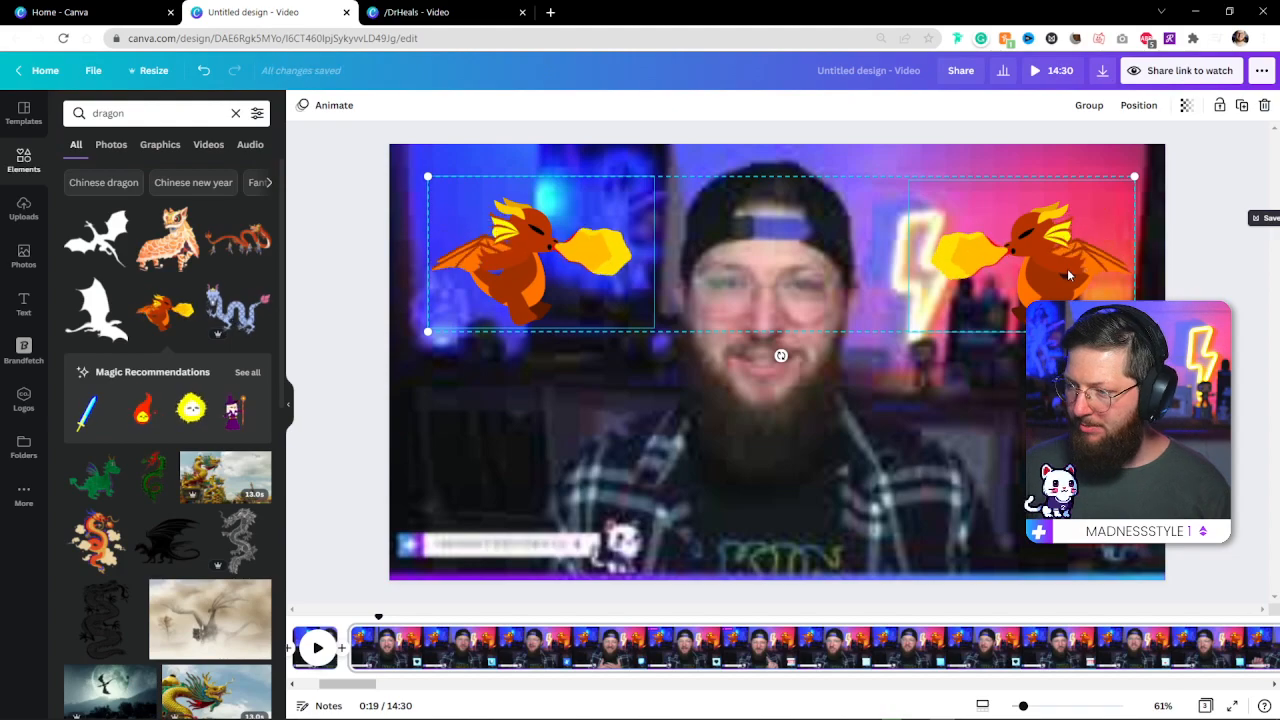
pyautogui.press('Delete')
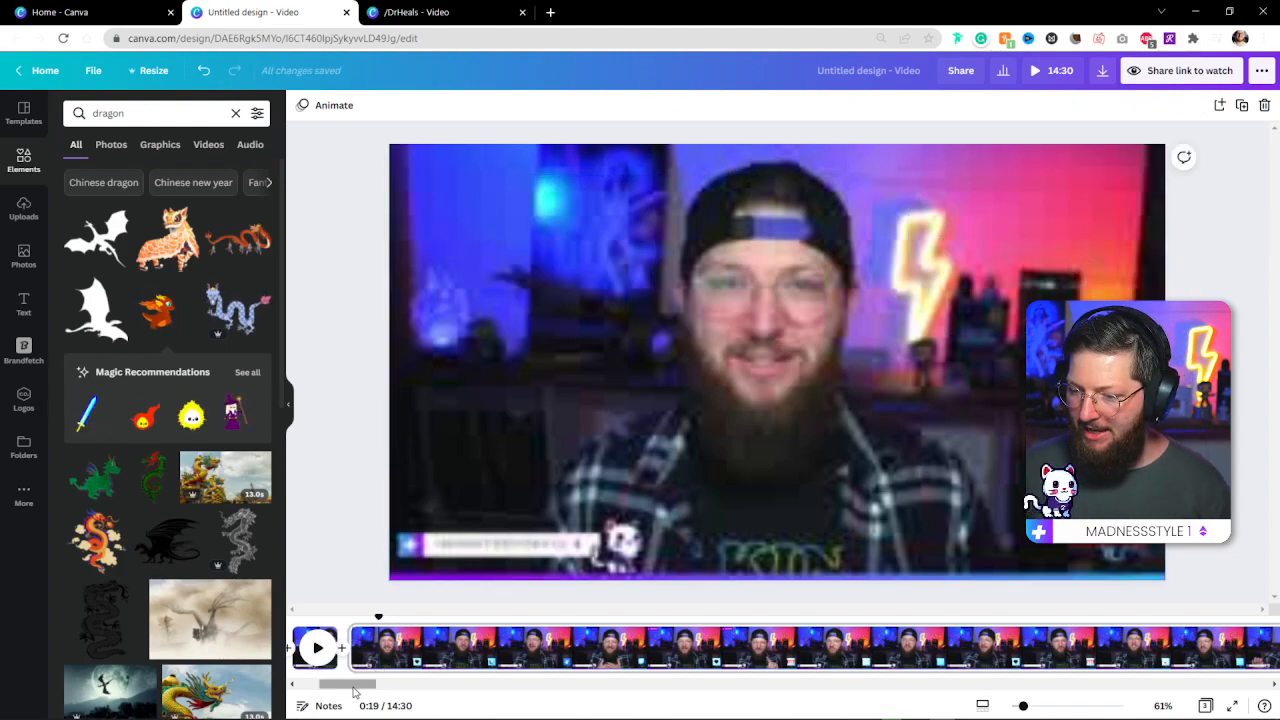
pyautogui.moveTo(355, 686); pyautogui.dragTo(346, 687)
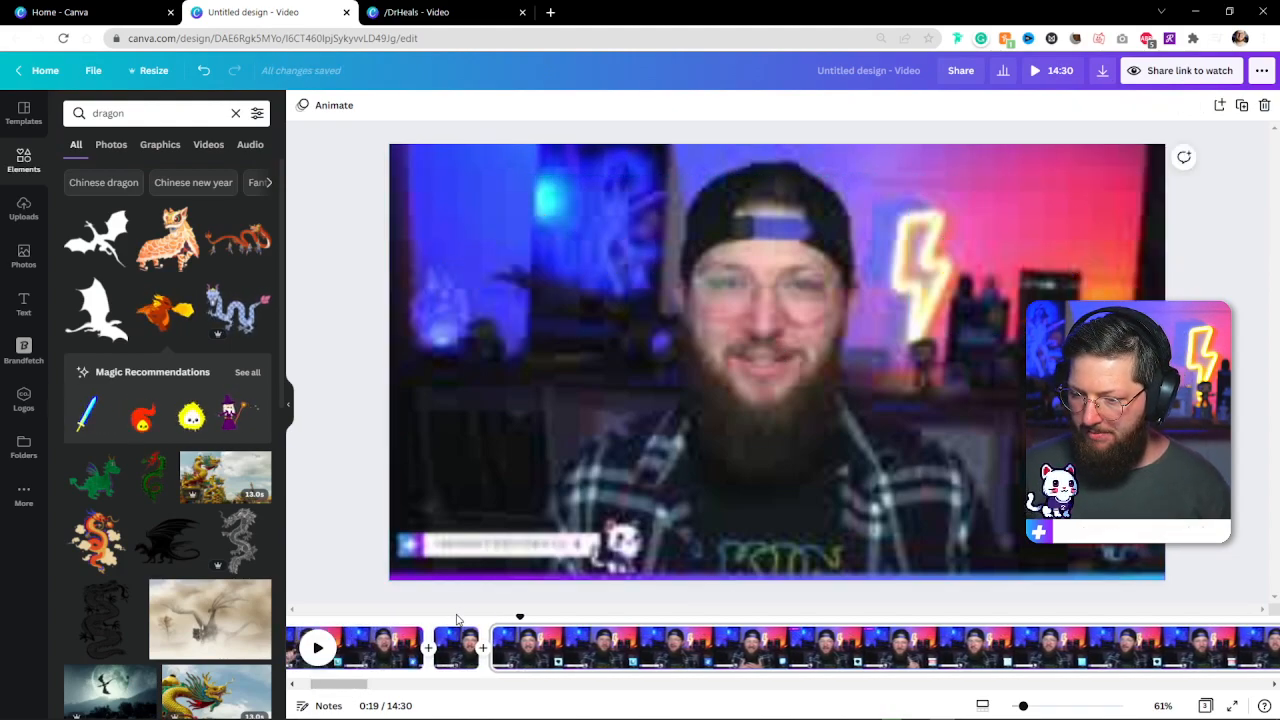
# - Paste the two copied dragon graphics into the short middle segment at 0:16
pyautogui.click(450, 658)
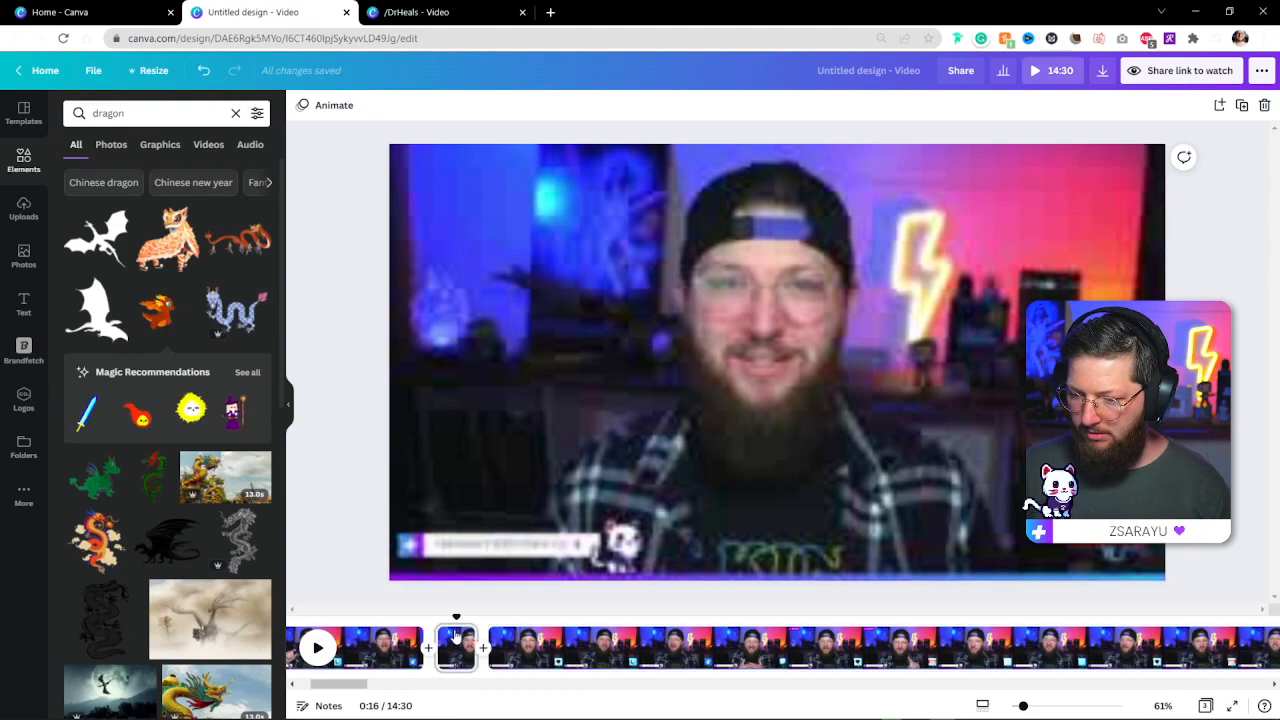
pyautogui.click(462, 636)
pyautogui.click(453, 656)
pyautogui.click(453, 656)
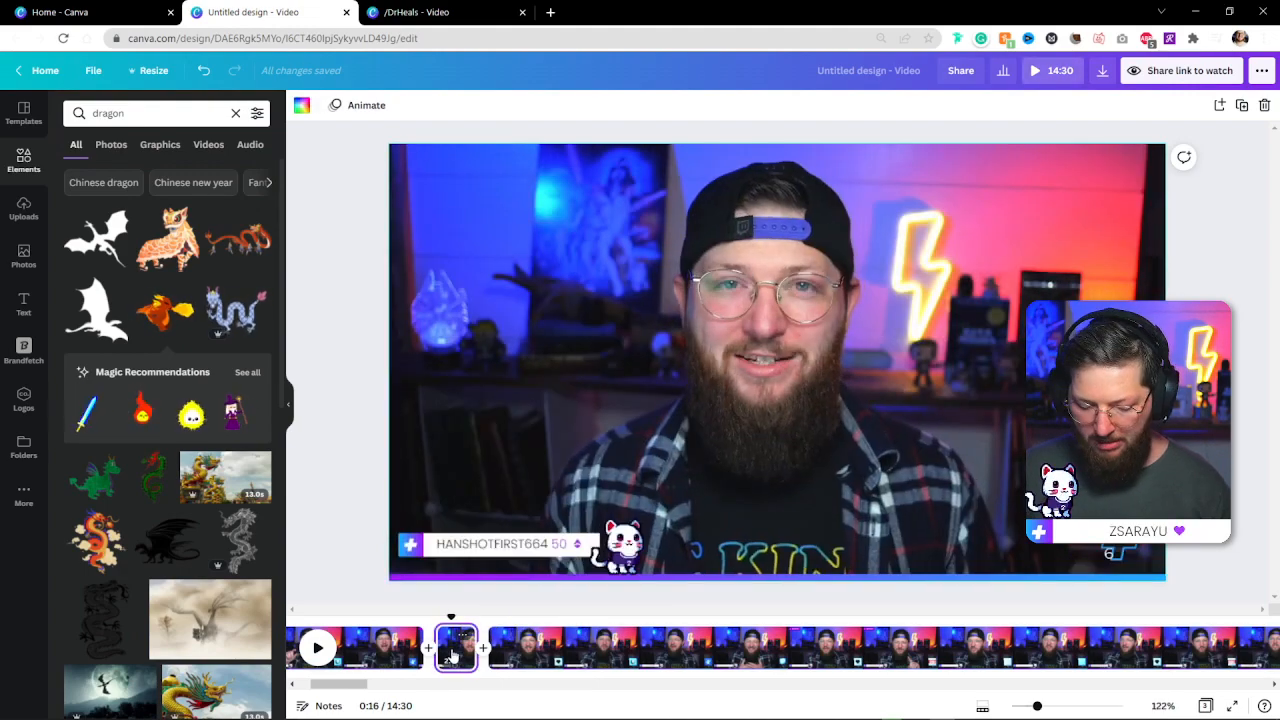
pyautogui.hotkey('ctrl', 'v')
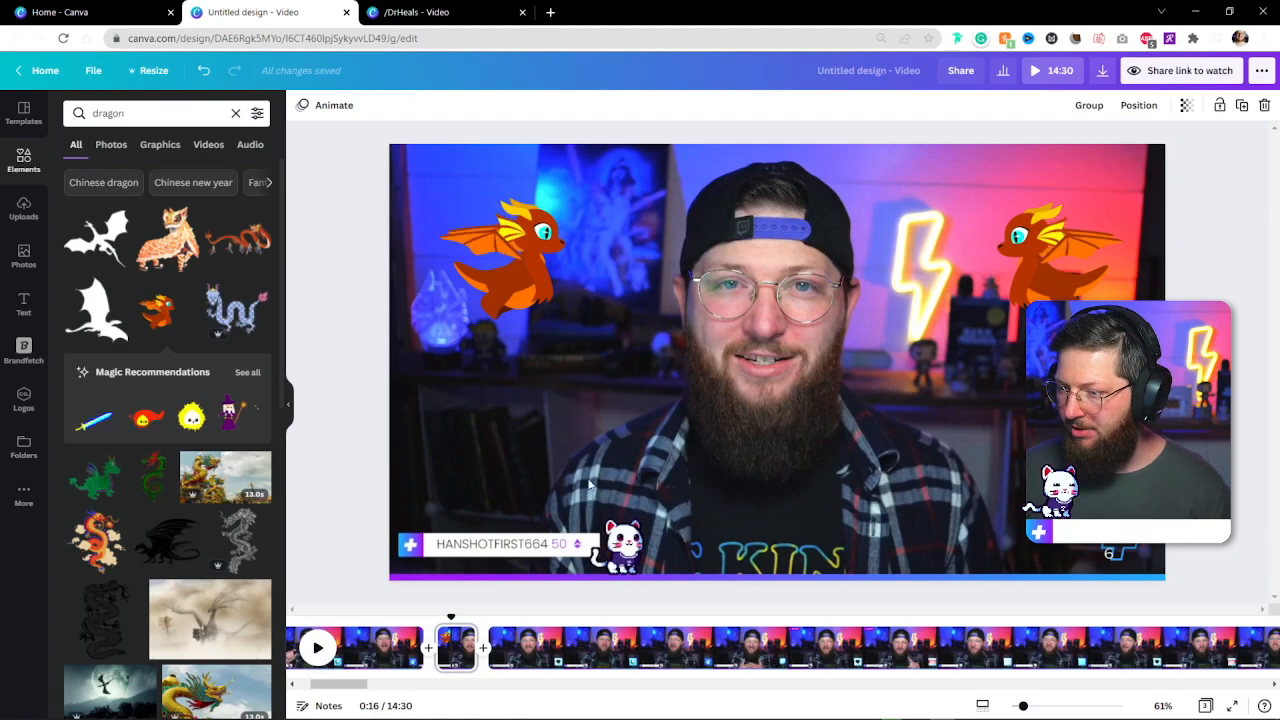
# - Play from just before the short middle segment into the third one to check when the dragons appear
pyautogui.click(452, 618)
pyautogui.moveTo(452, 618); pyautogui.dragTo(405, 617)
pyautogui.press('space')
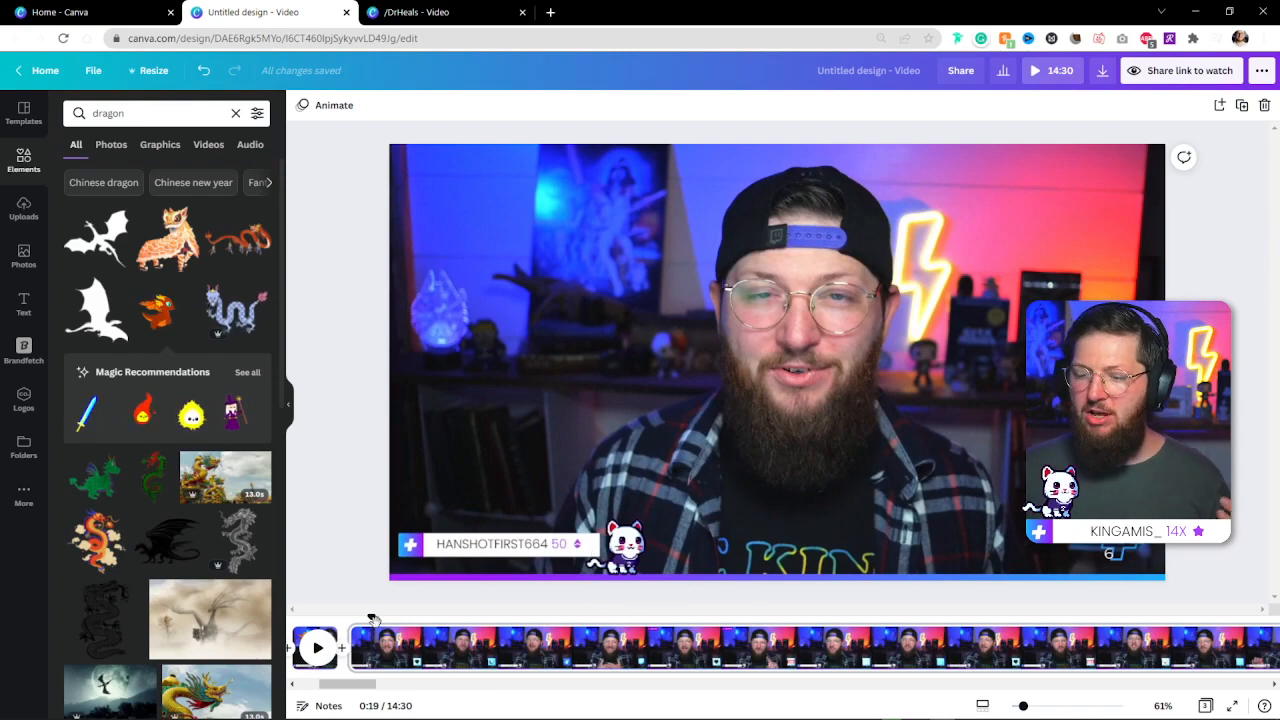
# - Locate the start of the unwanted moment by playing from 0:34, and split the third segment at 0:36
pyautogui.moveTo(370, 620); pyautogui.dragTo(704, 616)
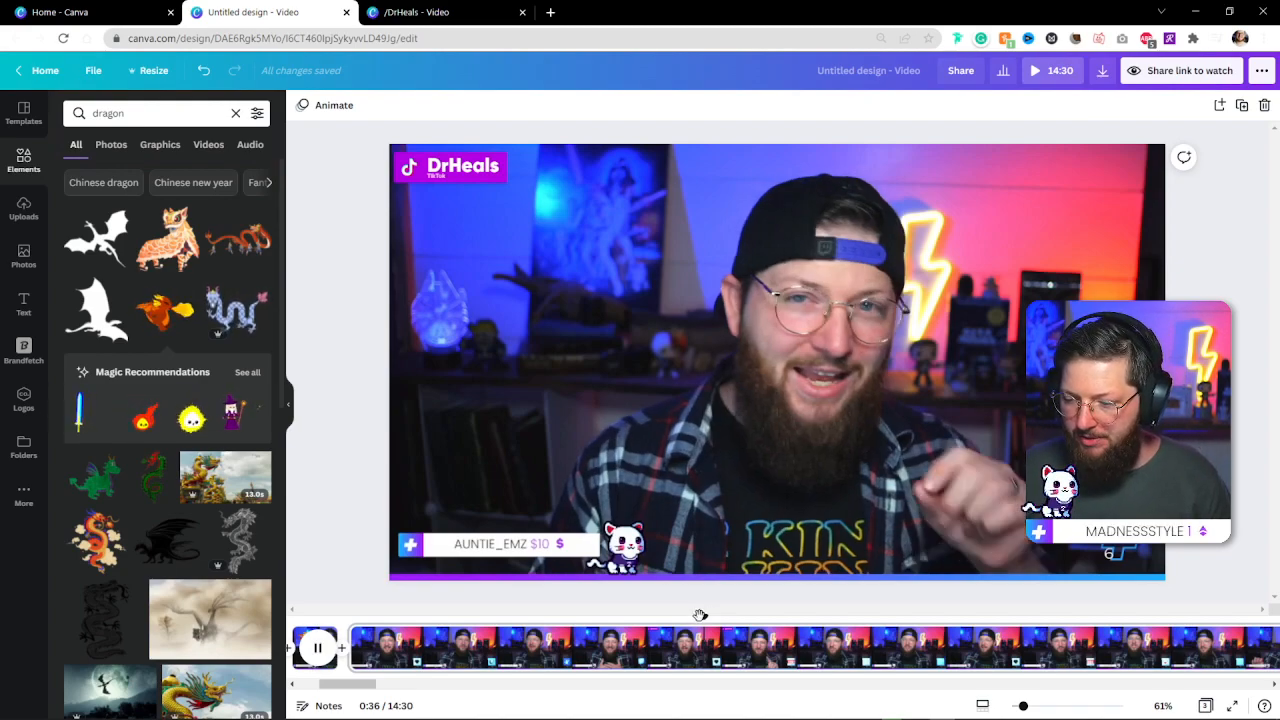
pyautogui.moveTo(729, 608); pyautogui.dragTo(658, 615)
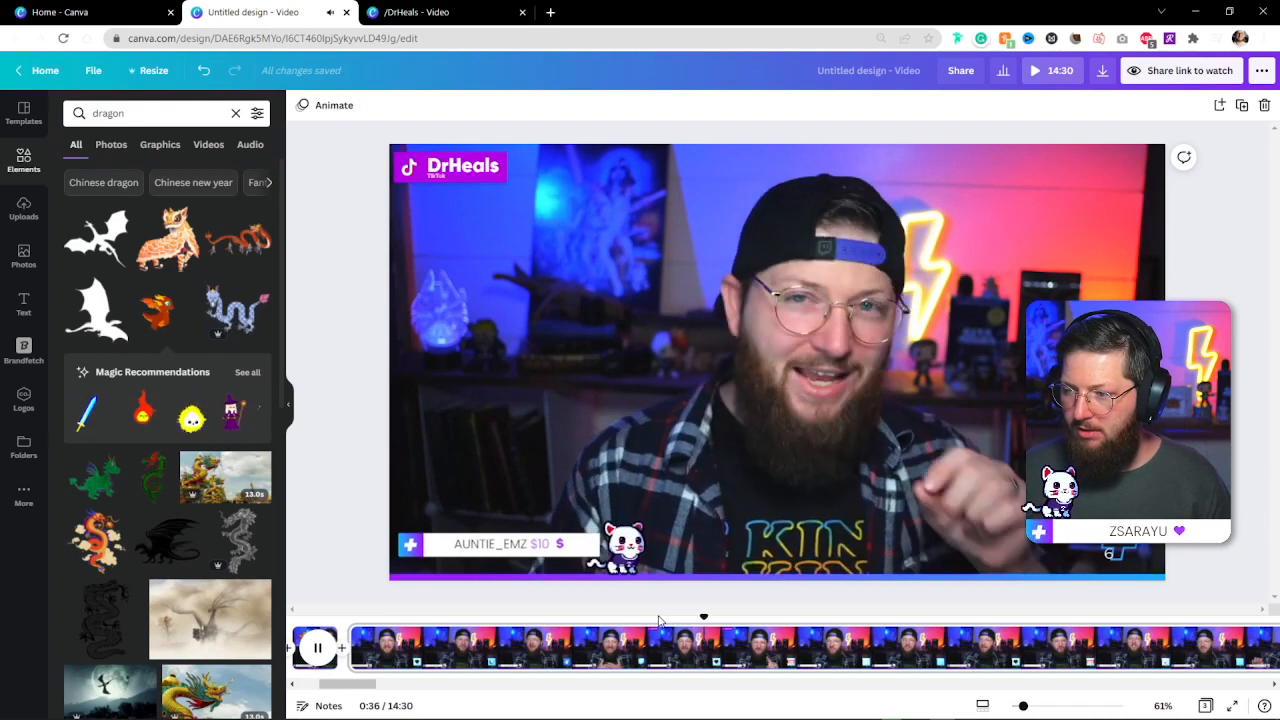
pyautogui.press('space')
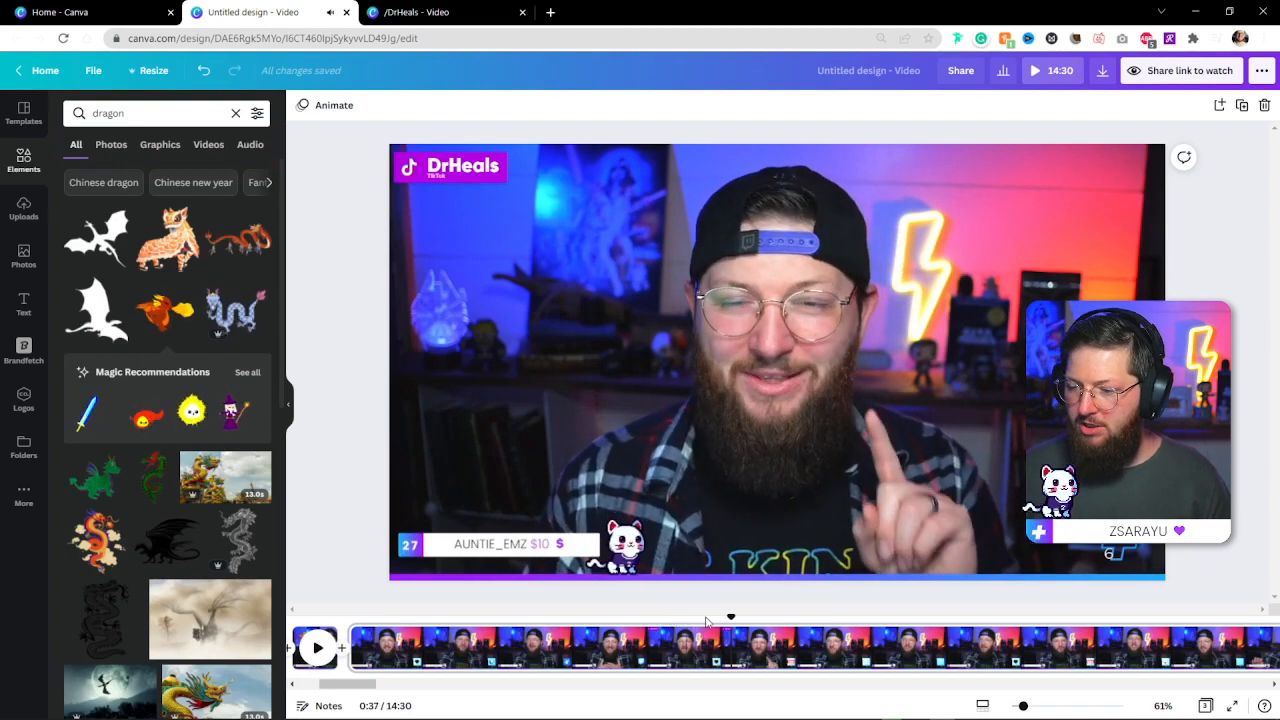
pyautogui.moveTo(731, 615); pyautogui.dragTo(659, 620)
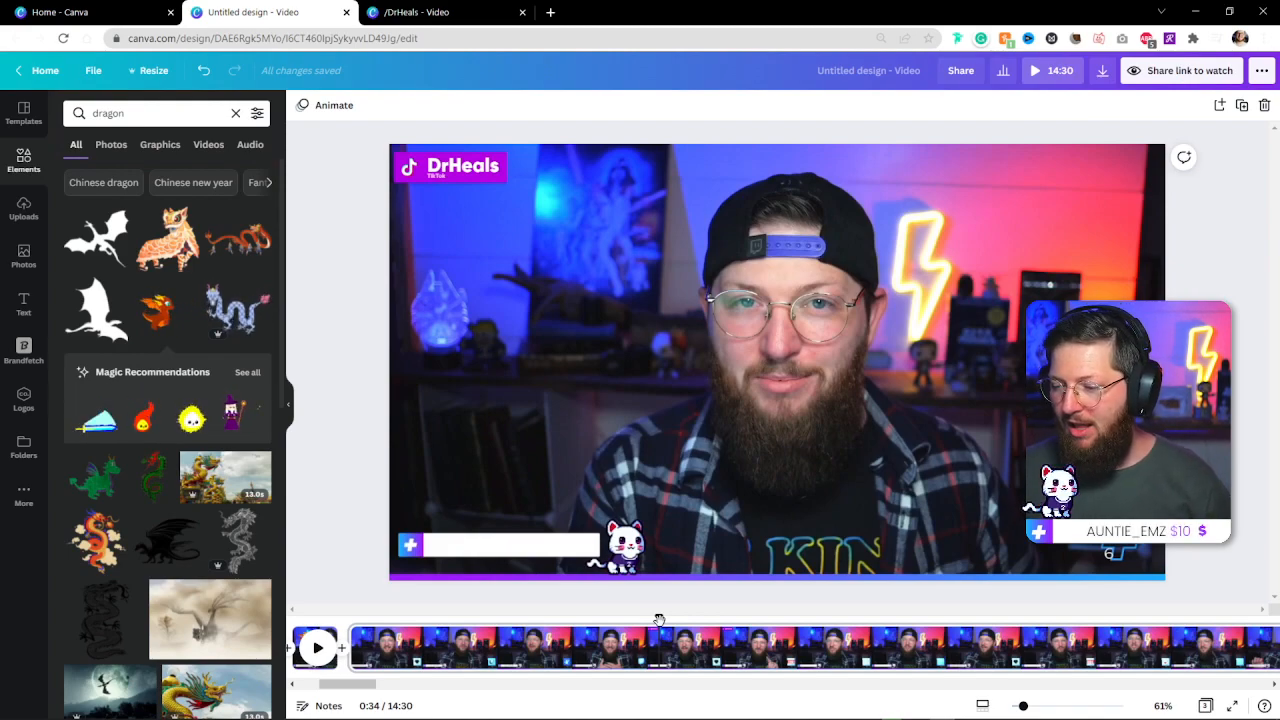
pyautogui.press('space')
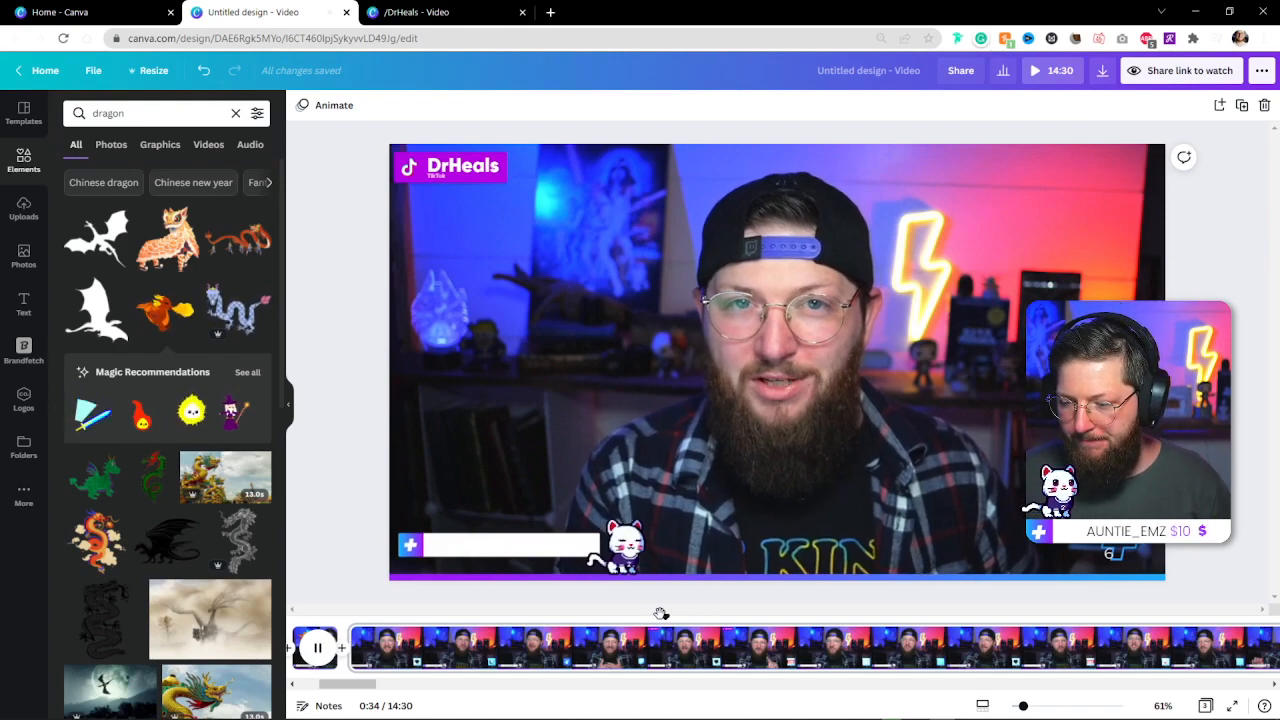
pyautogui.press('space')
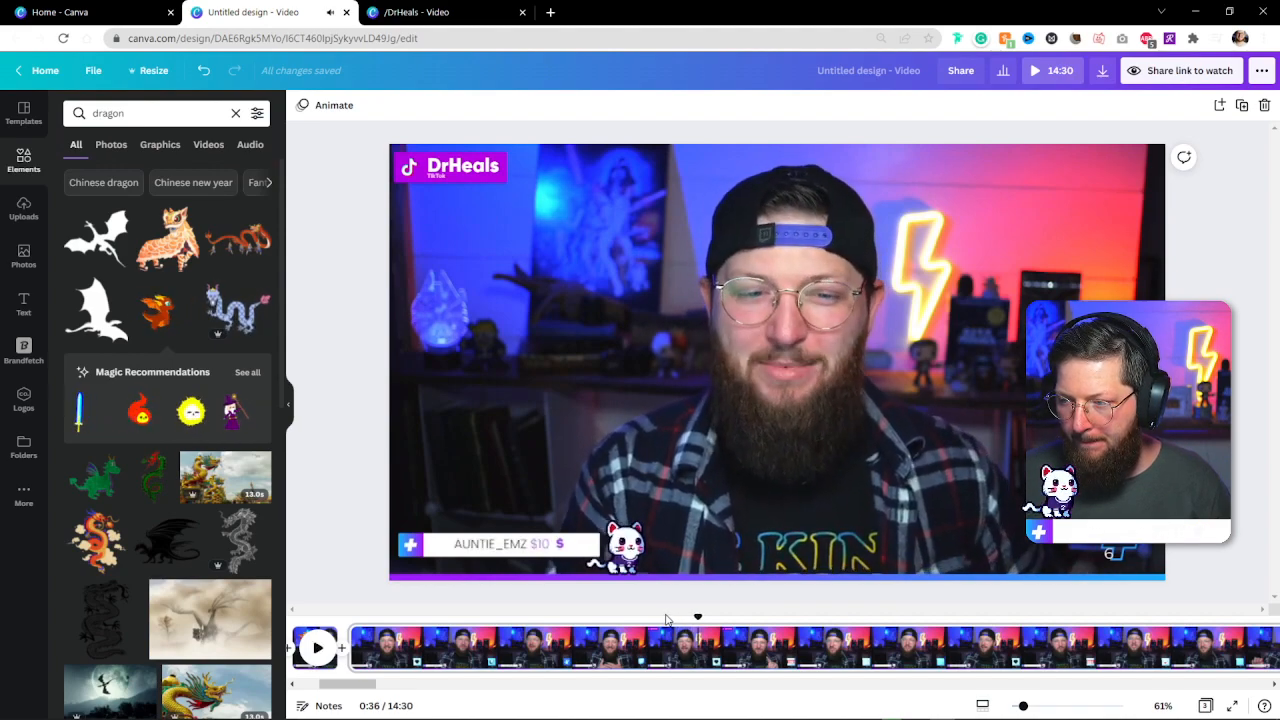
pyautogui.press('s')
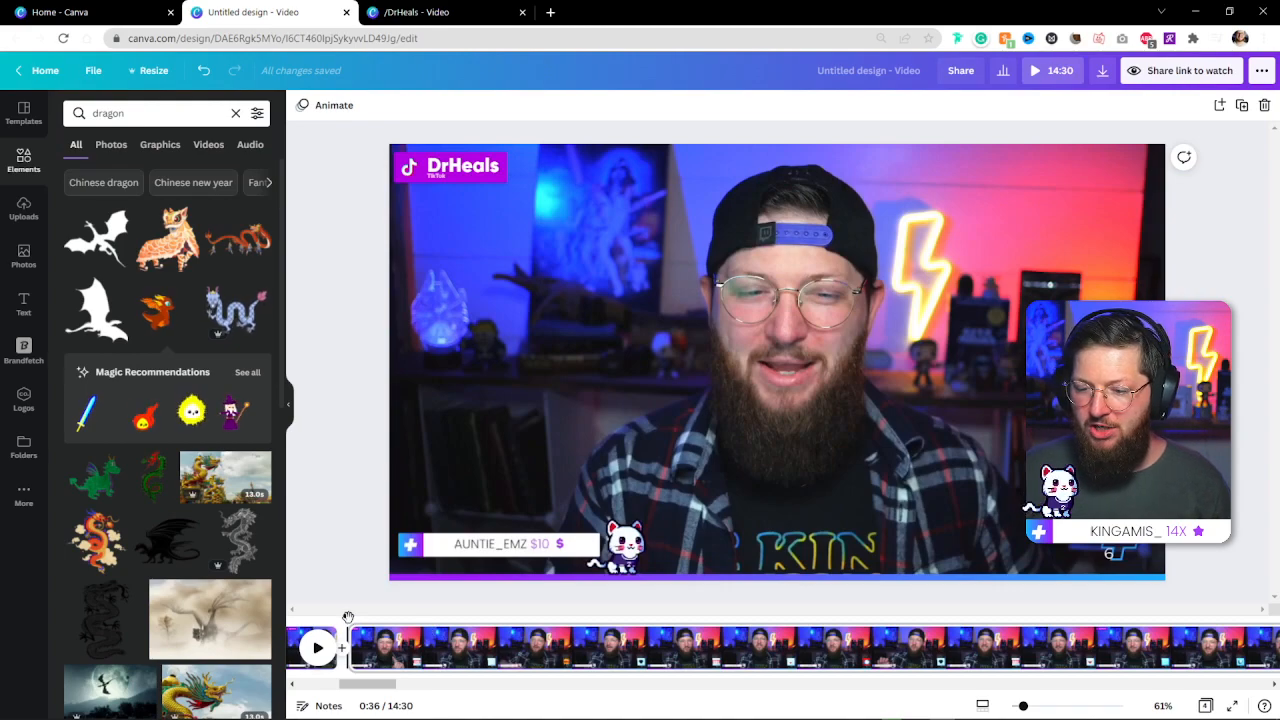
# - Play on from the new cut, split the recording again at 0:37, and delete the short piece between the two cuts
pyautogui.press('space')
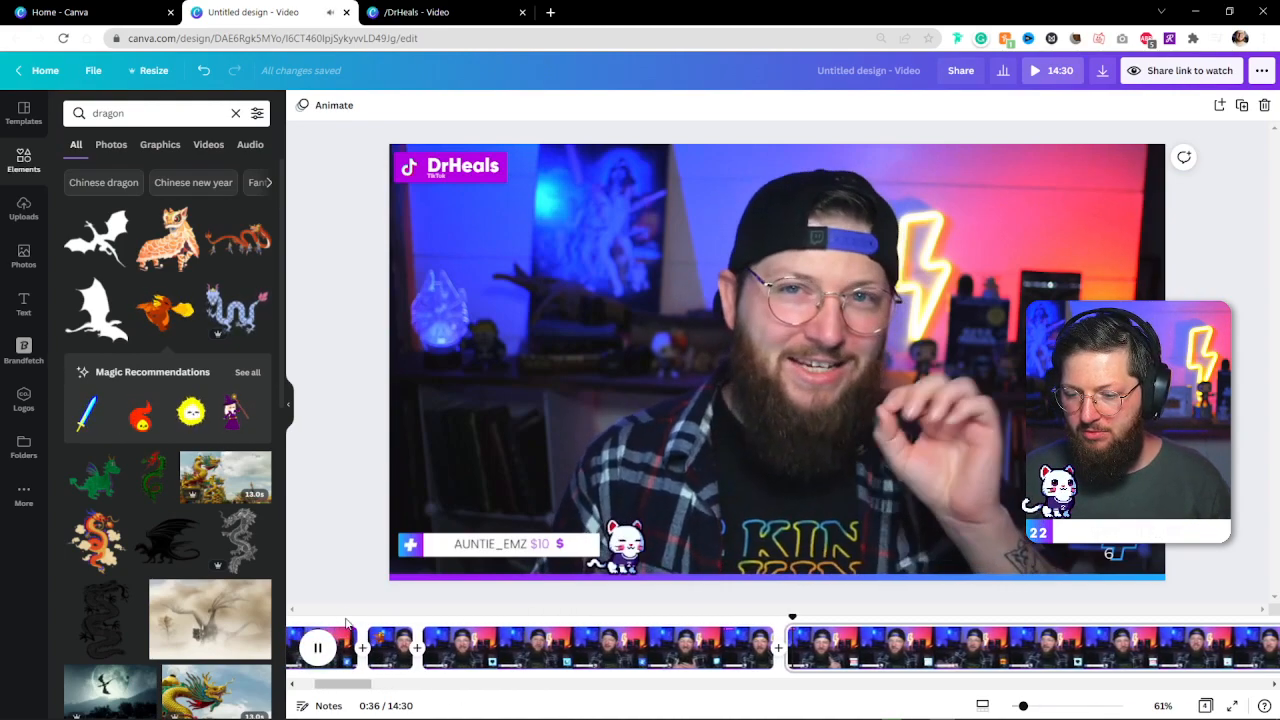
pyautogui.press('space')
pyautogui.moveTo(806, 614); pyautogui.dragTo(787, 615)
pyautogui.press('space')
pyautogui.press('space')
pyautogui.press('space')
pyautogui.press('space')
pyautogui.moveTo(343, 684); pyautogui.dragTo(382, 690)
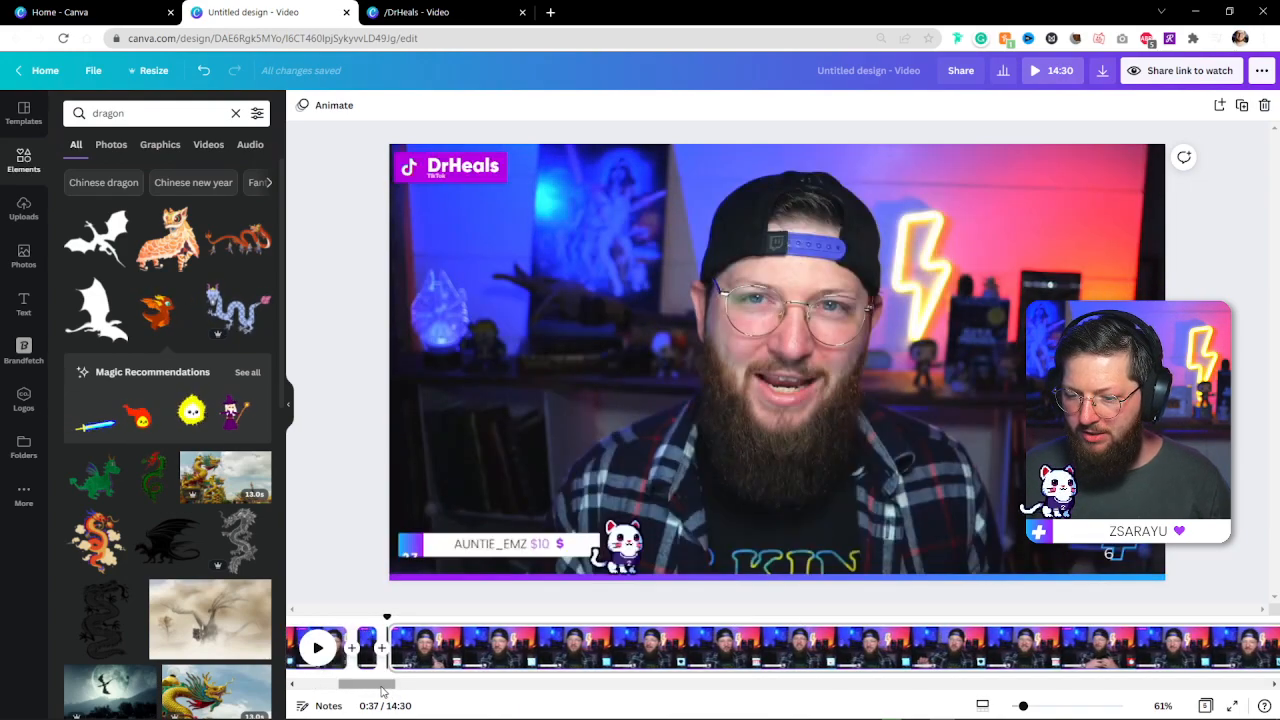
pyautogui.click(368, 645)
pyautogui.press('Delete')
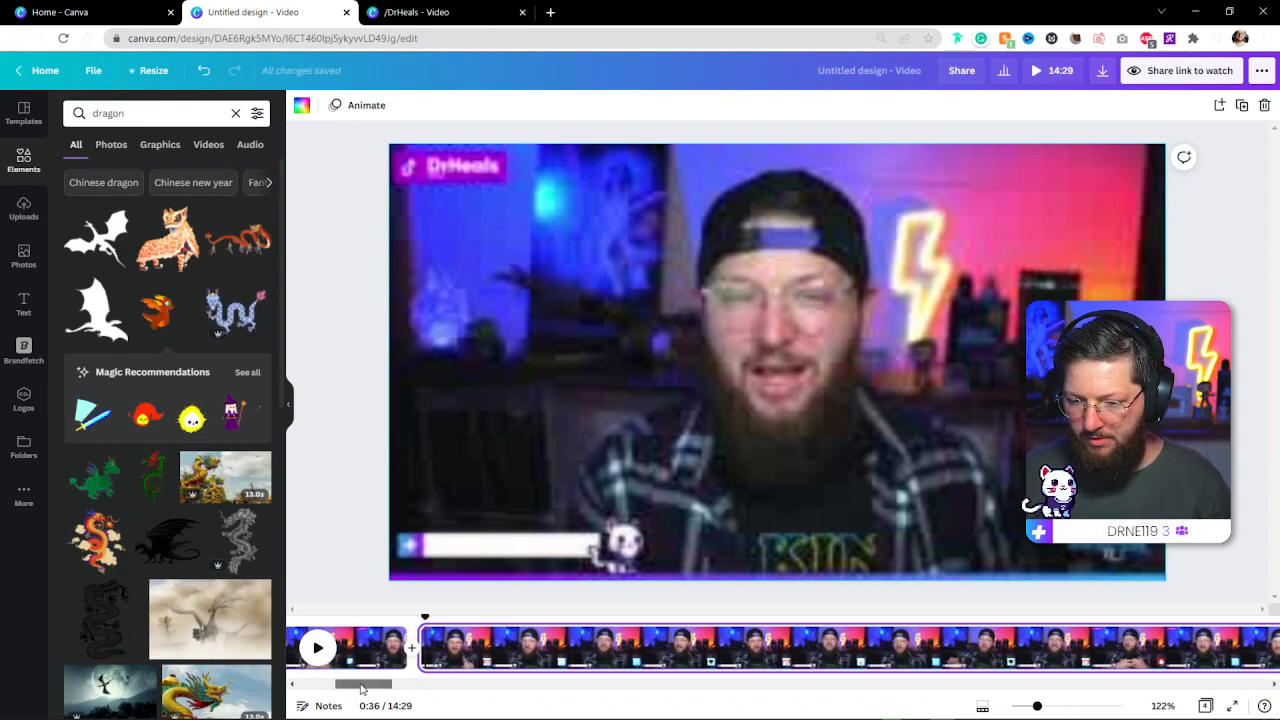
# - Play across the 0:36 cut, replaying it from 0:32, to check how the edited join looks and sounds
pyautogui.moveTo(444, 618); pyautogui.dragTo(398, 617)
pyautogui.press('space')
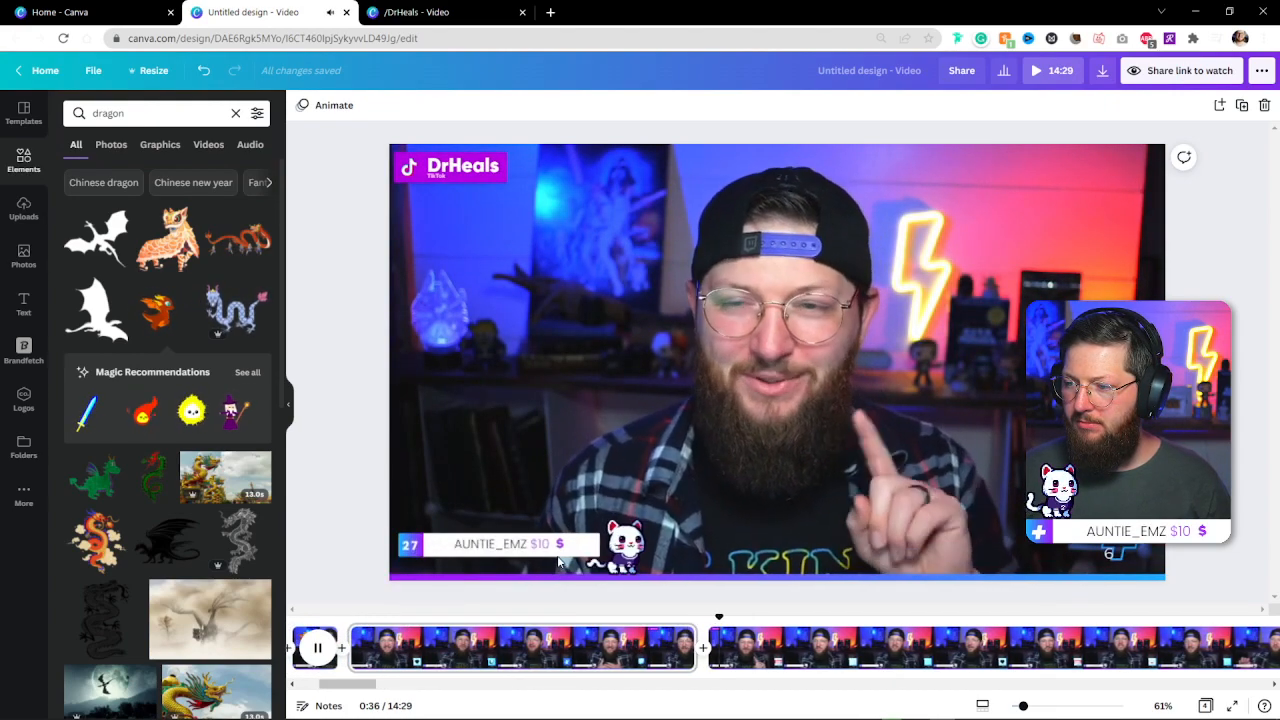
pyautogui.press('space')
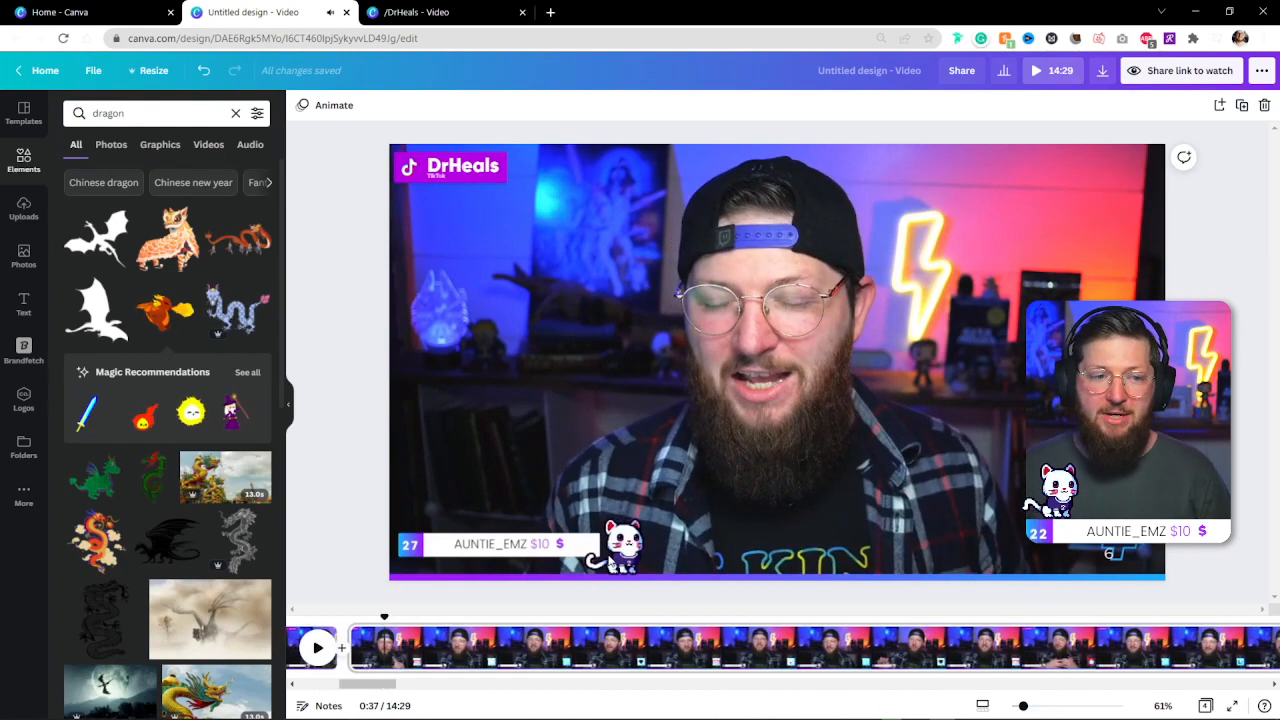
pyautogui.moveTo(371, 690); pyautogui.dragTo(366, 689)
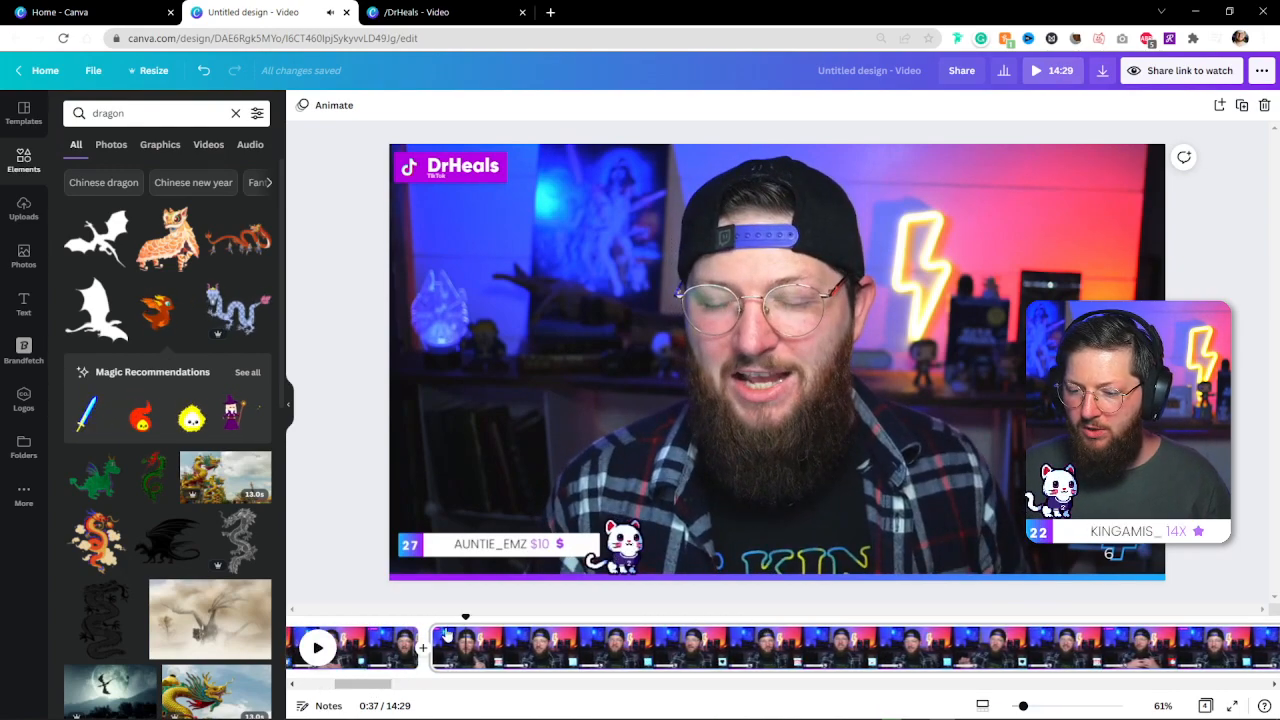
pyautogui.moveTo(463, 617); pyautogui.dragTo(379, 621)
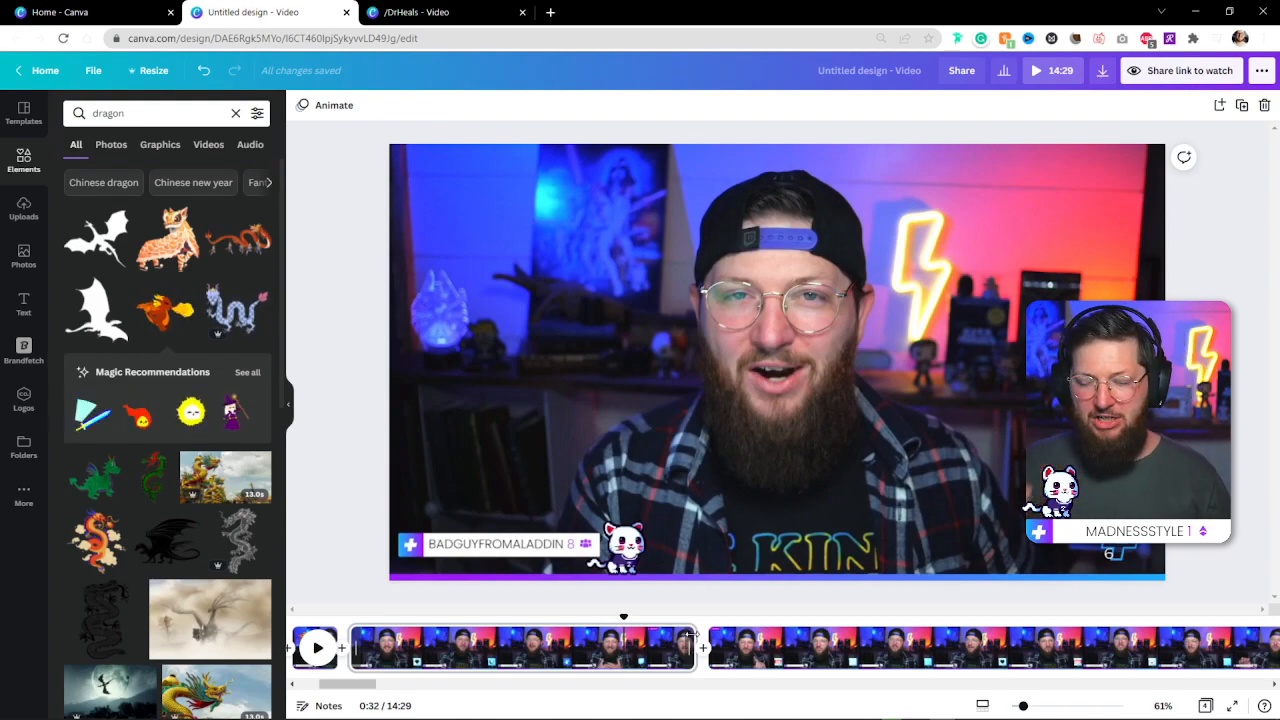
pyautogui.press('space')
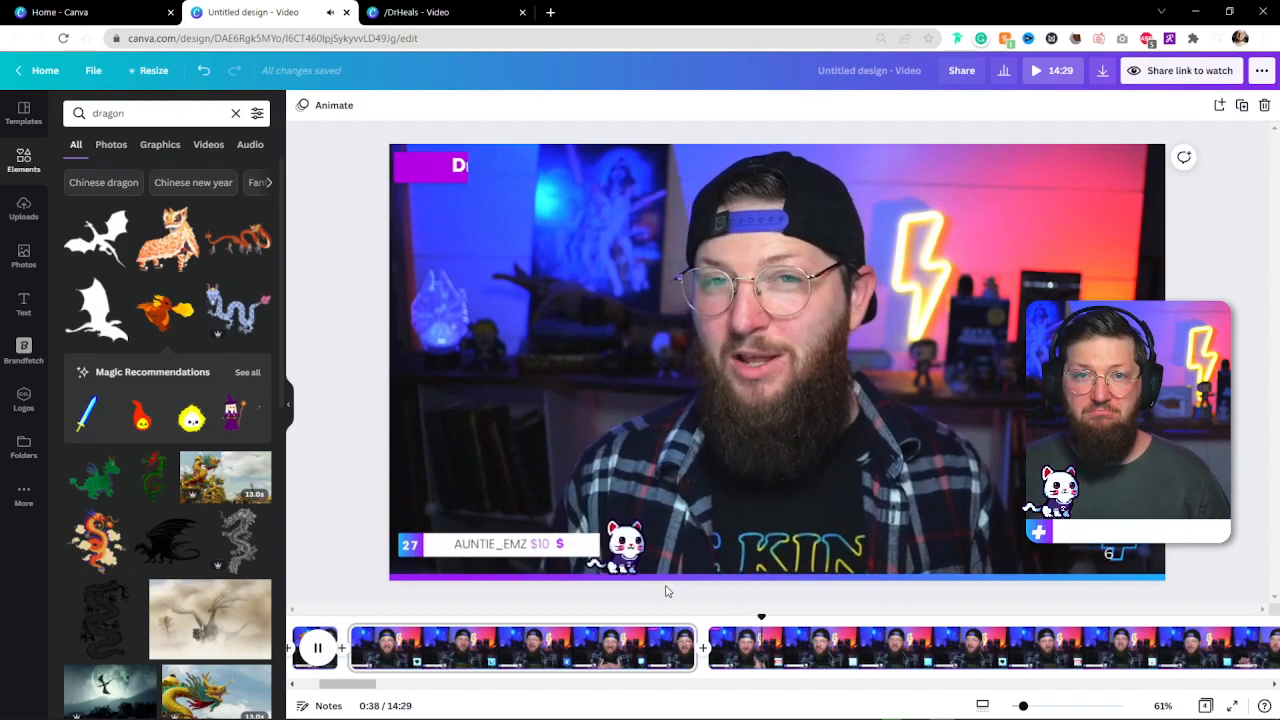
pyautogui.press('space')
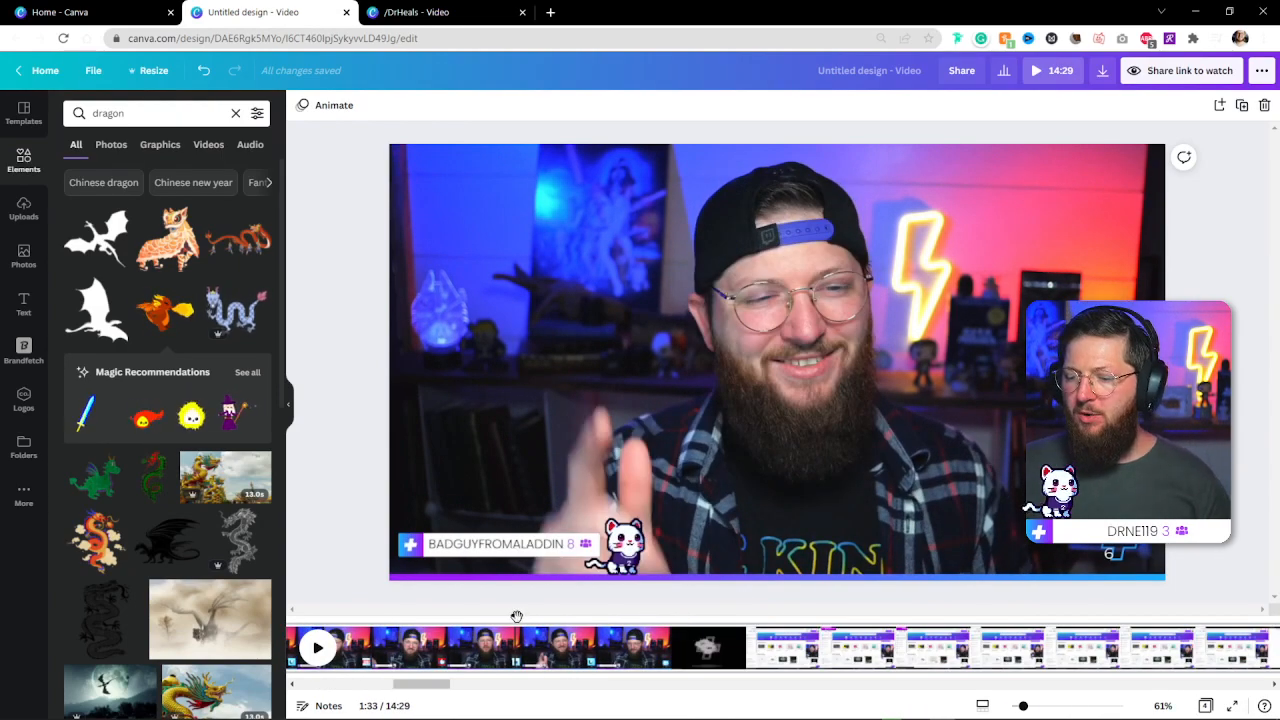
# - Review the footage from 1:32 and split the recording at 1:34
pyautogui.moveTo(517, 616); pyautogui.dragTo(488, 616)
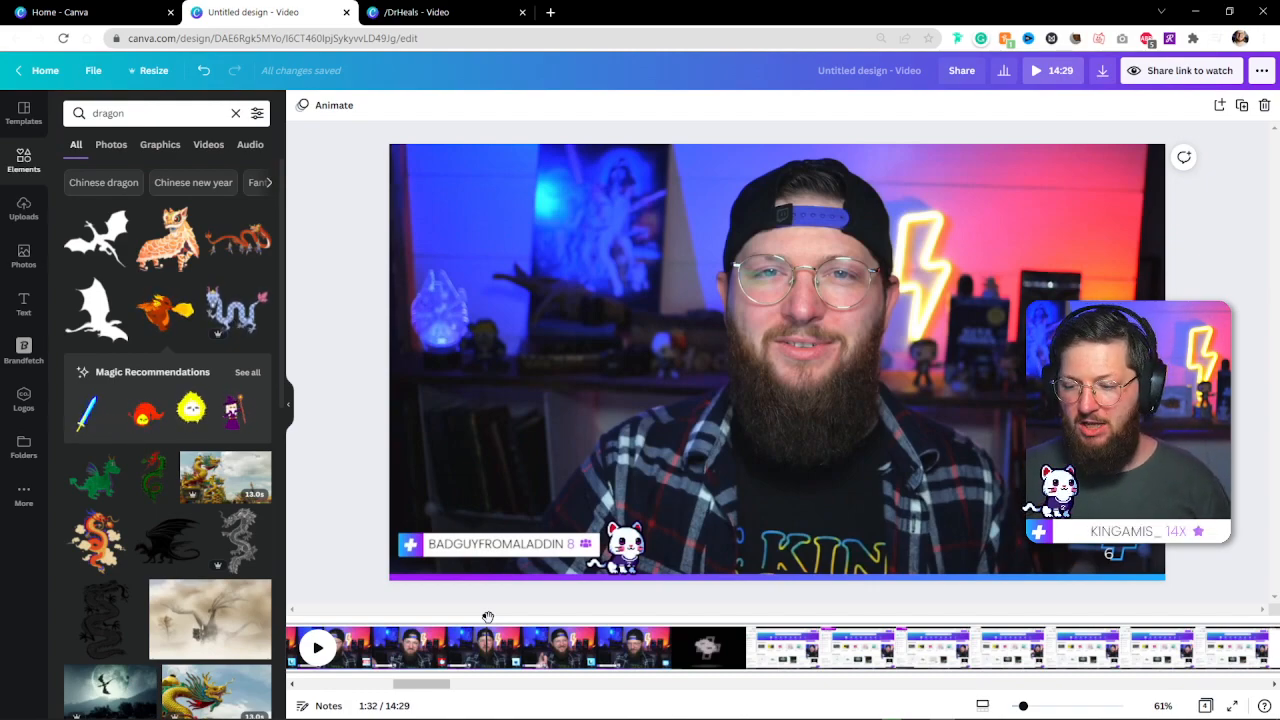
pyautogui.press('space')
pyautogui.press('space')
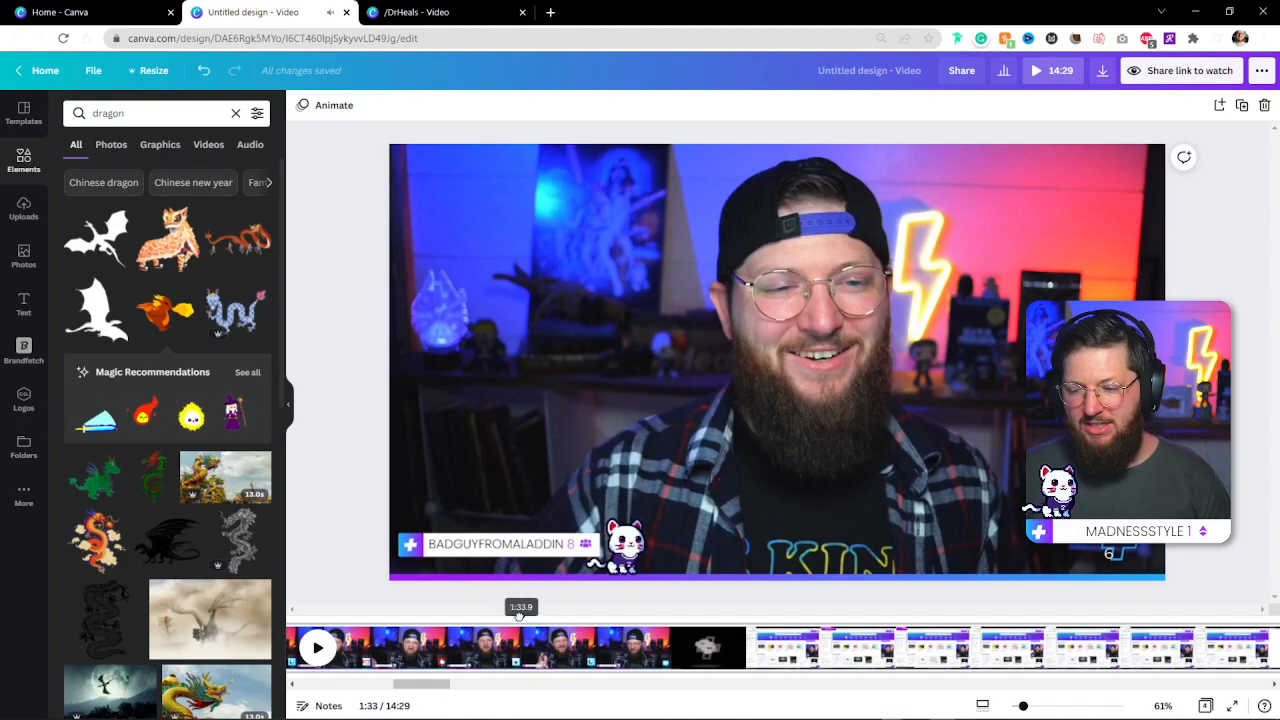
pyautogui.moveTo(519, 616); pyautogui.dragTo(522, 616)
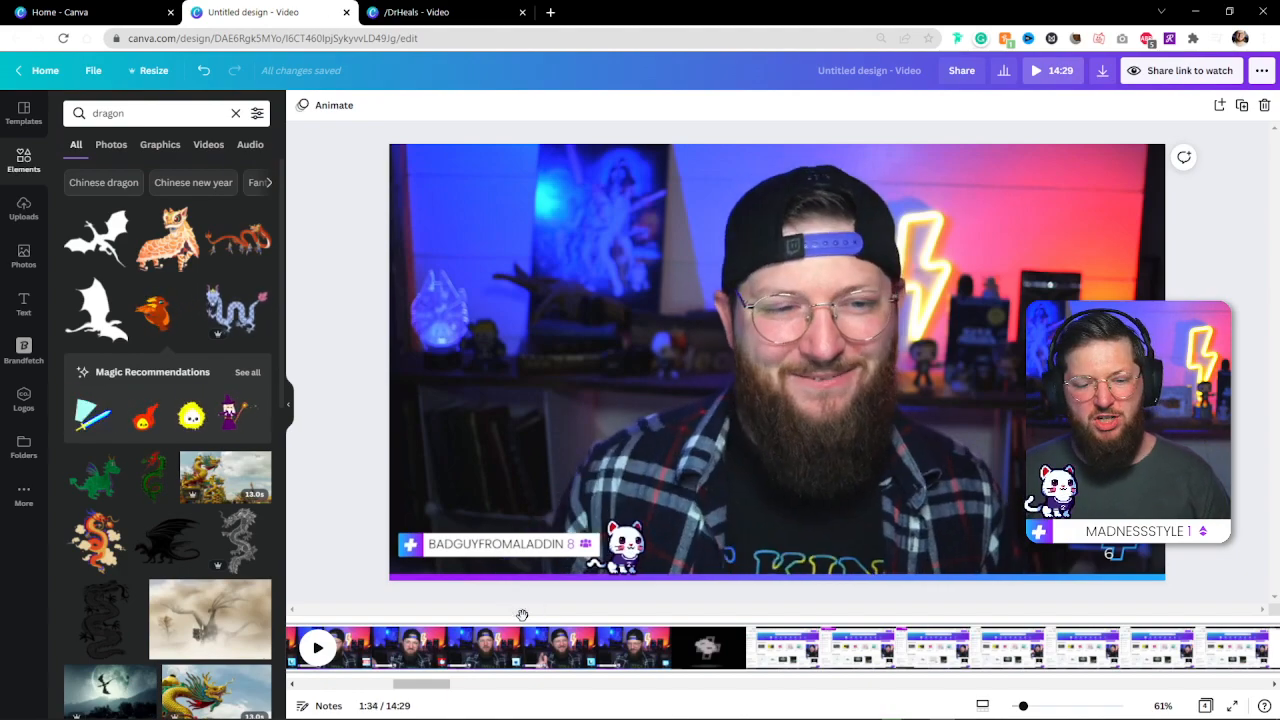
pyautogui.press('s')
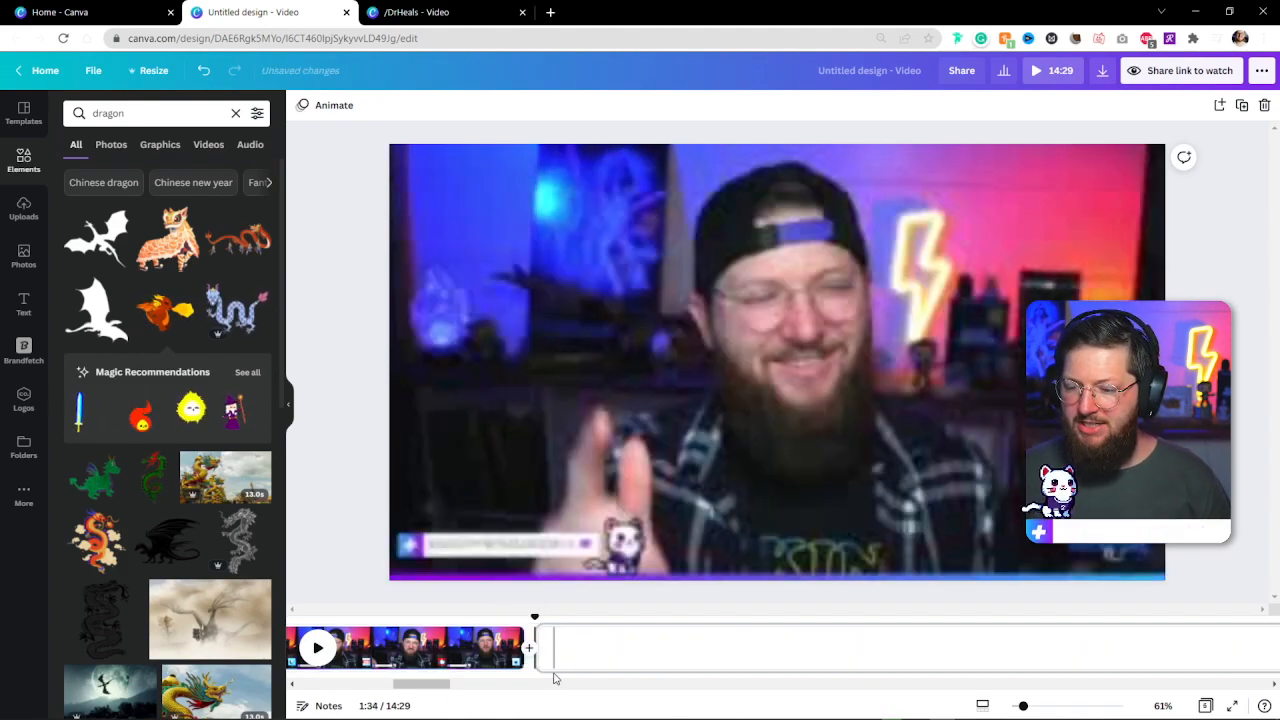
# - Bring up the uploaded videos and insert a blank page at the 1:34 cut
pyautogui.click(23, 207)
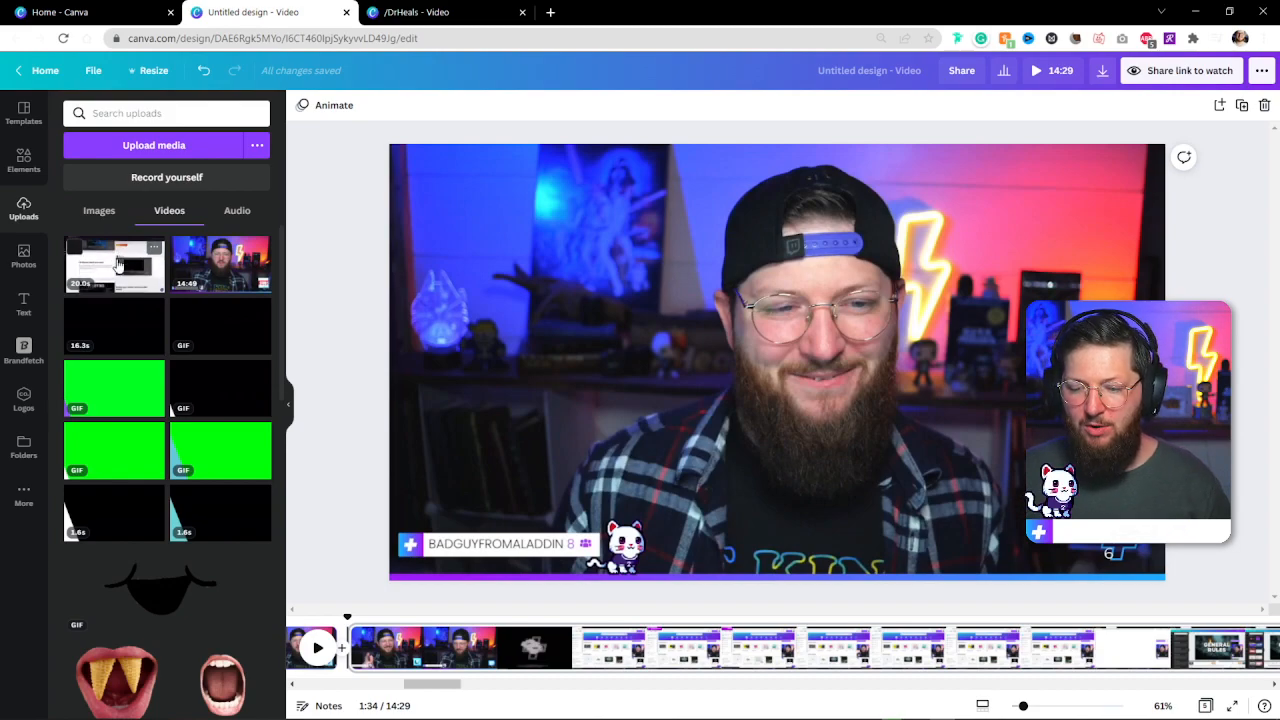
pyautogui.moveTo(440, 686); pyautogui.dragTo(436, 686)
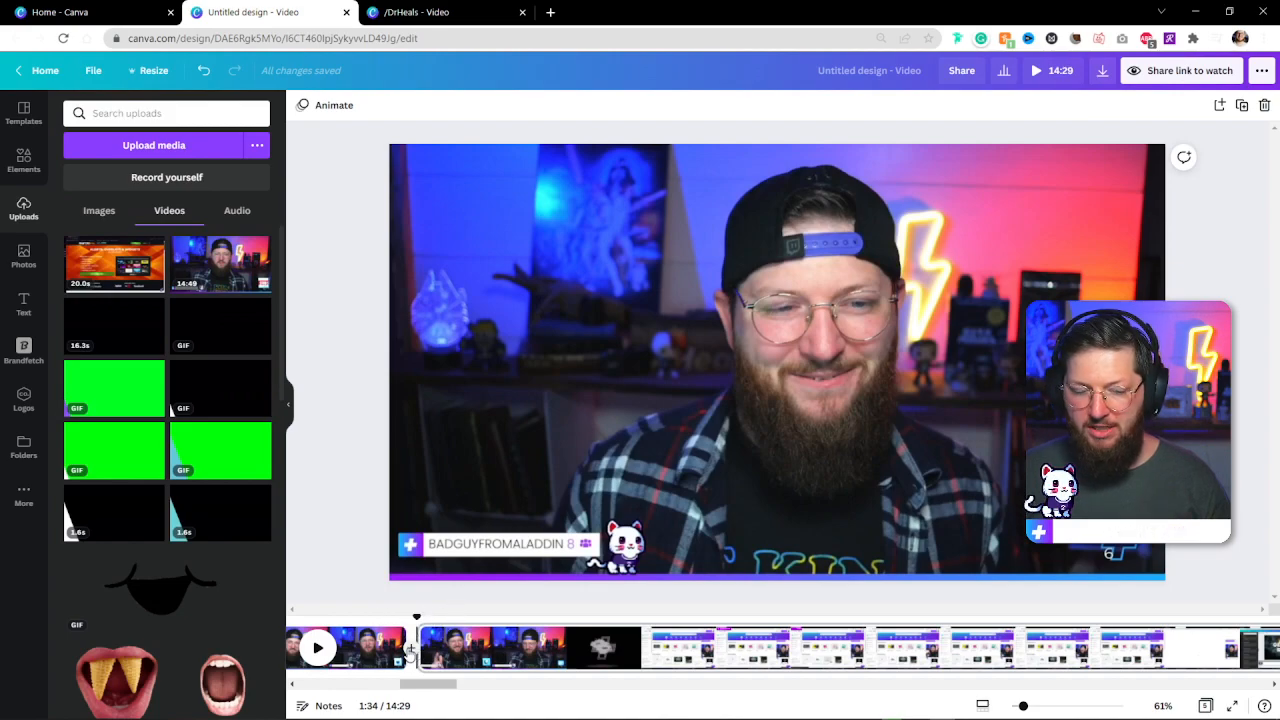
pyautogui.click(410, 643)
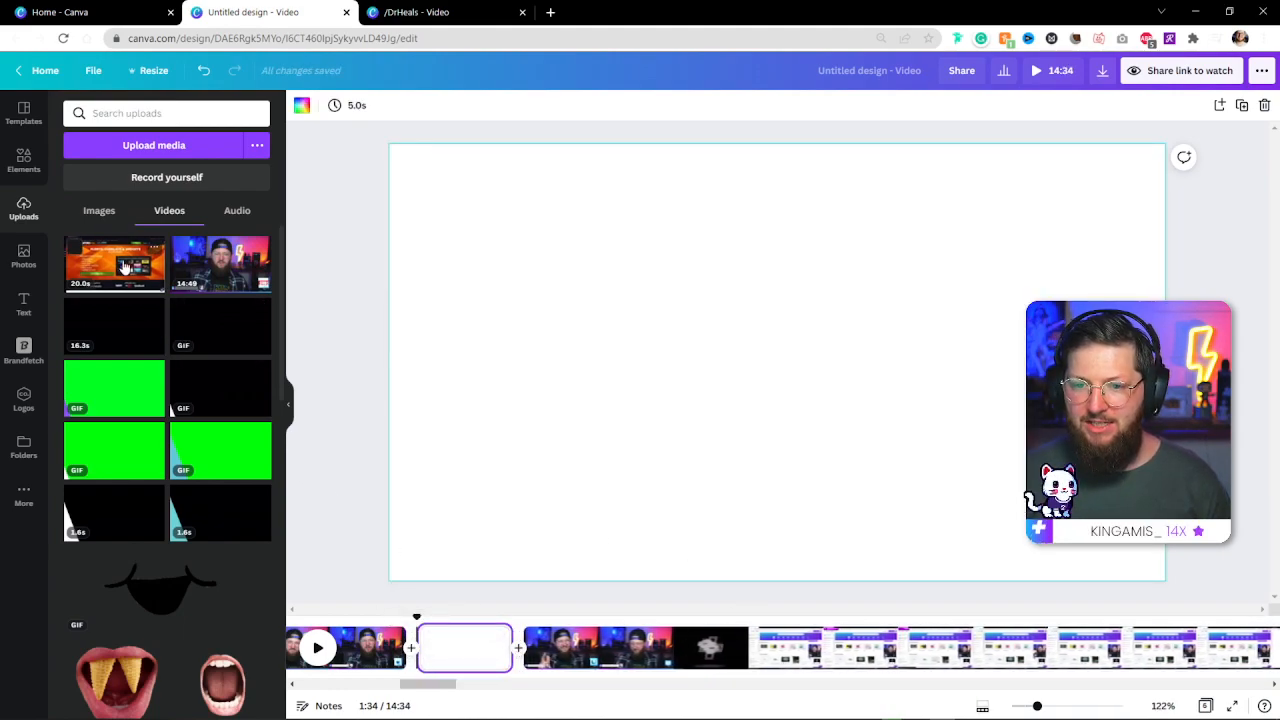
# - Place the uploaded 20.0-second website video on the blank page and enlarge it to fill the whole frame
pyautogui.moveTo(136, 290); pyautogui.dragTo(537, 274)
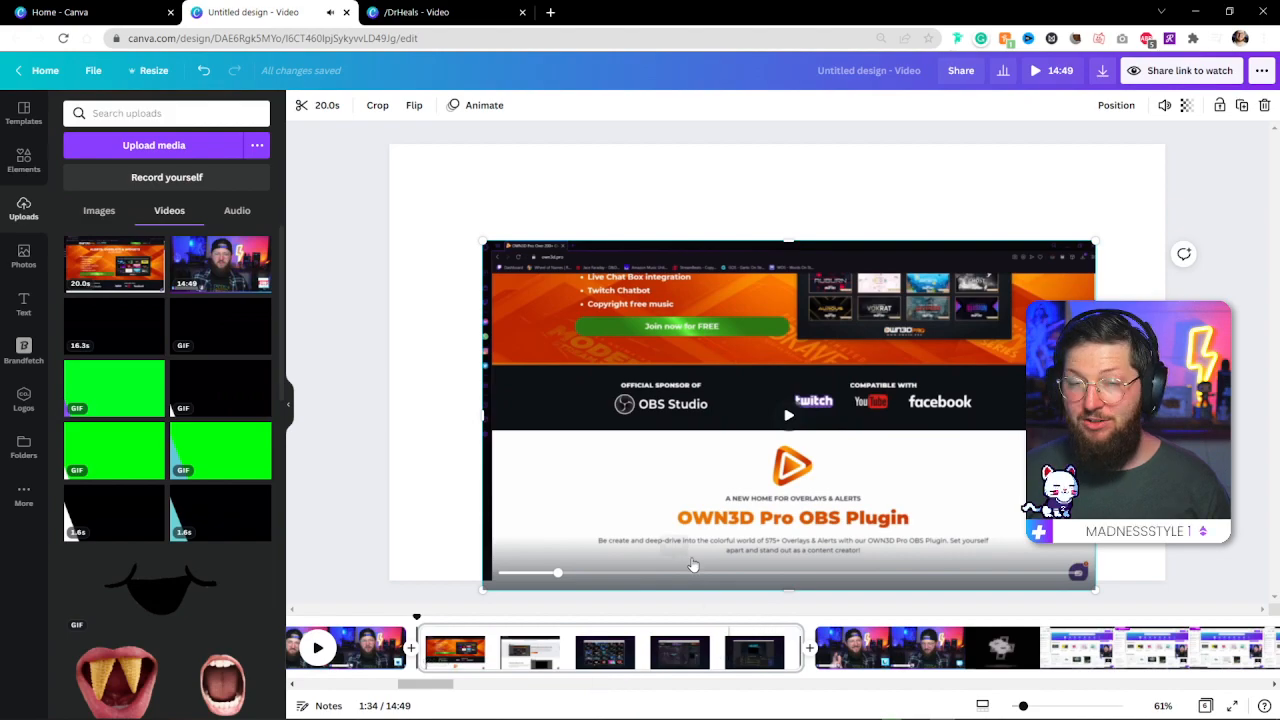
pyautogui.moveTo(711, 451); pyautogui.dragTo(615, 353)
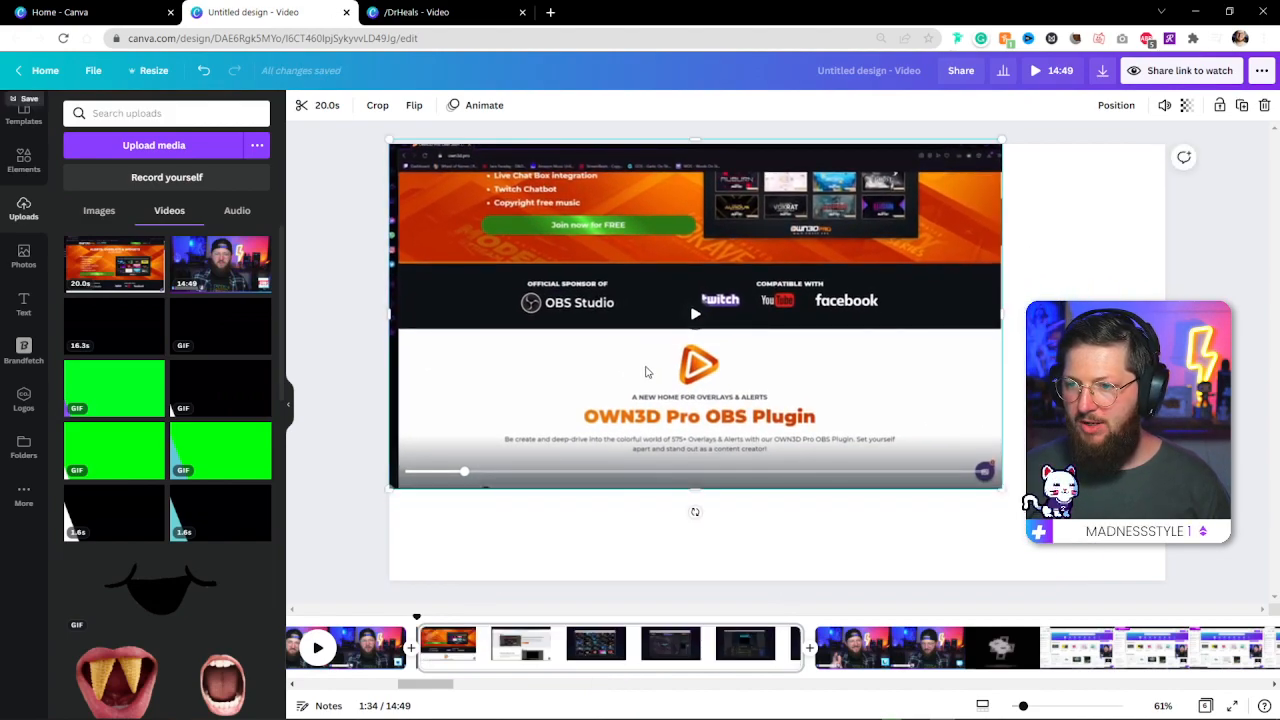
pyautogui.moveTo(1000, 491); pyautogui.dragTo(1160, 594)
pyautogui.moveTo(1125, 508); pyautogui.dragTo(1125, 508)
pyautogui.click(1195, 508)
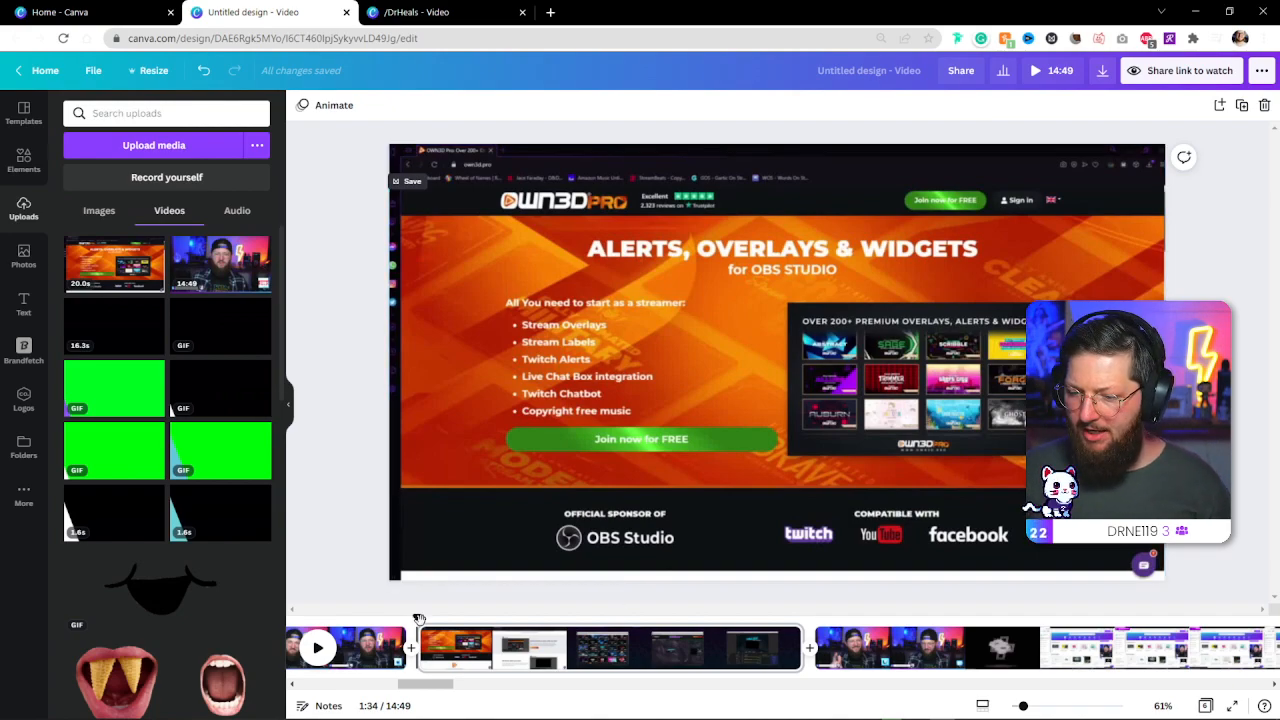
# - Play from 1:29 across the cut to check the switch from the speaker to the website video
pyautogui.moveTo(418, 619); pyautogui.dragTo(361, 617)
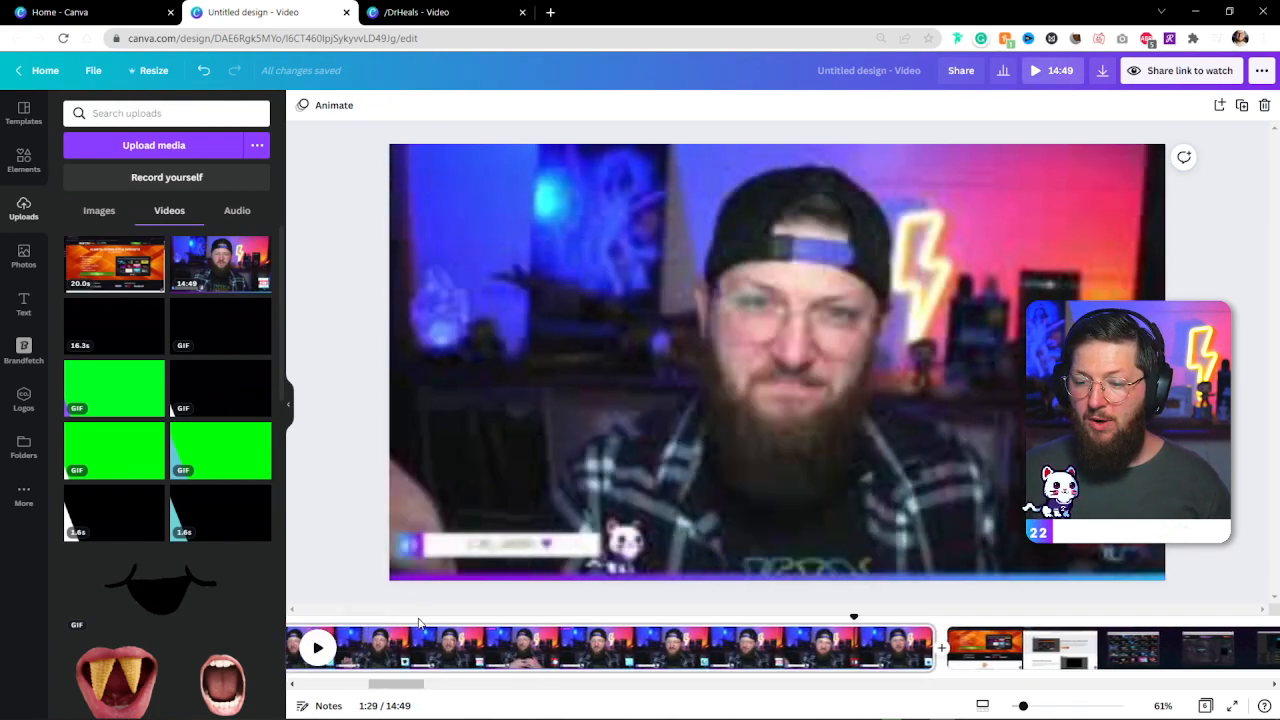
pyautogui.press('space')
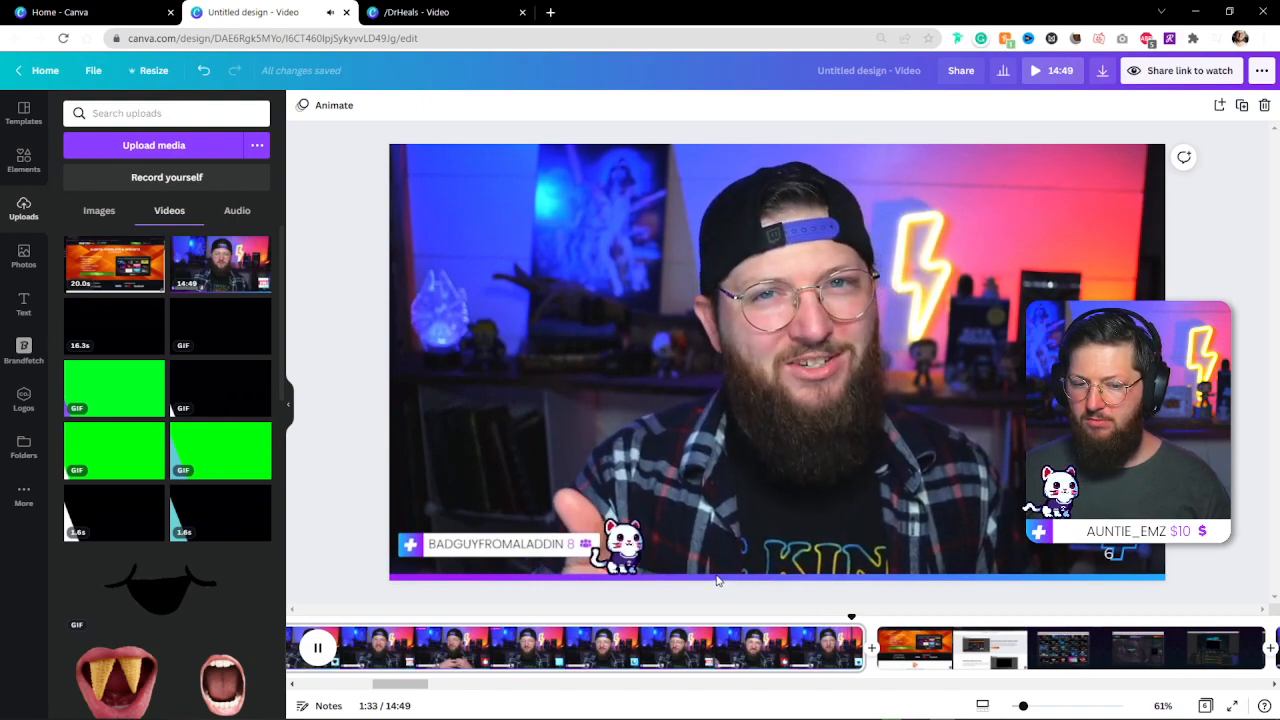
pyautogui.press('space')
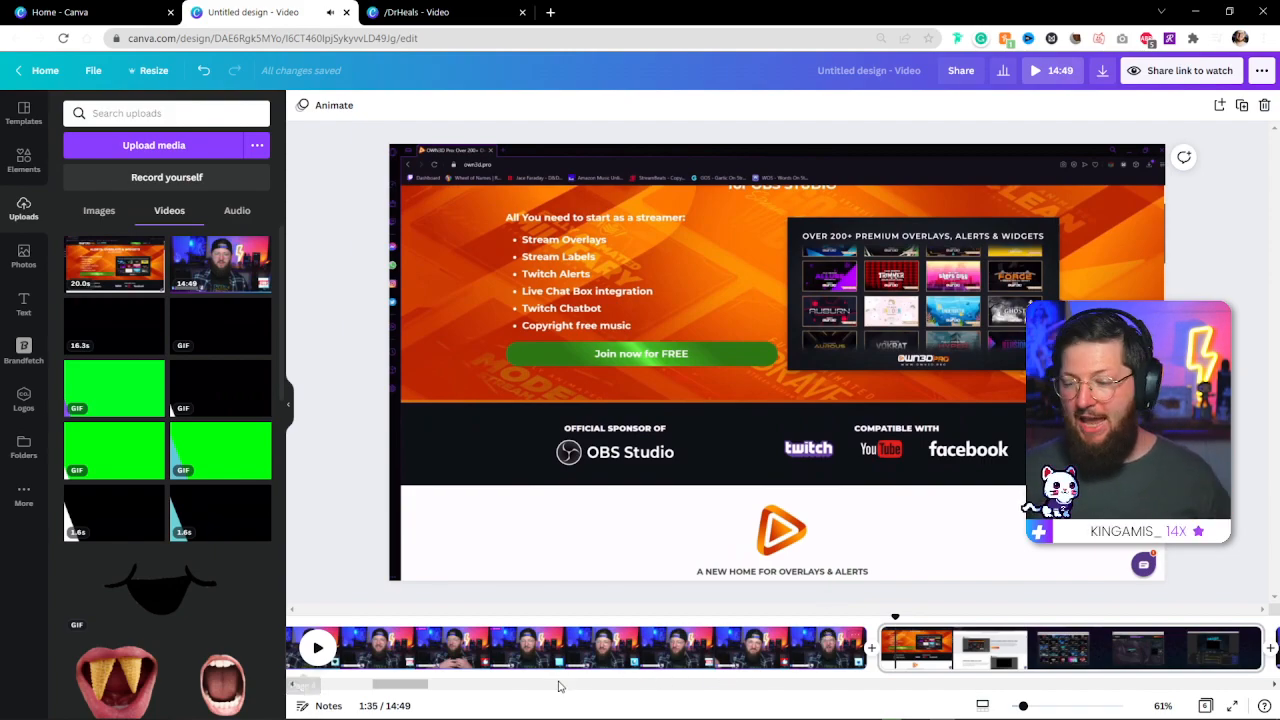
# - Add a Circle Wipe transition with direction In at the cut from the speaker to the website clip
pyautogui.moveTo(422, 686); pyautogui.dragTo(434, 686)
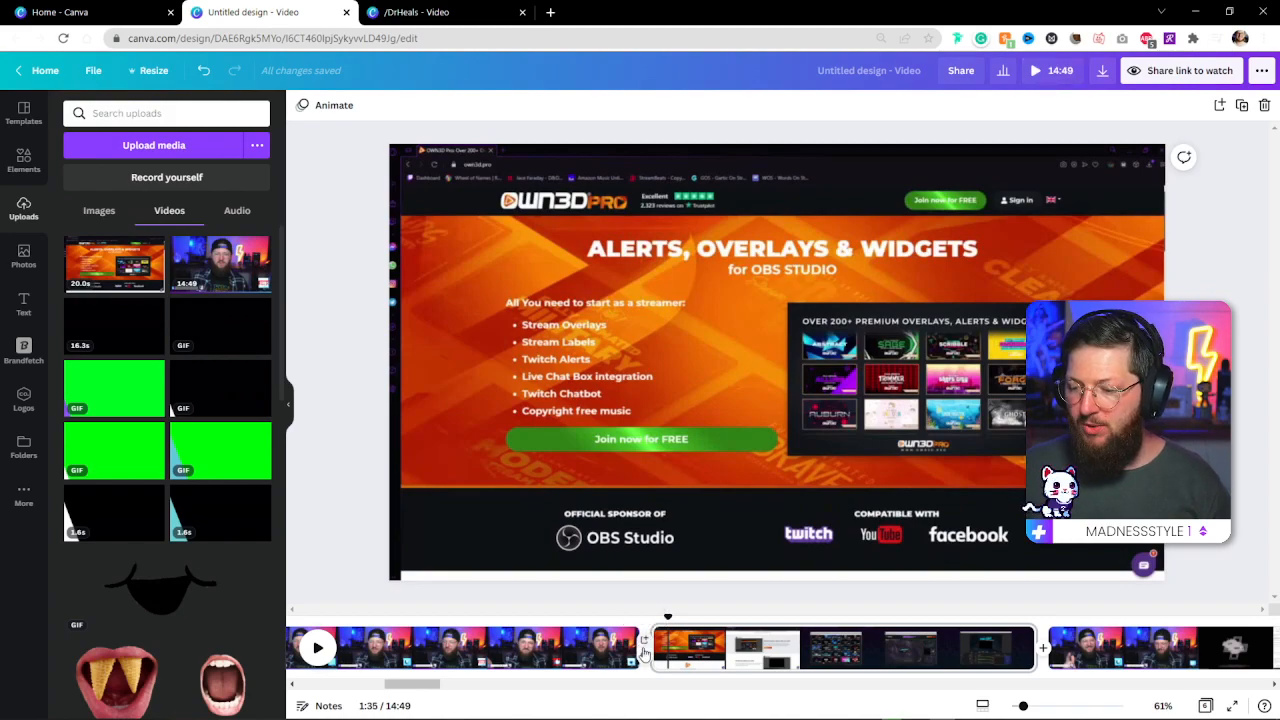
pyautogui.click(645, 658)
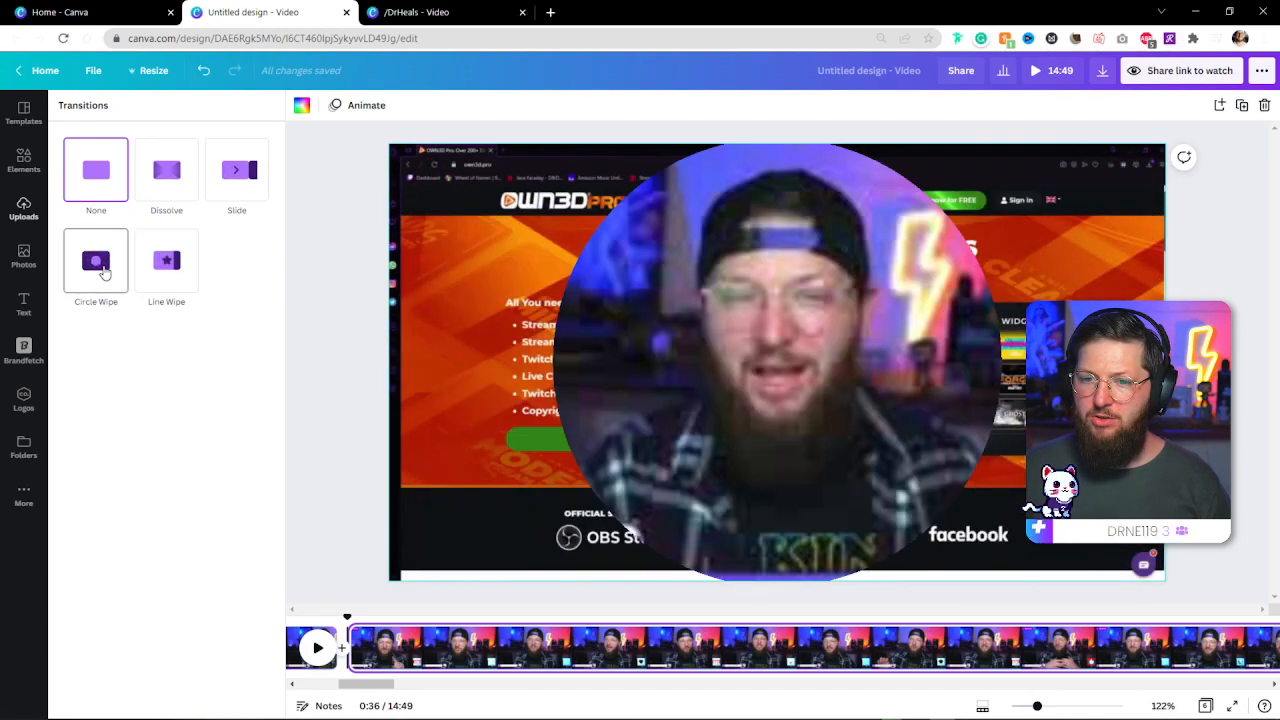
pyautogui.click(100, 268)
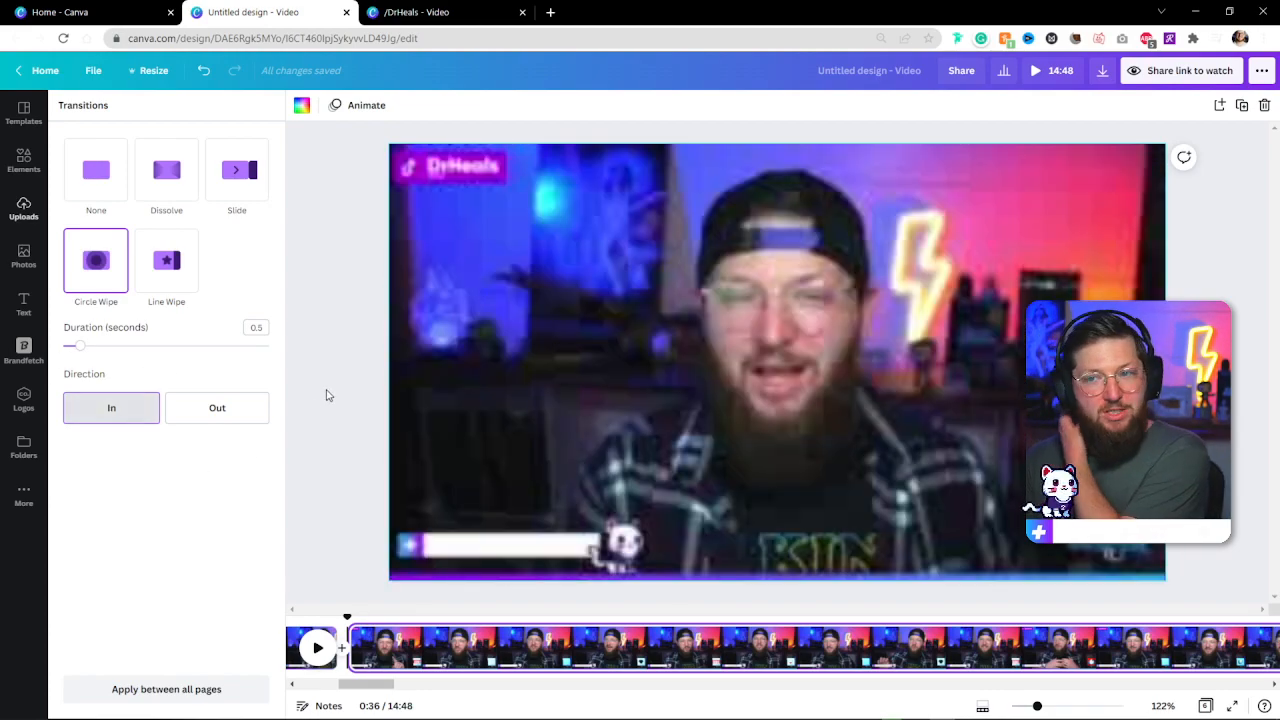
pyautogui.click(327, 393)
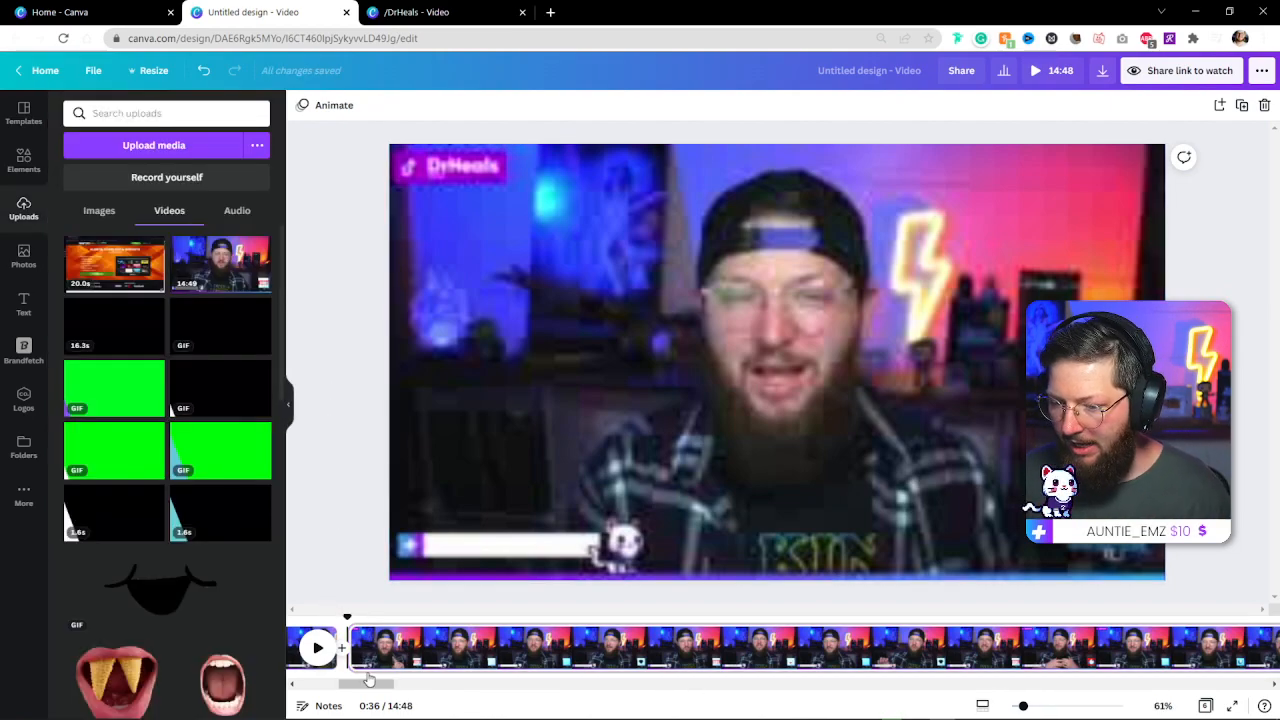
# - Try a Circle Wipe transition at the 0:36 cut between the two speaker segments and play the footage leading into it
pyautogui.moveTo(375, 685); pyautogui.dragTo(373, 686)
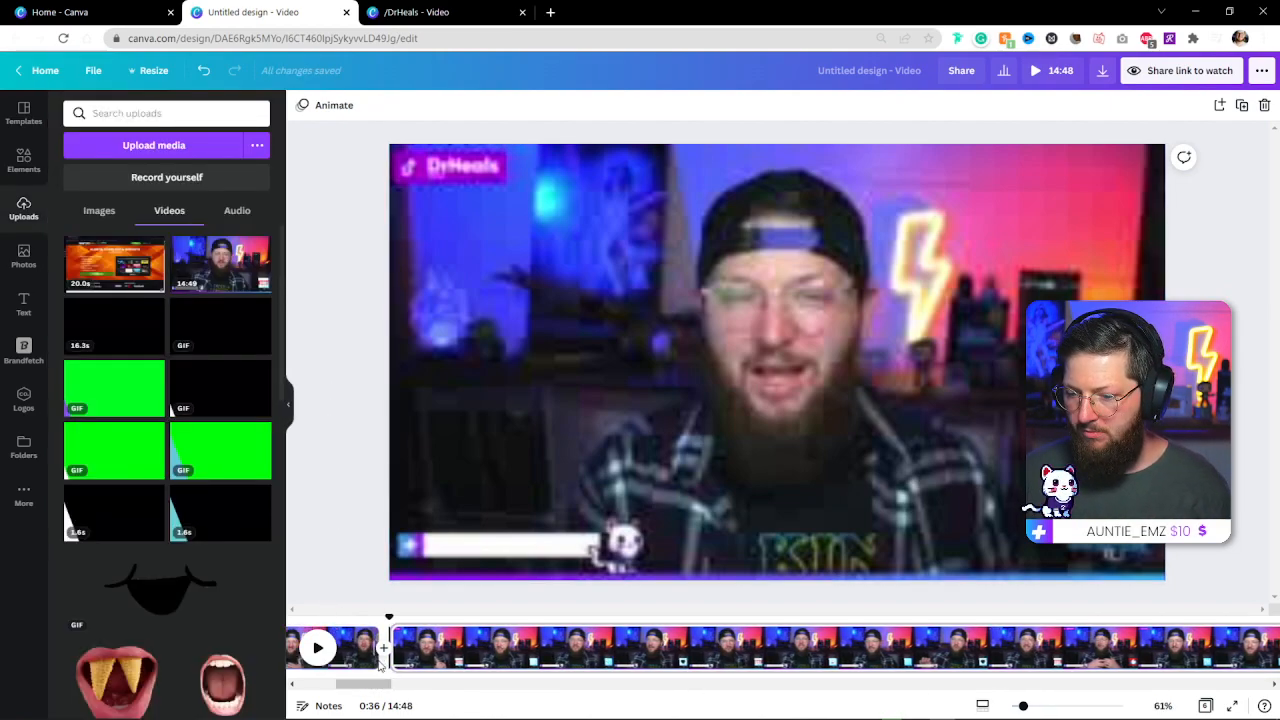
pyautogui.click(385, 652)
pyautogui.click(98, 276)
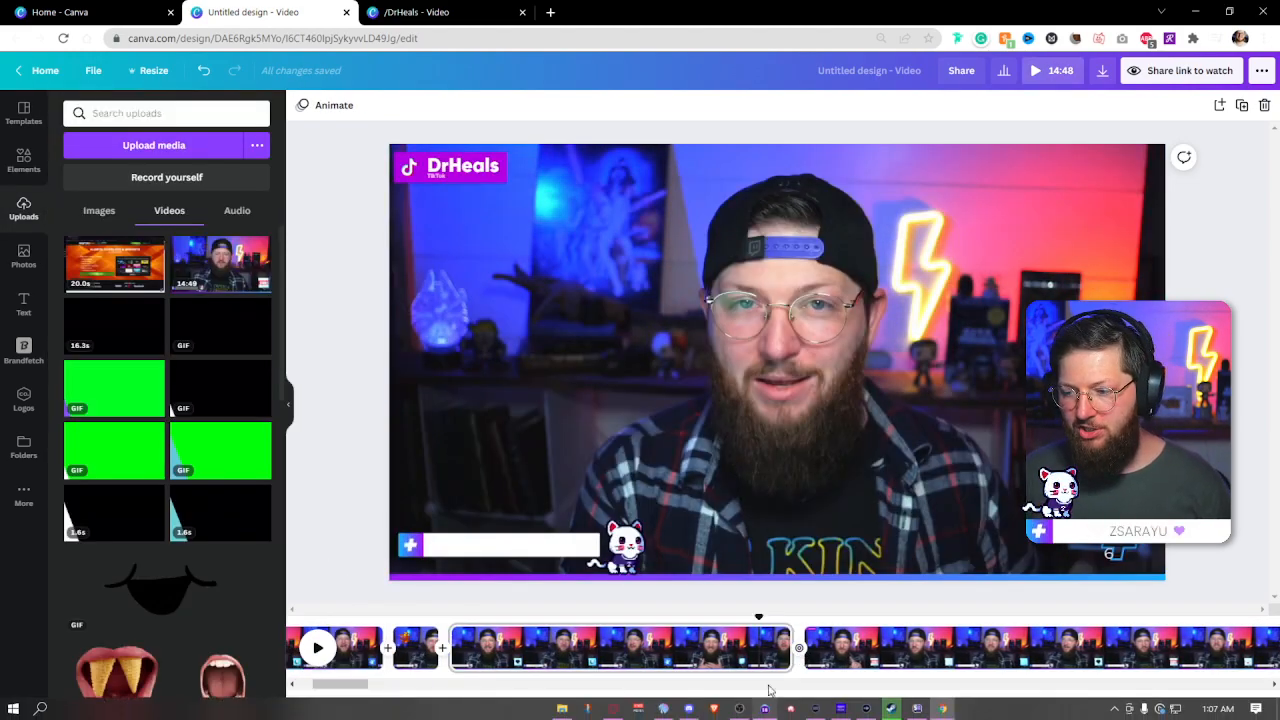
pyautogui.press('space')
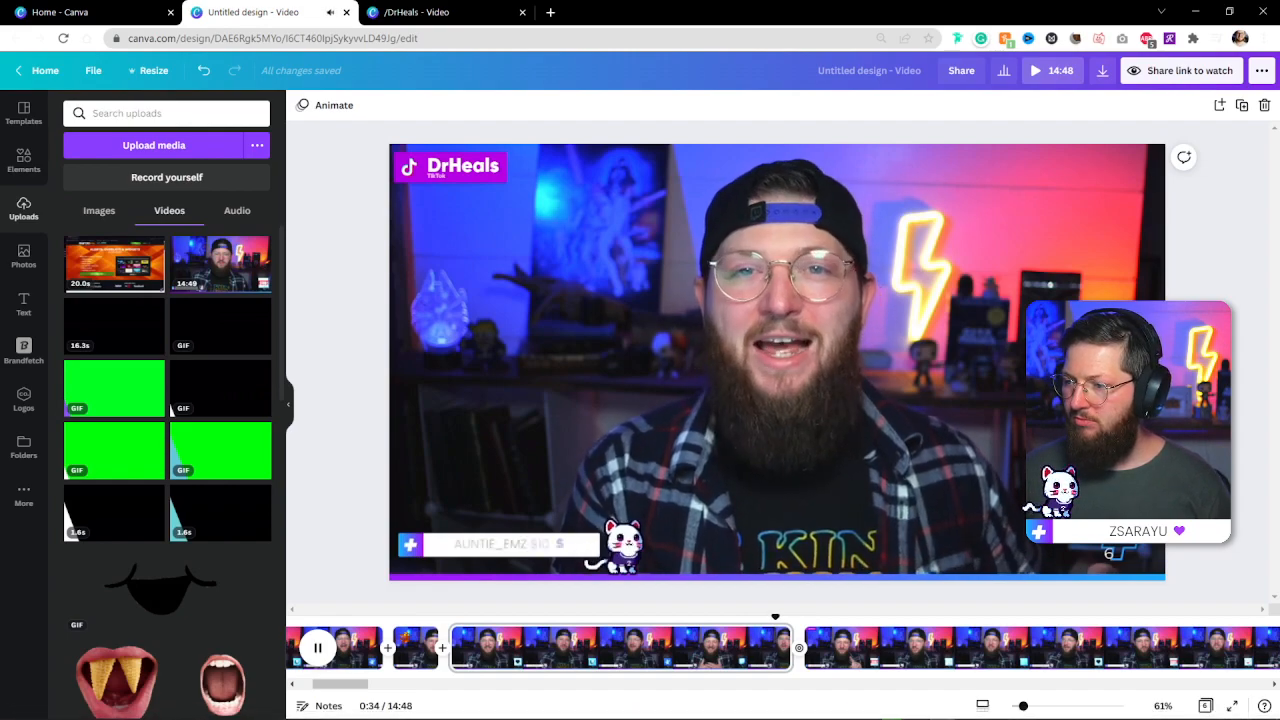
pyautogui.press('space')
pyautogui.moveTo(370, 685); pyautogui.dragTo(367, 685)
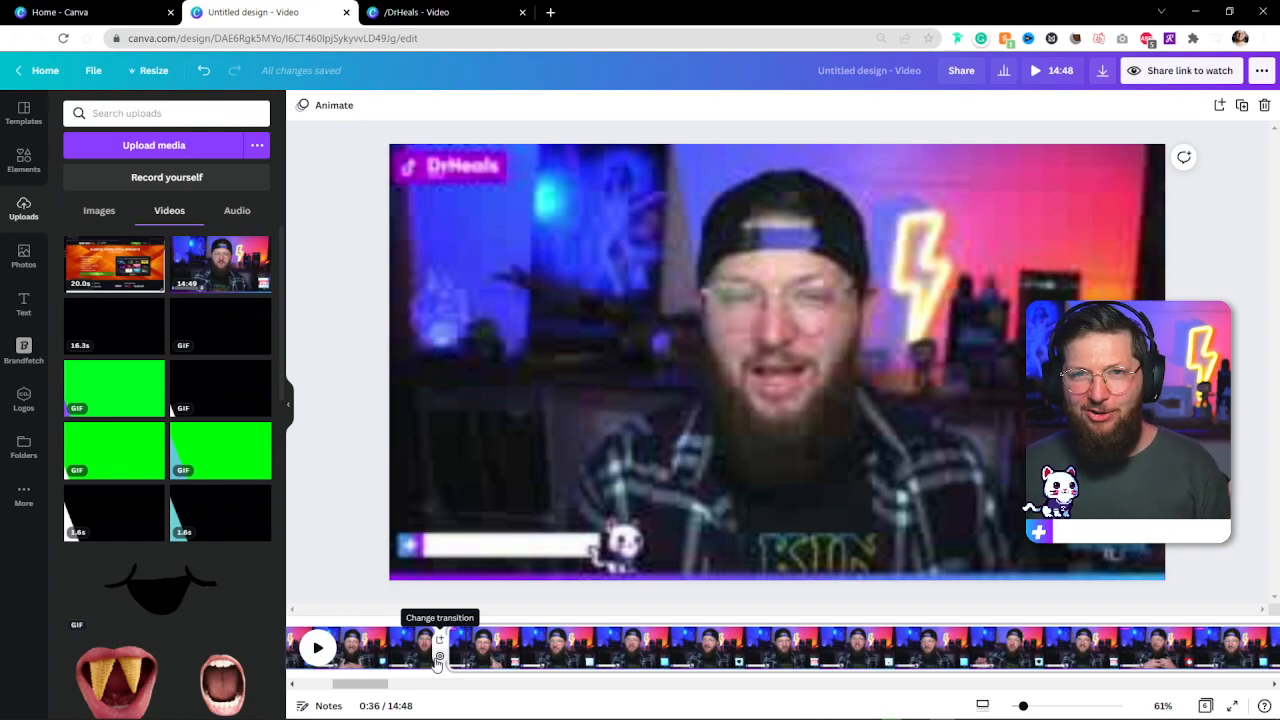
# - Remove the Circle Wipe transition from the 0:36 cut by setting it to None
pyautogui.click(439, 657)
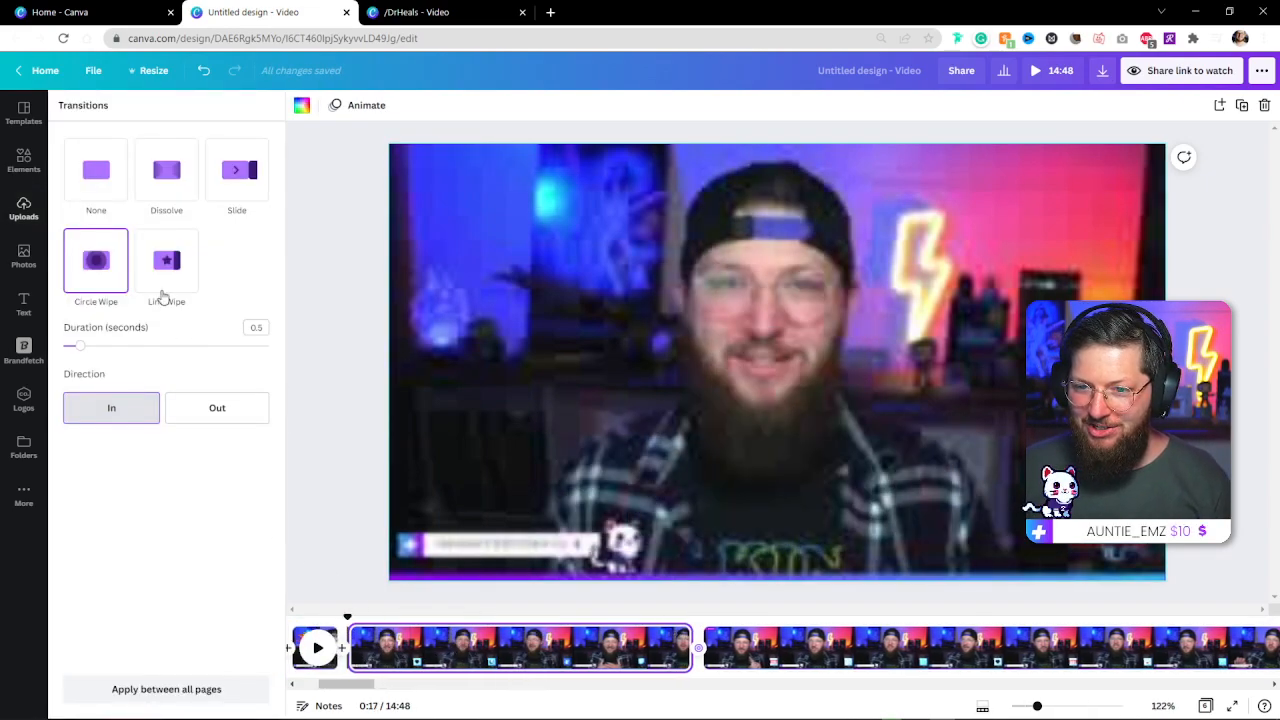
pyautogui.click(102, 181)
pyautogui.click(310, 358)
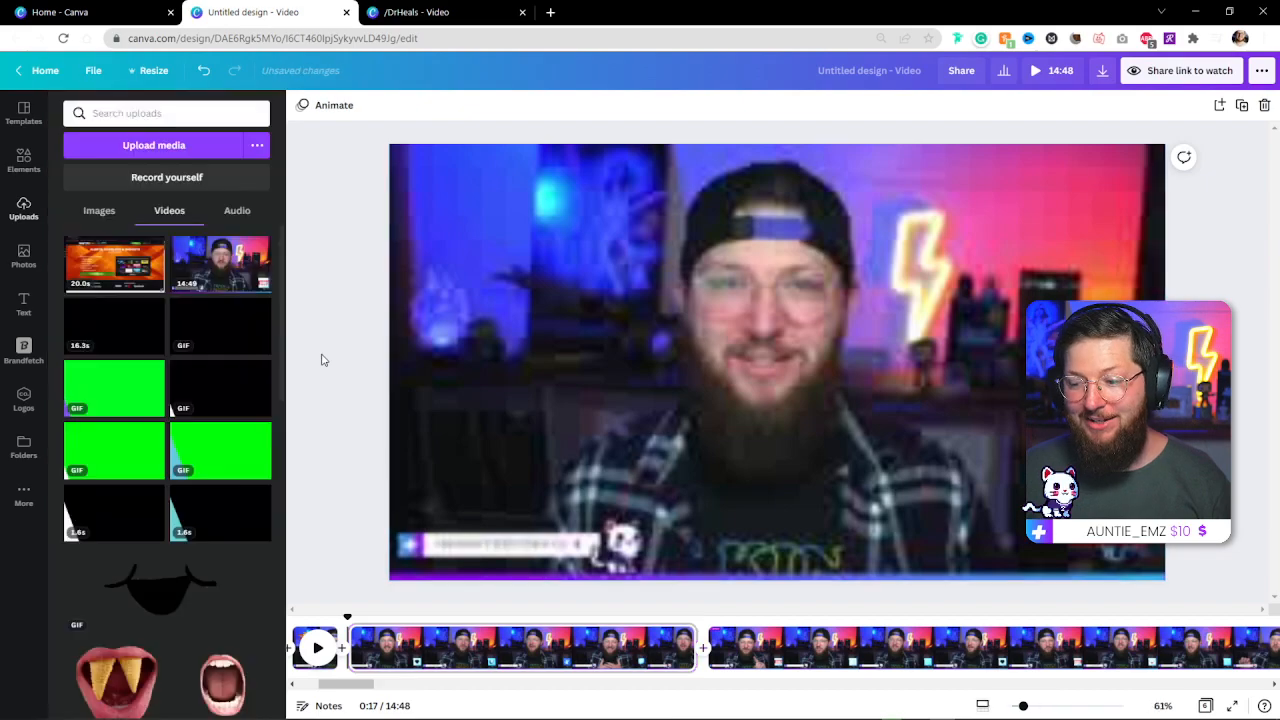
# - Play the end of the speaker segment into the website clip to check the Circle Wipe
pyautogui.moveTo(367, 690); pyautogui.dragTo(436, 677)
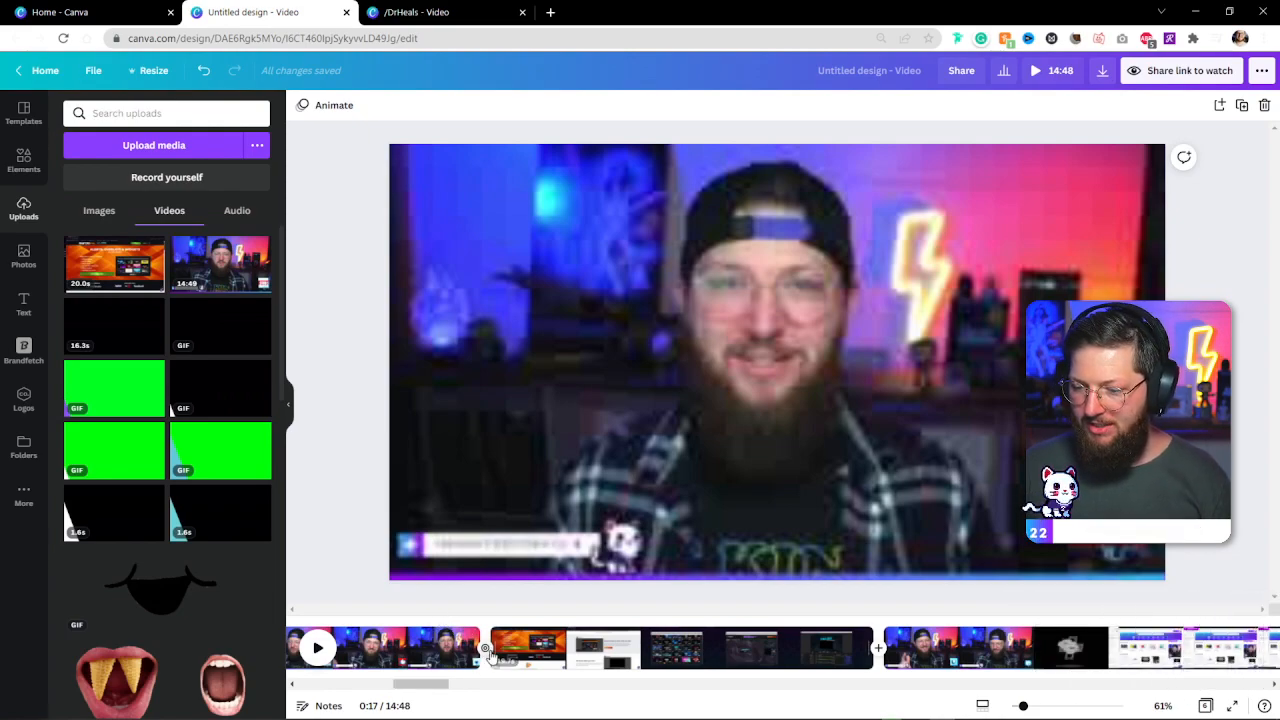
pyautogui.click(427, 628)
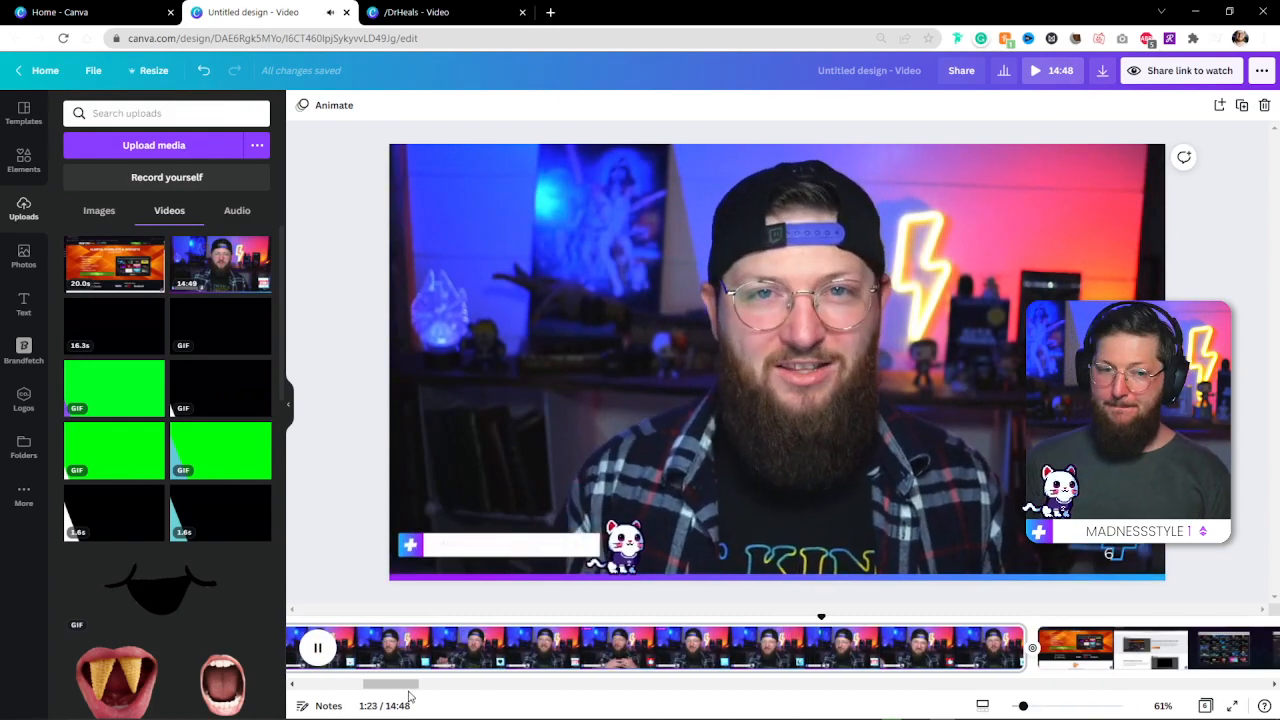
pyautogui.press('space')
pyautogui.moveTo(402, 689); pyautogui.dragTo(428, 687)
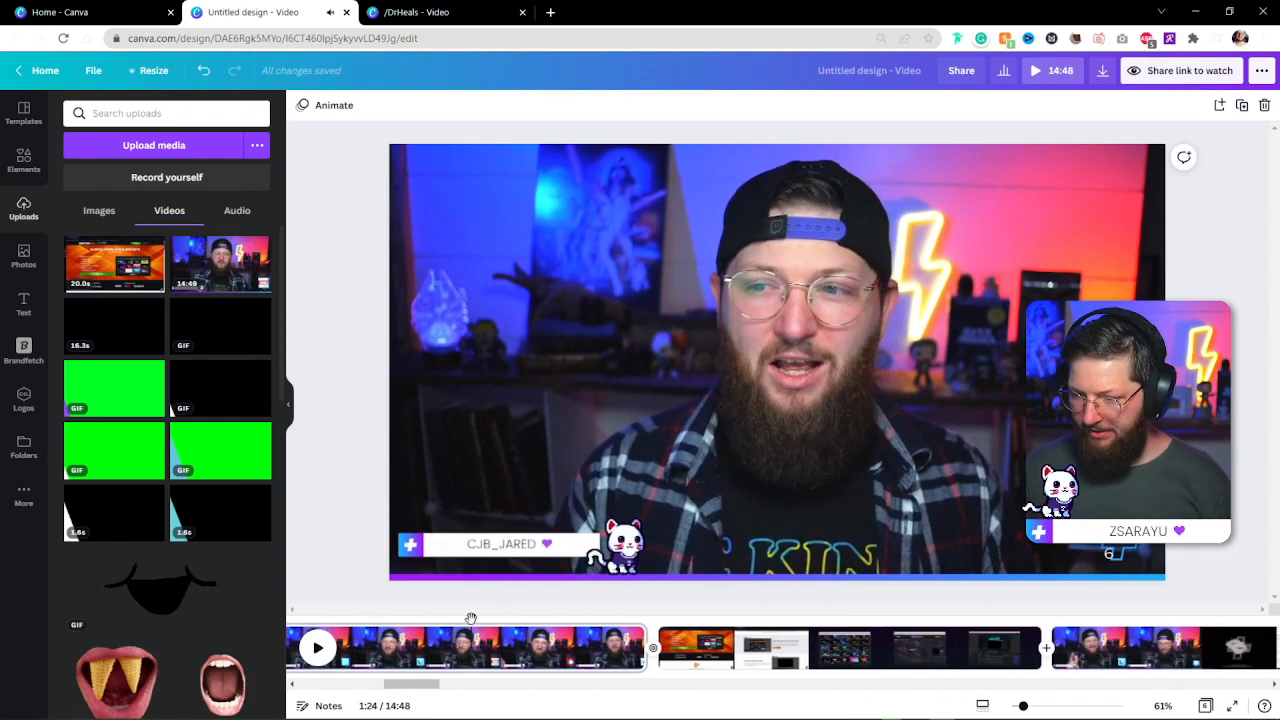
pyautogui.press('space')
pyautogui.click(606, 608)
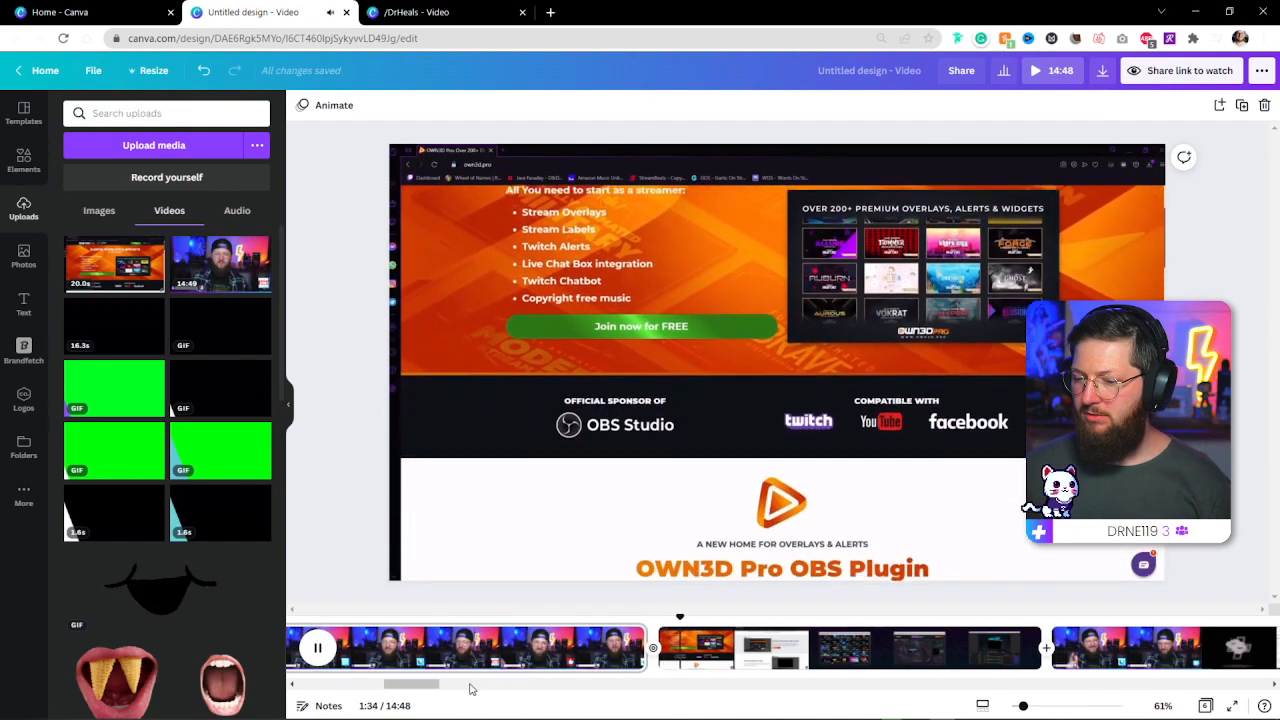
pyautogui.press('space')
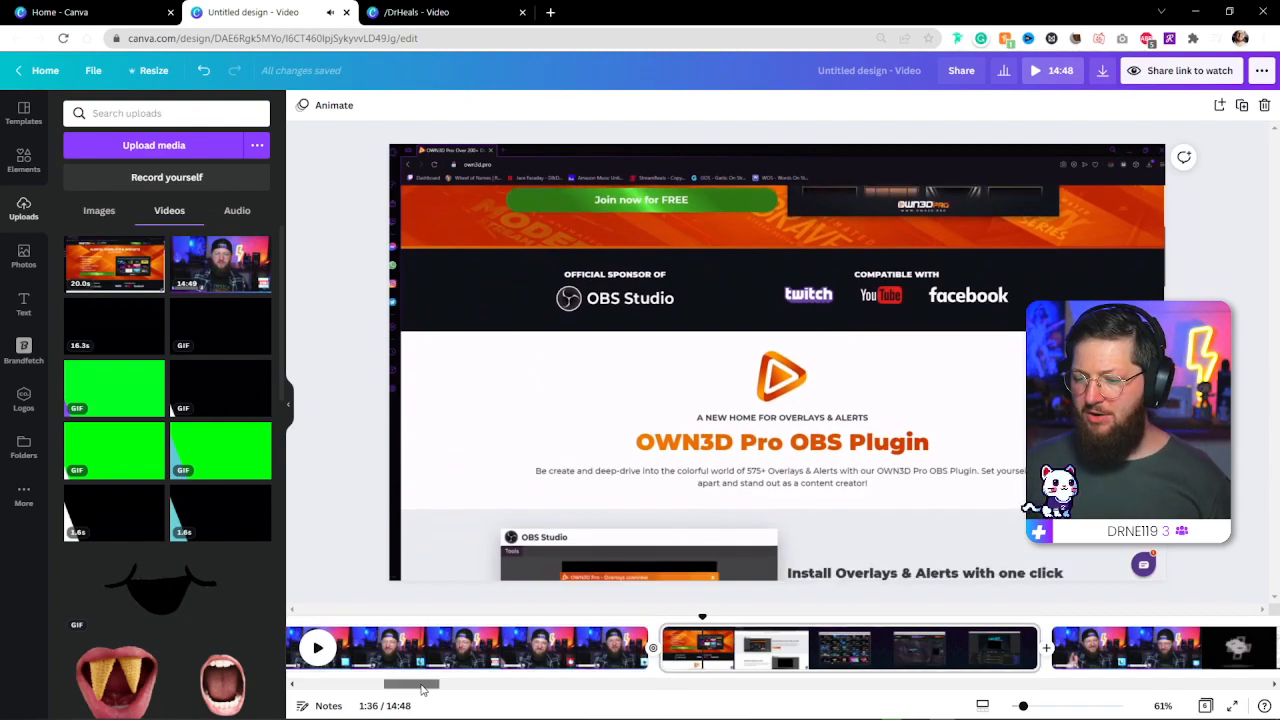
# - Shorten the Circle Wipe leading into the website clip to 0.3 seconds
pyautogui.moveTo(422, 689); pyautogui.dragTo(428, 689)
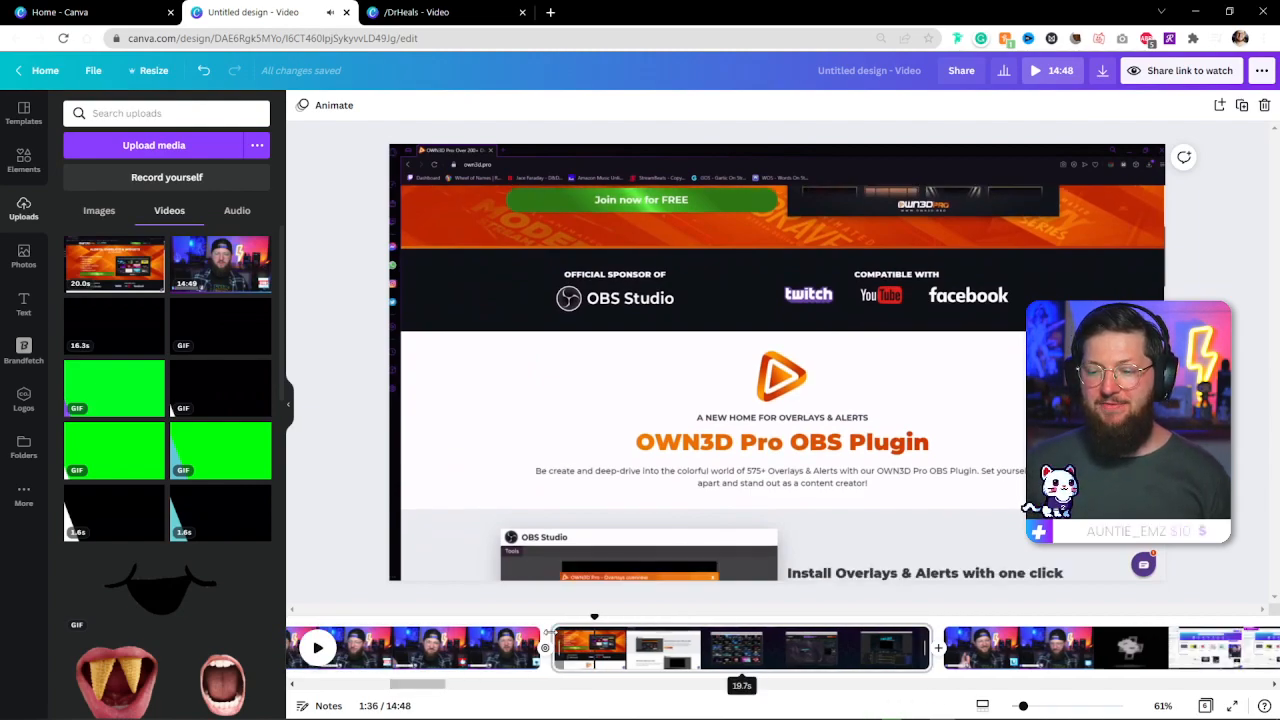
pyautogui.moveTo(548, 634); pyautogui.dragTo(544, 636)
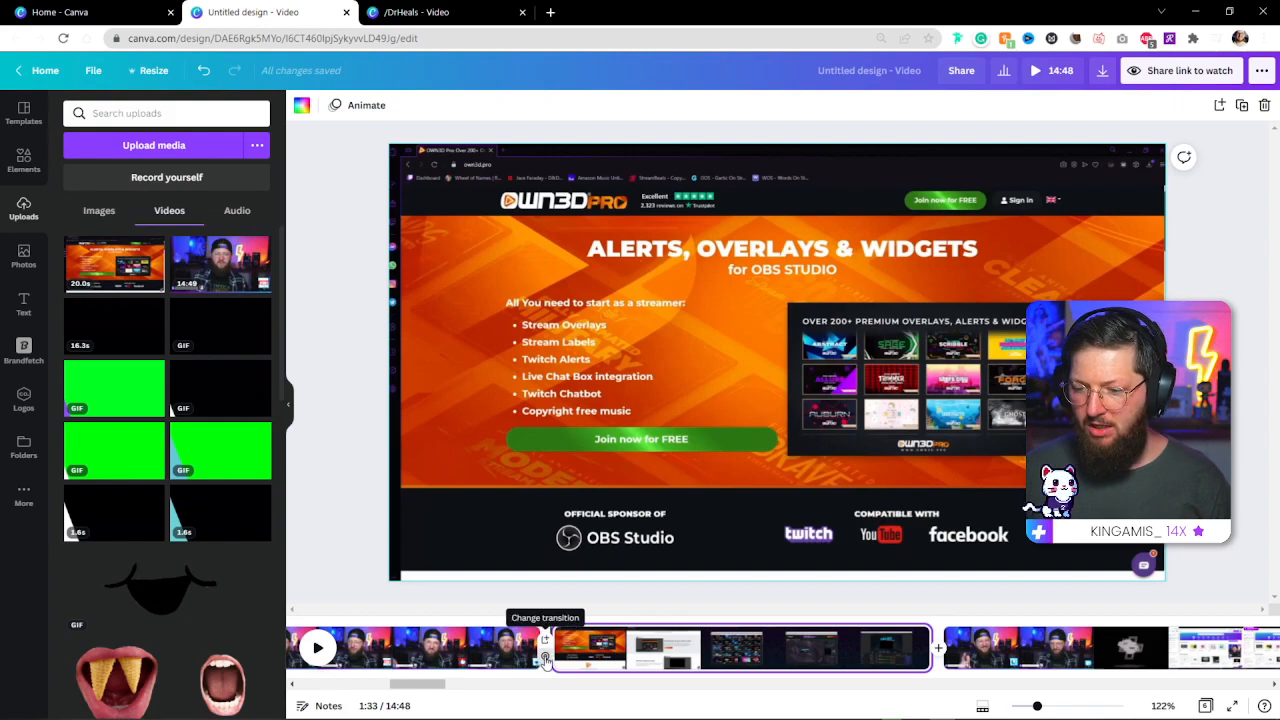
pyautogui.click(545, 660)
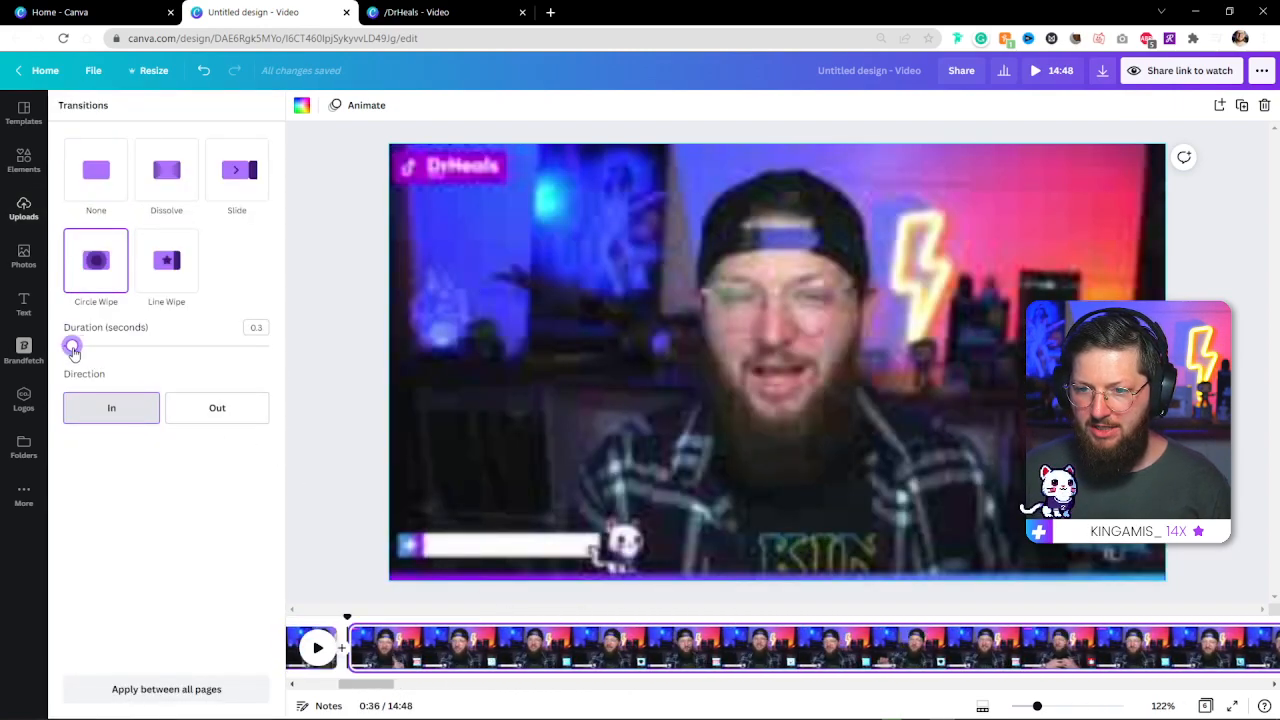
pyautogui.click(338, 438)
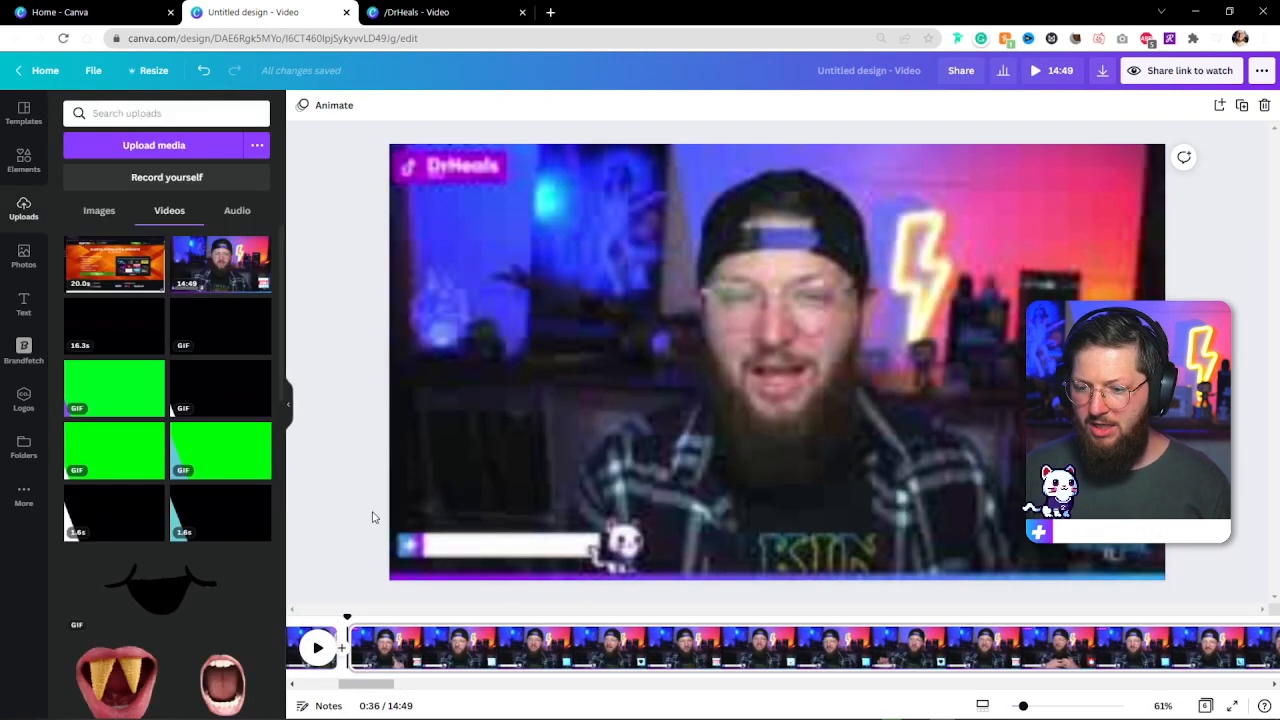
# - Play across the cut into the website clip to check the shortened Circle Wipe
pyautogui.moveTo(366, 686); pyautogui.dragTo(422, 690)
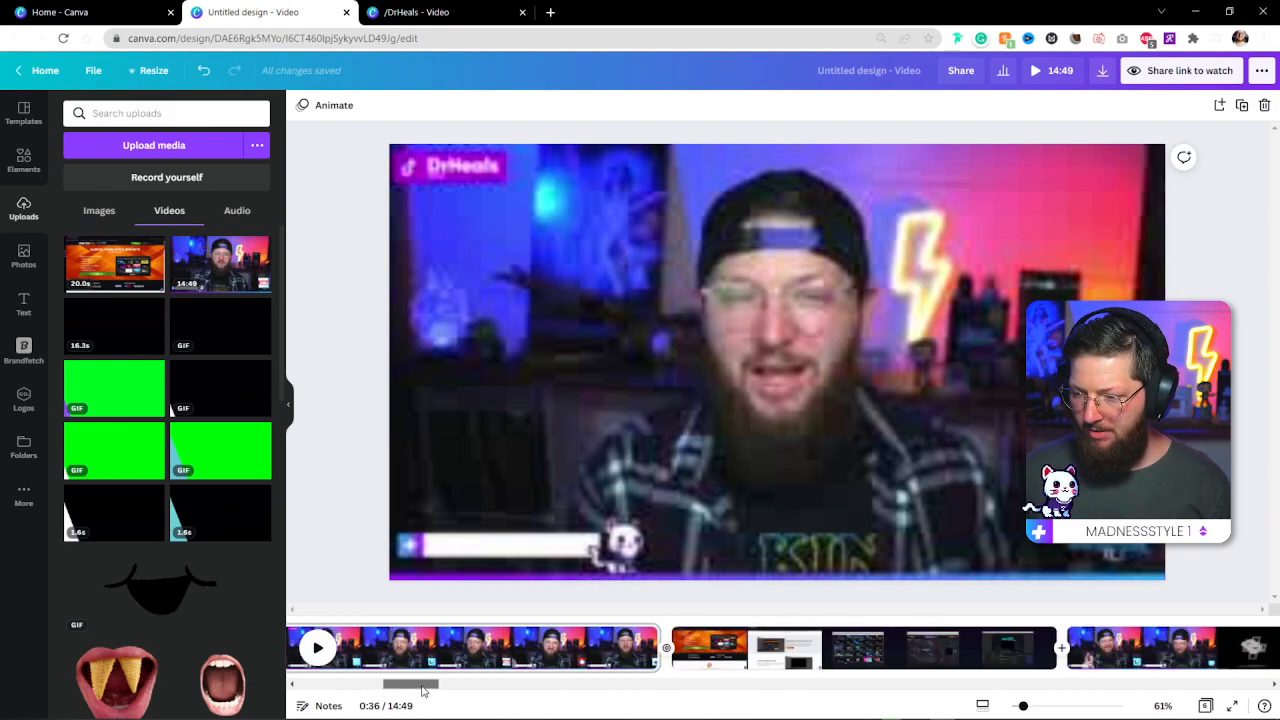
pyautogui.click(629, 621)
pyautogui.press('space')
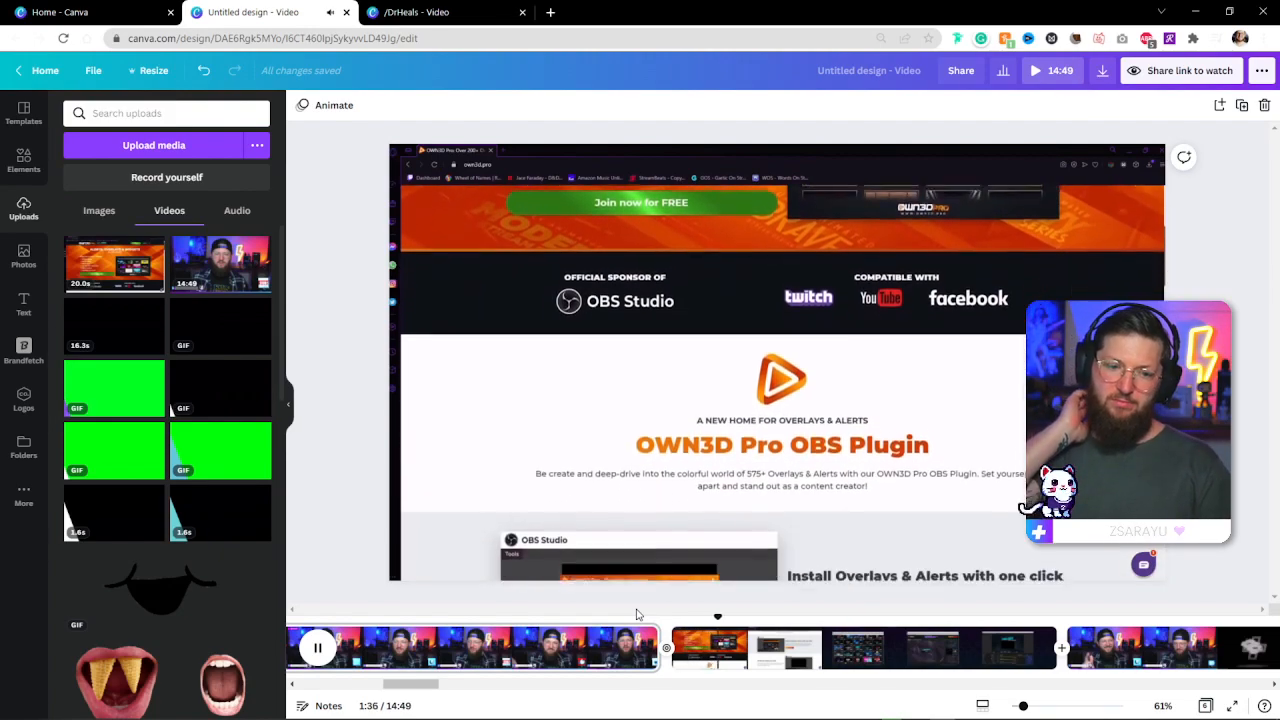
pyautogui.press('space')
# - Add a Circle Wipe transition at the end of the website clip, lasting 0.3 seconds with direction Out
pyautogui.moveTo(423, 683); pyautogui.dragTo(434, 689)
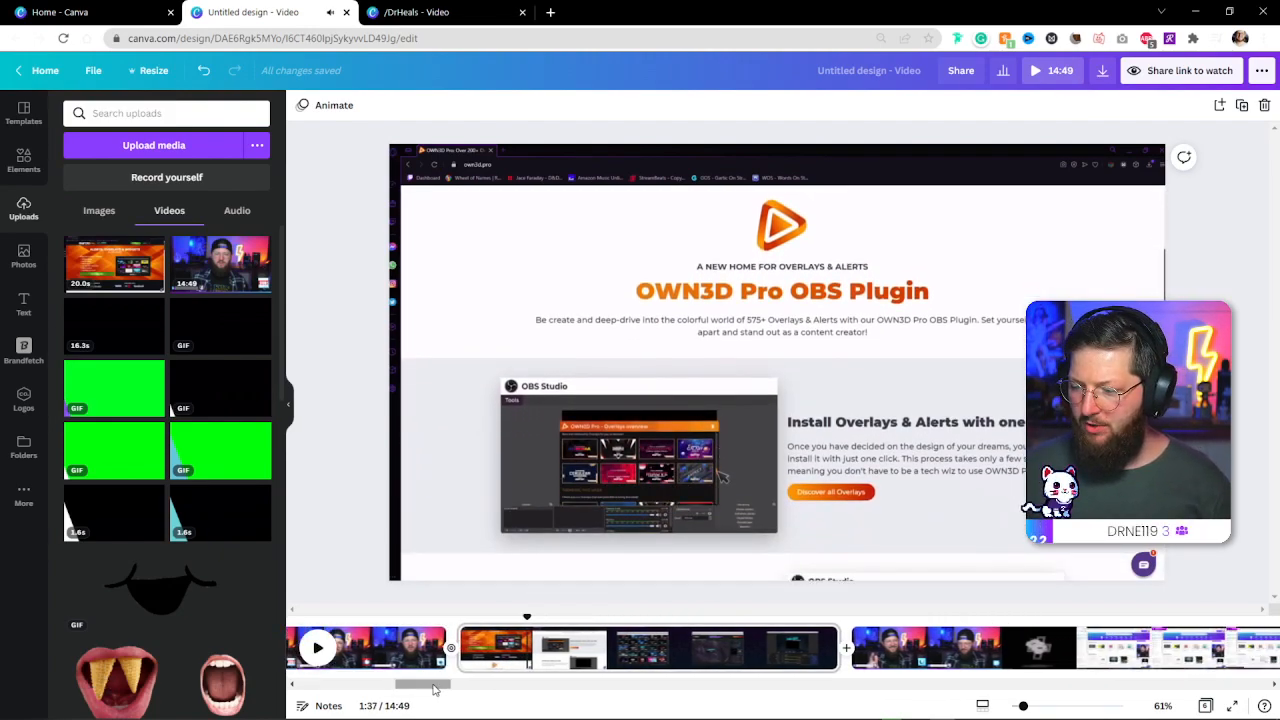
pyautogui.click(846, 650)
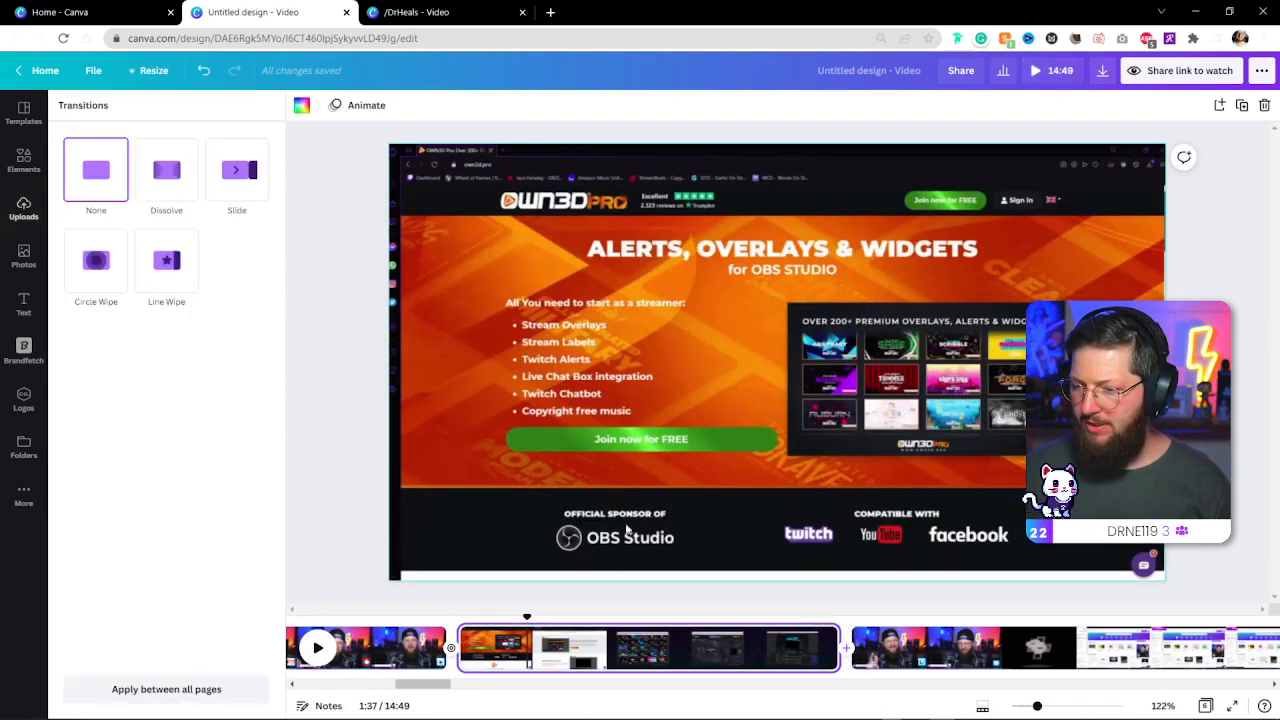
pyautogui.click(100, 268)
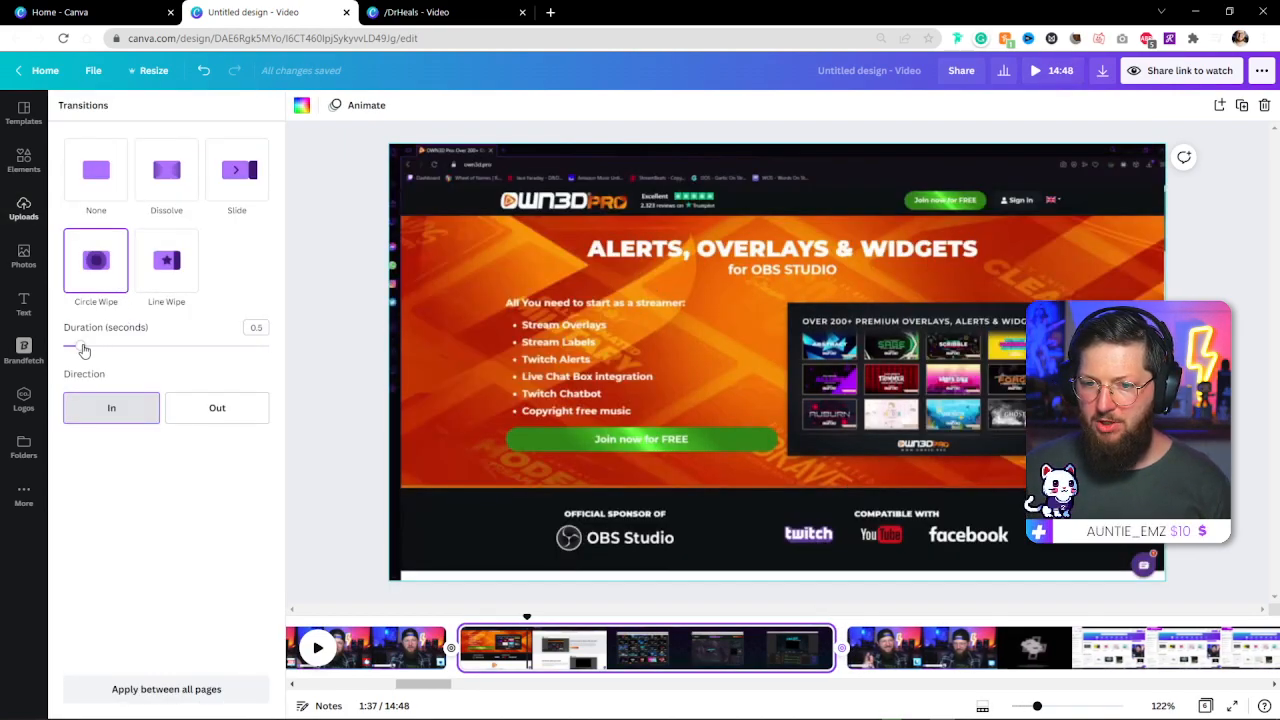
pyautogui.click(213, 423)
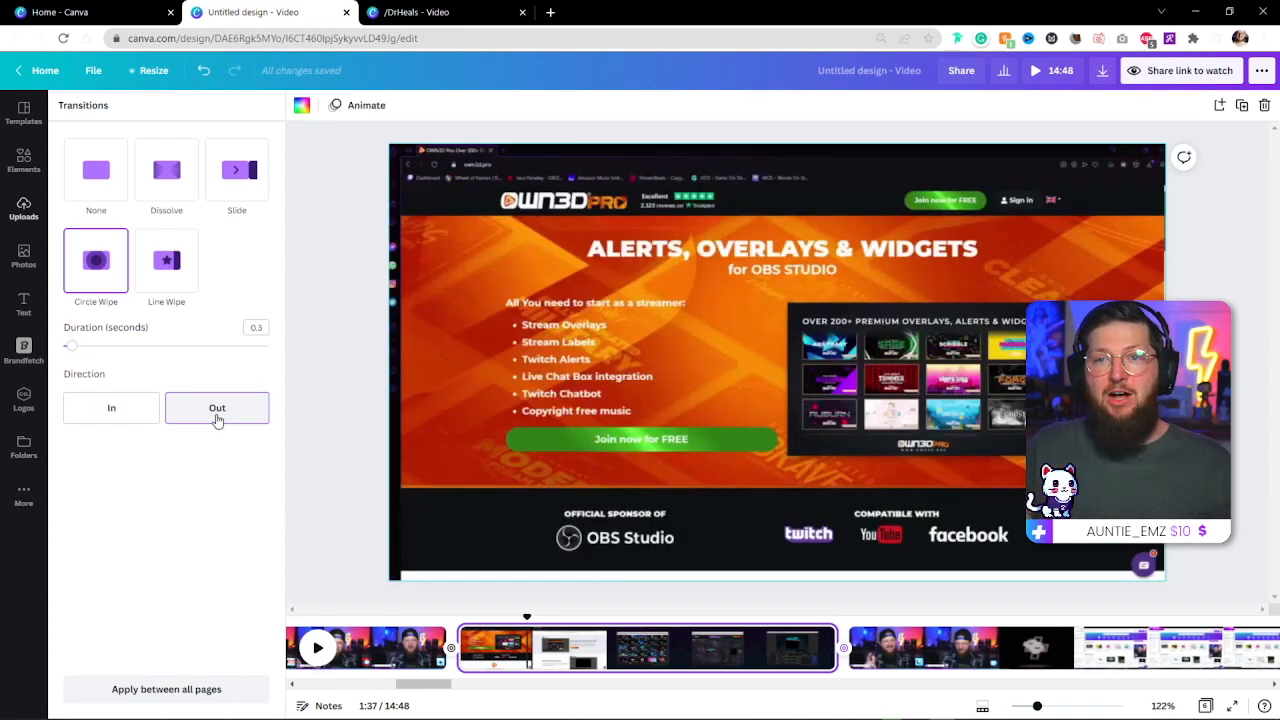
# - Play the end of the website clip into the following recording to check the outgoing Circle Wipe
pyautogui.moveTo(528, 615); pyautogui.dragTo(820, 612)
pyautogui.press('space')
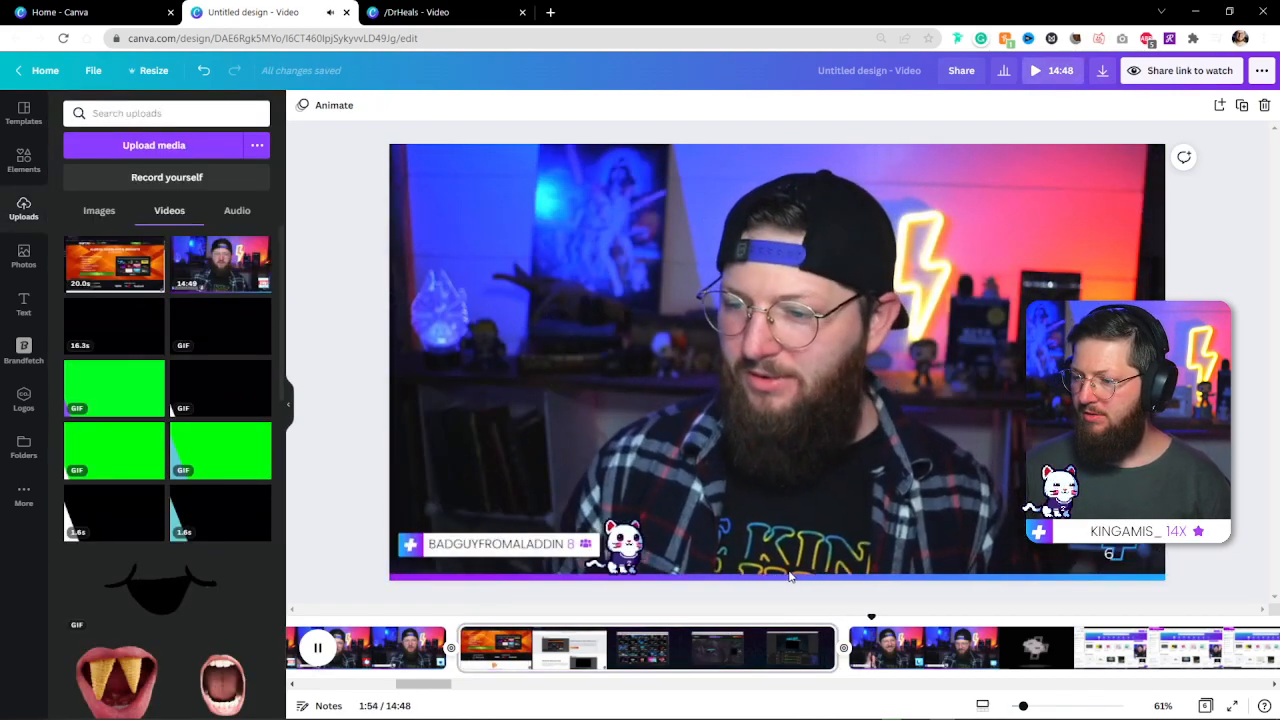
pyautogui.press('space')
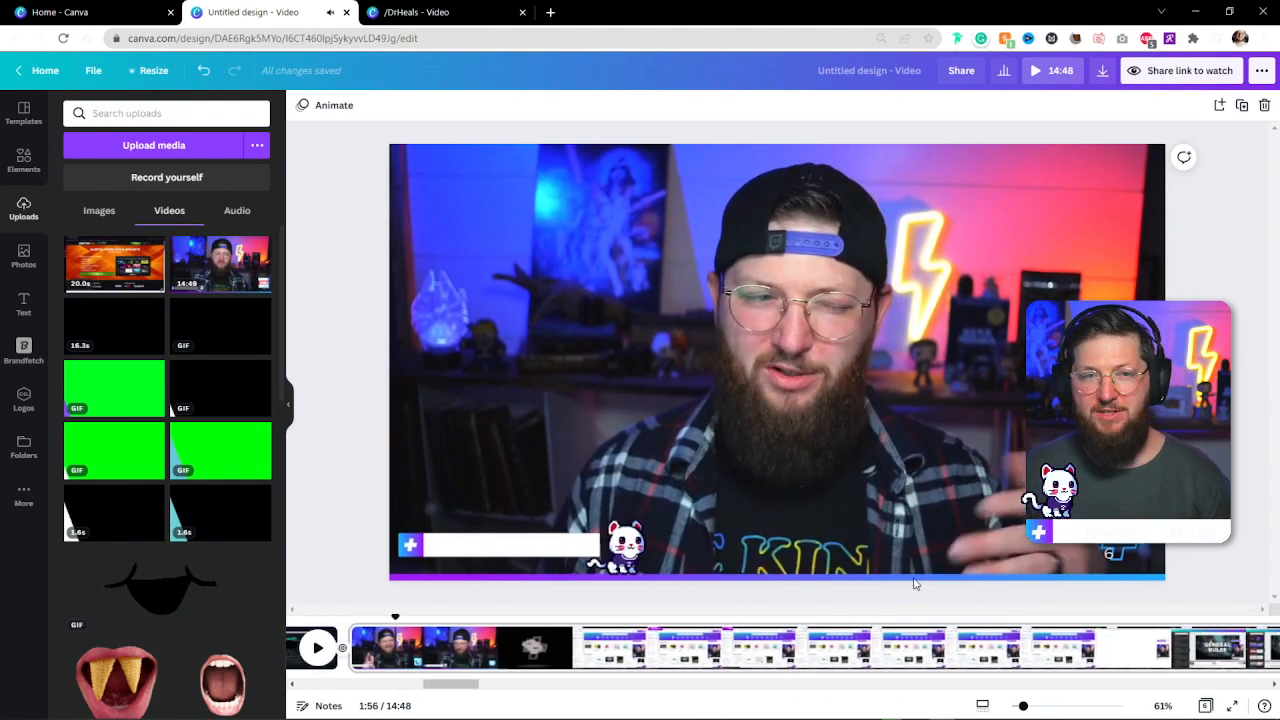
# - Review the footage where the logo animation gives way to the screen demo and split the recording at 2:03
pyautogui.click(493, 612)
pyautogui.moveTo(493, 612); pyautogui.dragTo(530, 608)
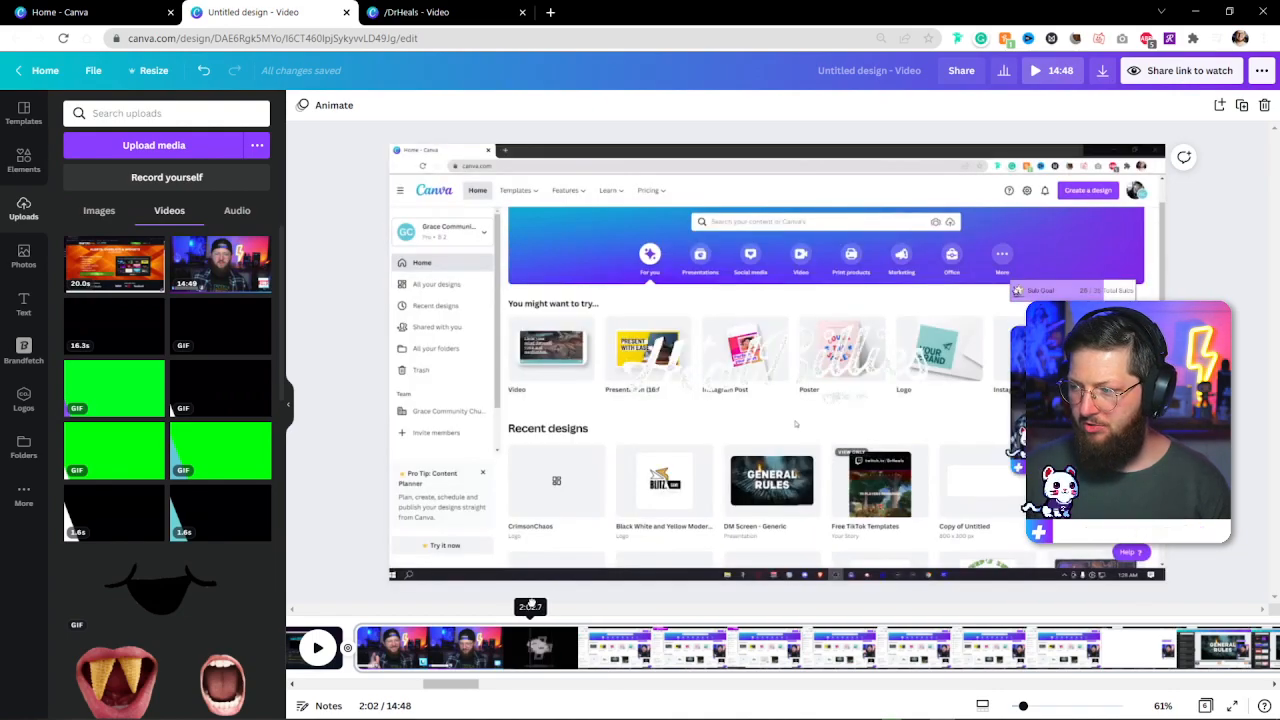
pyautogui.press('space')
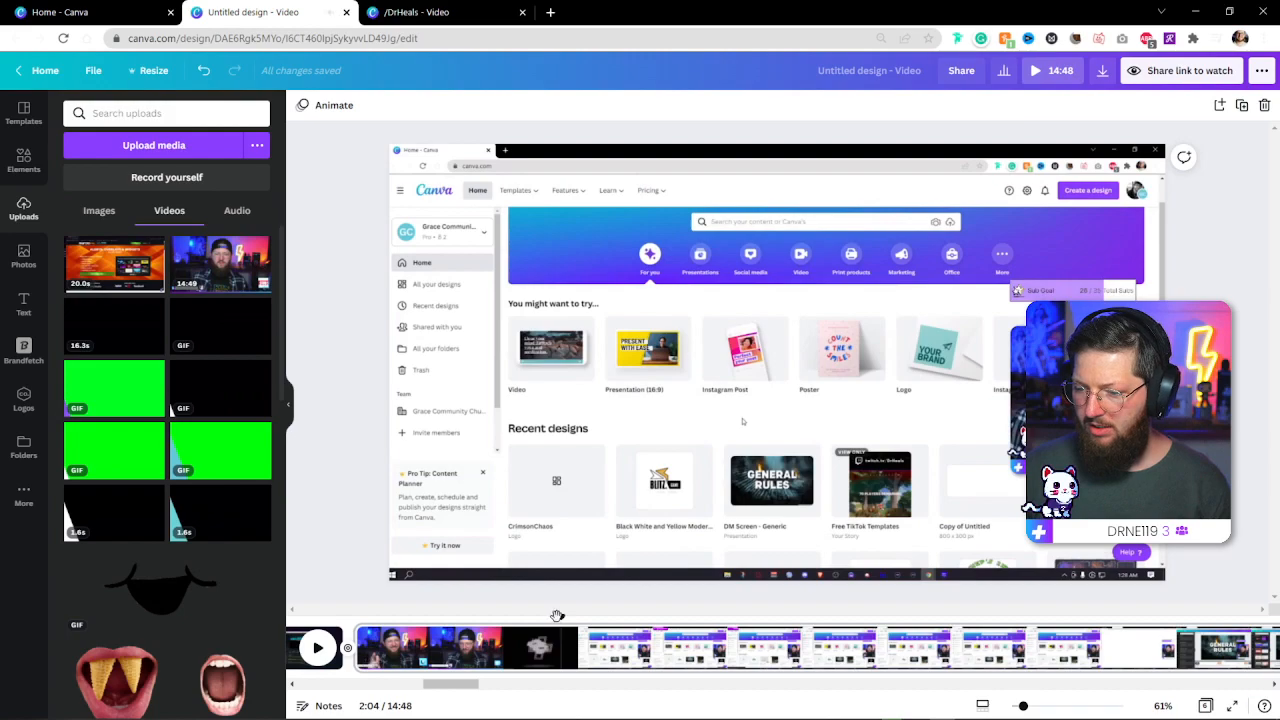
pyautogui.press('space')
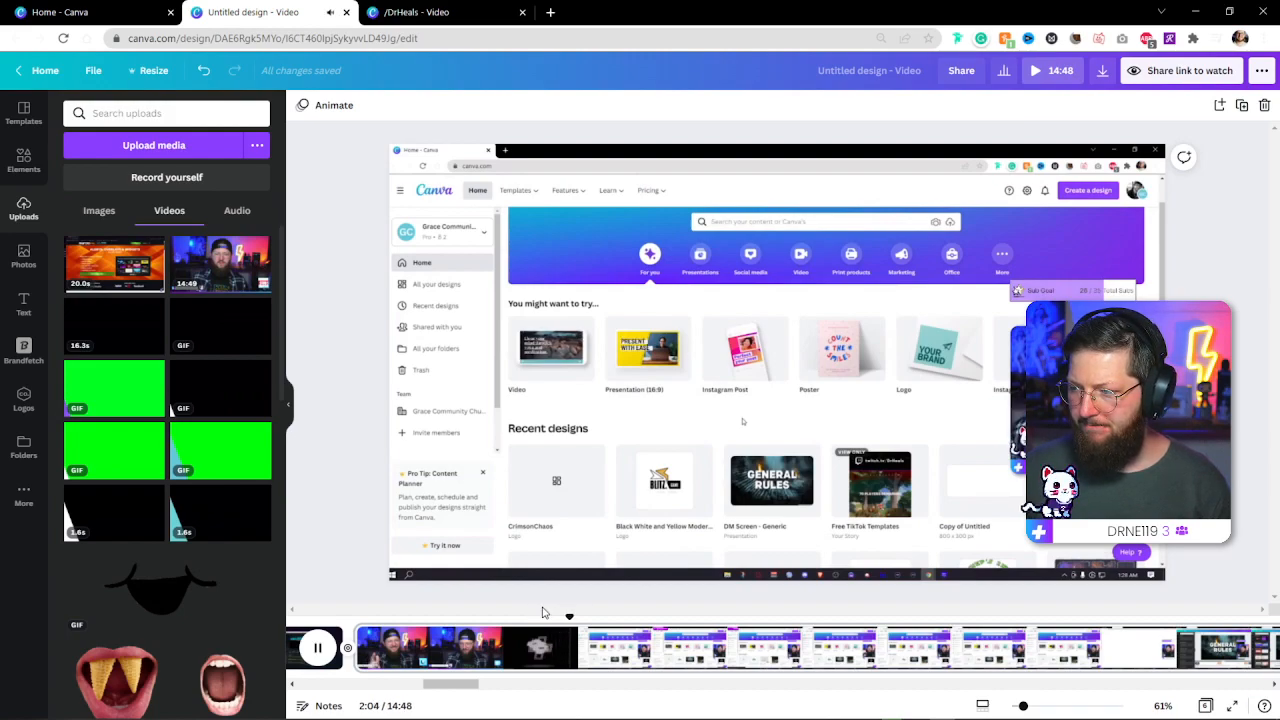
pyautogui.moveTo(567, 616); pyautogui.dragTo(511, 615)
pyautogui.press('space')
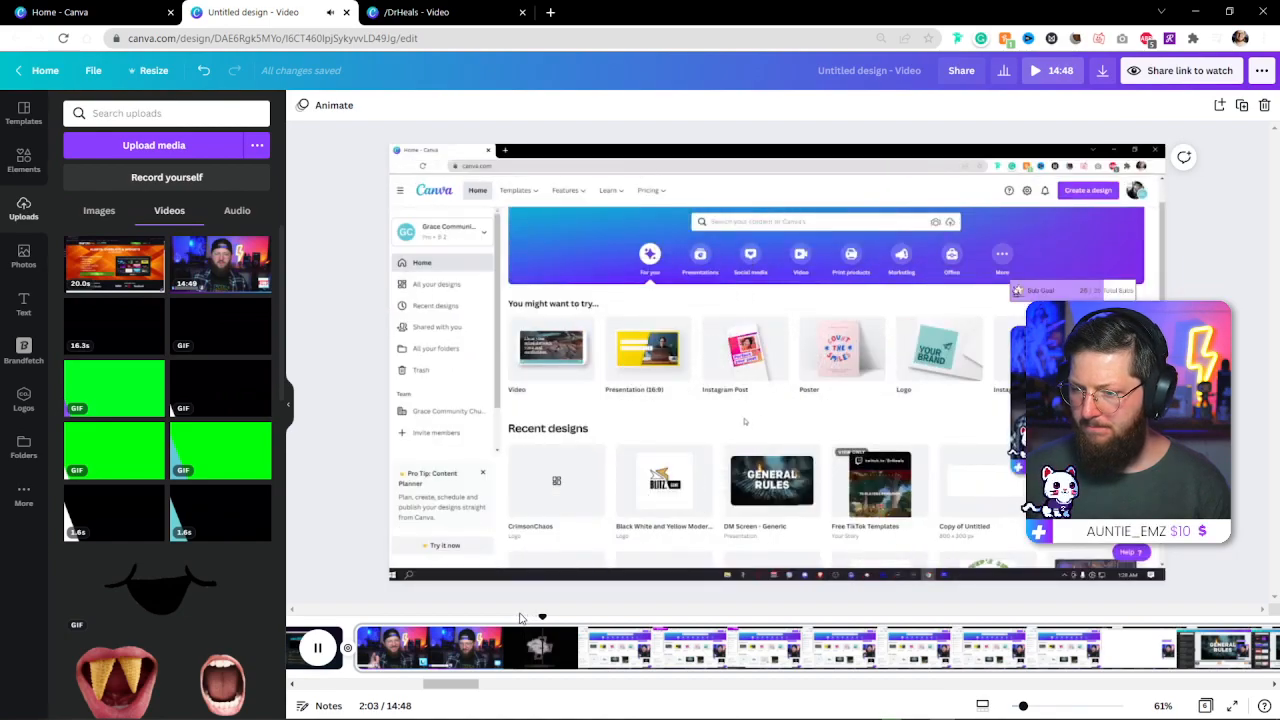
pyautogui.press('s')
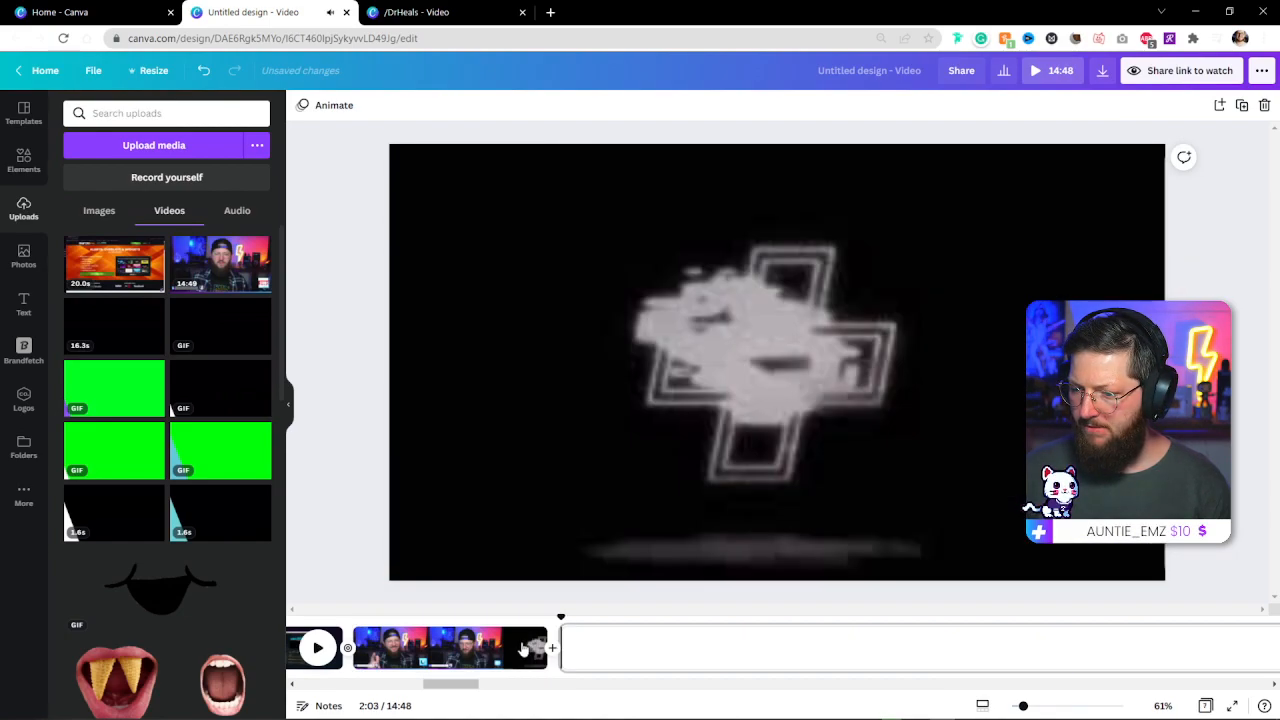
# - Delete the short speaker and logo segment between the website clip and the 2:03 split
pyautogui.click(504, 648)
pyautogui.moveTo(480, 685); pyautogui.dragTo(465, 685)
pyautogui.click(499, 657)
pyautogui.press('Delete')
pyautogui.moveTo(471, 686); pyautogui.dragTo(463, 688)
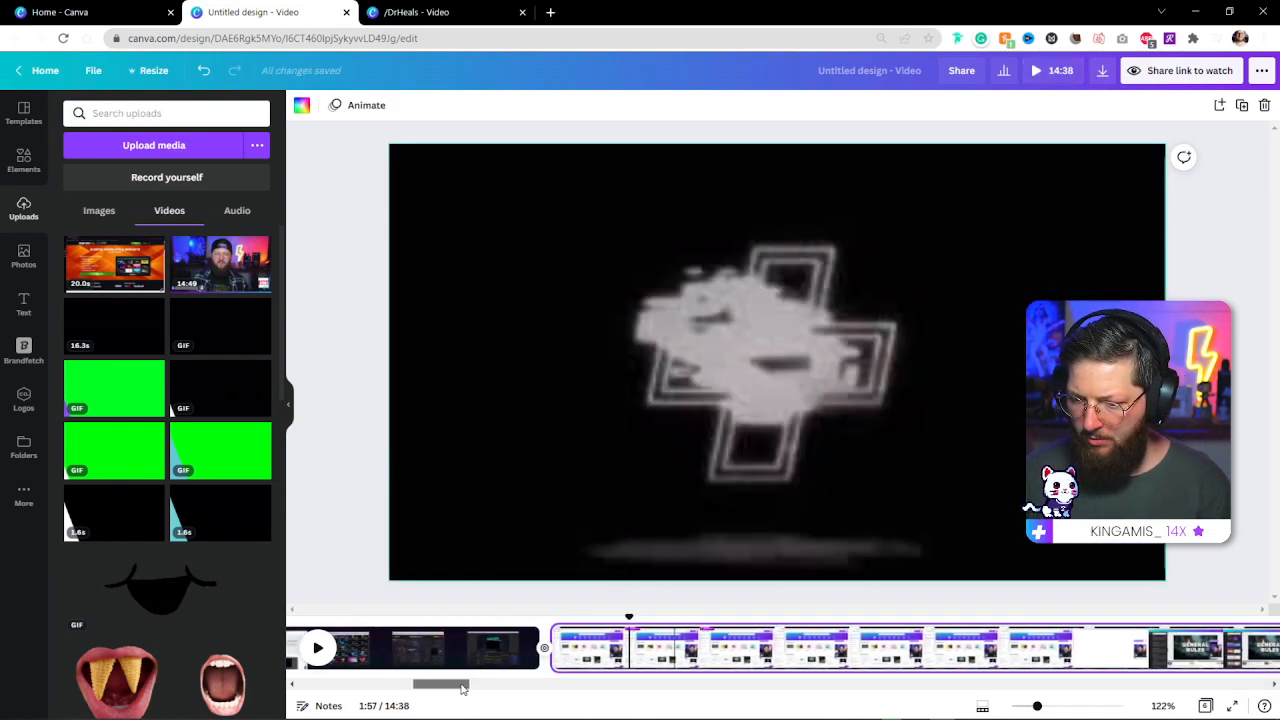
# - Play from 1:52 across the join between the website clip and the screen demo
pyautogui.click(617, 615)
pyautogui.click(510, 615)
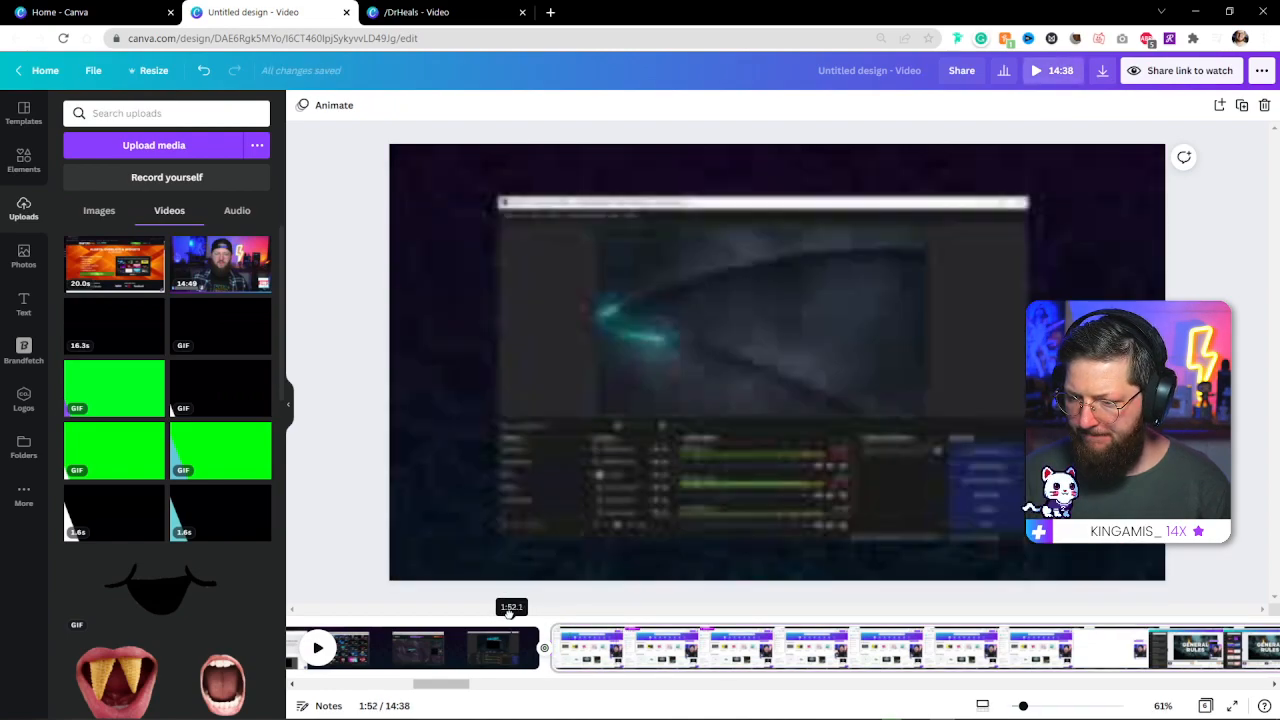
pyautogui.press('space')
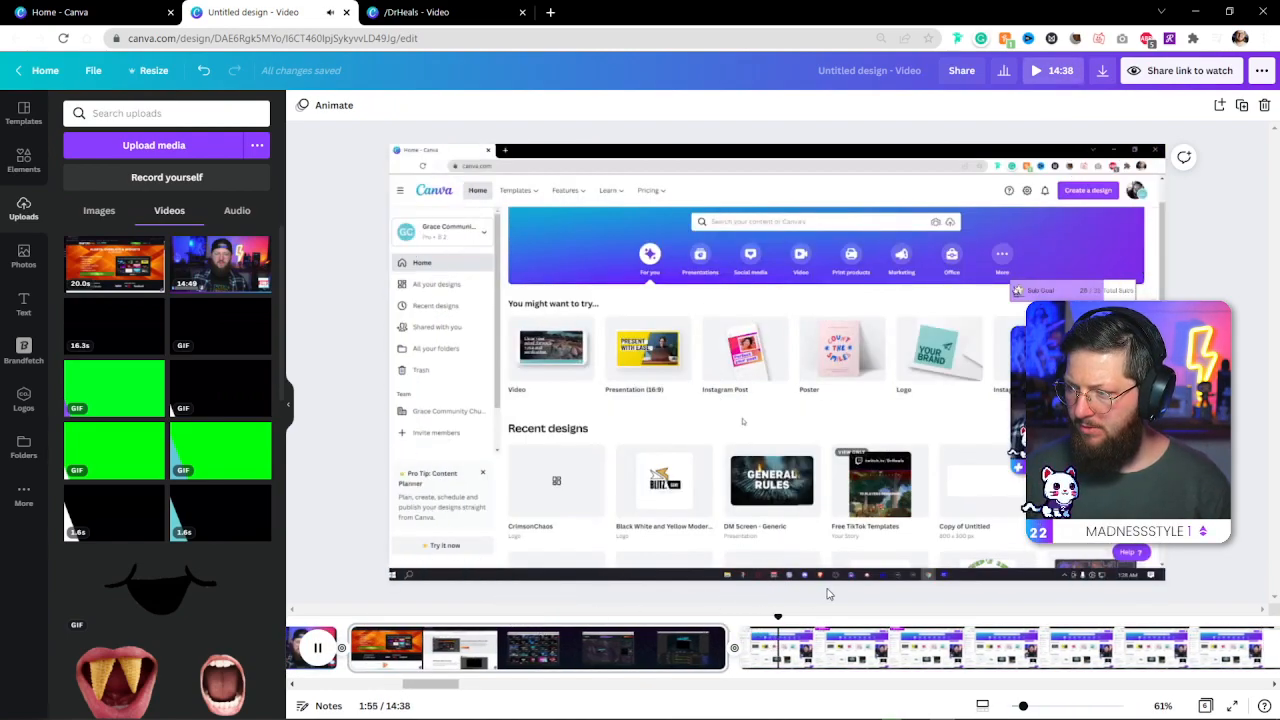
# - Stop playback and split the screen-demo recording at 2:14
pyautogui.press('space')
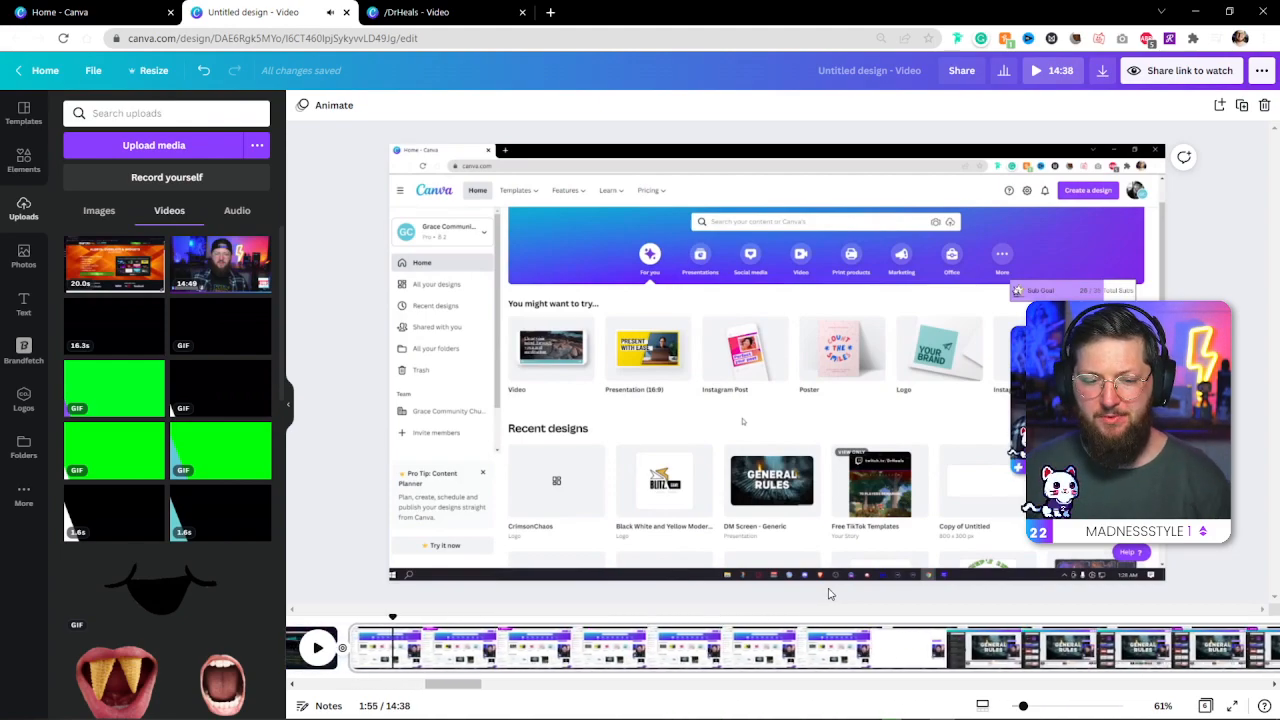
pyautogui.click(525, 615)
pyautogui.moveTo(525, 617); pyautogui.dragTo(468, 617)
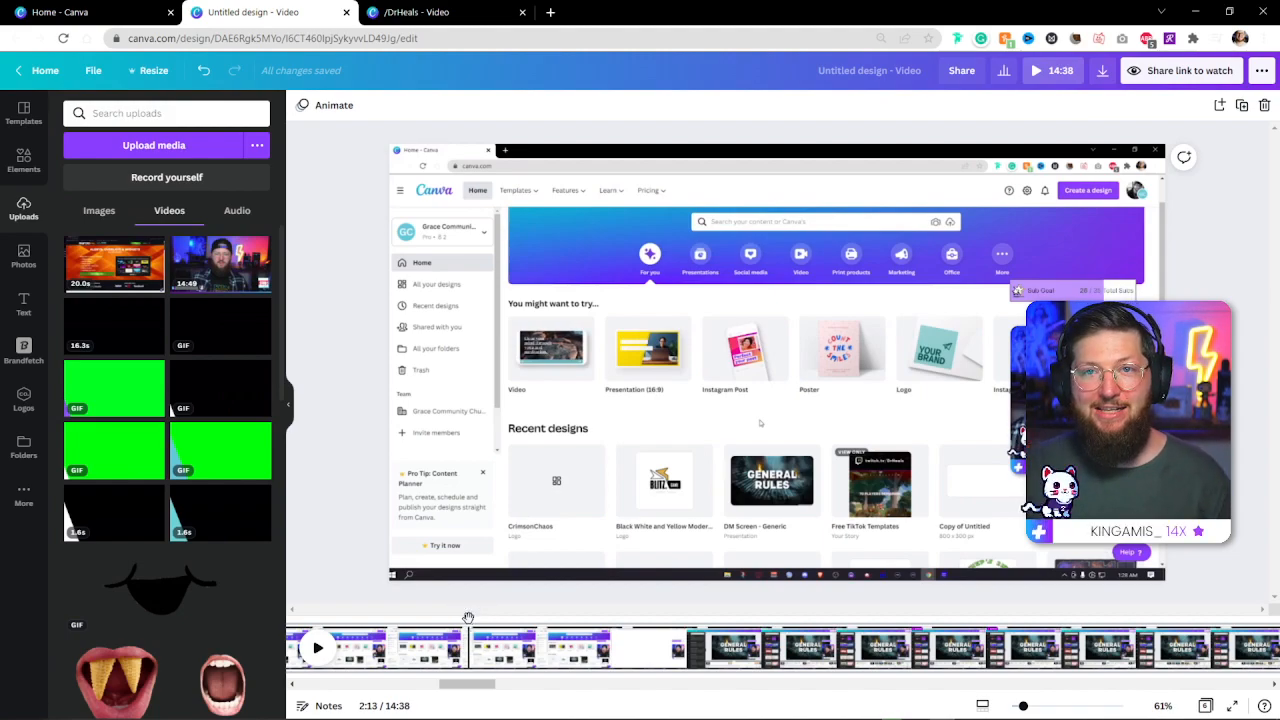
pyautogui.moveTo(469, 617)
pyautogui.mouseDown()
pyautogui.moveTo(495, 620)
pyautogui.moveTo(483, 618)
pyautogui.mouseUp()
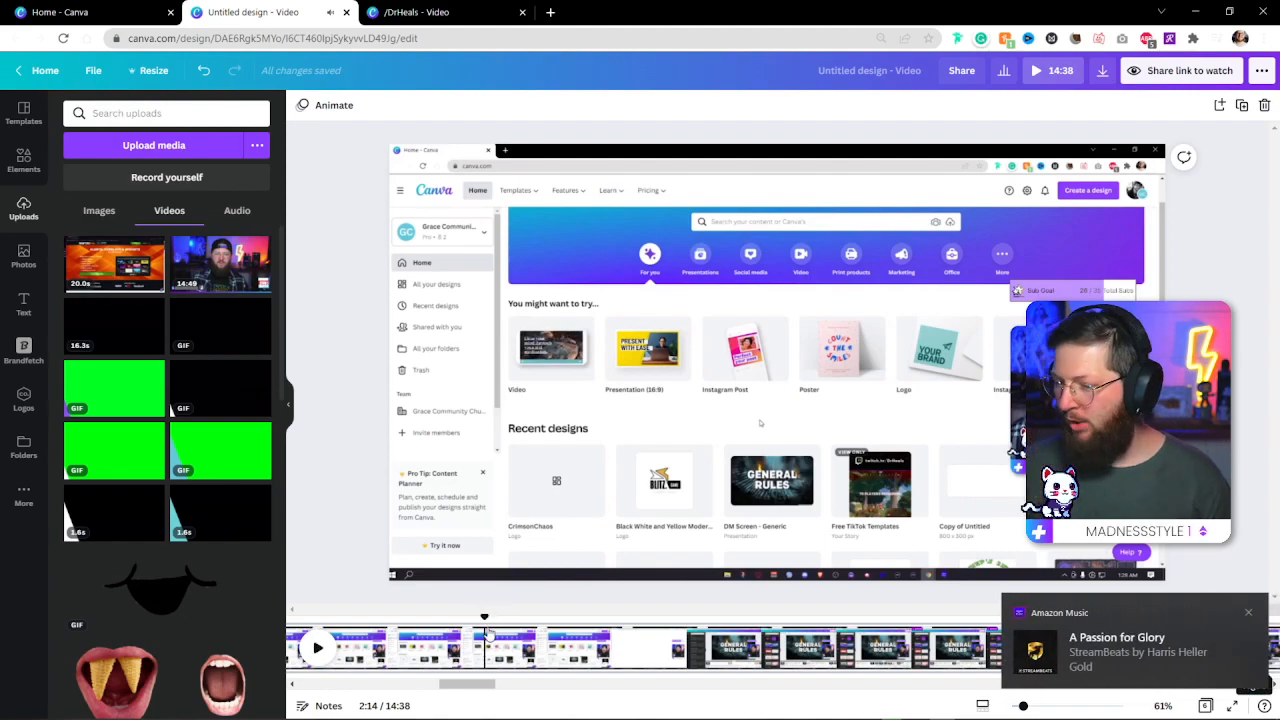
pyautogui.press('s')
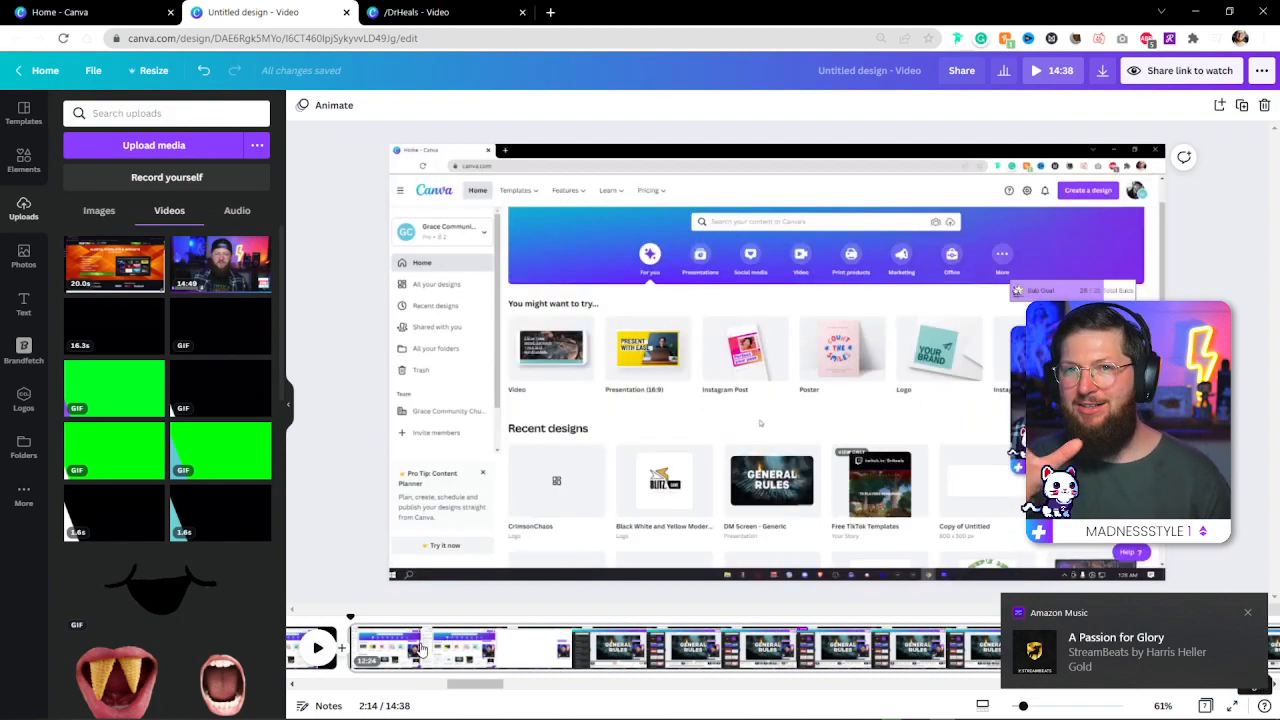
# - Play on from 2:14, split the recording at 2:17 and select the short segment between the two splits
pyautogui.moveTo(349, 613); pyautogui.dragTo(490, 621)
pyautogui.press('space')
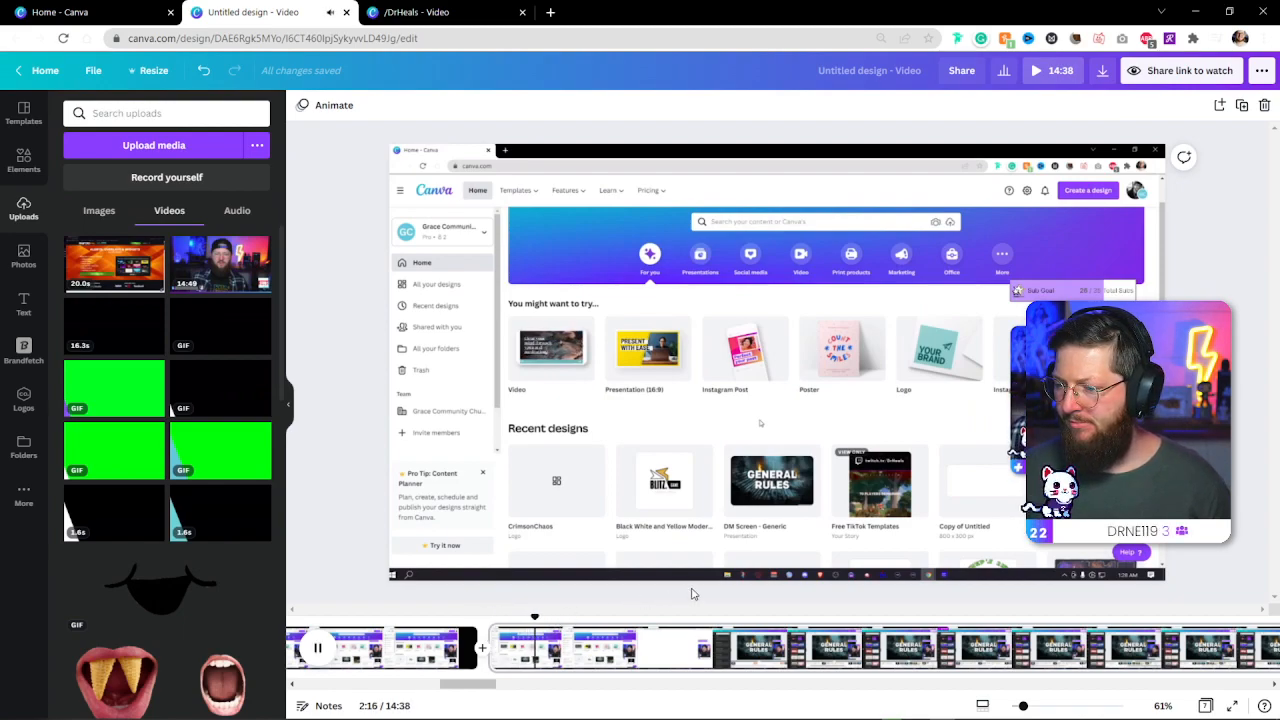
pyautogui.press('space')
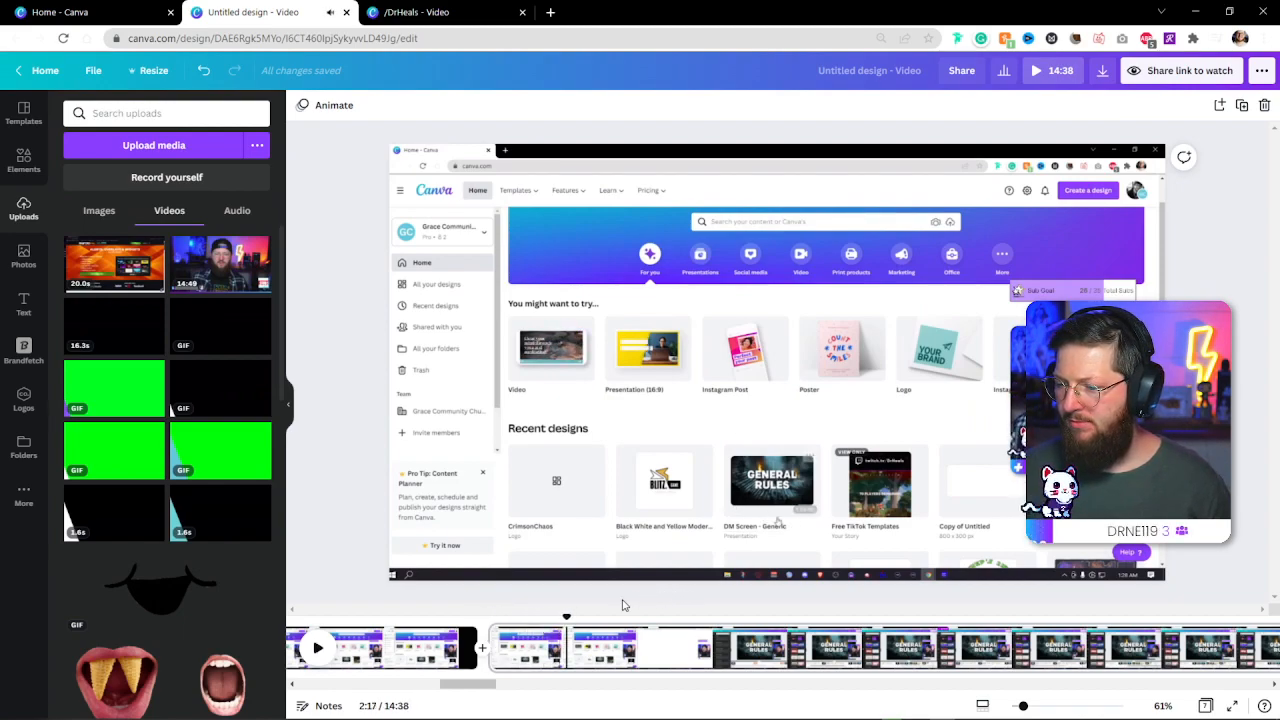
pyautogui.press('s')
pyautogui.hscroll(2, 517, 651)
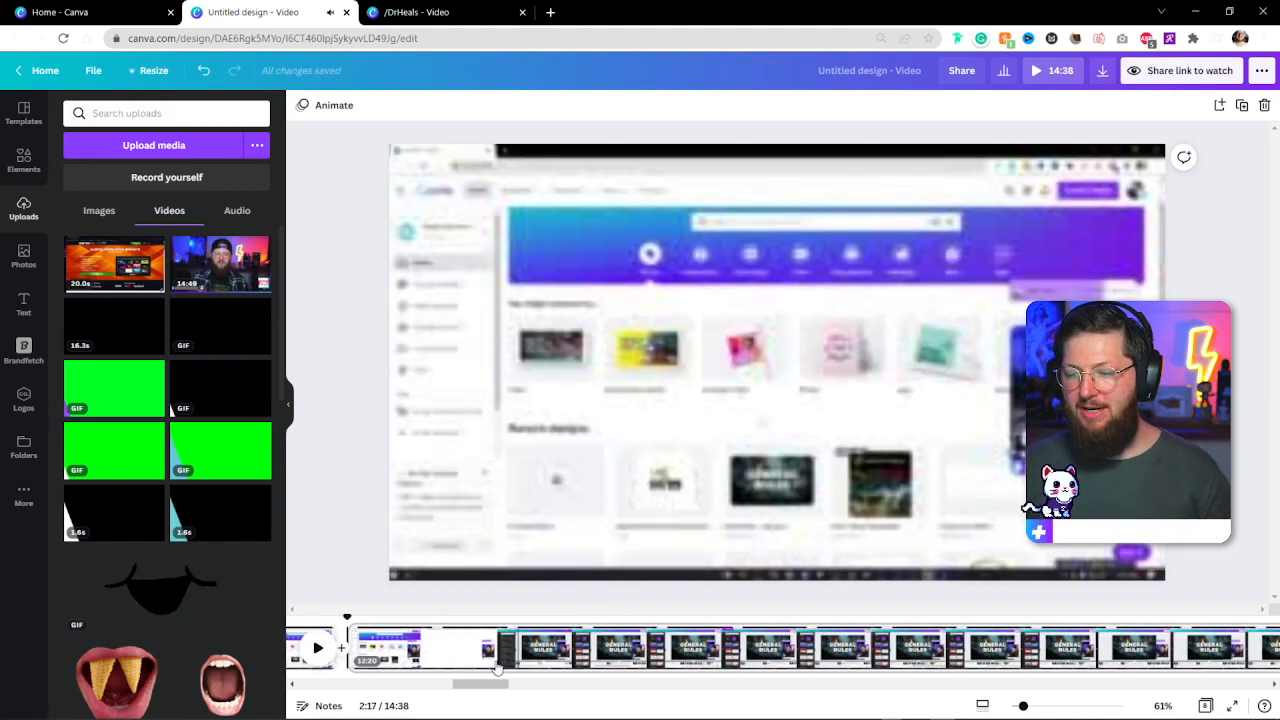
pyautogui.click(517, 651)
pyautogui.hscroll(-3, 500, 680)
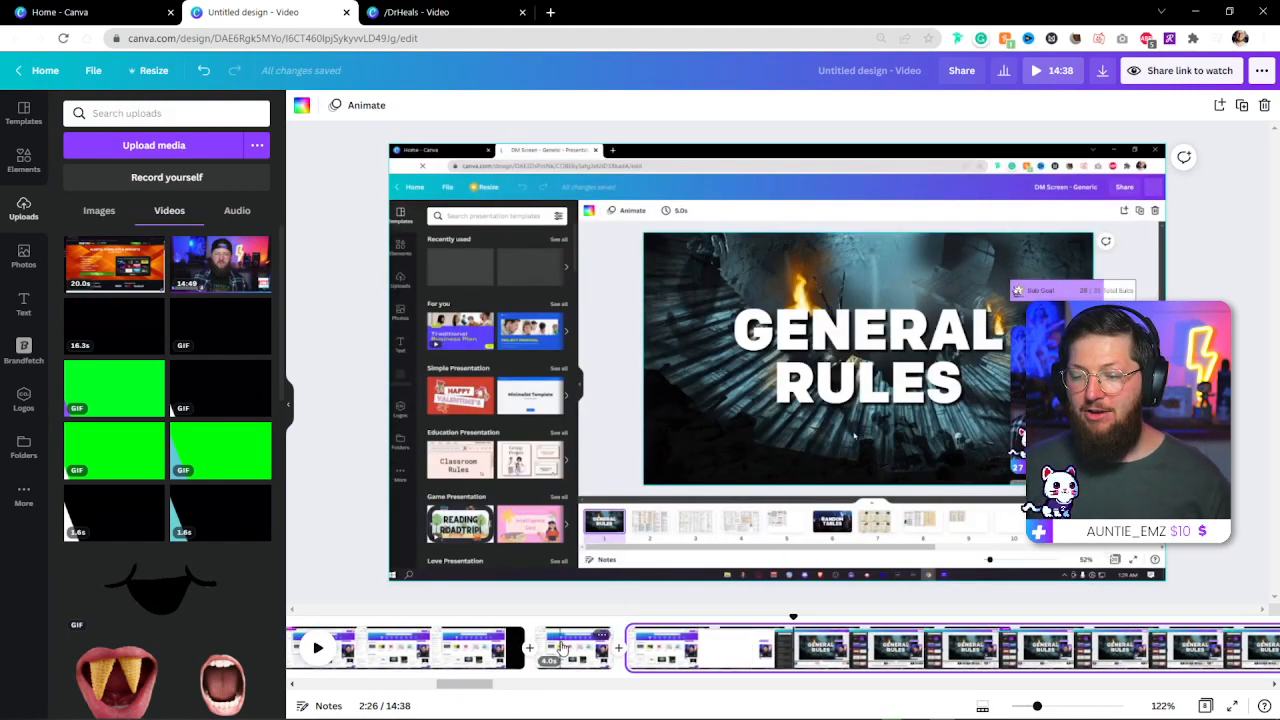
pyautogui.click(562, 648)
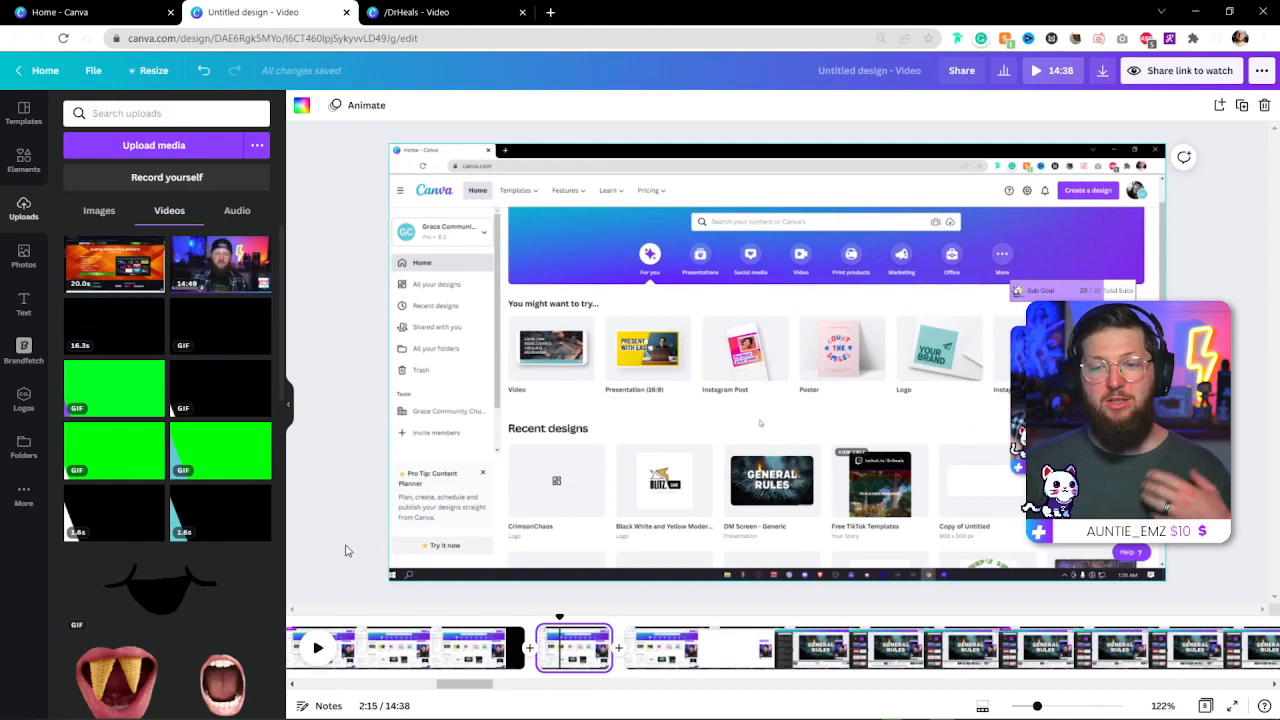
# - Search the elements library for patreon
pyautogui.click(23, 158)
pyautogui.click(110, 116)
pyautogui.doubleClick(110, 116)
pyautogui.write('patreon')
pyautogui.press('Return')
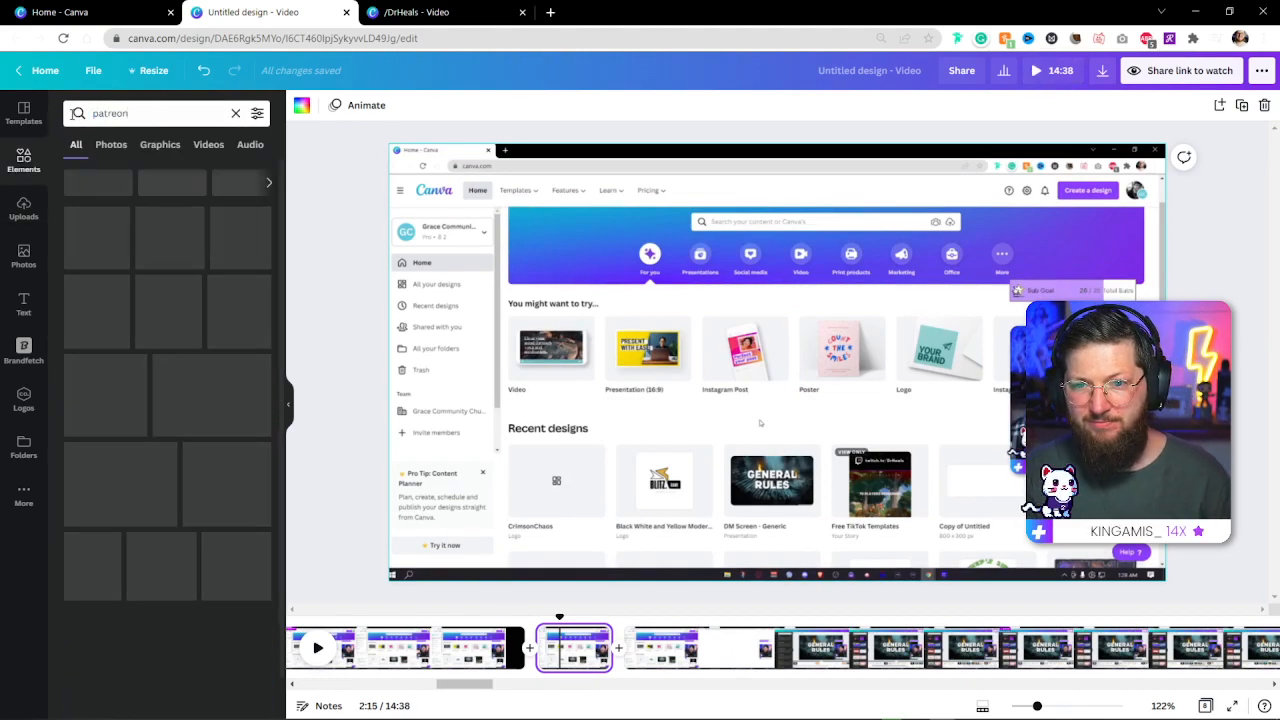
# - Search the elements library for subscribe, browse the graphics and clear the search
pyautogui.click(151, 117)
pyautogui.write('subscribe')
pyautogui.press('Return')
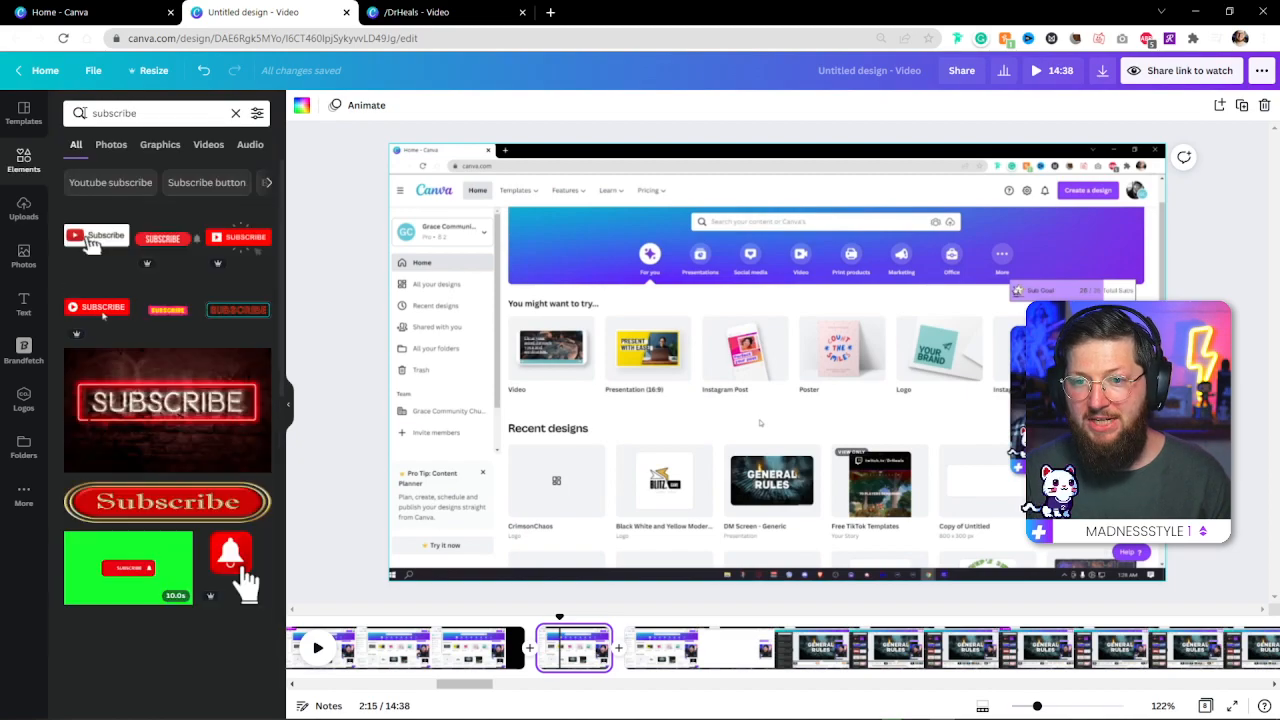
pyautogui.scroll(-1, 191, 490)
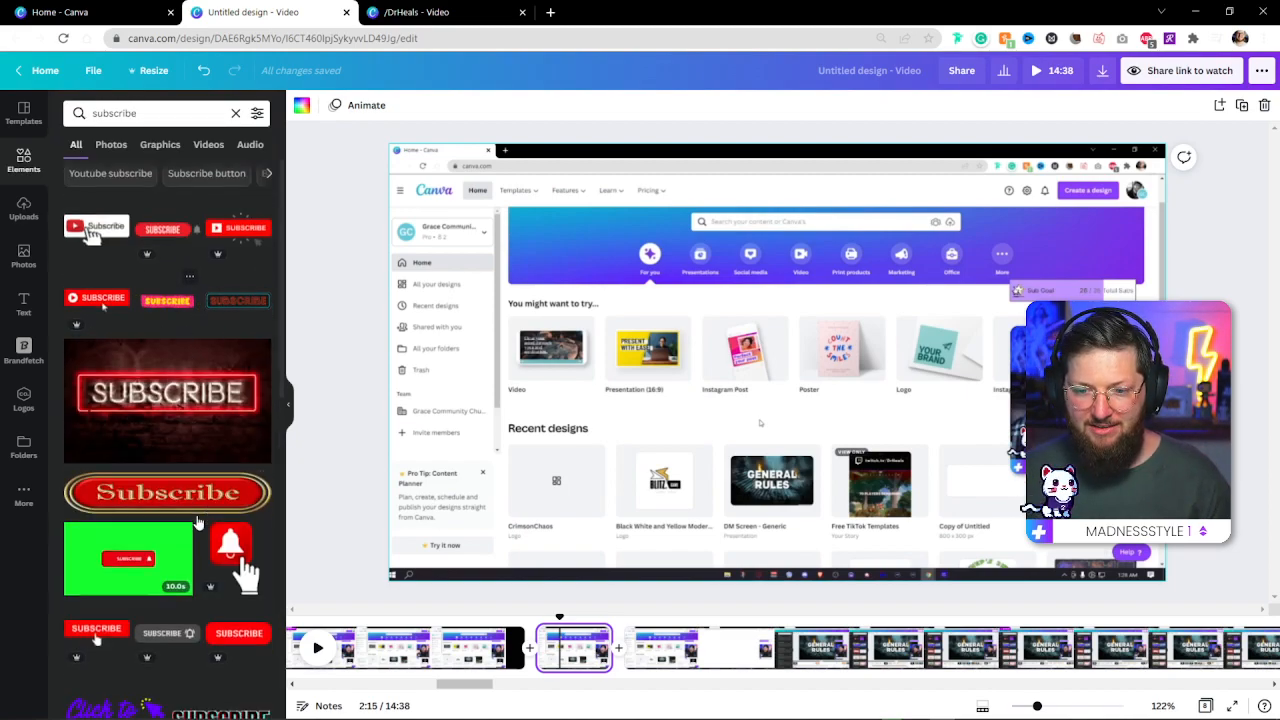
pyautogui.scroll(1, 190, 501)
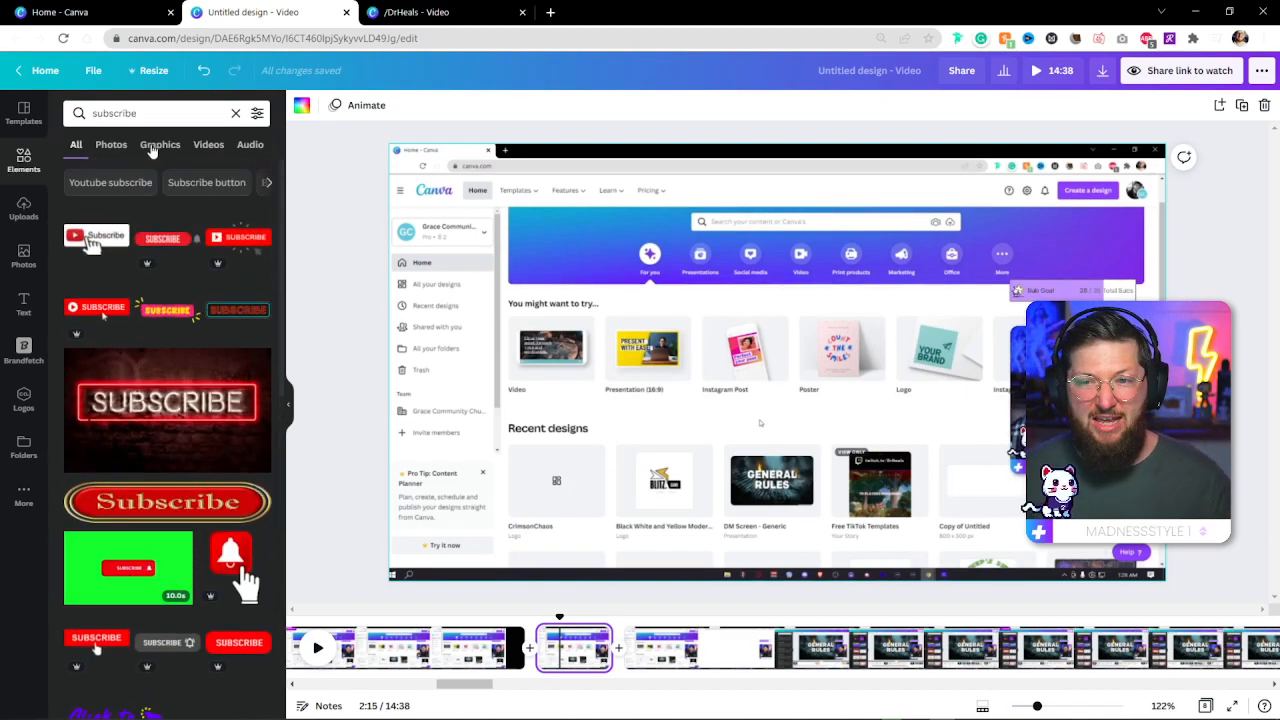
pyautogui.click(80, 114)
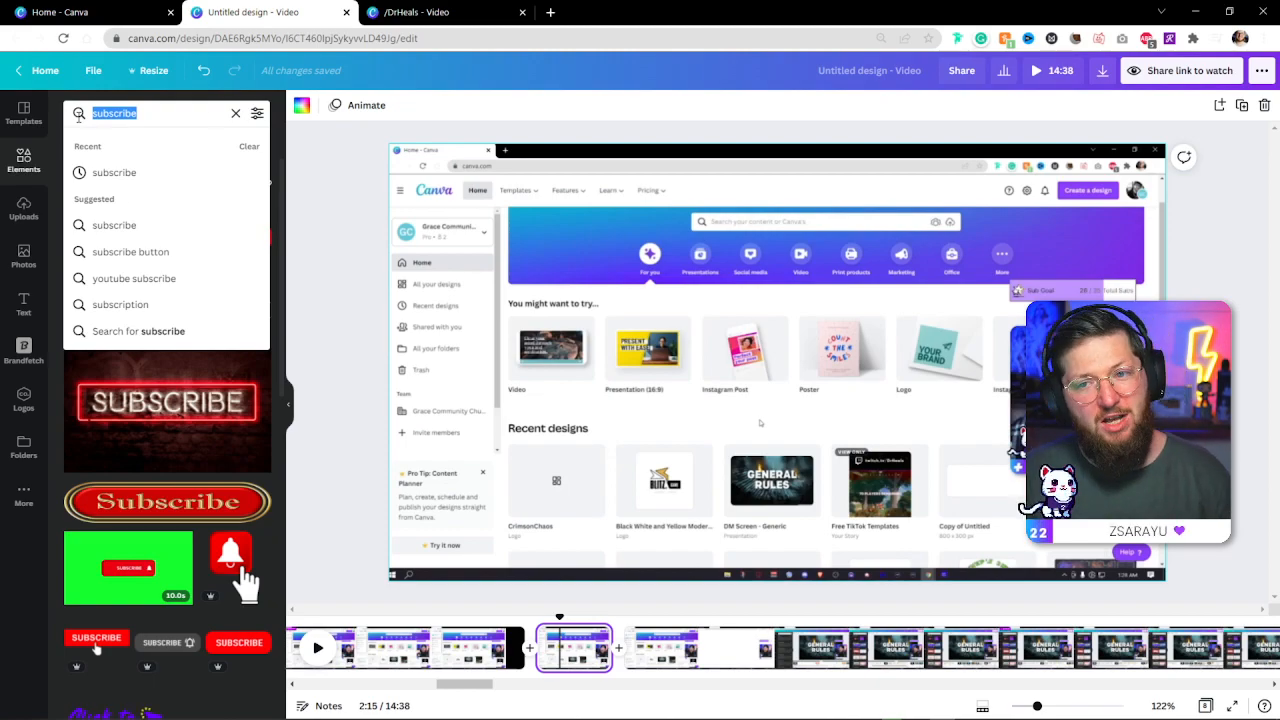
pyautogui.press('BackSpace')
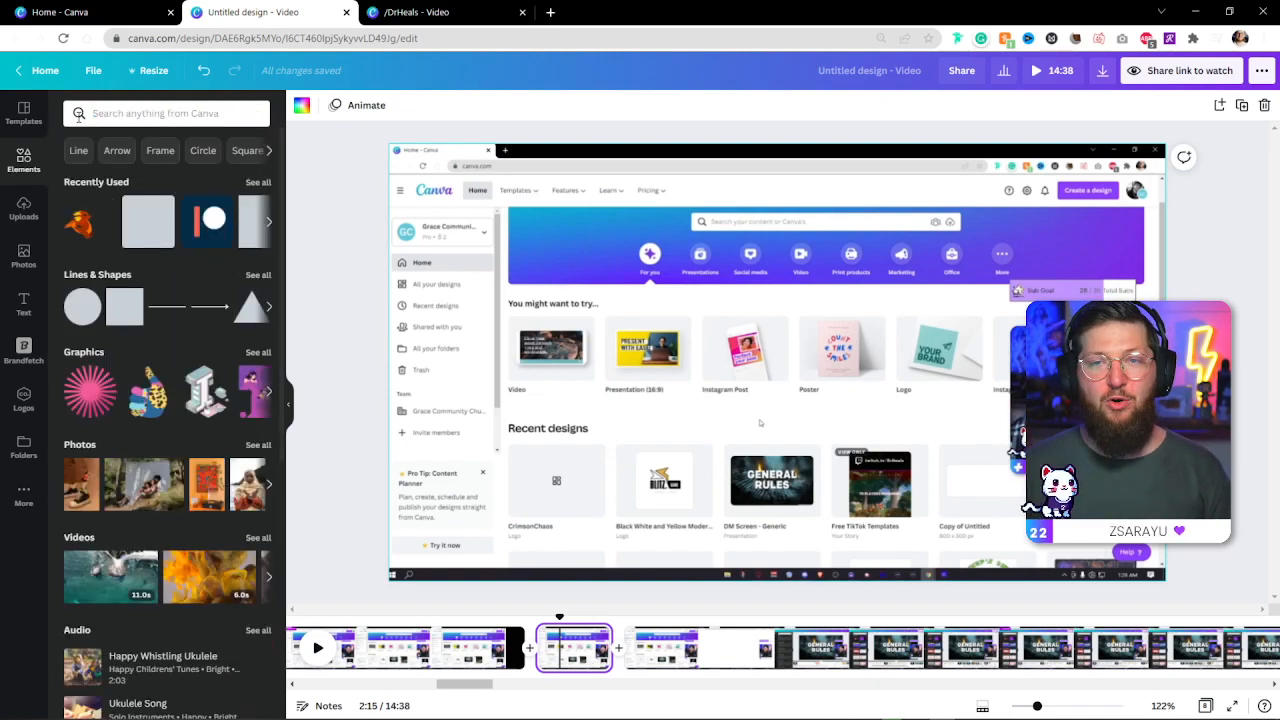
# - Add the recently used rounded square and reshape it into a slim horizontal banner centred near the frame's lower edge
pyautogui.click(147, 229)
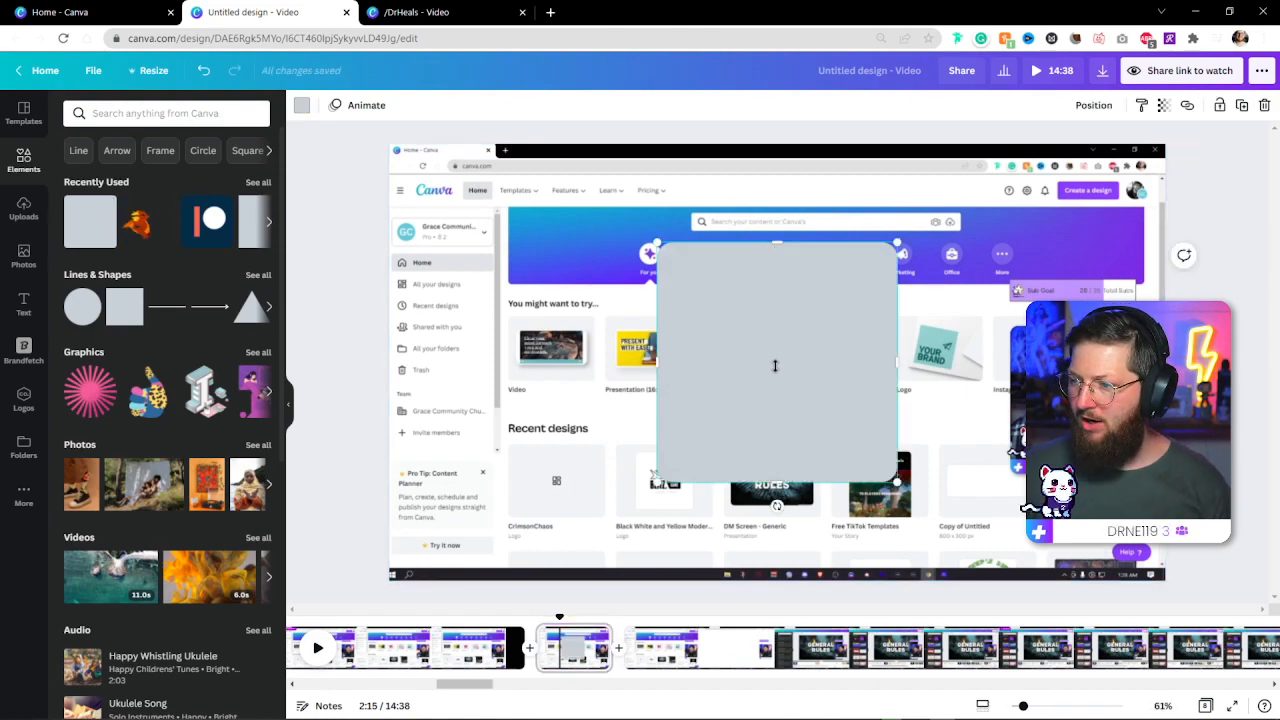
pyautogui.moveTo(773, 347); pyautogui.dragTo(774, 462)
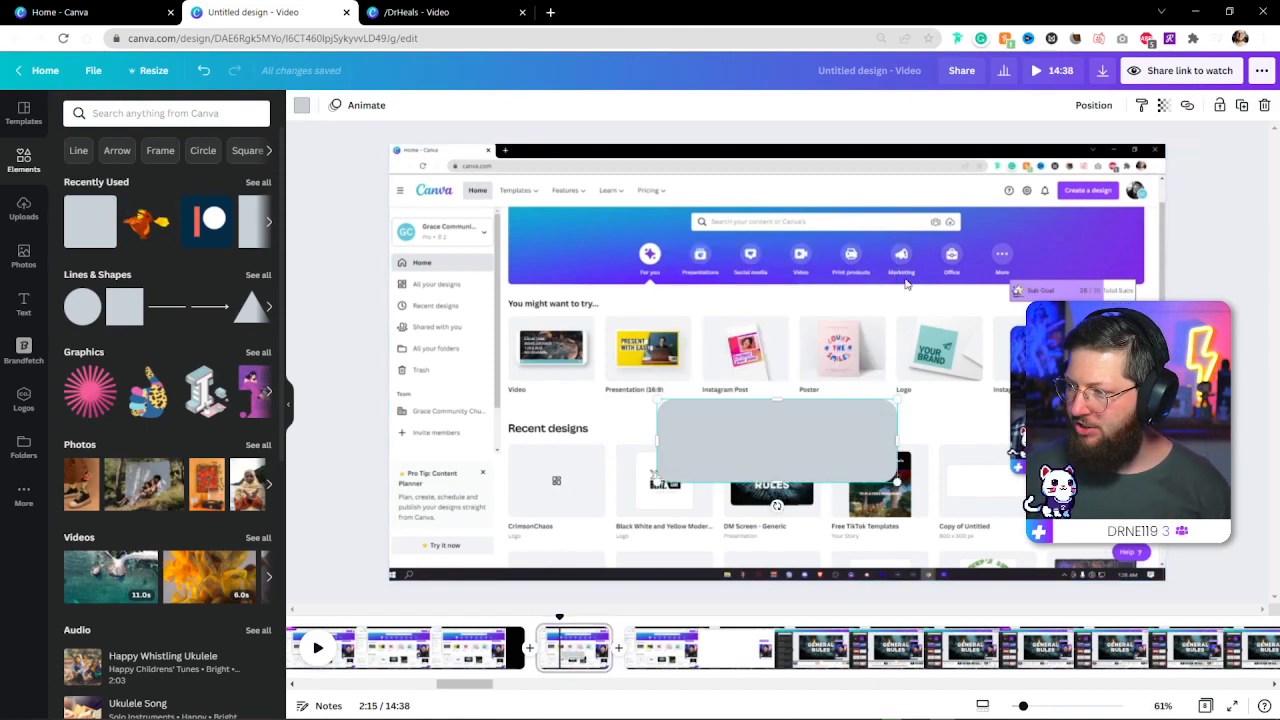
pyautogui.moveTo(773, 439); pyautogui.dragTo(614, 430)
pyautogui.moveTo(781, 436); pyautogui.dragTo(819, 515)
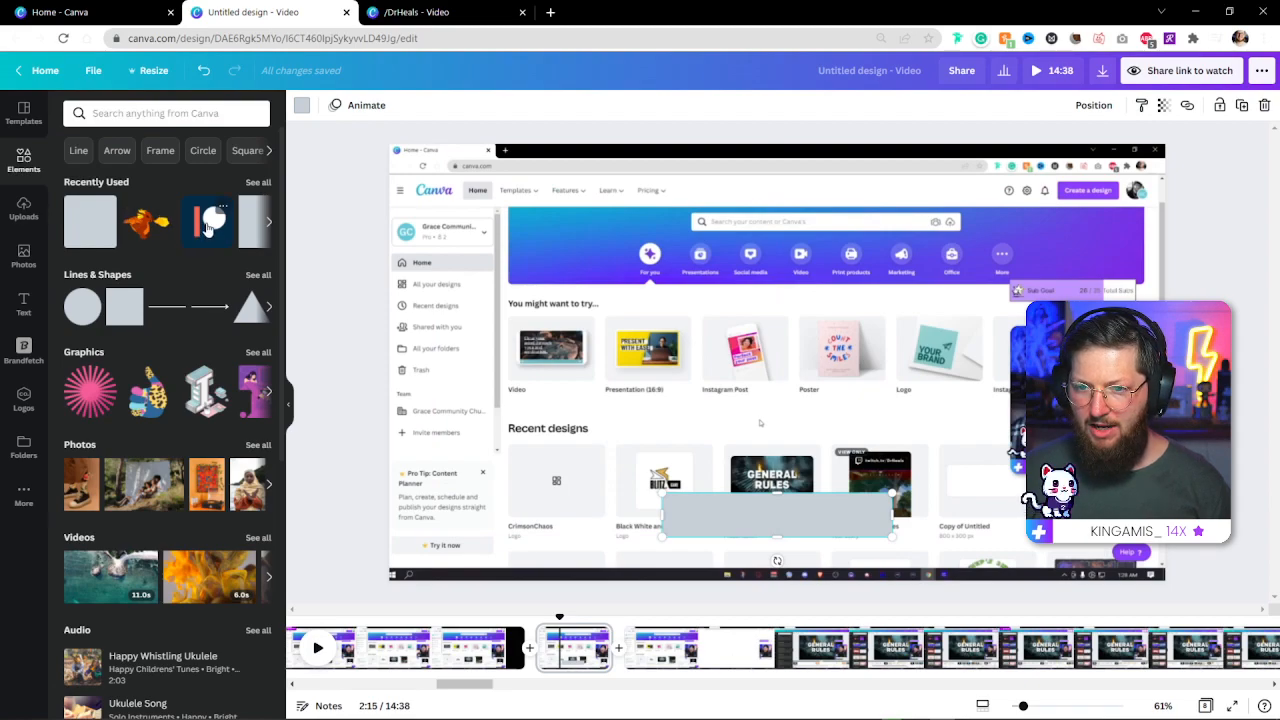
# - Search the elements for patreon and place the navy Patreon logo, scaled down, inside the banner's left end
pyautogui.click(165, 113)
pyautogui.write('patreon')
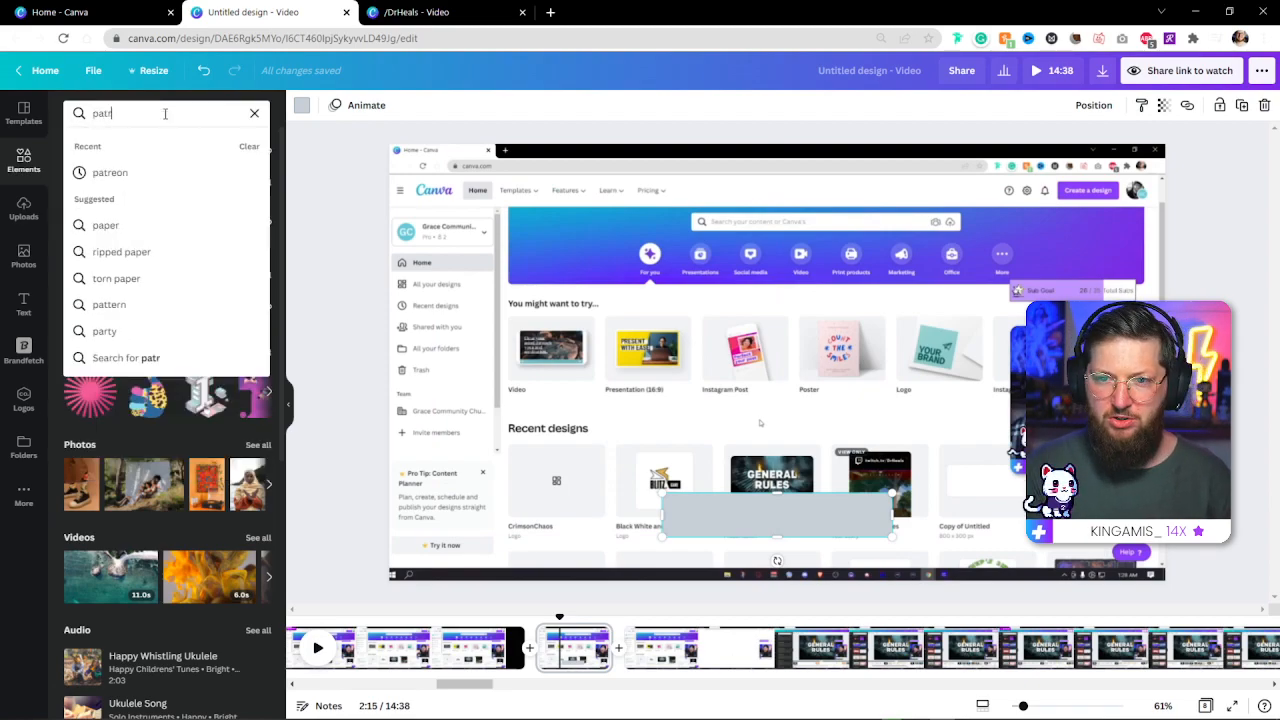
pyautogui.press('BackSpace')
pyautogui.press('BackSpace')
pyautogui.press('Return')
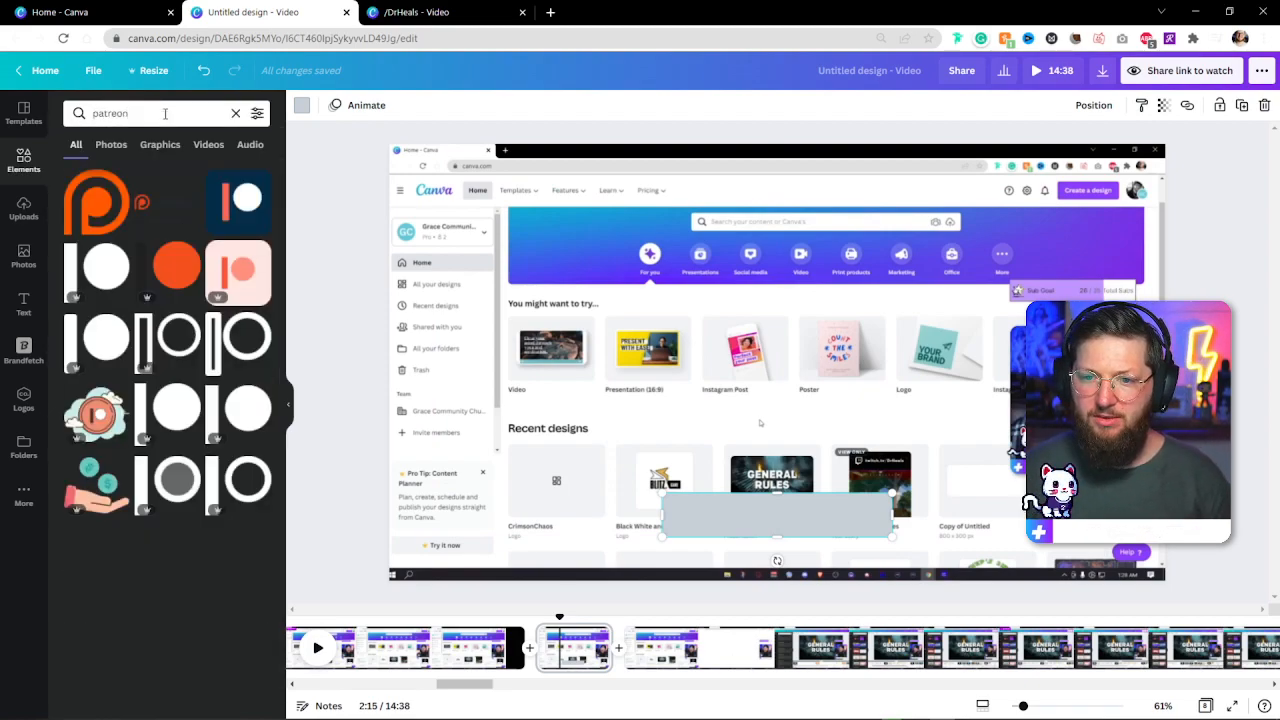
pyautogui.click(236, 206)
pyautogui.moveTo(862, 277); pyautogui.dragTo(692, 508)
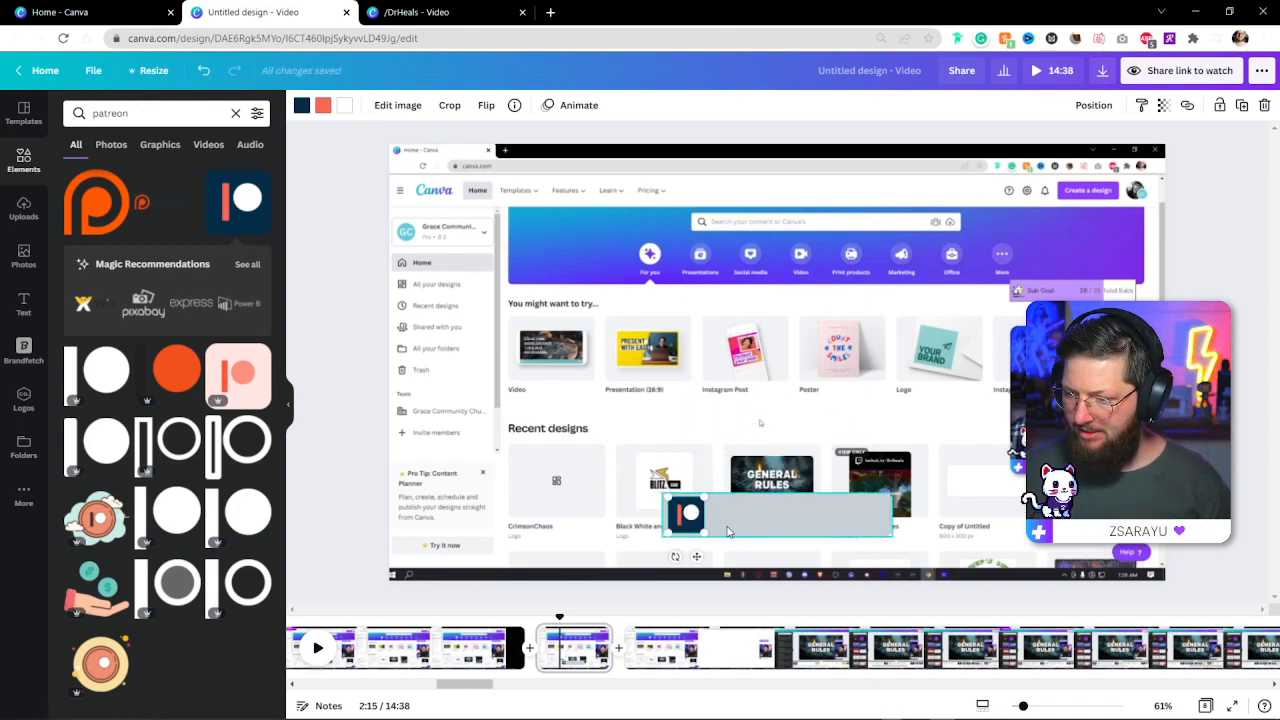
# - Recolour the banner with the dark navy document colour that matches the Patreon logo
pyautogui.click(736, 503)
pyautogui.click(302, 106)
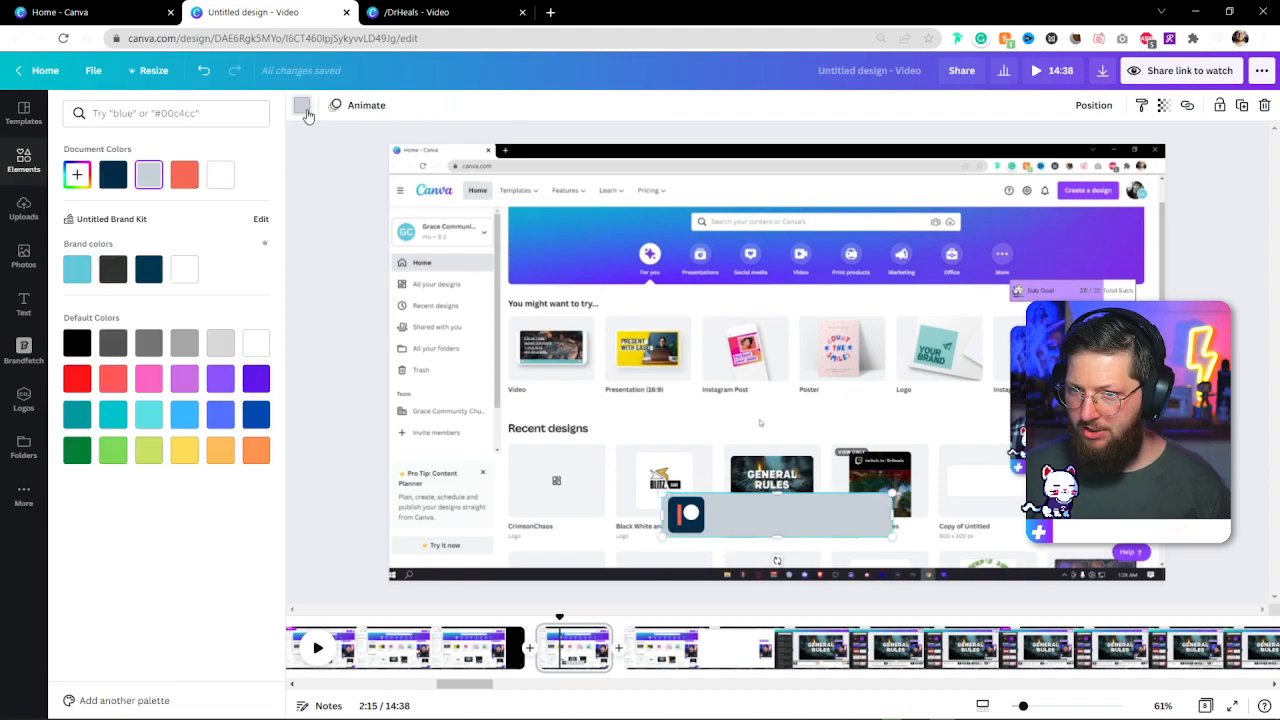
pyautogui.click(112, 184)
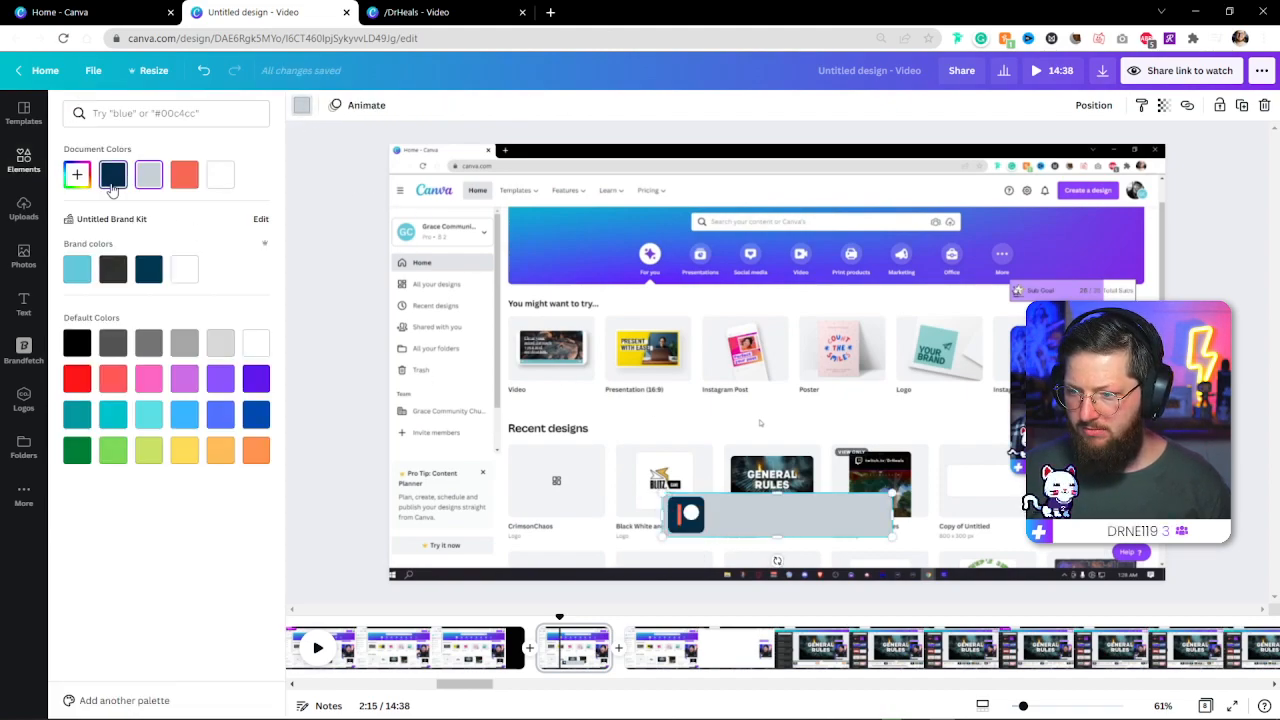
pyautogui.click(24, 160)
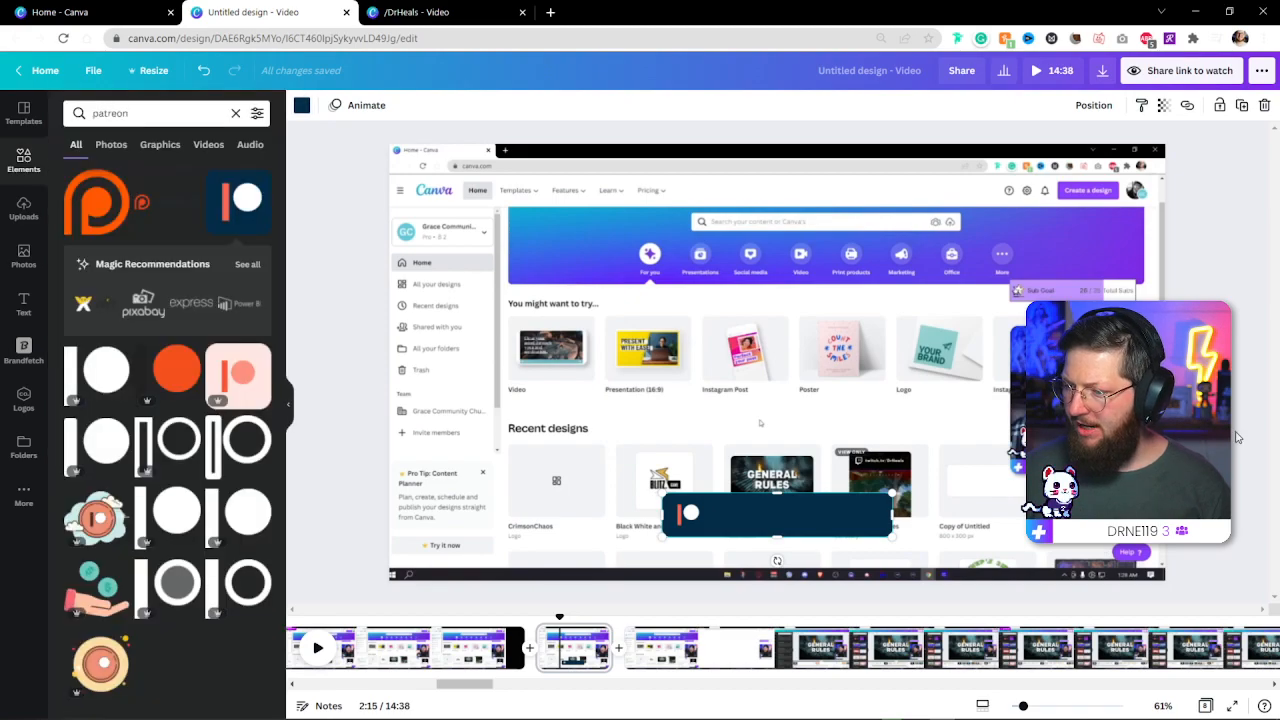
# - Add the white text patreon.com/drheals at size 30.9 and place it on the banner beside the logo
pyautogui.click(340, 373)
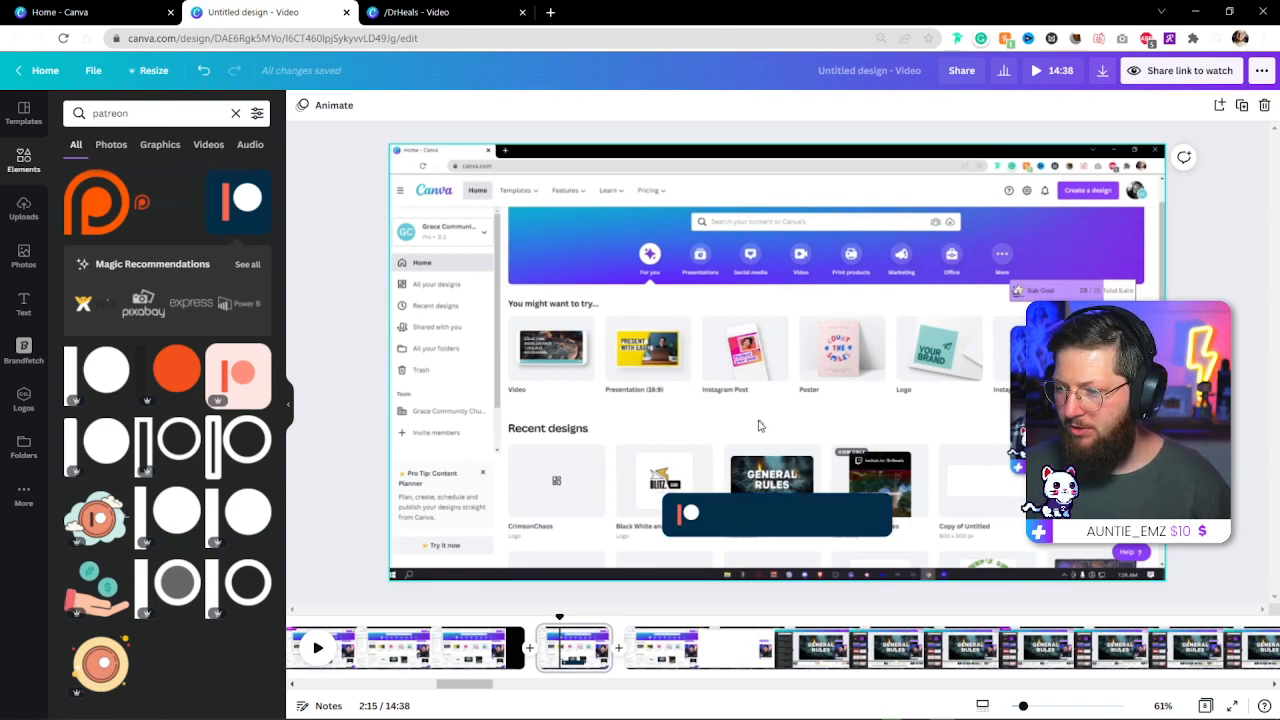
pyautogui.click(772, 362)
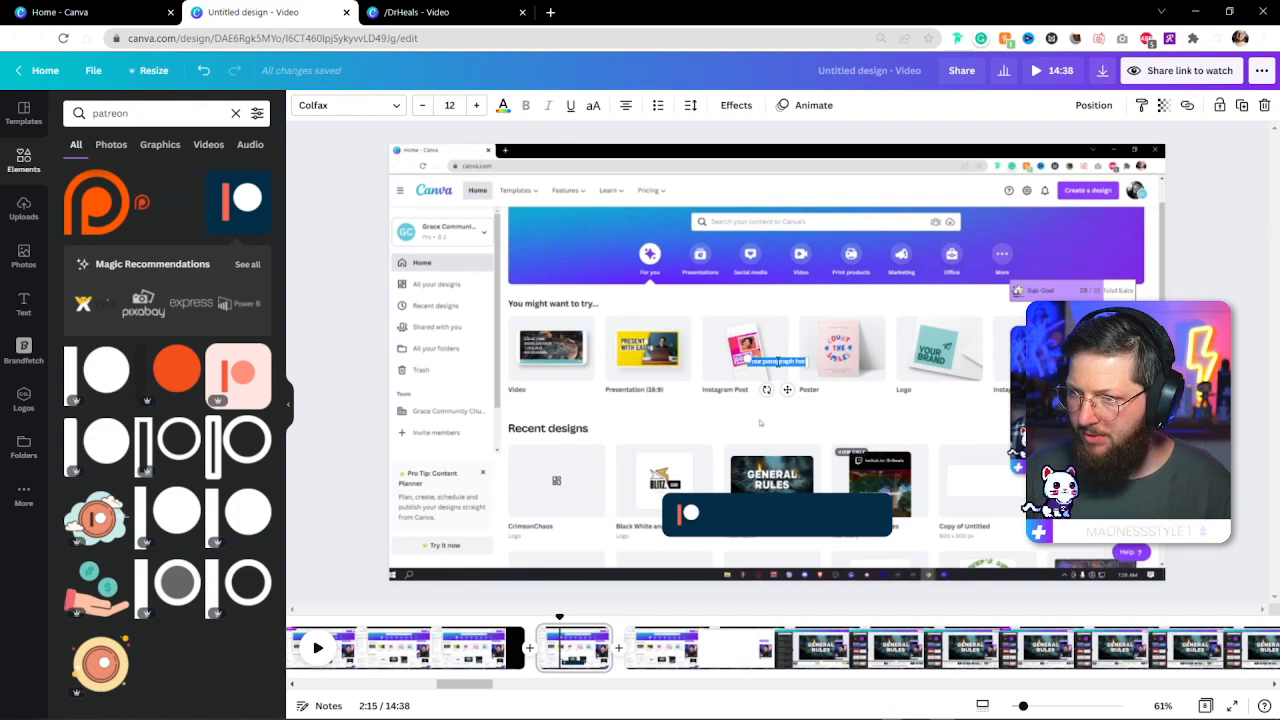
pyautogui.press('BackSpace')
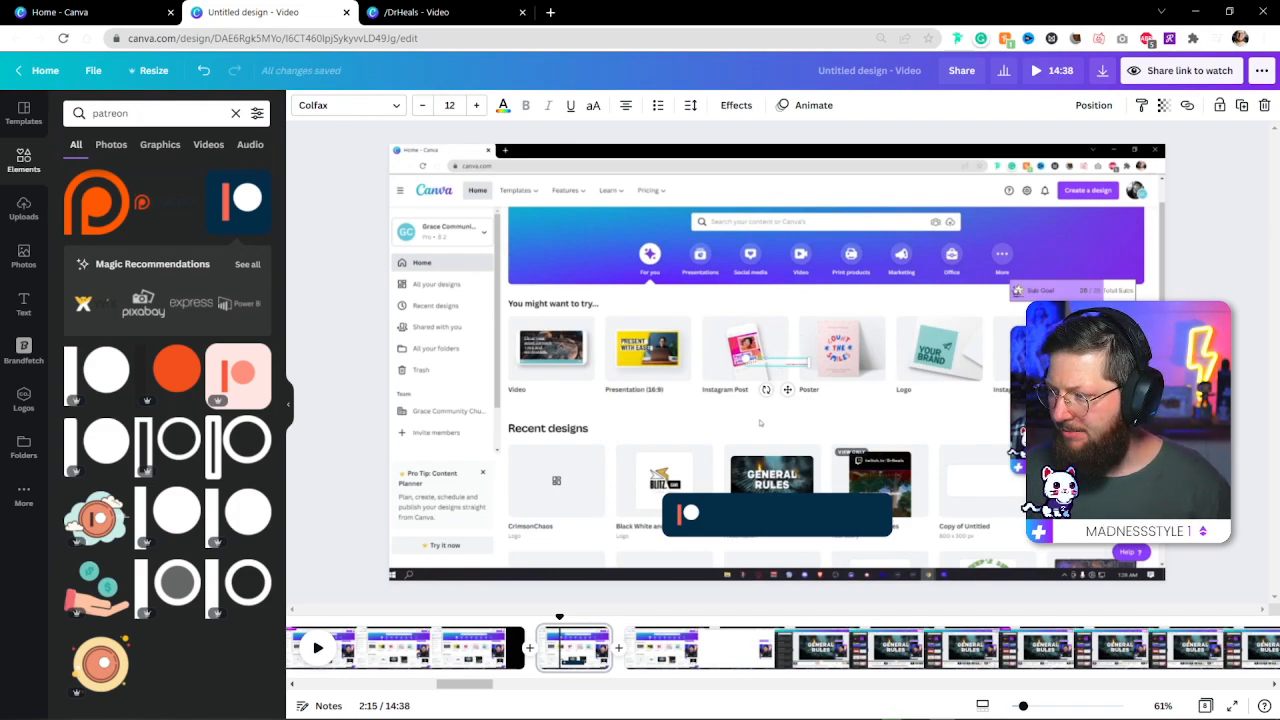
pyautogui.moveTo(787, 391); pyautogui.dragTo(803, 550)
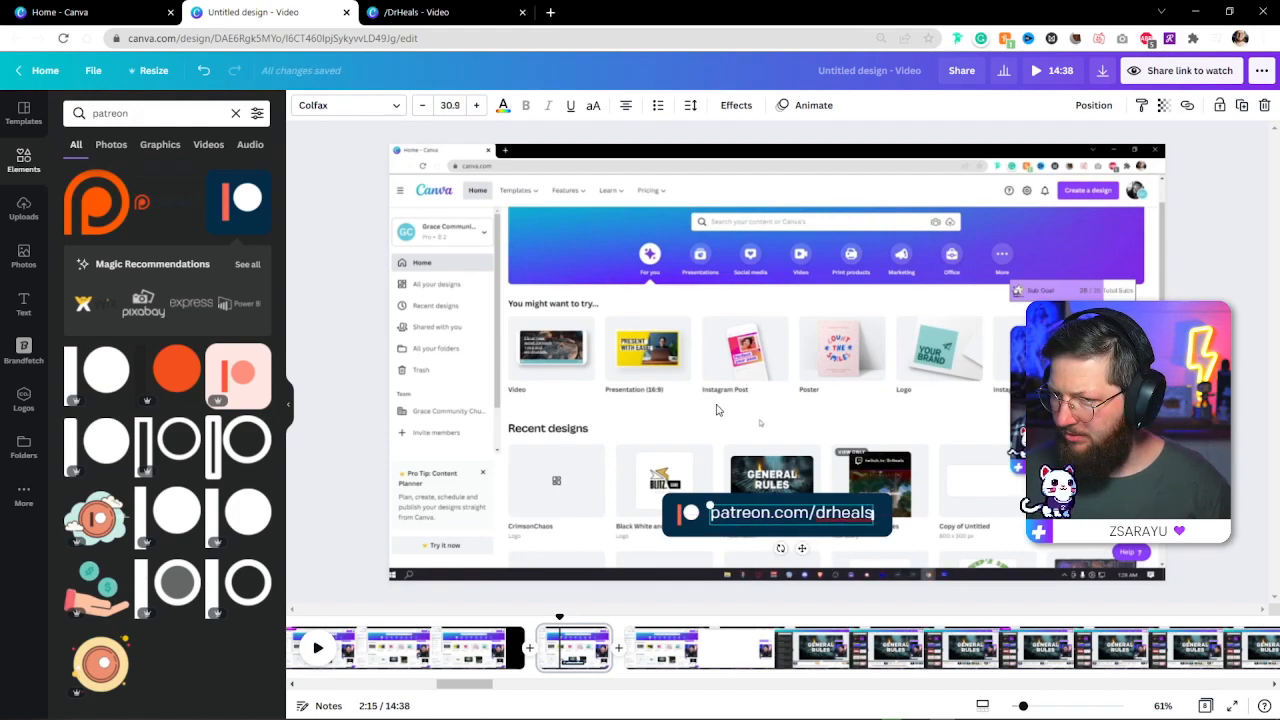
# - Set the banner text in uppercase Montserrat Extra-Bold and scale it down to size 19.5 beside the logo
pyautogui.click(392, 108)
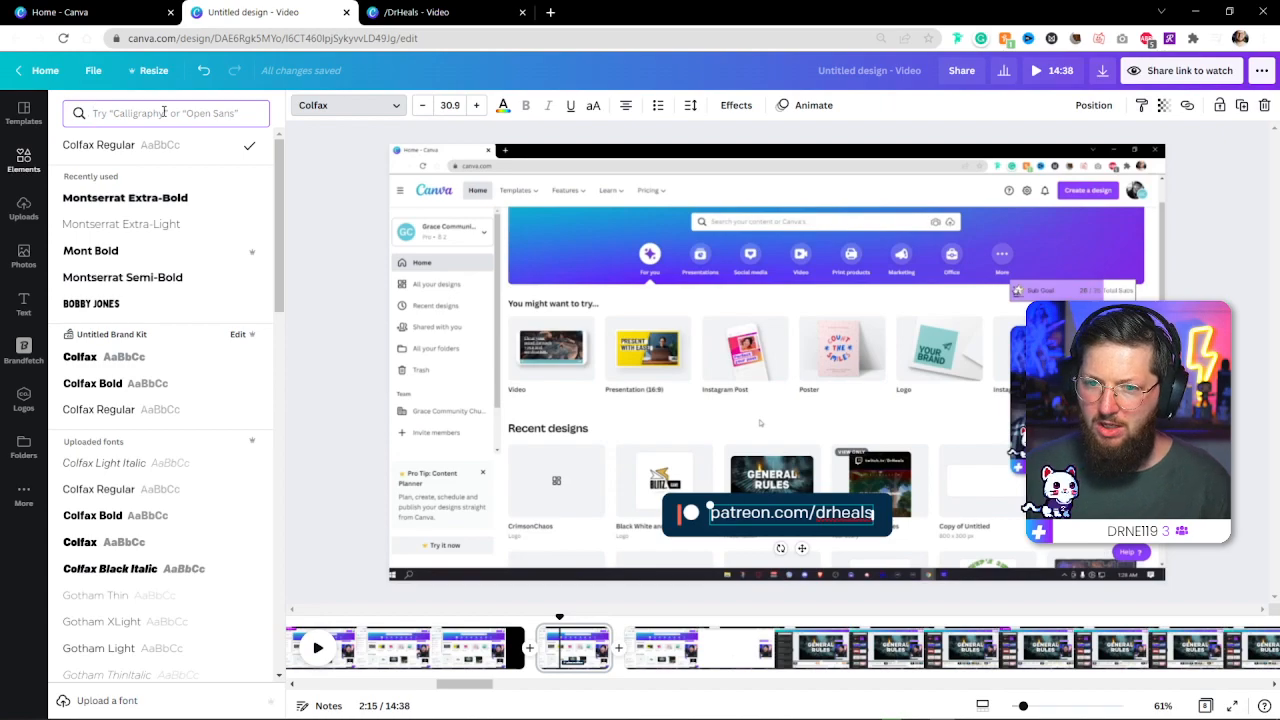
pyautogui.click(176, 200)
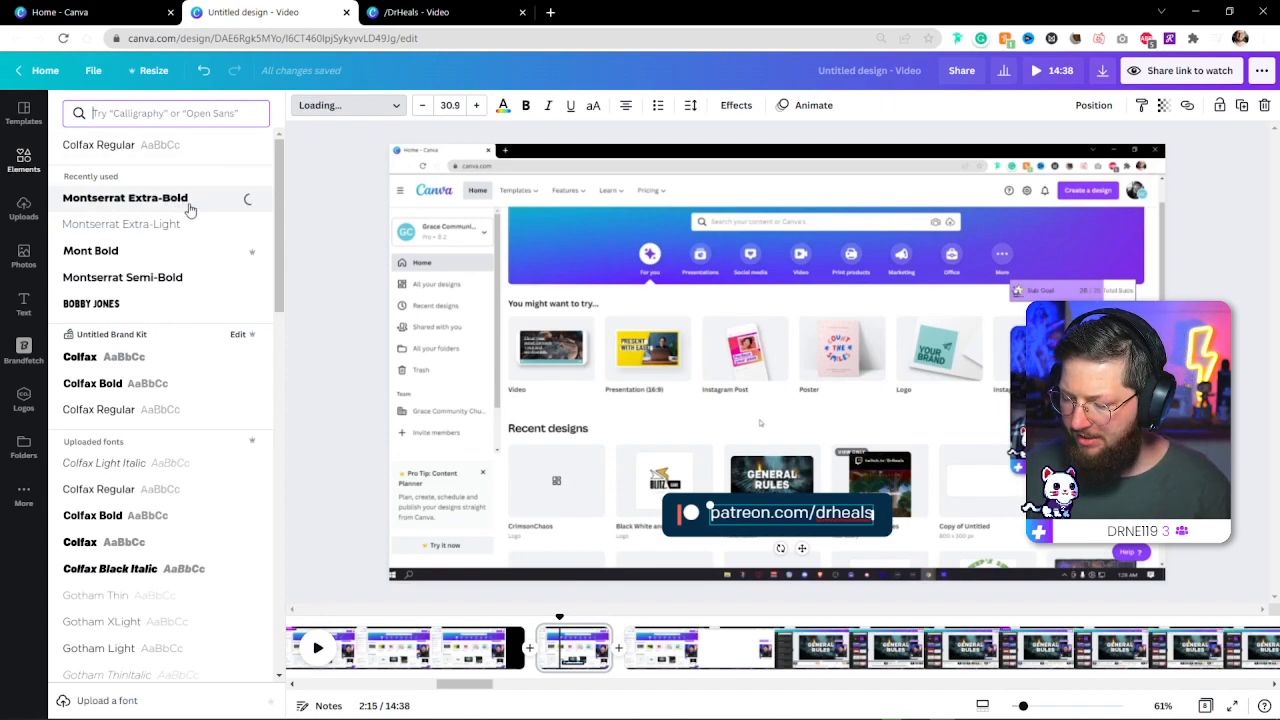
pyautogui.click(593, 108)
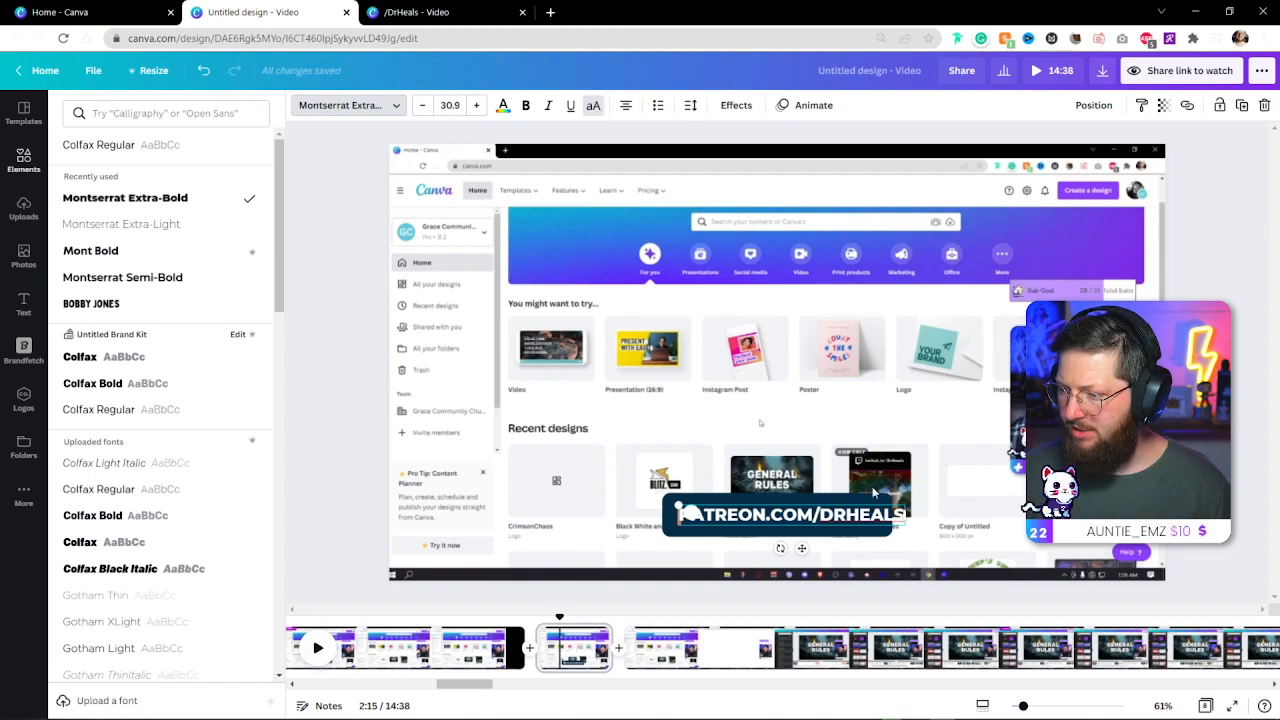
pyautogui.moveTo(908, 522); pyautogui.dragTo(794, 541)
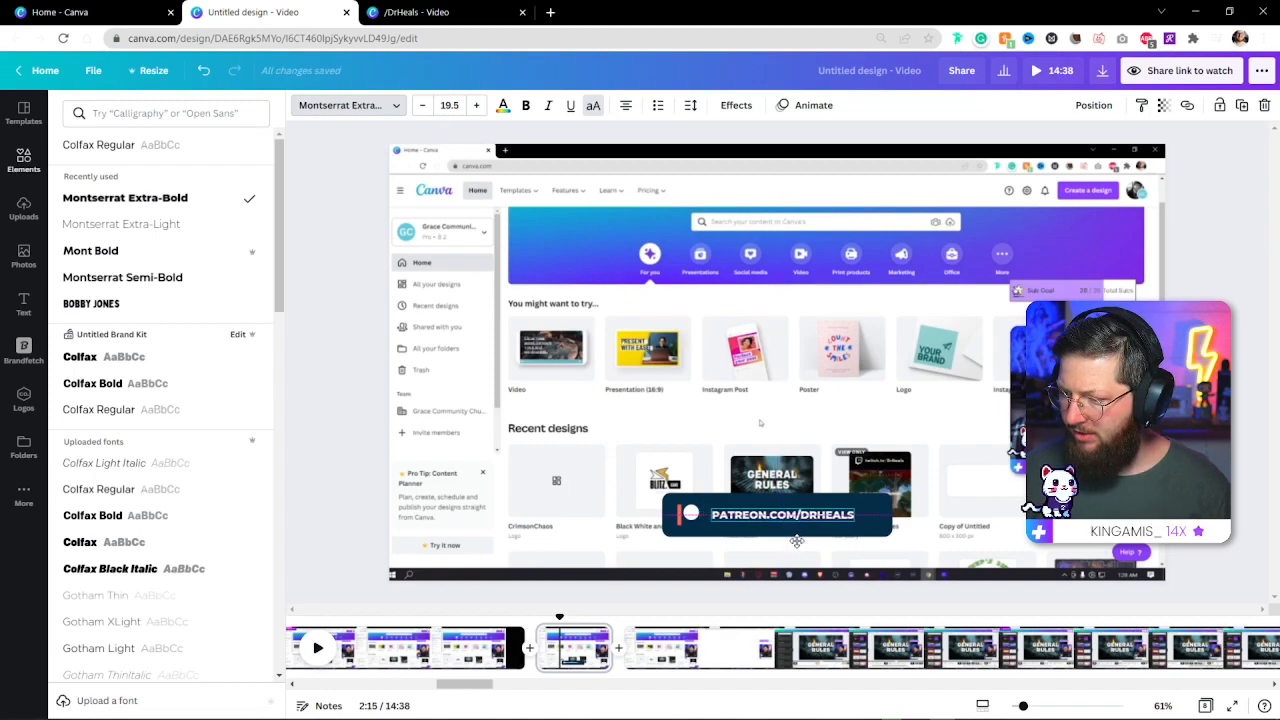
# - Enlarge the banner text to size 23.9 and shorten it to /DRHEALS
pyautogui.moveTo(858, 522); pyautogui.dragTo(886, 536)
pyautogui.moveTo(808, 546); pyautogui.dragTo(700, 518)
pyautogui.click(818, 515)
pyautogui.press('BackSpace')
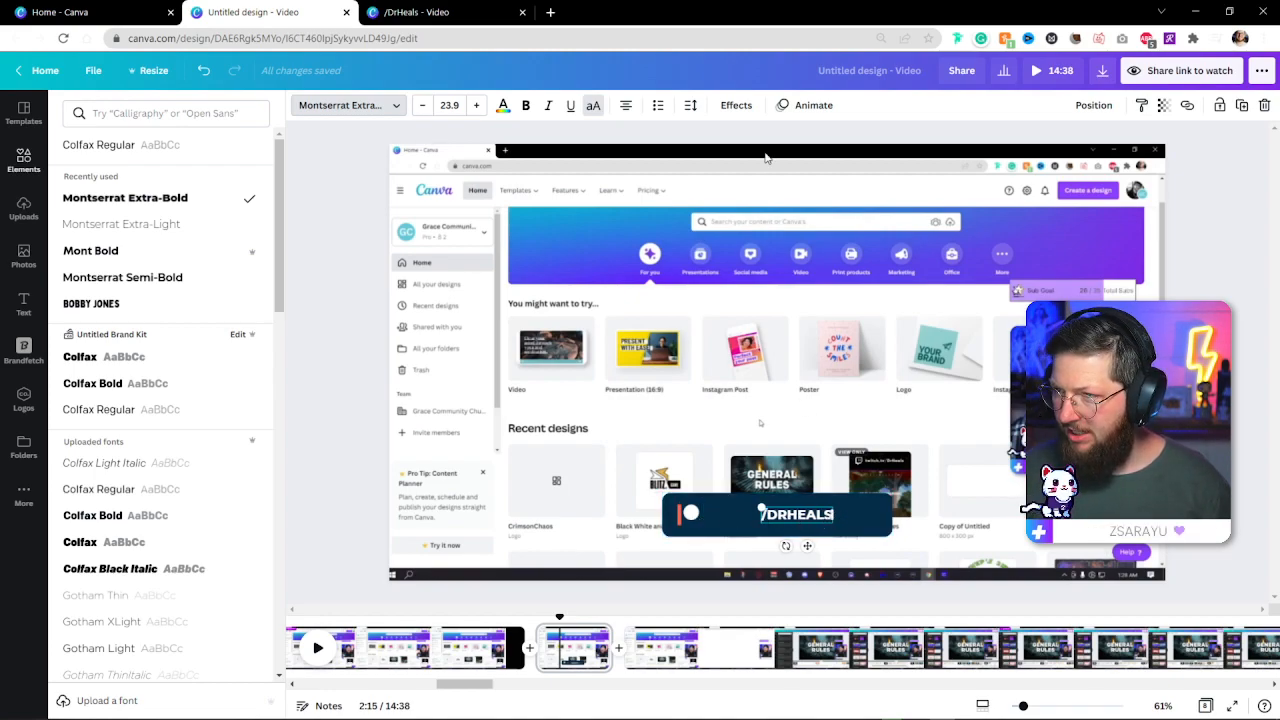
# - Widen the letter spacing of the /DRHEALS text on the banner
pyautogui.click(690, 105)
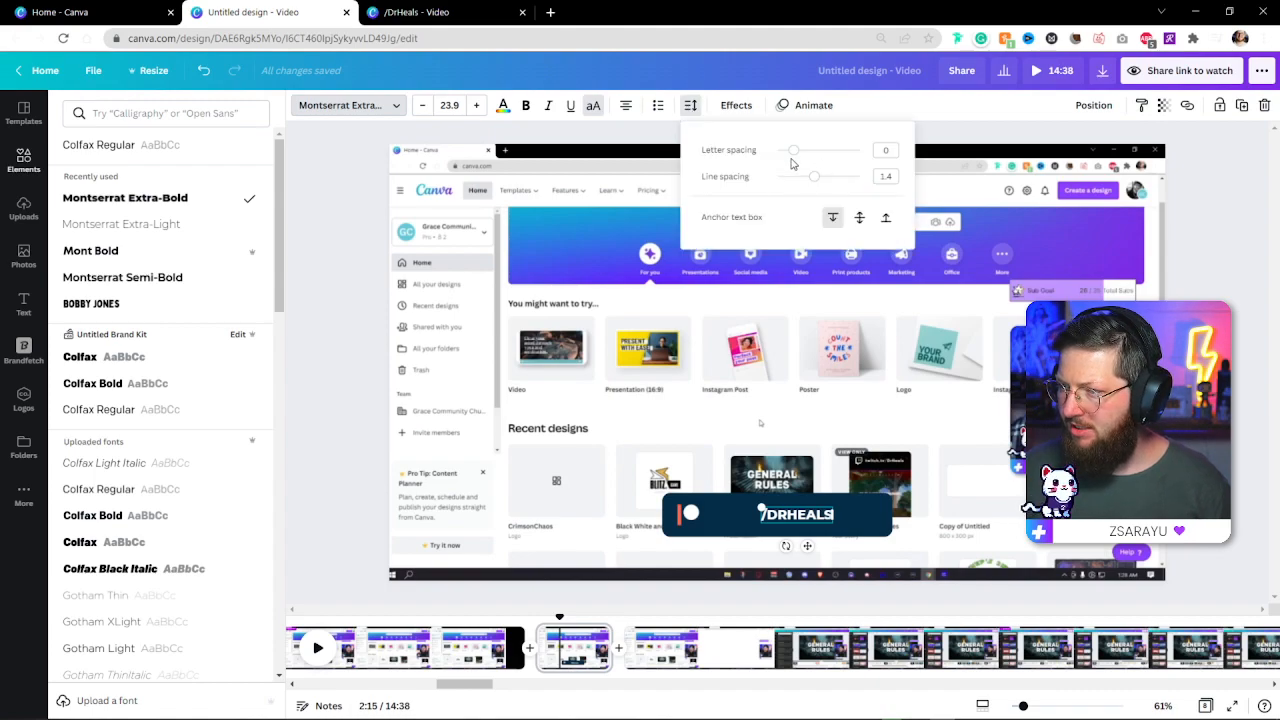
pyautogui.moveTo(792, 155); pyautogui.dragTo(806, 157)
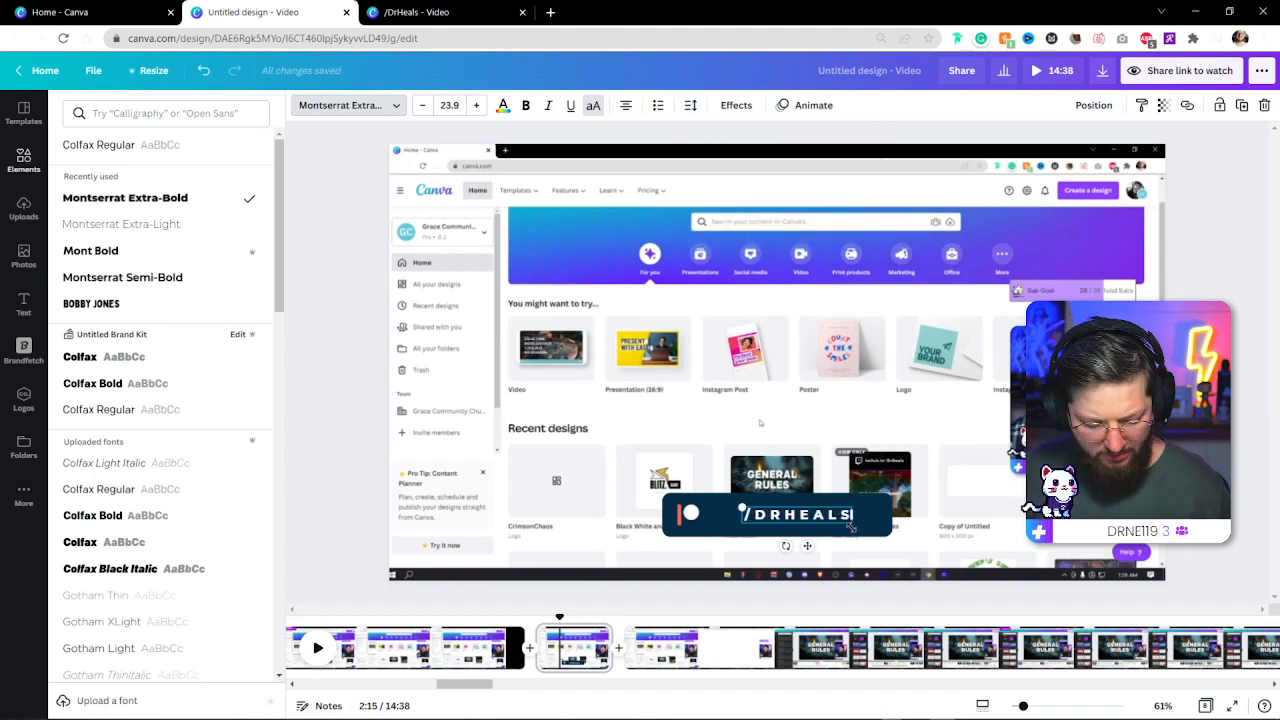
# - Enlarge the banner text to size 30 and place it beside the Patreon logo
pyautogui.moveTo(851, 527); pyautogui.dragTo(798, 550)
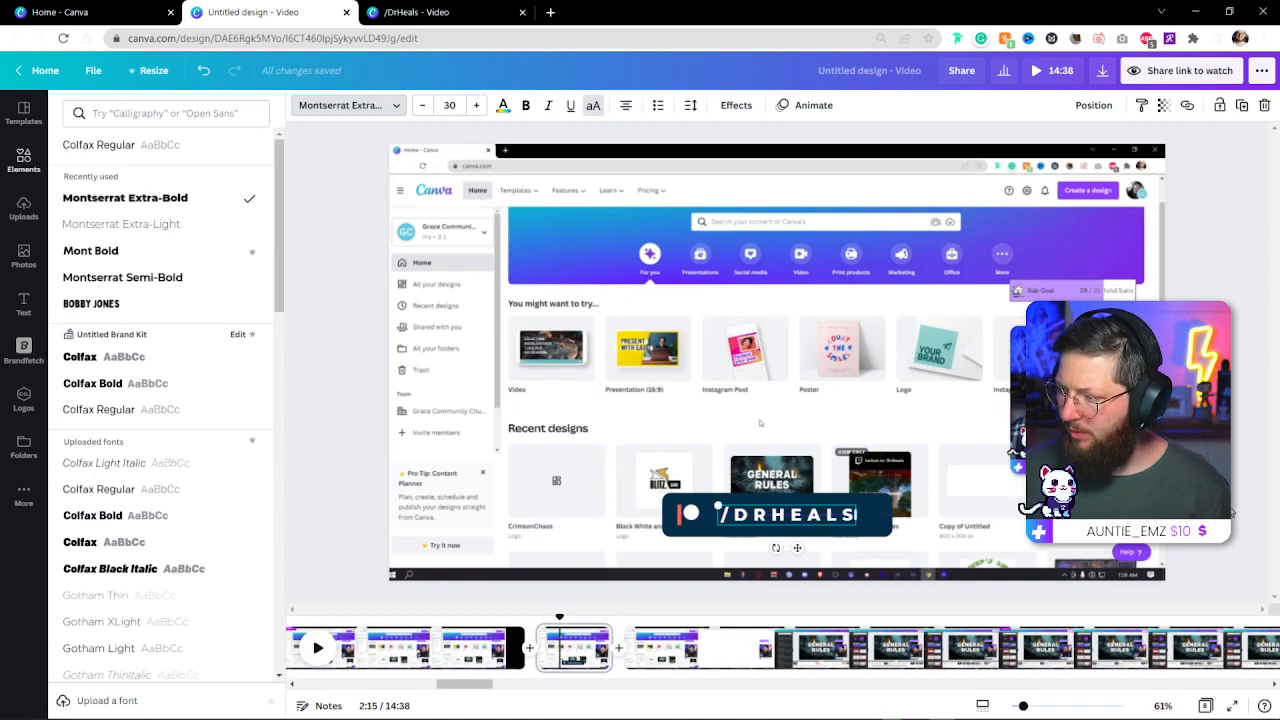
pyautogui.click(24, 160)
pyautogui.click(392, 503)
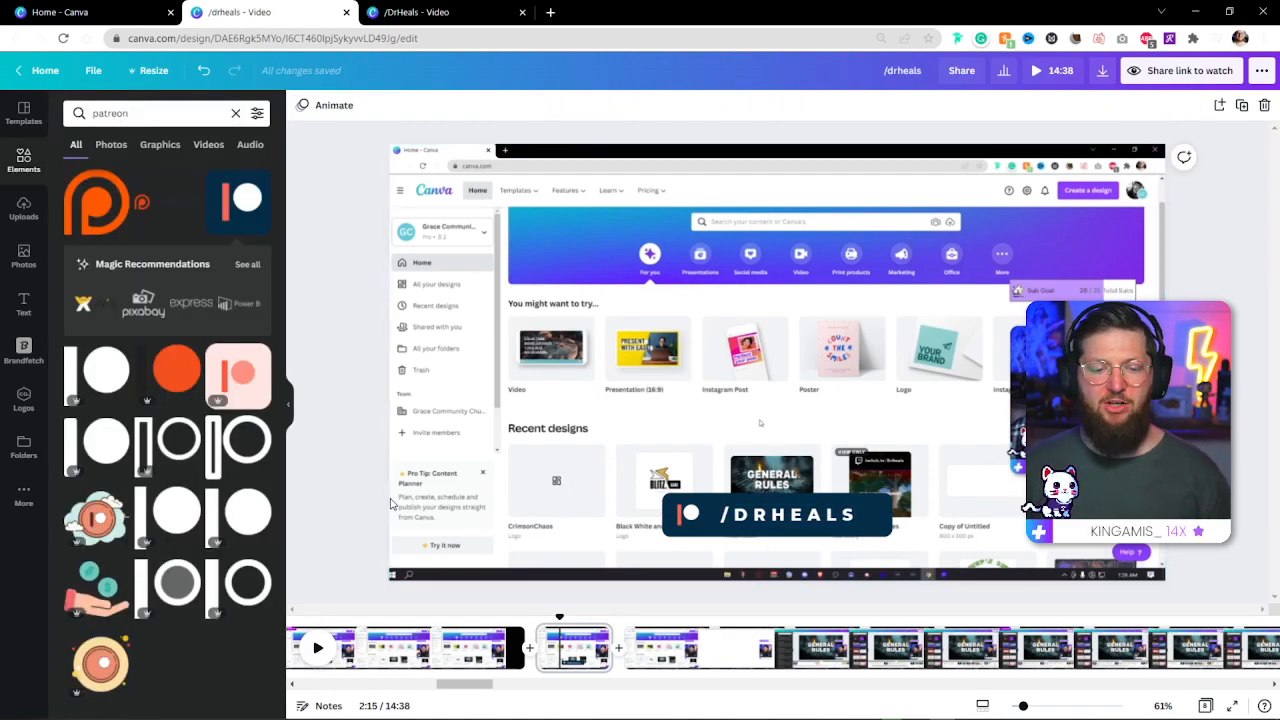
# - Group the banner background, the Patreon logo and the banner text into one object
pyautogui.click(688, 516)
pyautogui.click(784, 520)
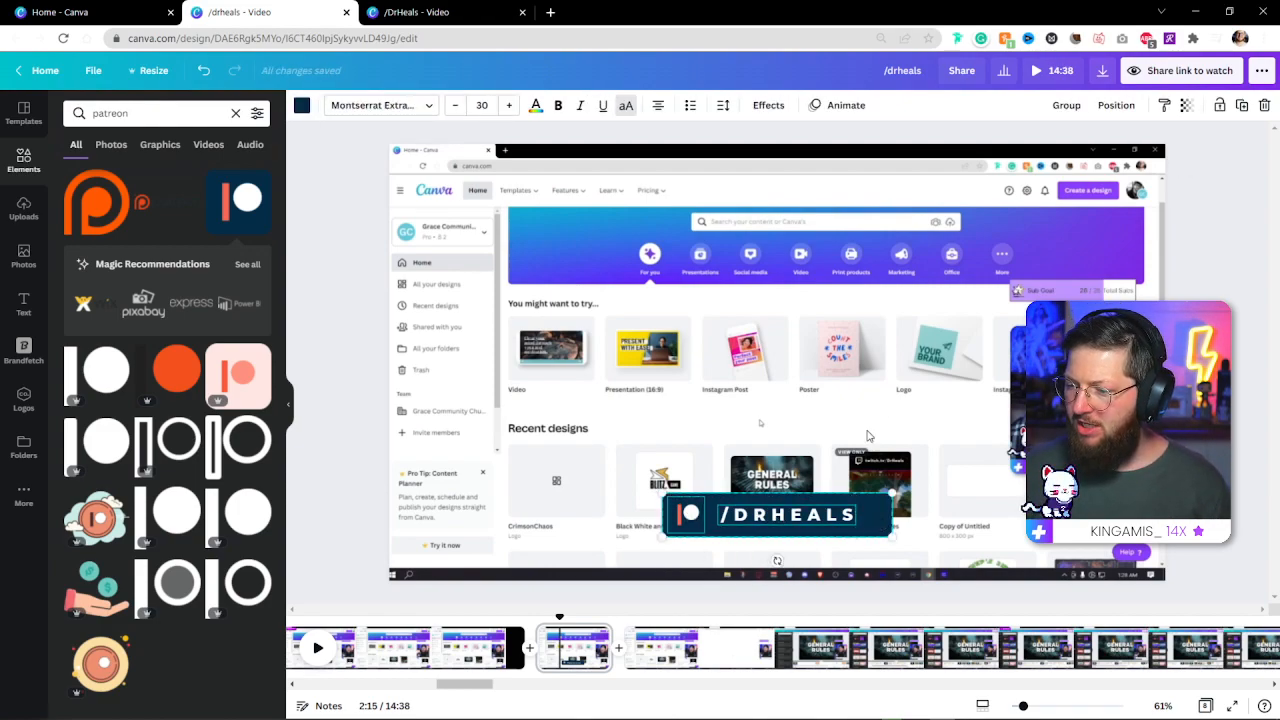
pyautogui.click(1043, 107)
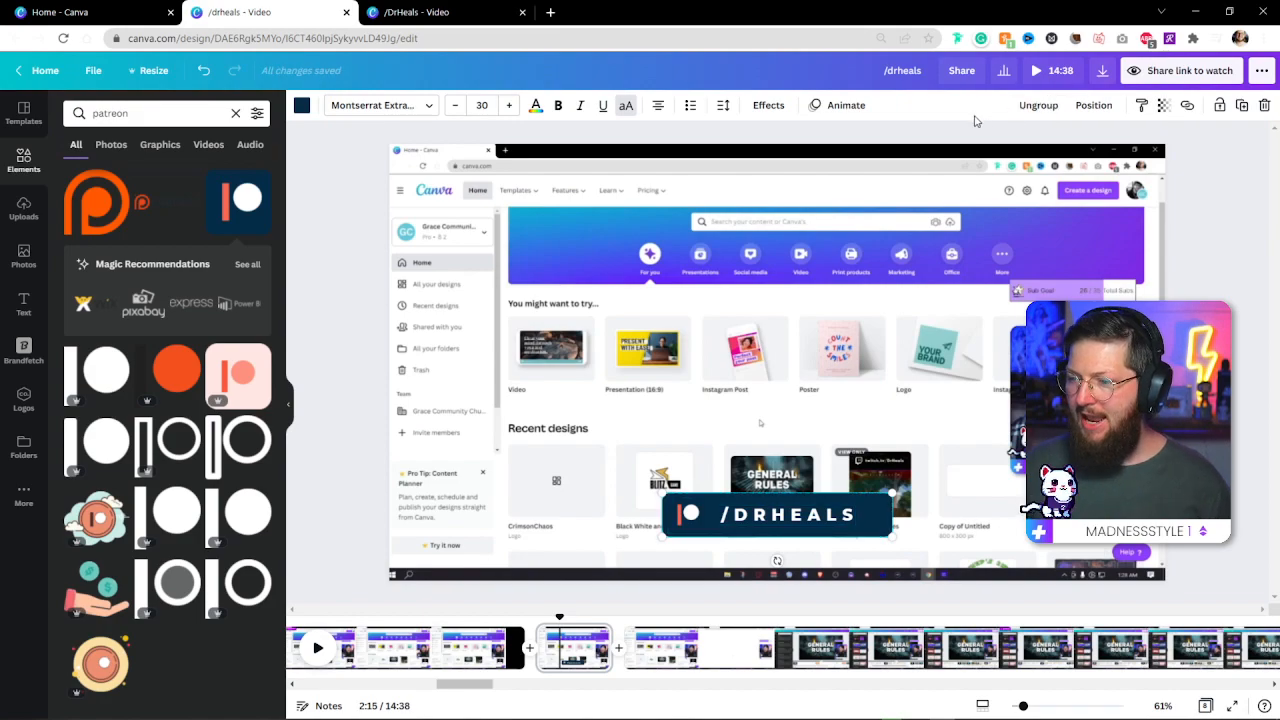
# - Apply the Pop animation to the grouped Patreon banner, set to animate on both entry and exit
pyautogui.click(831, 106)
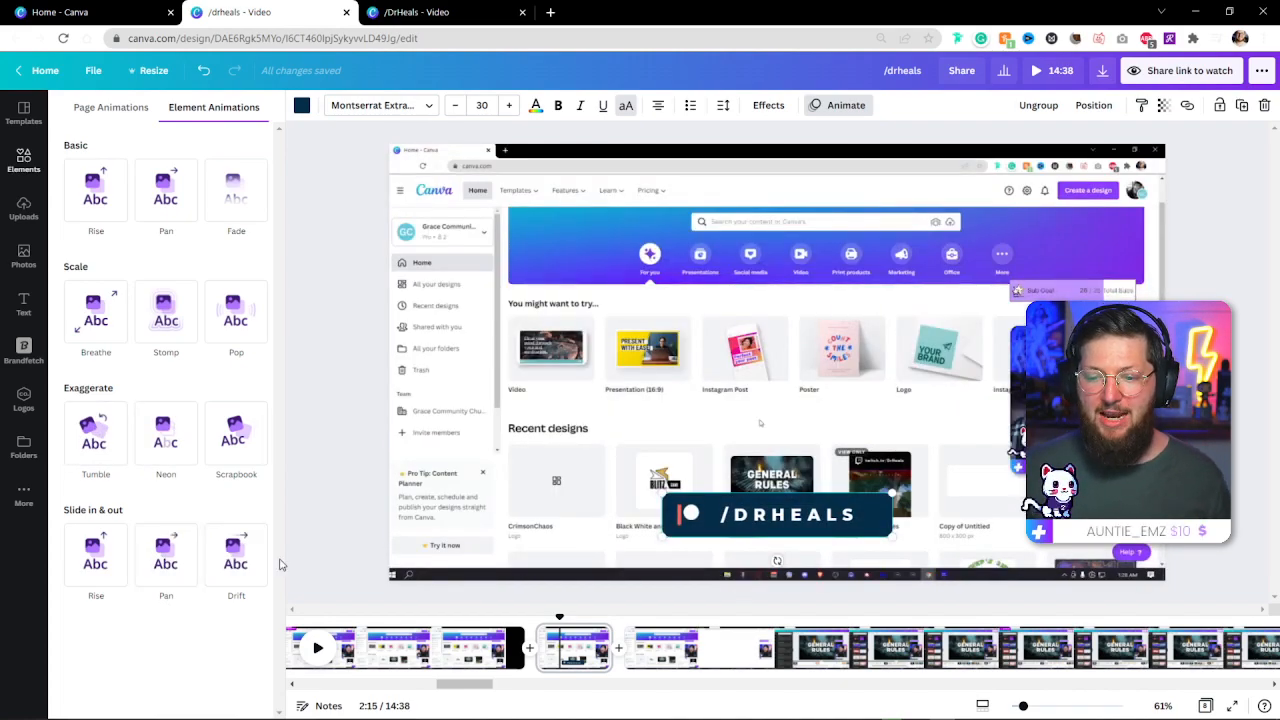
pyautogui.click(267, 558)
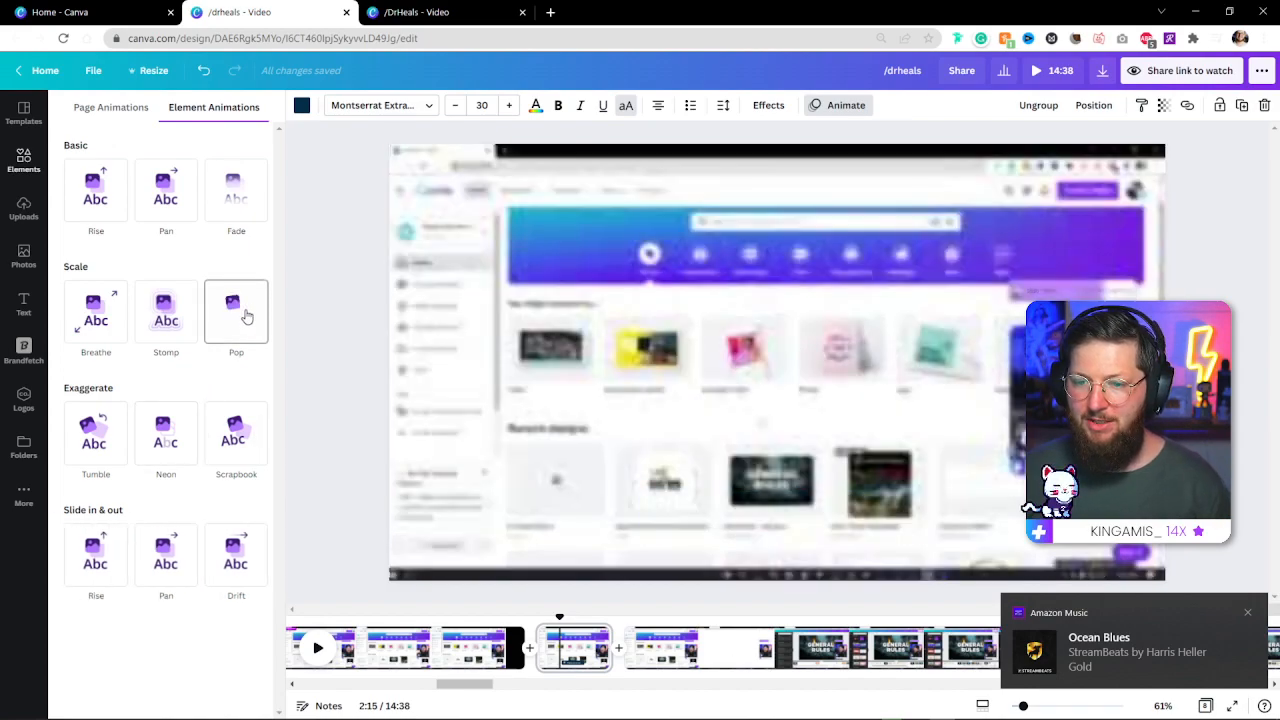
pyautogui.click(240, 314)
pyautogui.click(240, 310)
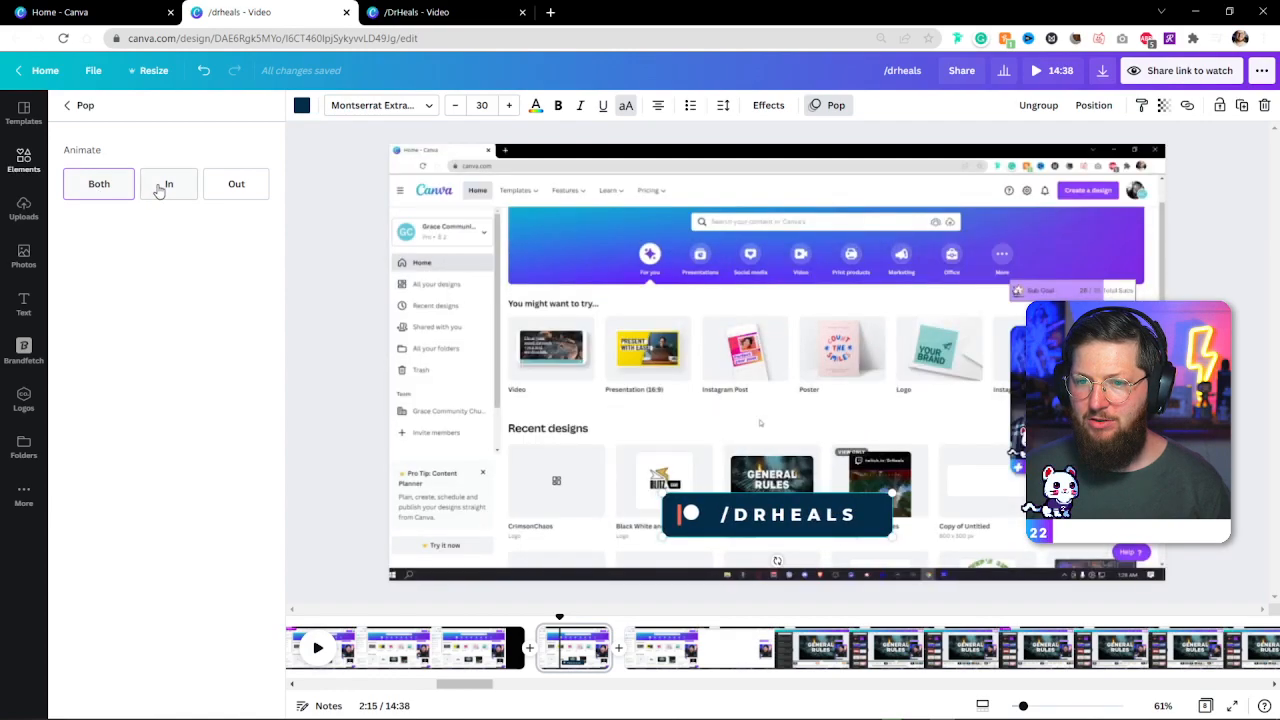
pyautogui.click(319, 220)
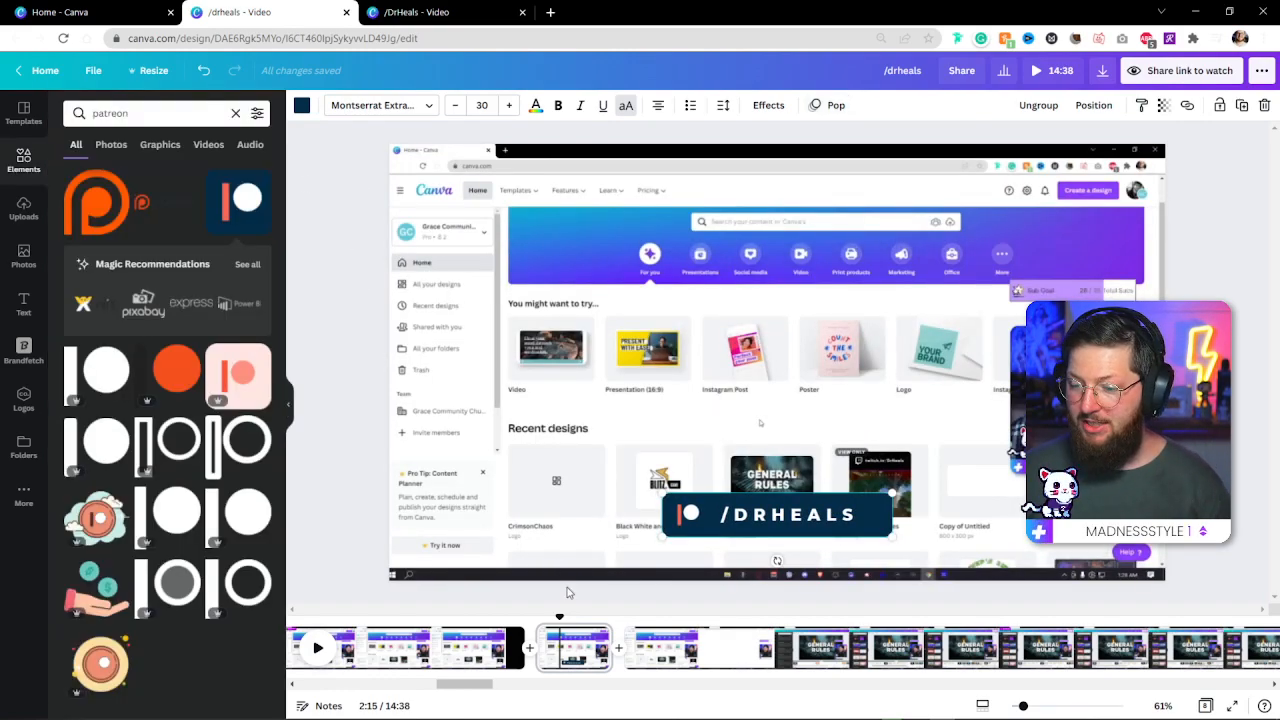
# - Play back the section around the Patreon banner to check how it pops in and out
pyautogui.moveTo(563, 620); pyautogui.dragTo(490, 623)
pyautogui.press('space')
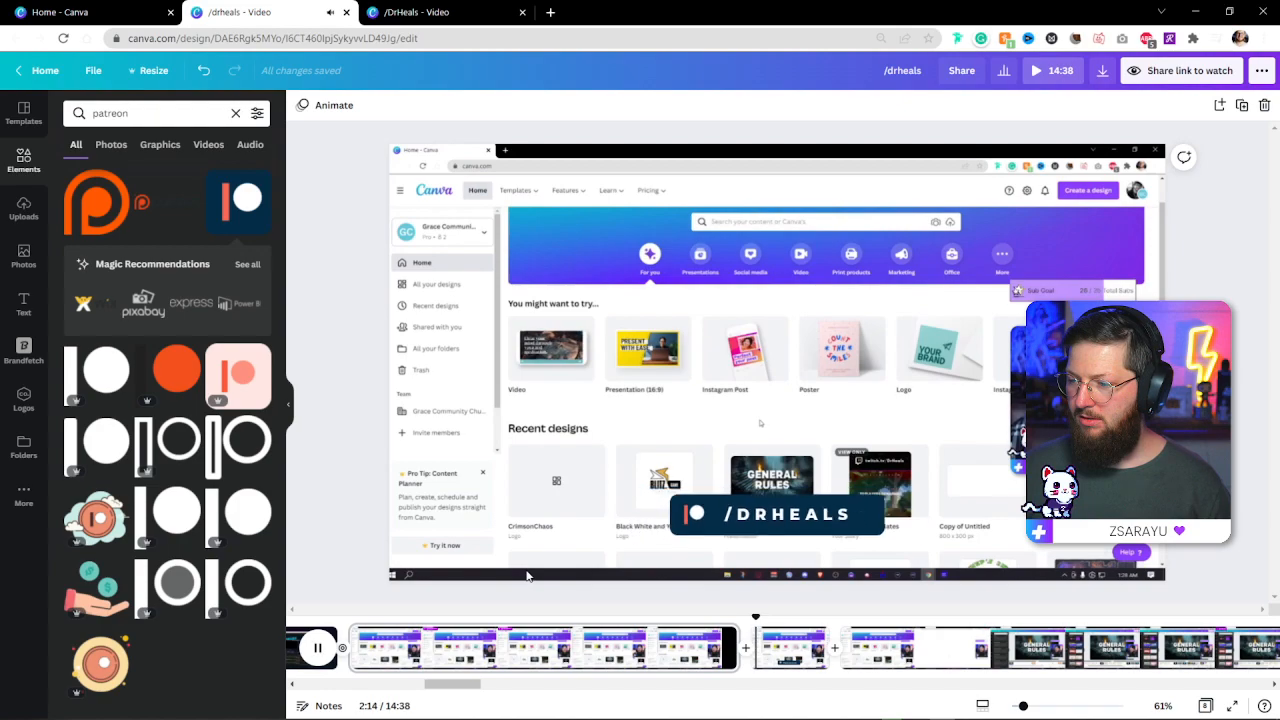
pyautogui.press('space')
pyautogui.moveTo(780, 618); pyautogui.dragTo(709, 617)
pyautogui.press('space')
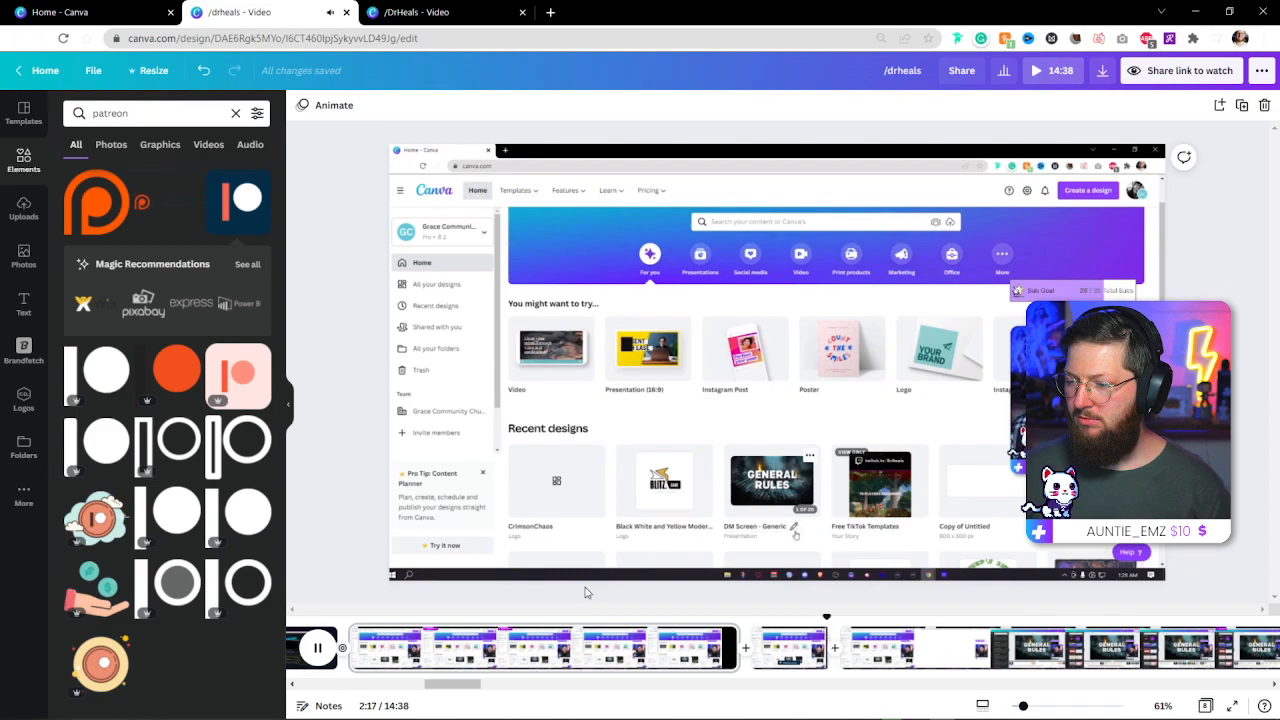
pyautogui.press('space')
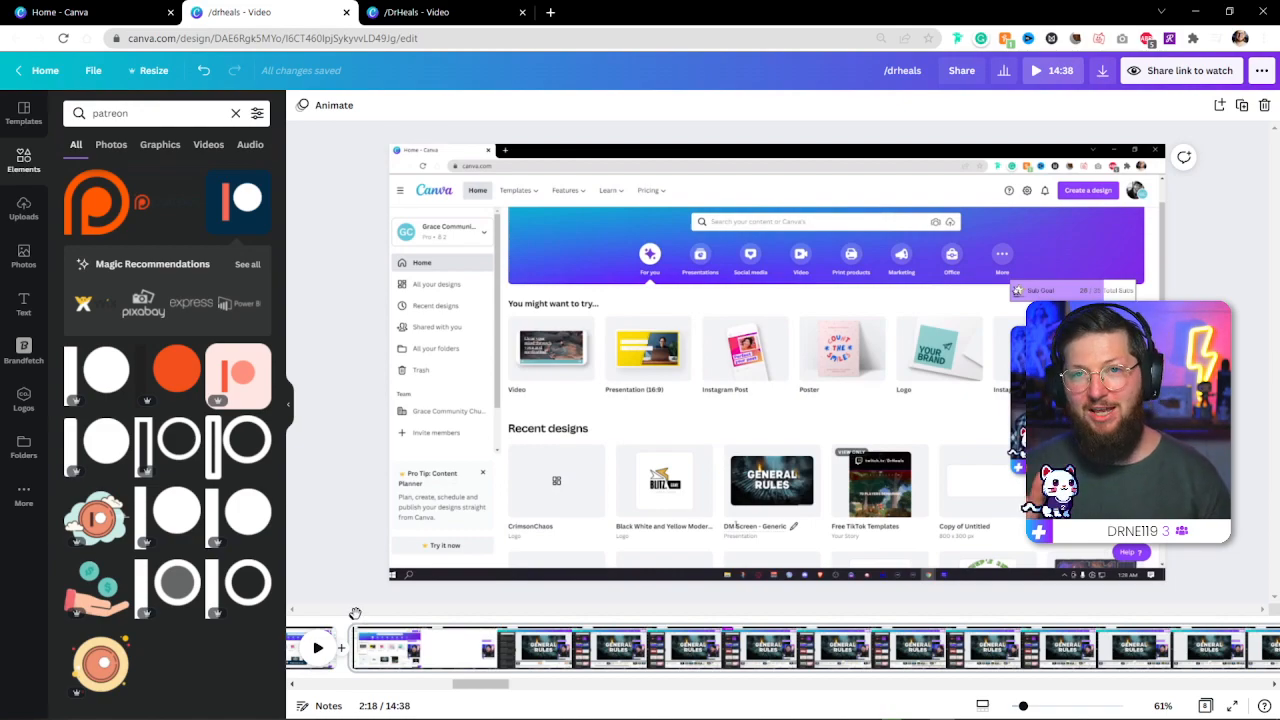
# - Split the closing talking-head footage at 14:04 and 14:08 to isolate a short clip
pyautogui.moveTo(355, 612); pyautogui.dragTo(788, 608)
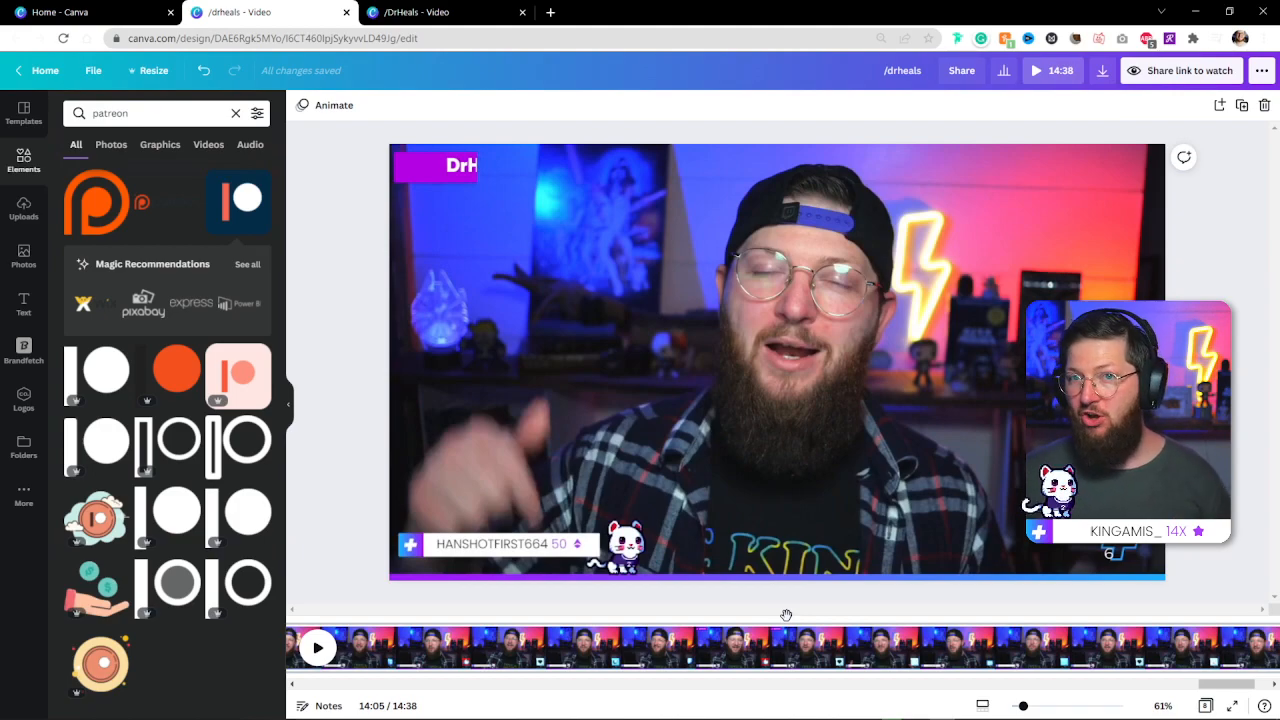
pyautogui.moveTo(790, 615)
pyautogui.mouseDown()
pyautogui.moveTo(746, 614)
pyautogui.moveTo(774, 617)
pyautogui.mouseUp()
pyautogui.press('s')
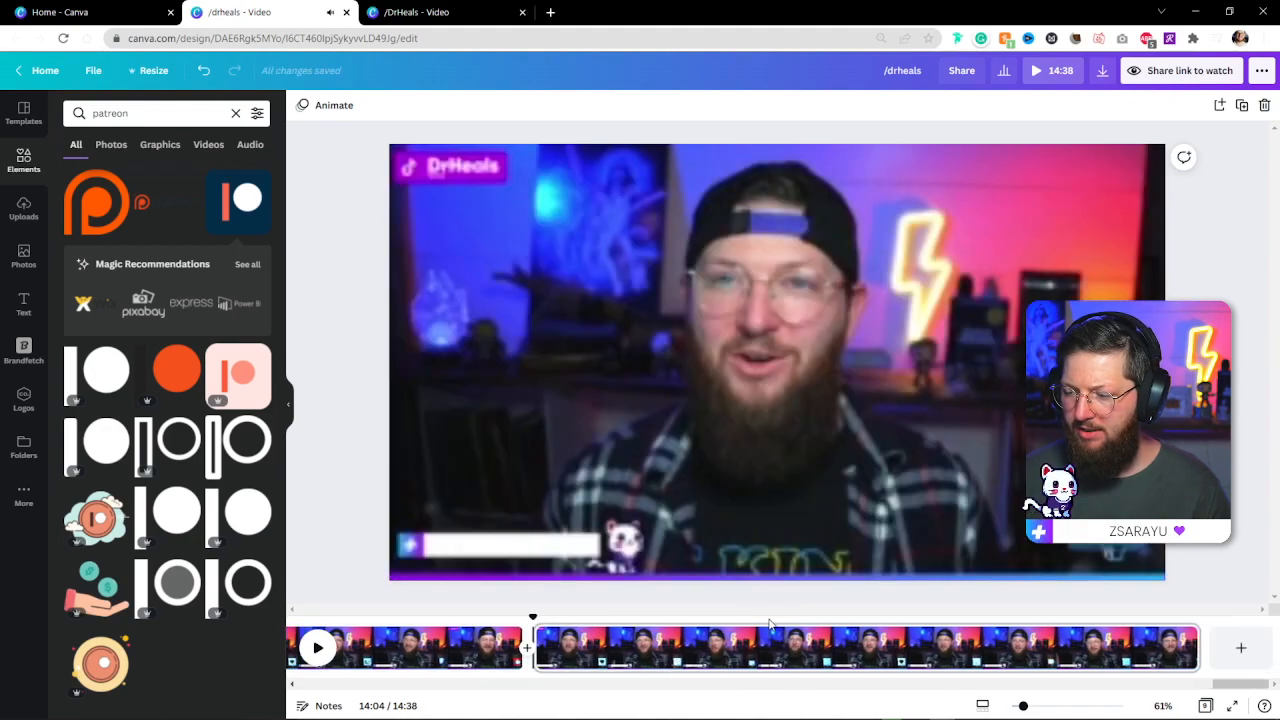
pyautogui.press('space')
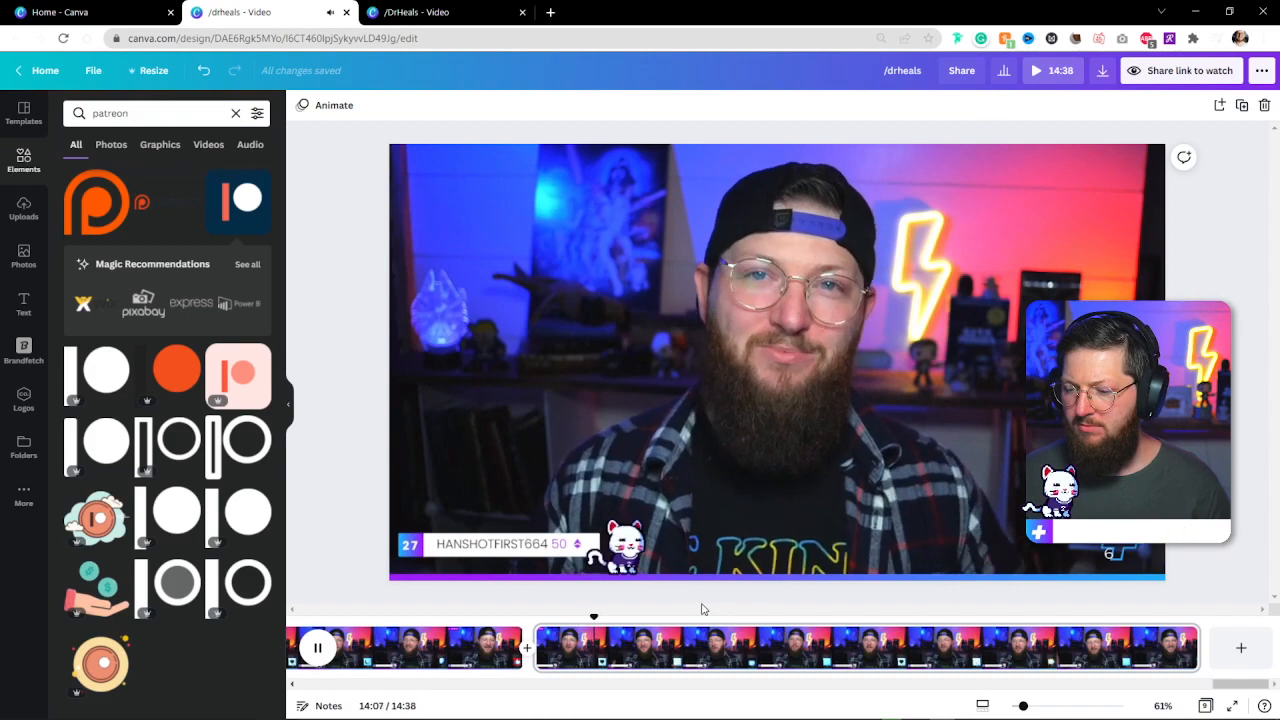
pyautogui.press('s')
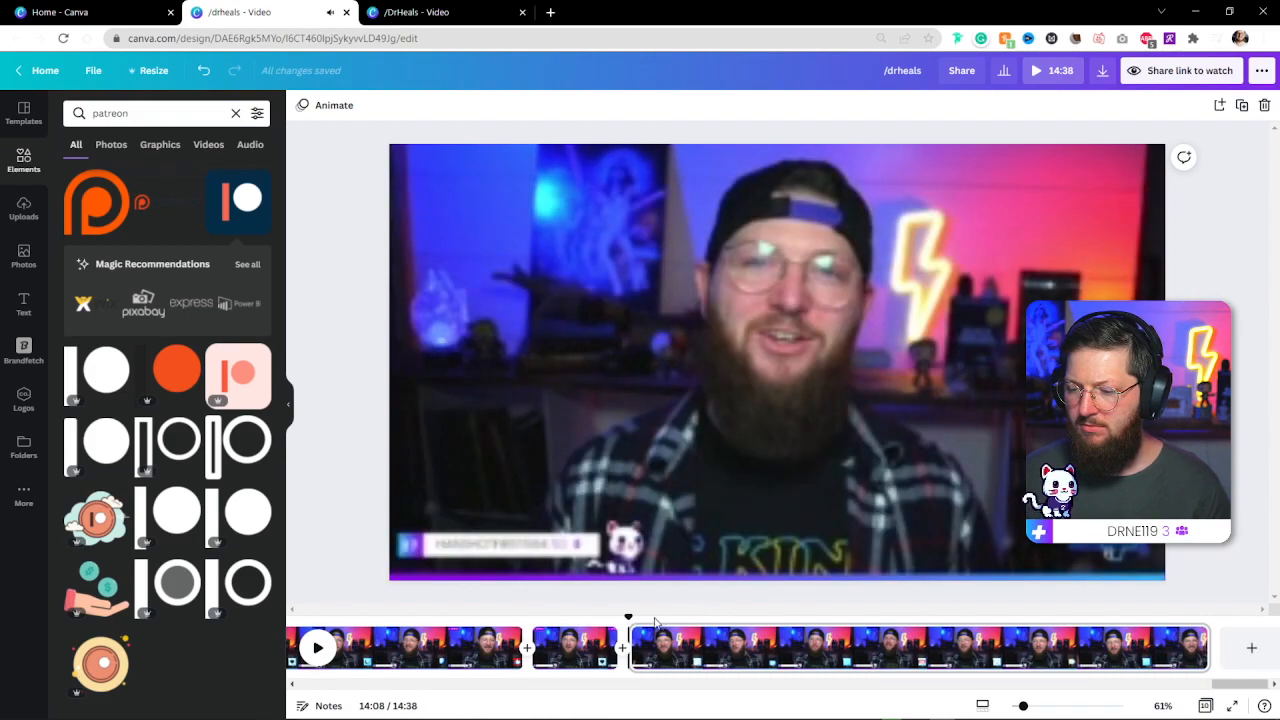
# - Select the short isolated clip, search the elements for subscribe and browse the button graphics
pyautogui.click(575, 640)
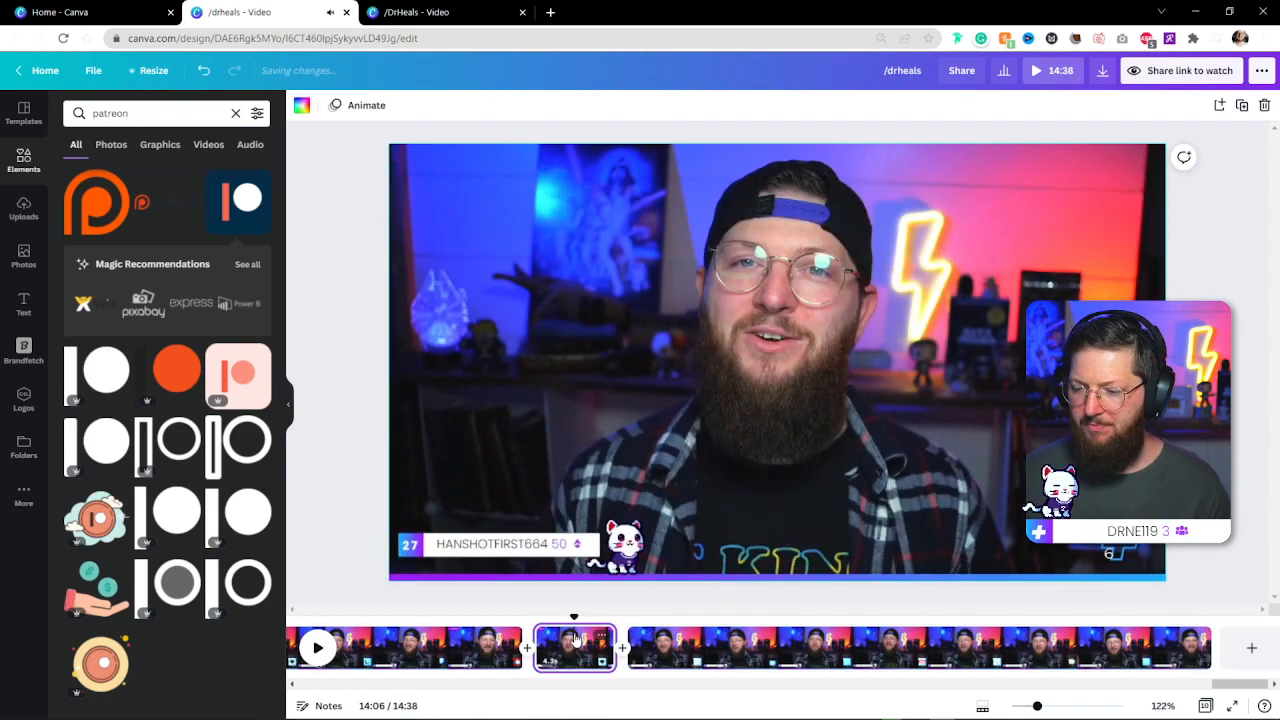
pyautogui.click(85, 113)
pyautogui.write('subs')
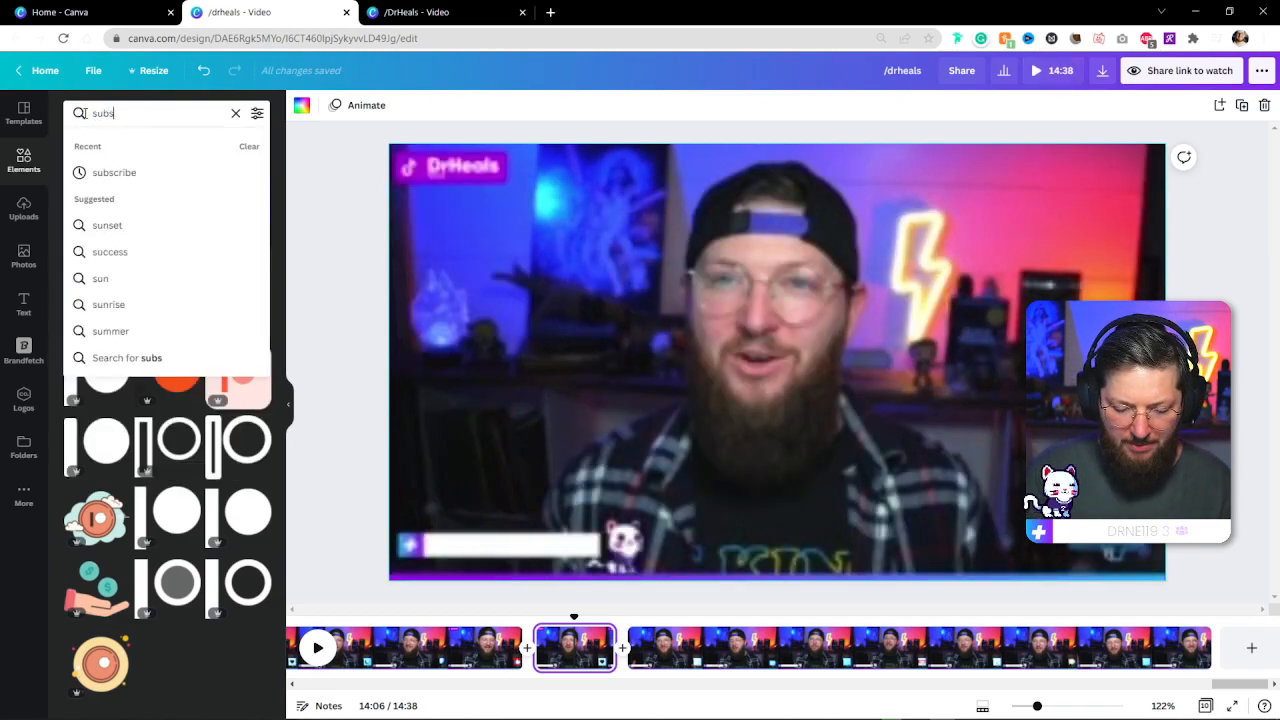
pyautogui.write('cribe')
pyautogui.press('Return')
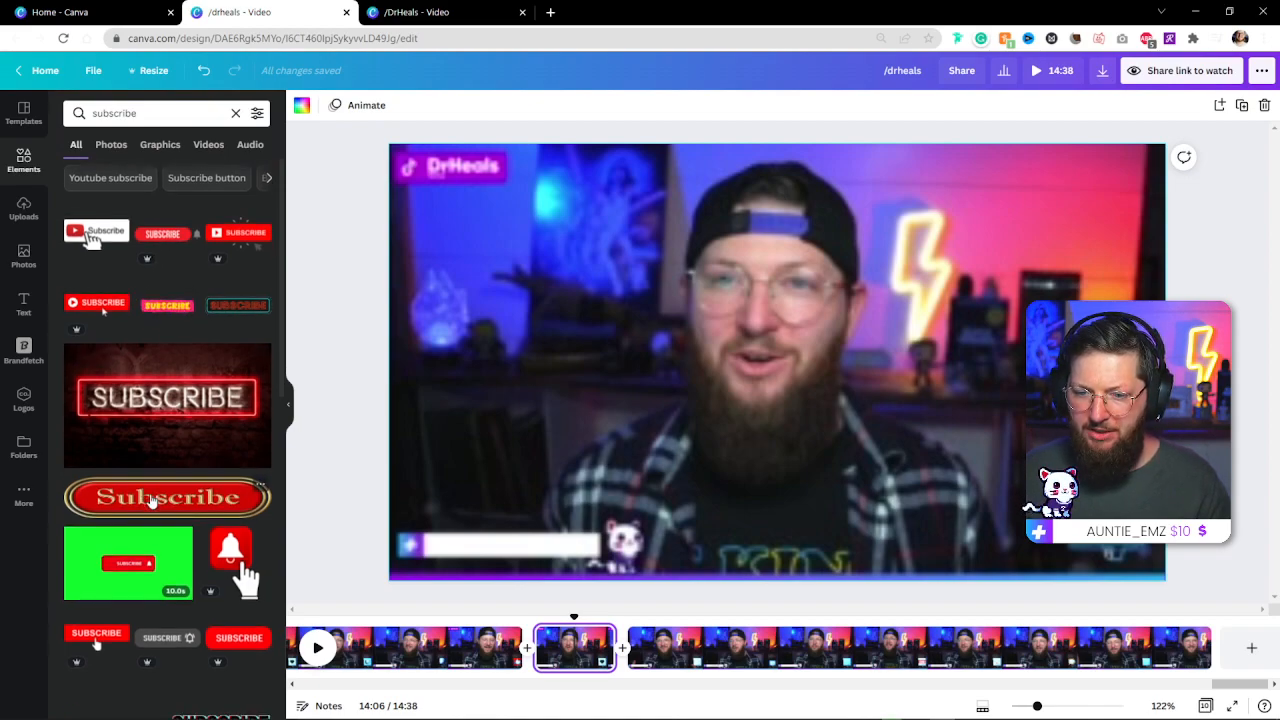
pyautogui.scroll(-3, 200, 400)
pyautogui.scroll(-2, 217, 430)
pyautogui.scroll(-2, 217, 430)
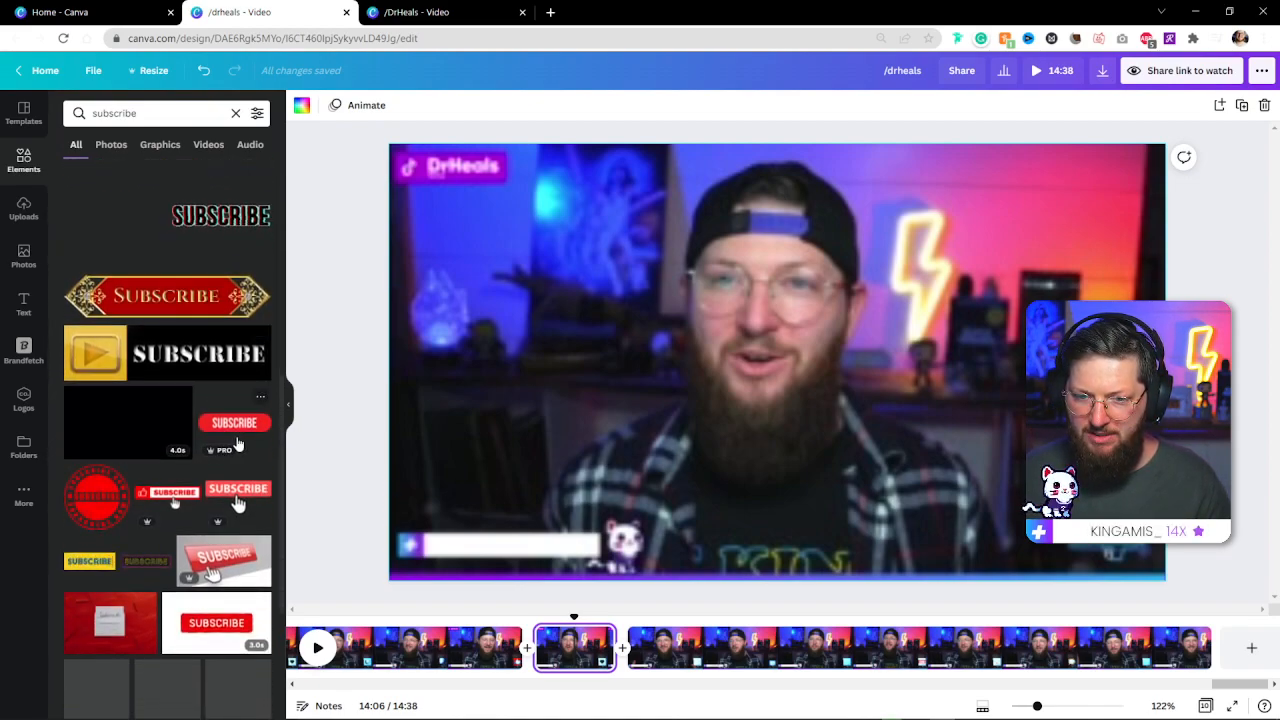
pyautogui.scroll(2, 240, 435)
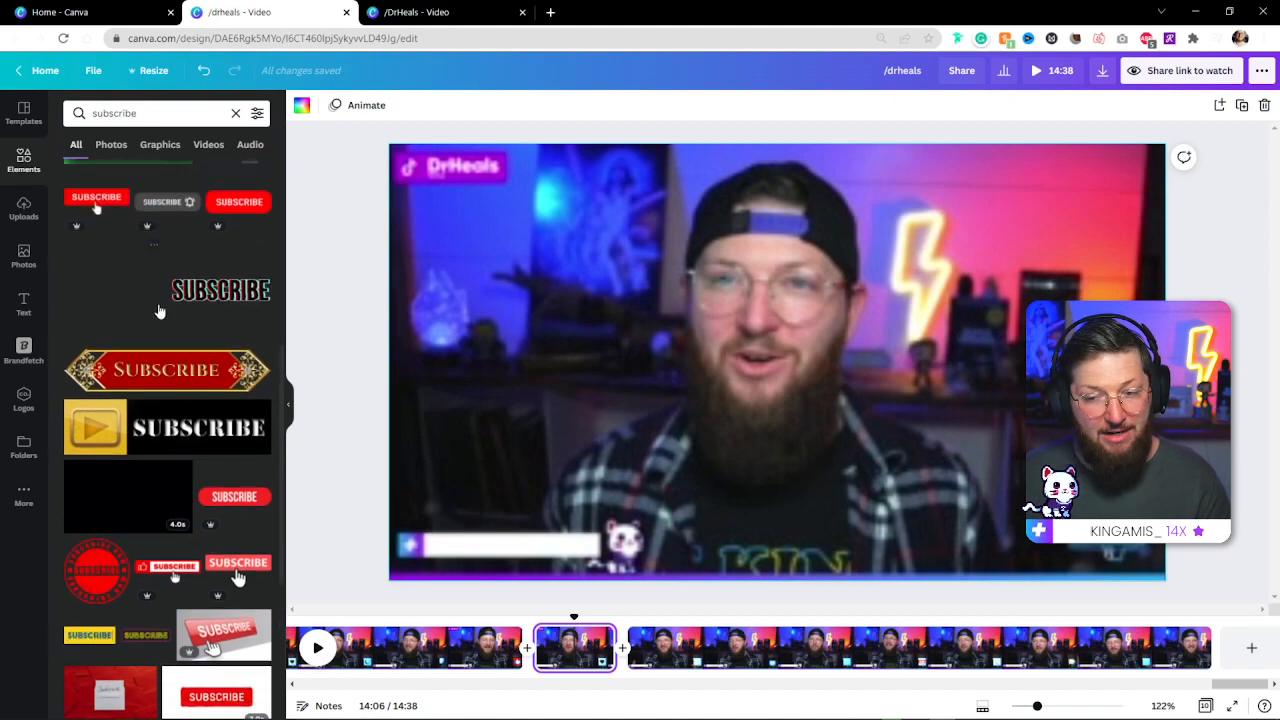
pyautogui.scroll(-4, 140, 310)
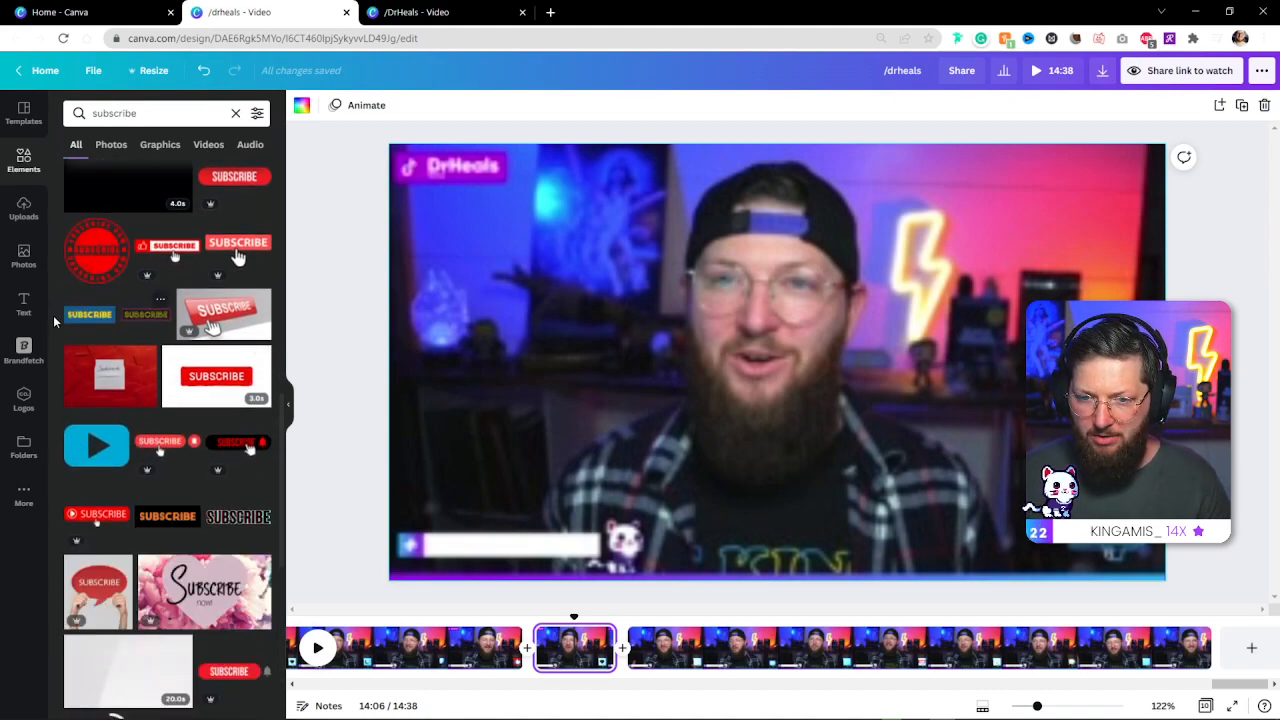
pyautogui.scroll(-3, 200, 218)
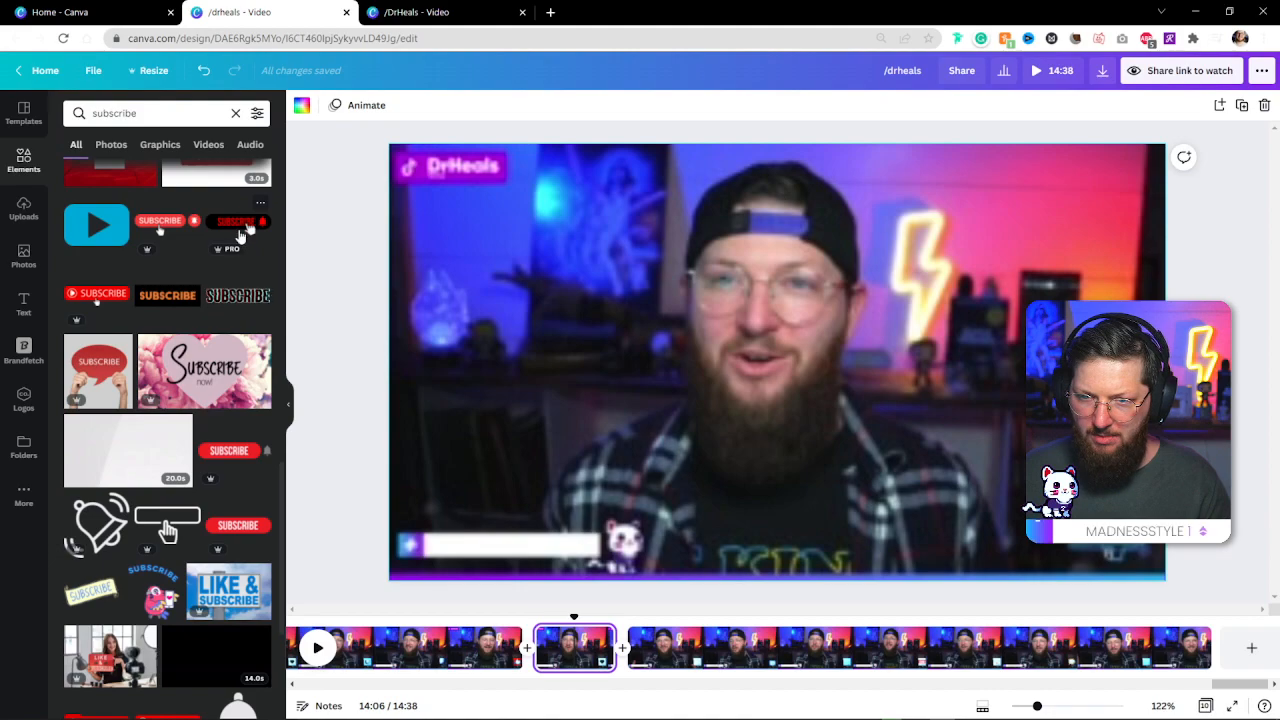
# - Try the black Subscribe graphic with the red bell on the clip, and delete it
pyautogui.click(240, 224)
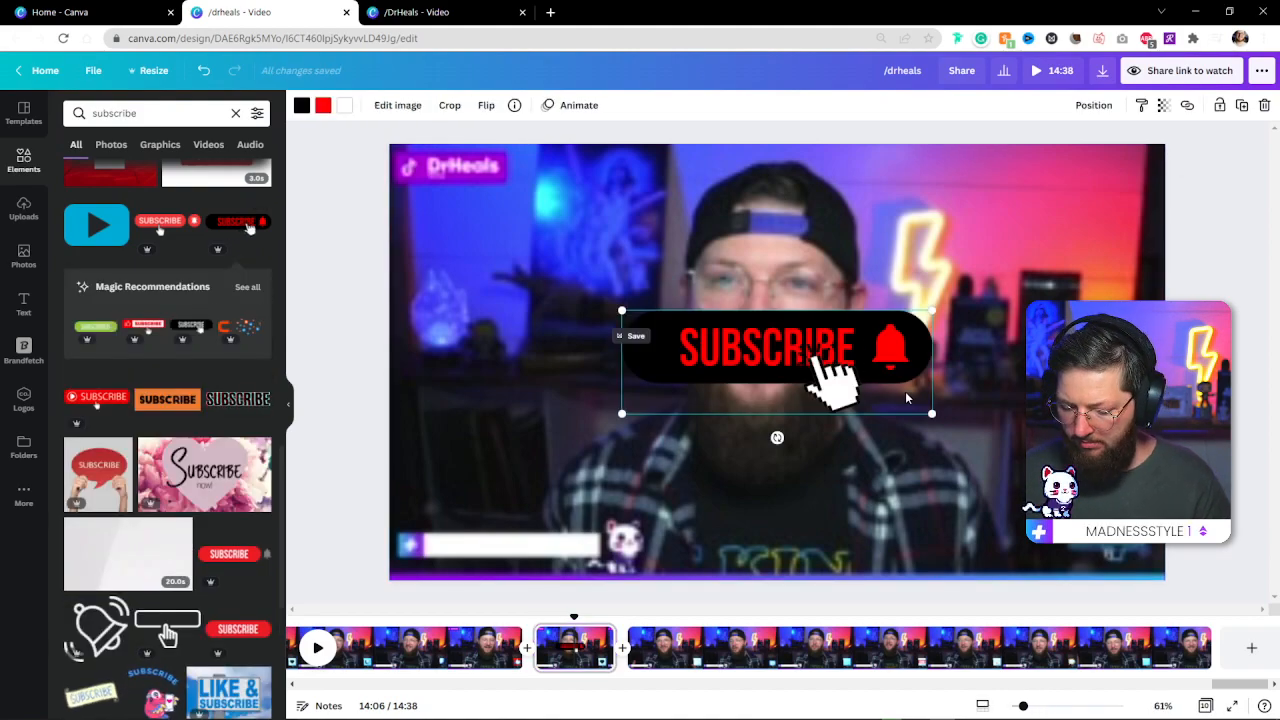
pyautogui.press('Delete')
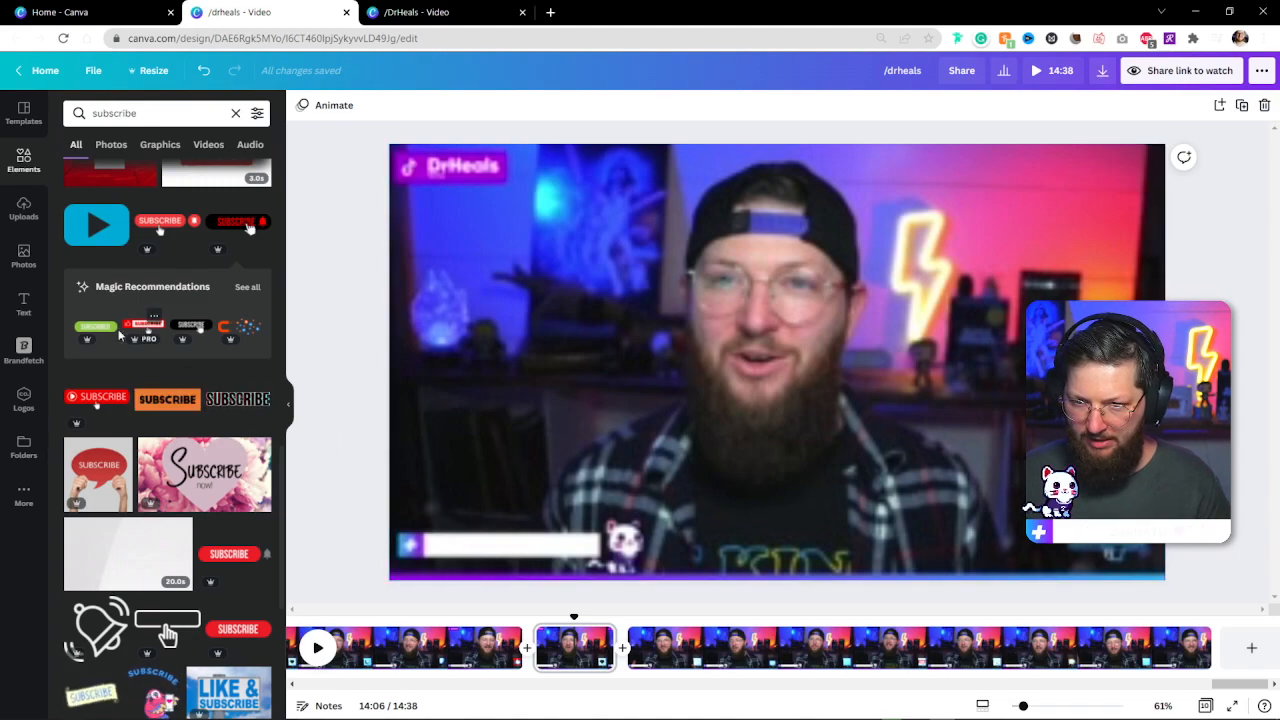
# - Add the red Subscribe button graphic with the play icon, scale it down and place it at the lower centre of the frame
pyautogui.scroll(-3, 160, 400)
pyautogui.scroll(-3, 203, 393)
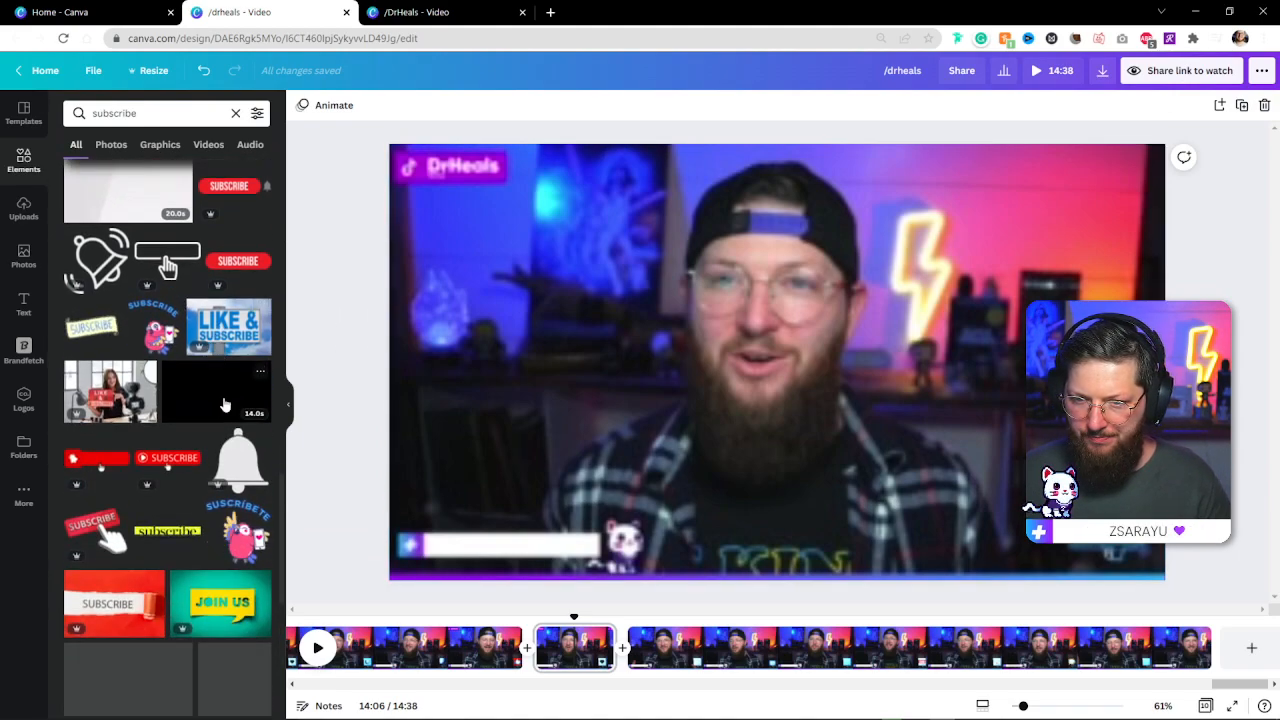
pyautogui.scroll(10, 228, 400)
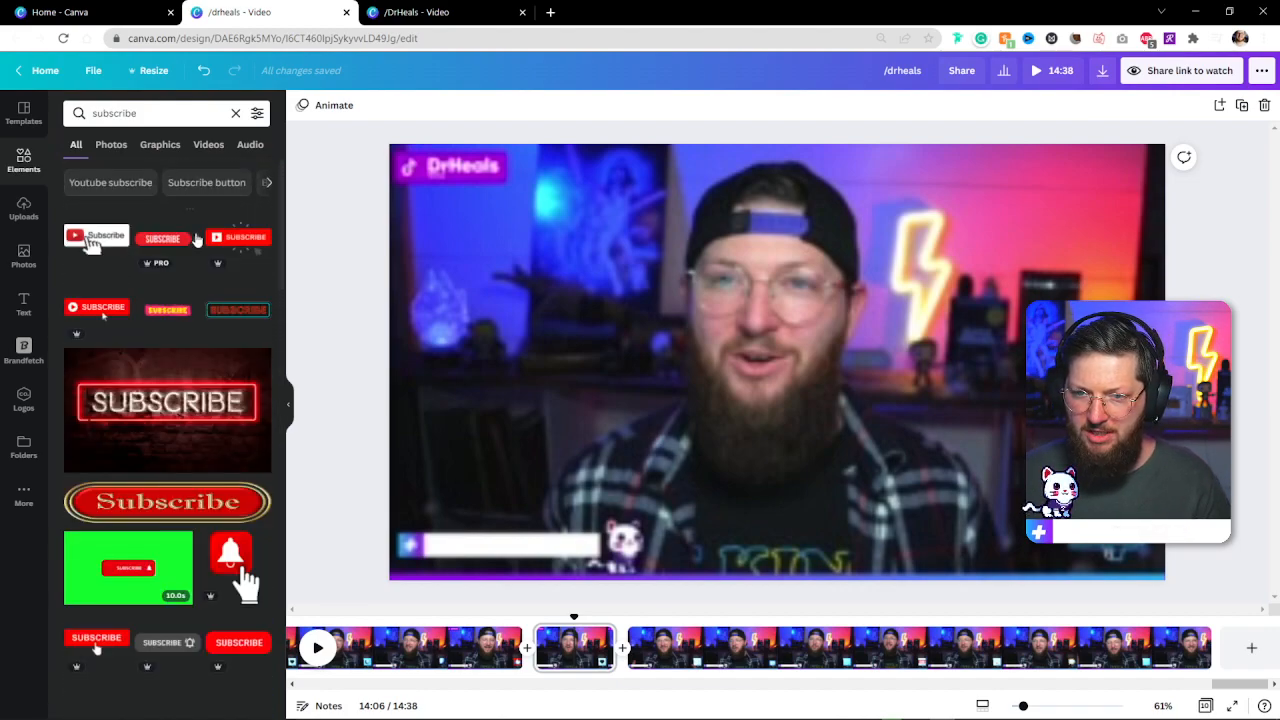
pyautogui.click(243, 247)
pyautogui.moveTo(925, 446); pyautogui.dragTo(804, 523)
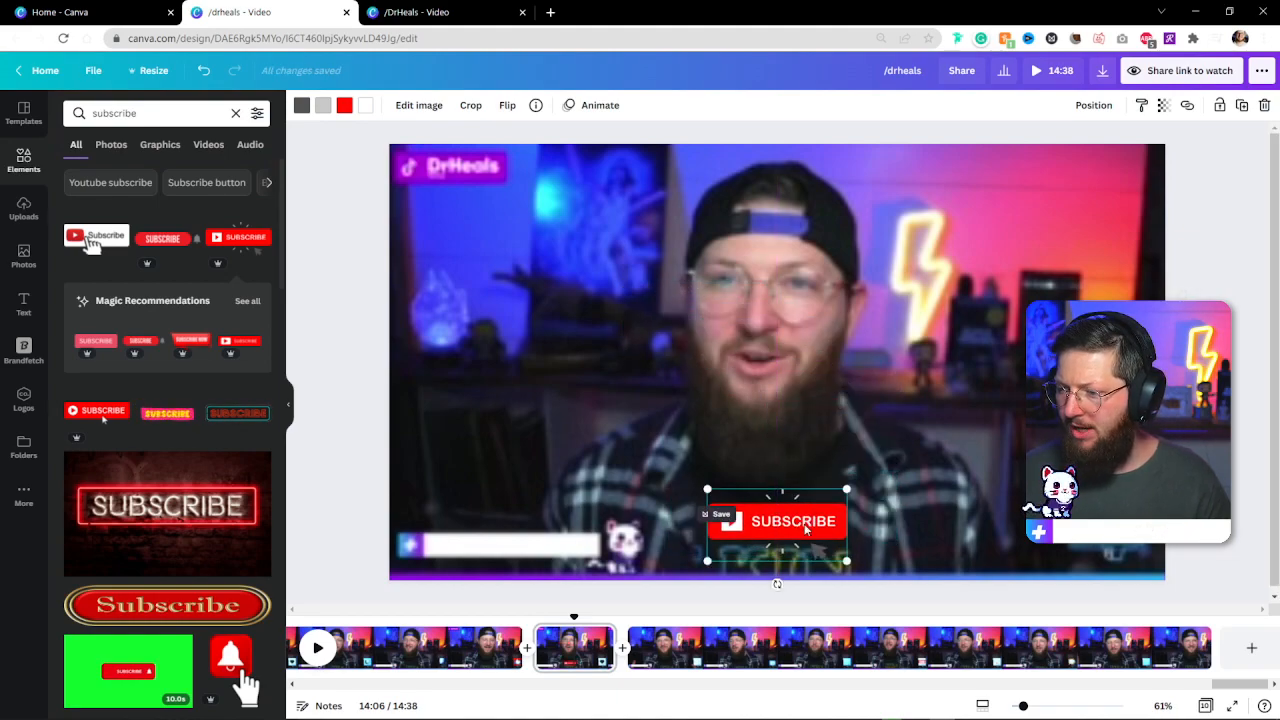
# - Apply the Slide in & out Rise animation to the Subscribe button and play back the clip
pyautogui.click(614, 105)
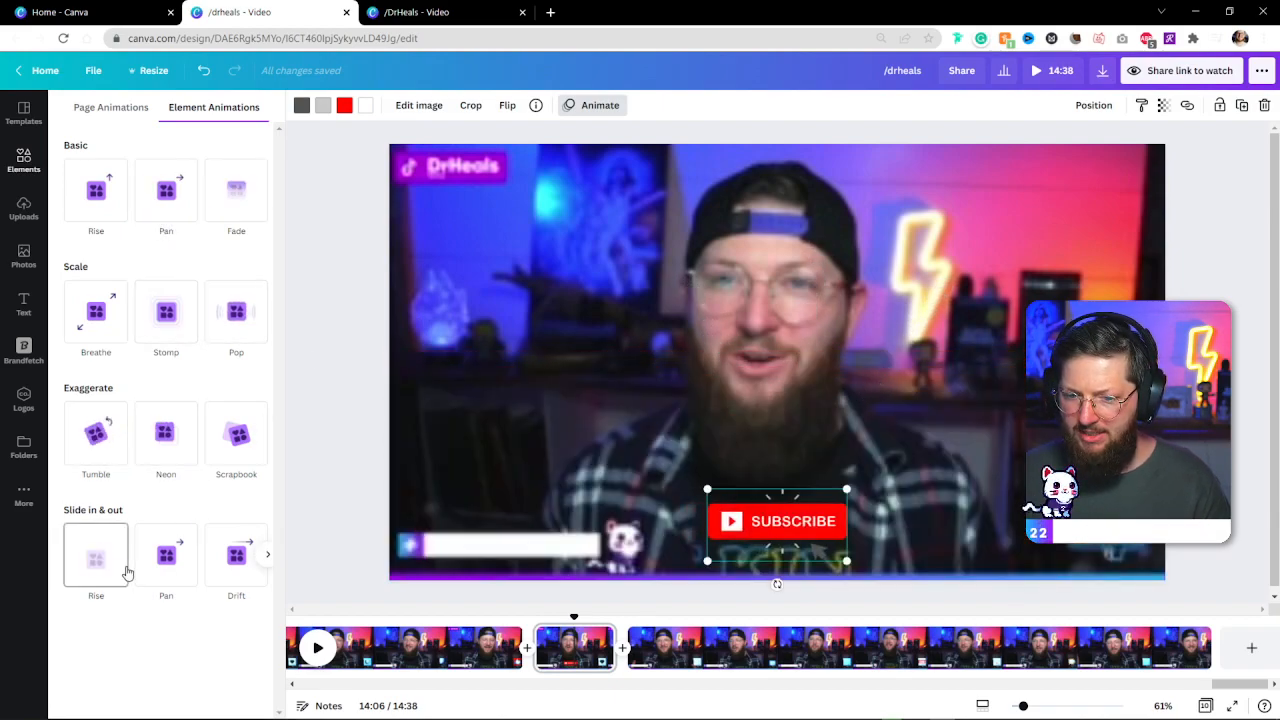
pyautogui.click(92, 563)
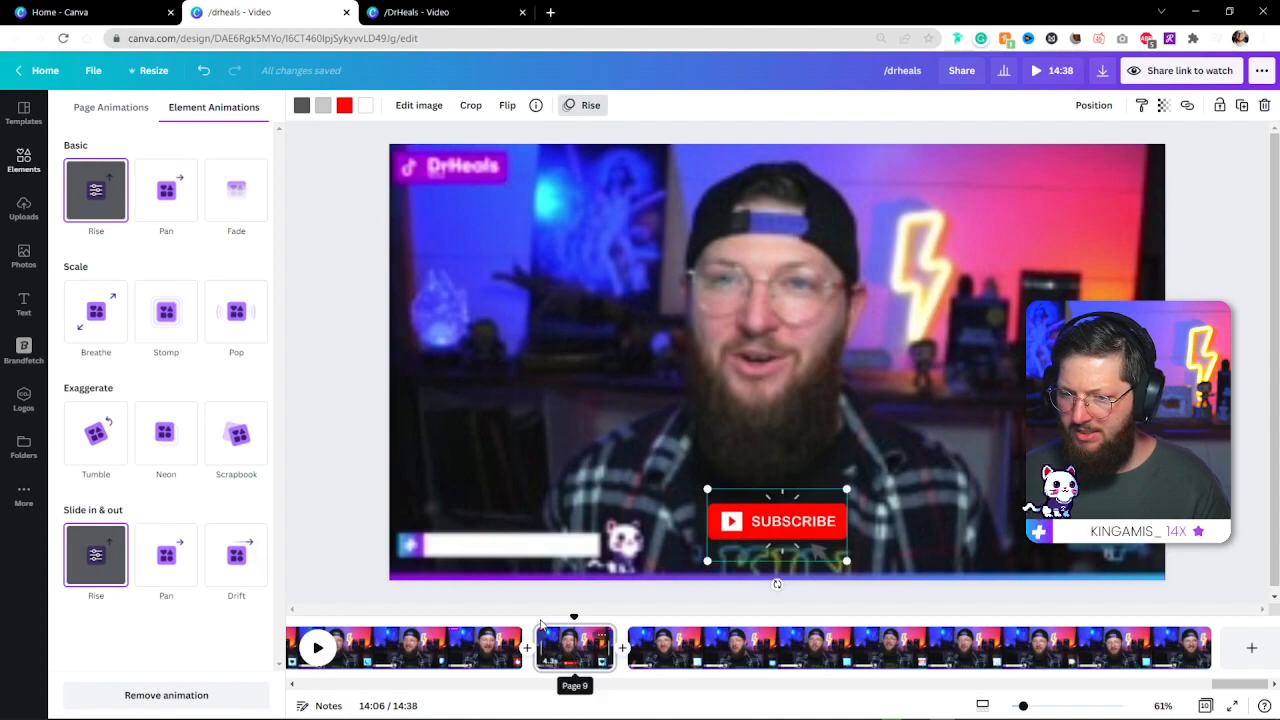
pyautogui.click(491, 610)
pyautogui.press('space')
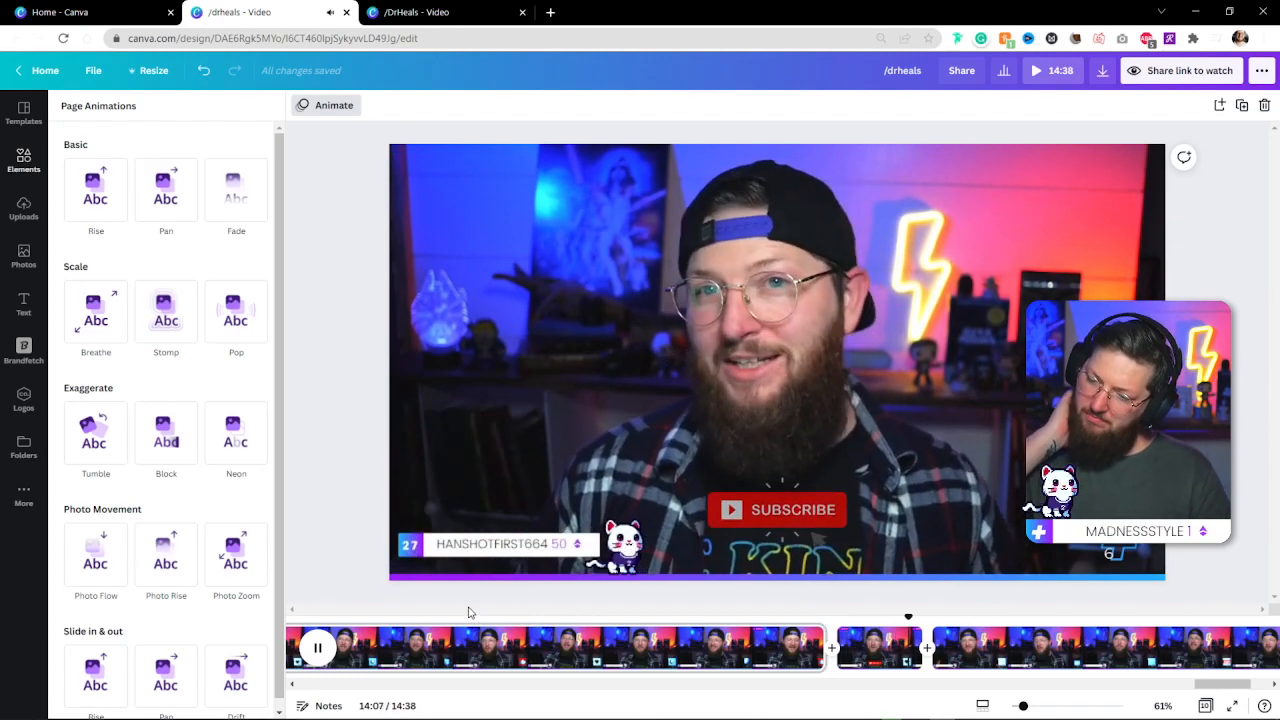
pyautogui.press('space')
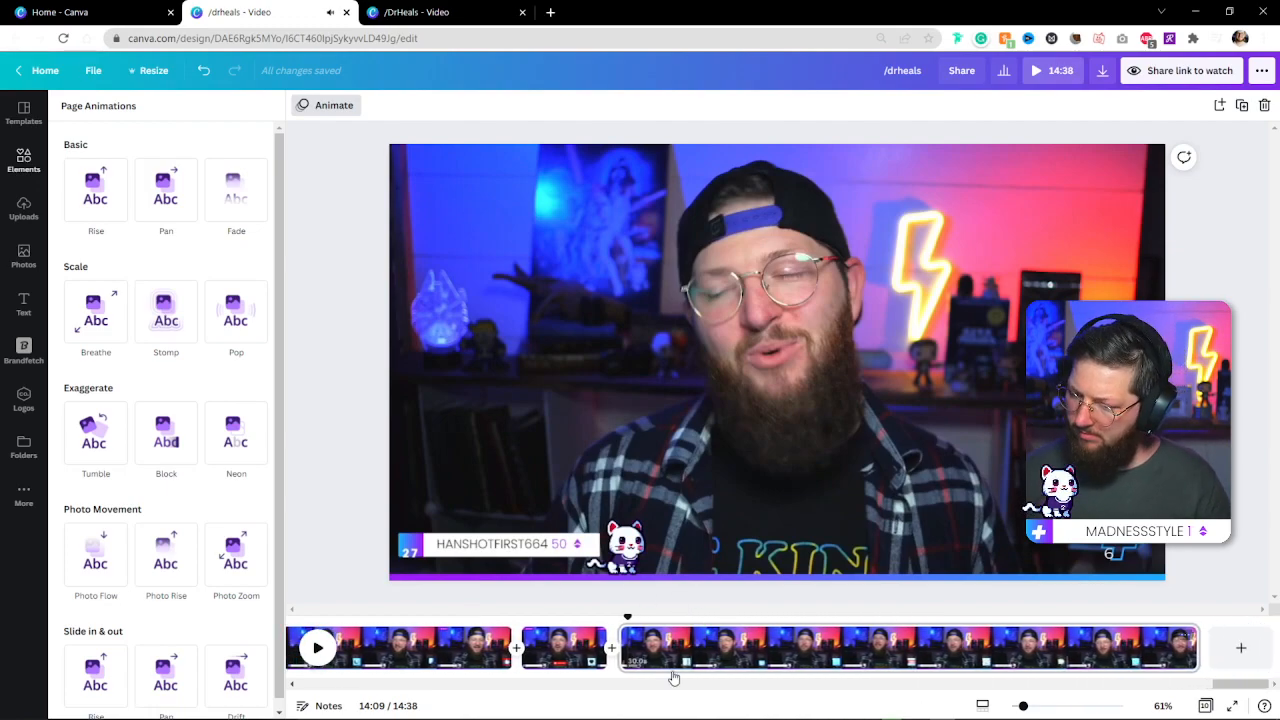
# - Turn on Reverse Animate Out for the Subscribe button's Rise animation
pyautogui.click(574, 648)
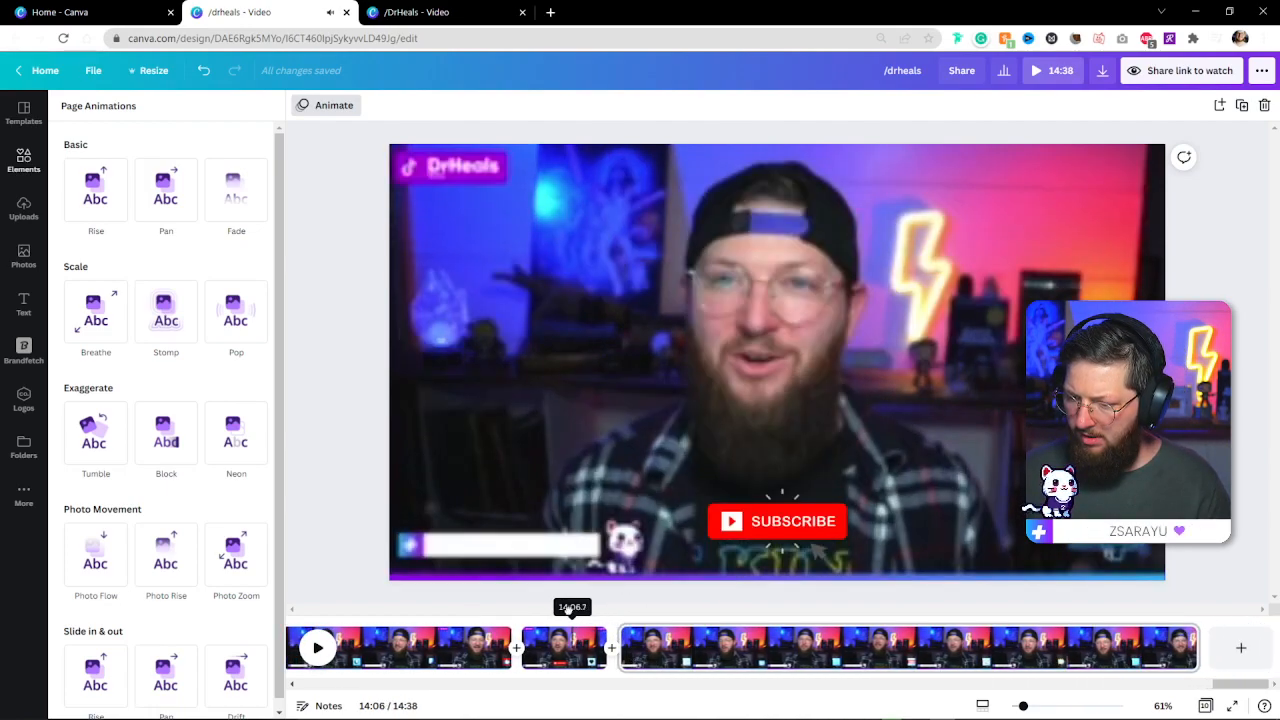
pyautogui.click(771, 519)
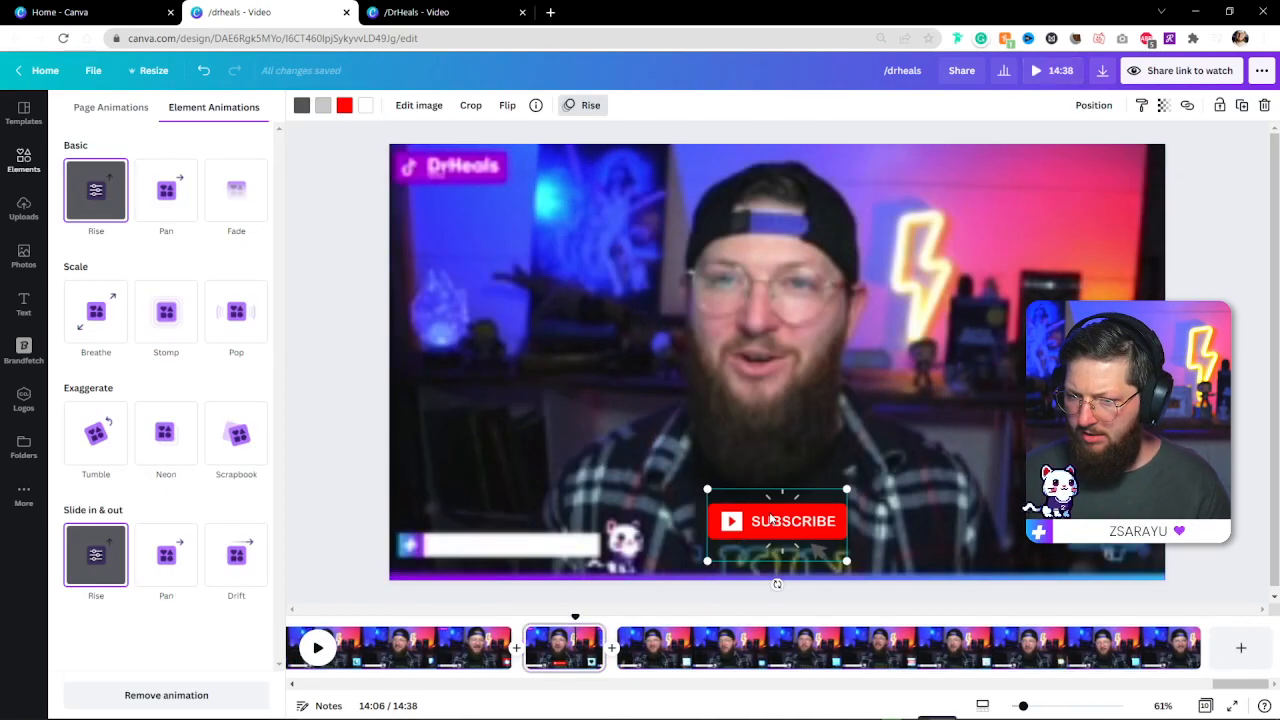
pyautogui.click(99, 562)
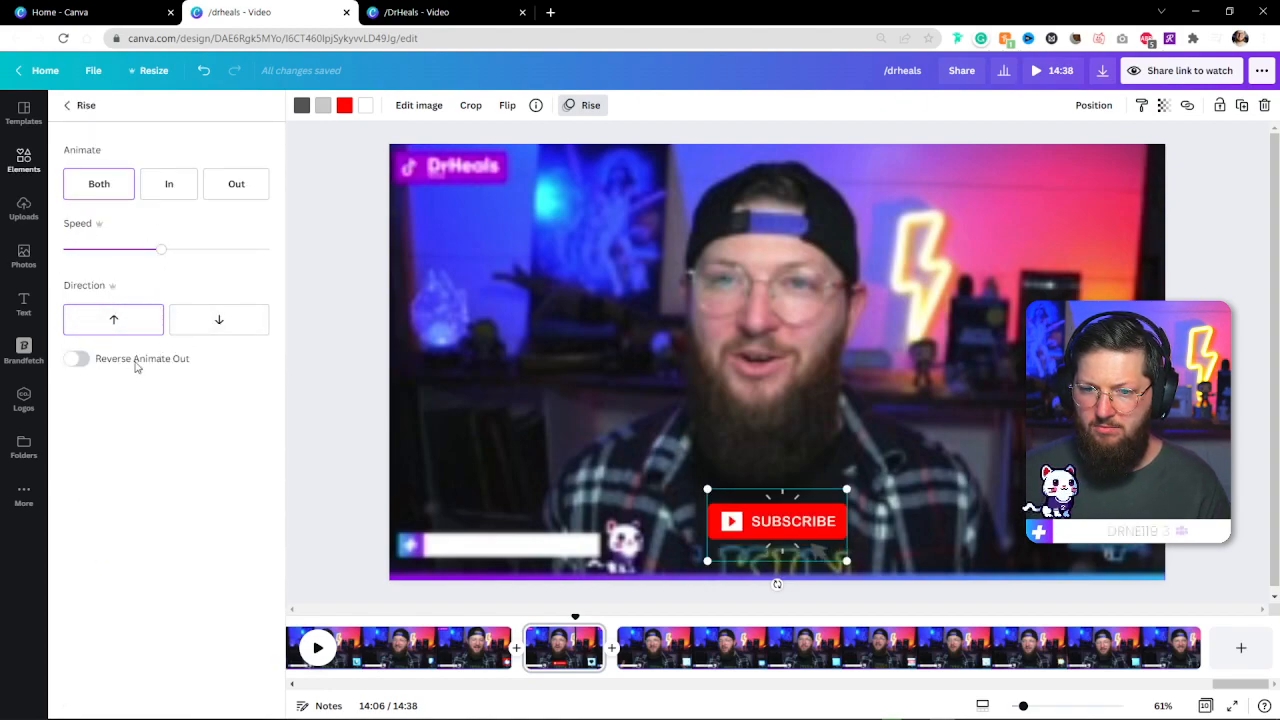
pyautogui.click(77, 359)
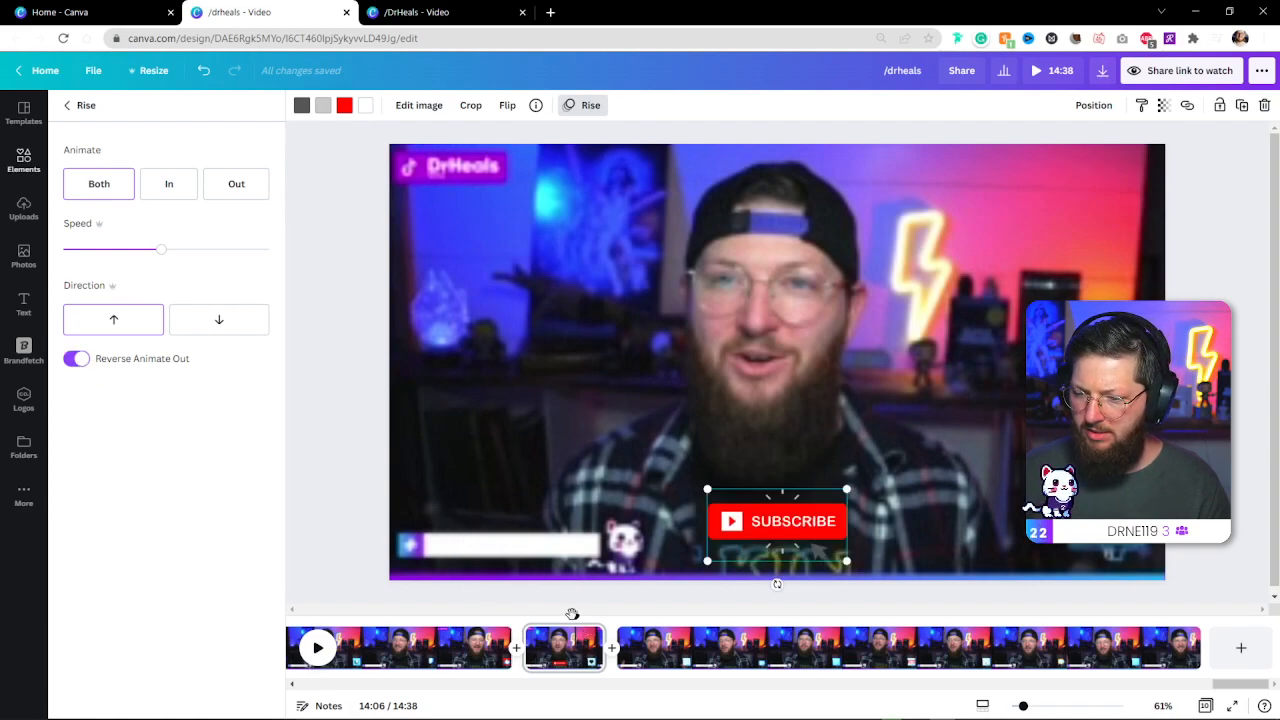
# - Play back the Subscribe clip from about 14:04 to check the button's entrance and exit animation
pyautogui.moveTo(571, 614); pyautogui.dragTo(497, 612)
pyautogui.press('space')
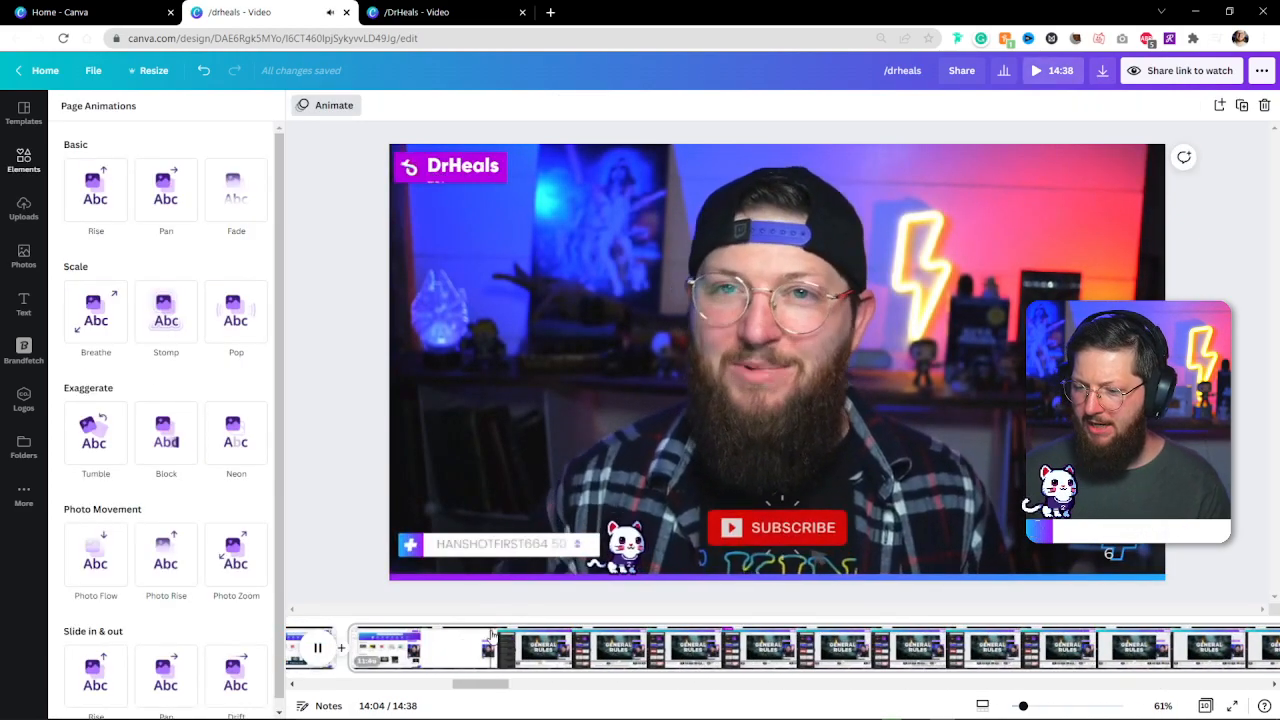
pyautogui.moveTo(490, 718)
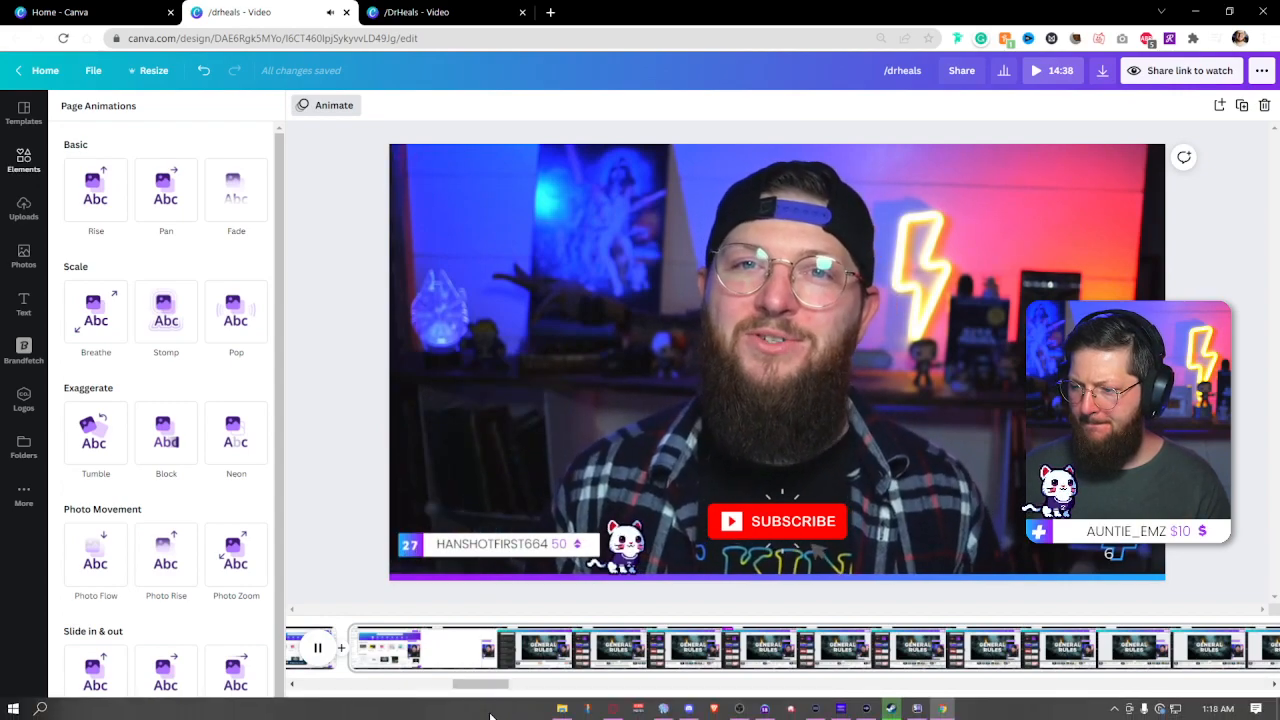
pyautogui.press('space')
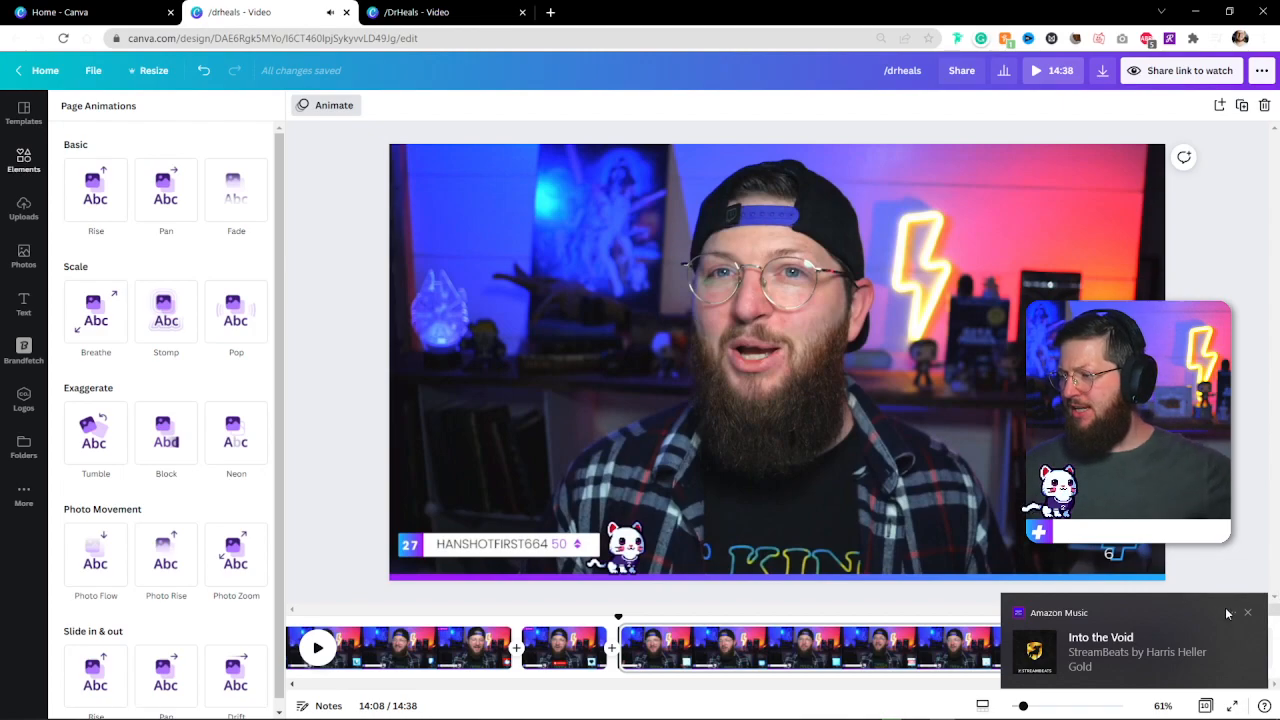
pyautogui.click(1246, 614)
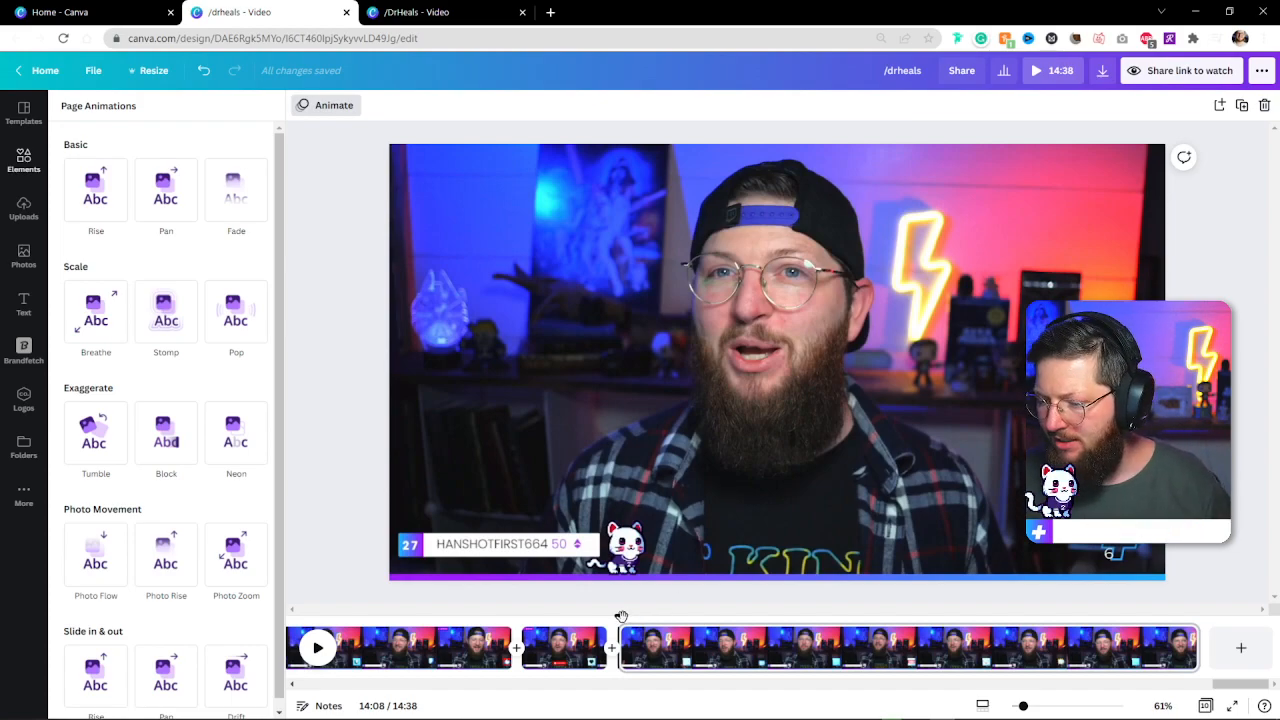
# - Split the last clip at about 14:19 and again at about 14:22 to isolate a short segment, and select it
pyautogui.moveTo(630, 612); pyautogui.dragTo(586, 610)
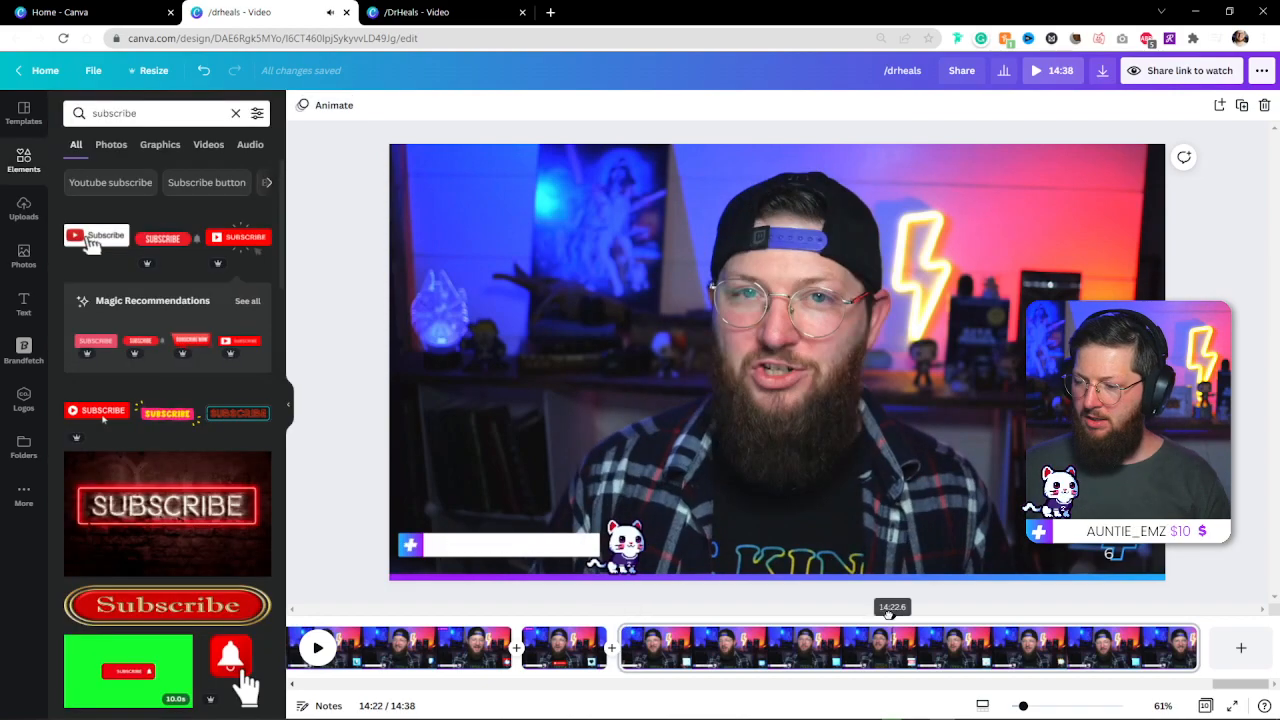
pyautogui.moveTo(891, 608); pyautogui.dragTo(801, 620)
pyautogui.press('space')
pyautogui.press('space')
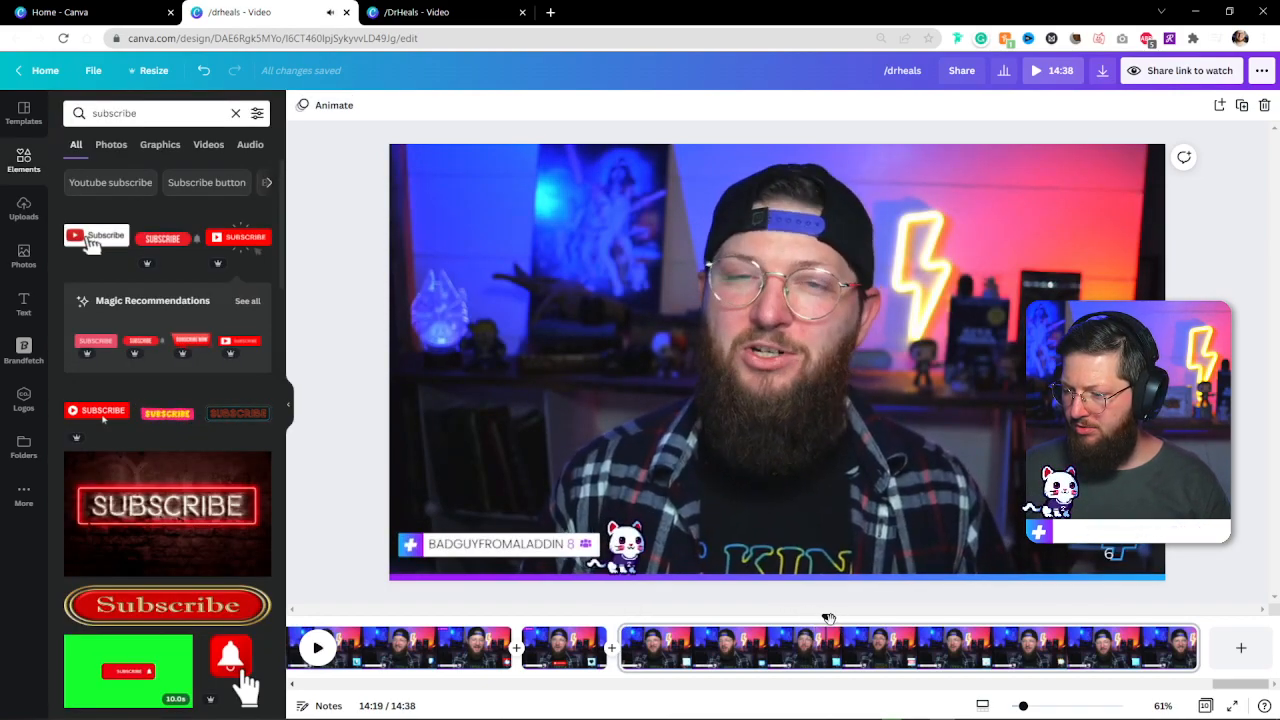
pyautogui.press('s')
pyautogui.press('space')
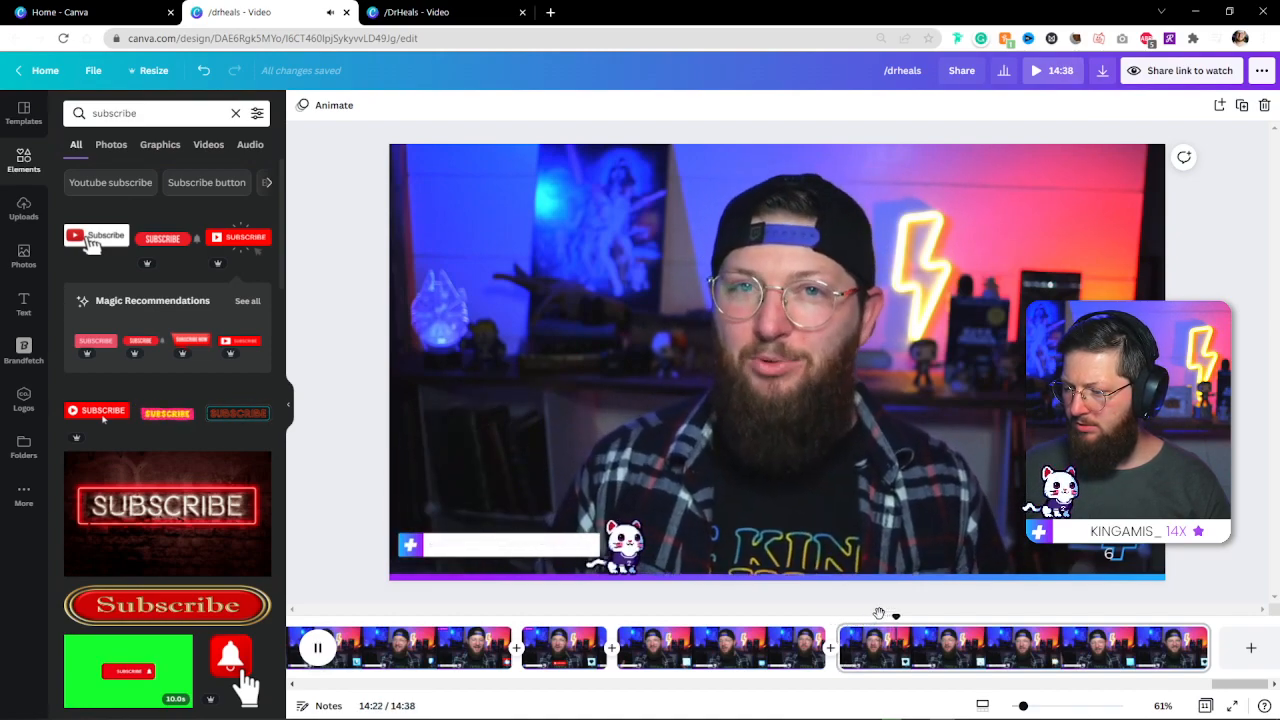
pyautogui.moveTo(913, 618); pyautogui.dragTo(907, 617)
pyautogui.press('s')
pyautogui.click(876, 648)
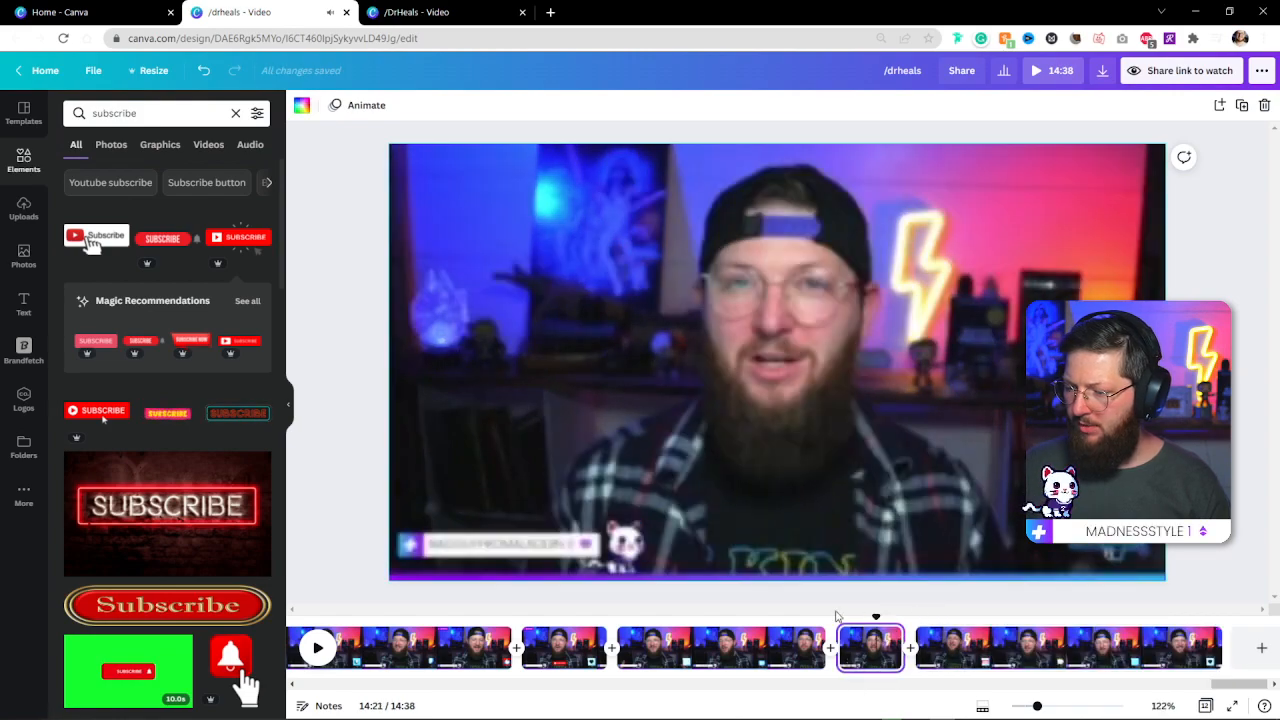
# - Search the elements library for "twitch" and browse the graphics
pyautogui.click(97, 110)
pyautogui.write('twitch')
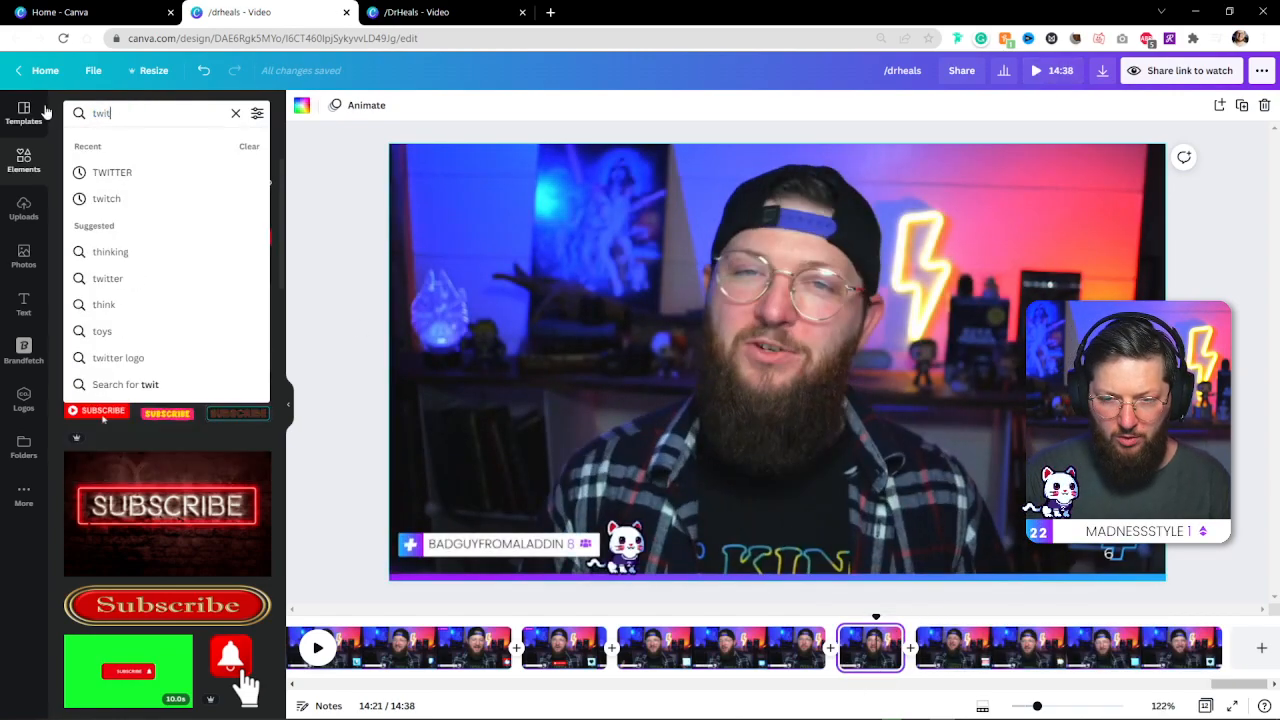
pyautogui.press('Return')
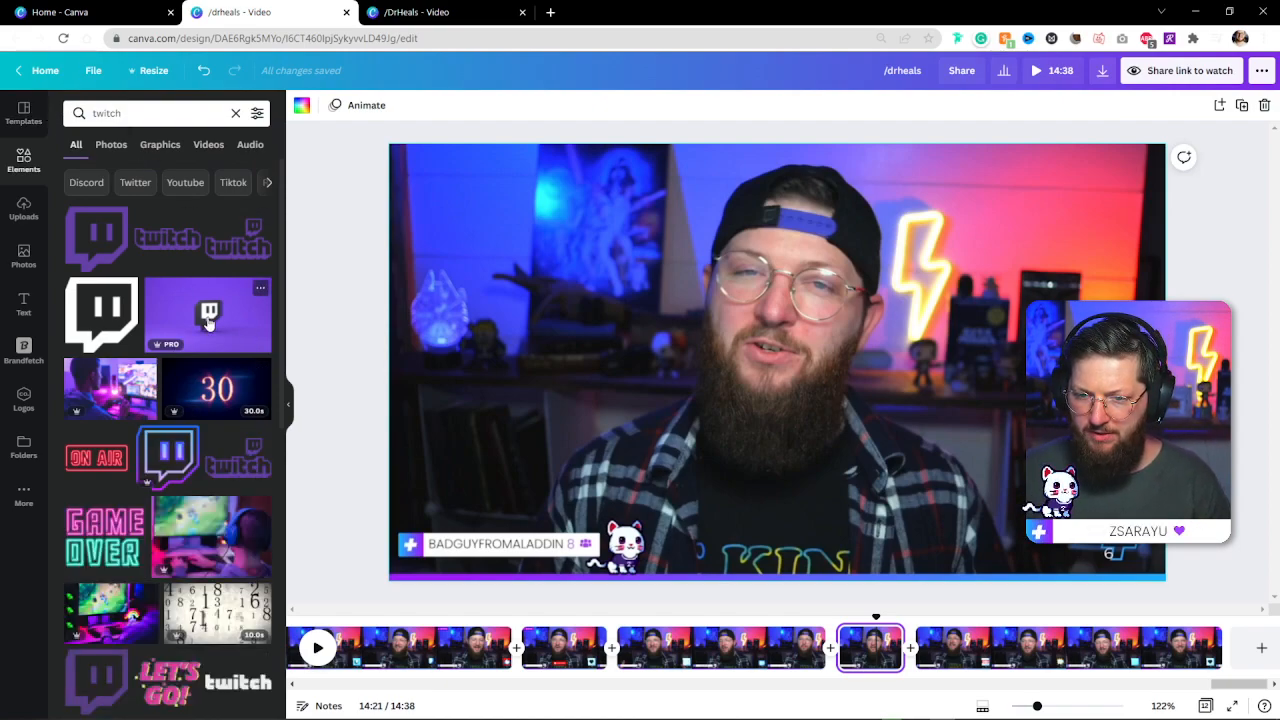
pyautogui.scroll(-4, 208, 320)
pyautogui.scroll(4, 187, 420)
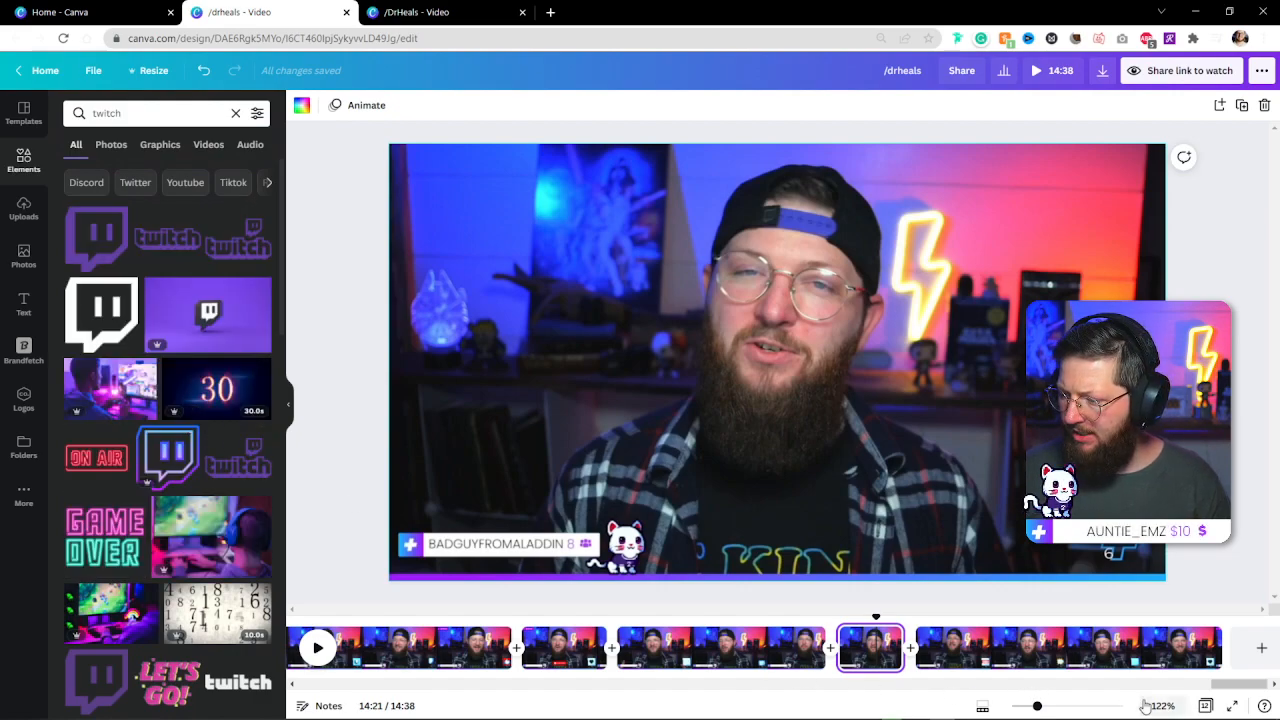
# - Copy the /DRHEALS Patreon banner from the clip at 2:15 and paste it onto the short segment at 14:21
pyautogui.moveTo(1235, 687); pyautogui.dragTo(460, 690)
pyautogui.click(645, 655)
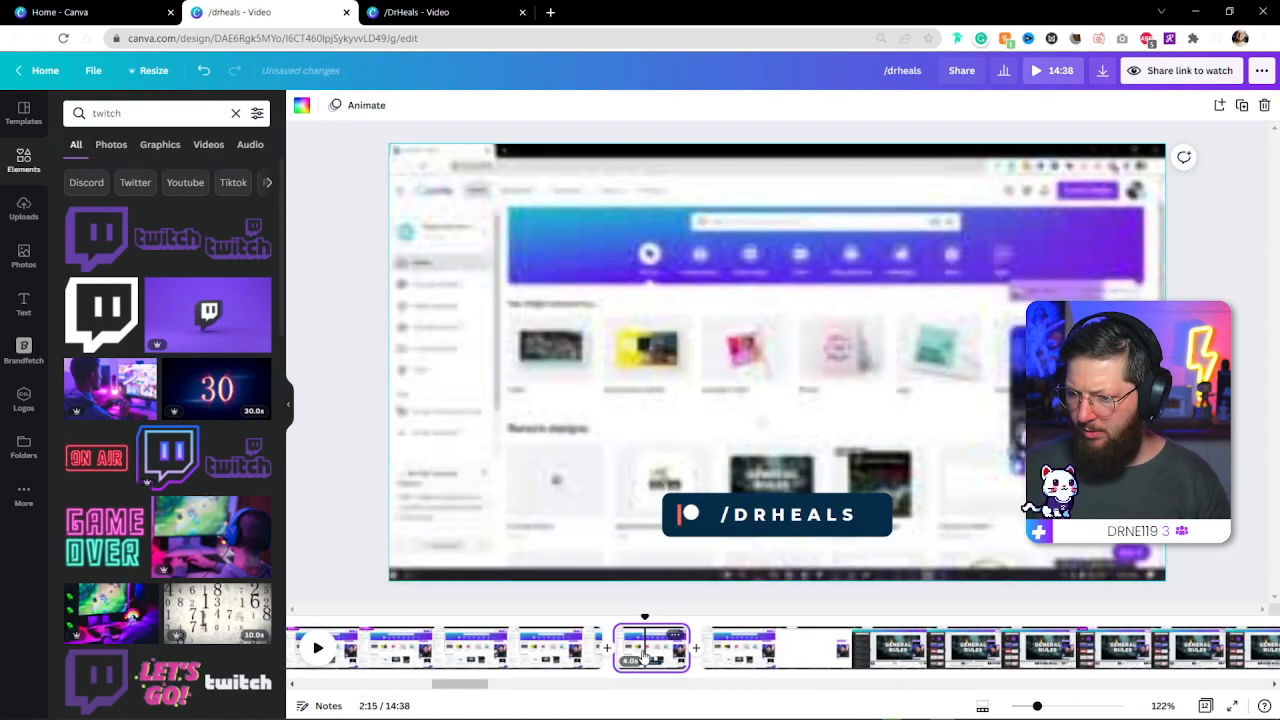
pyautogui.click(771, 517)
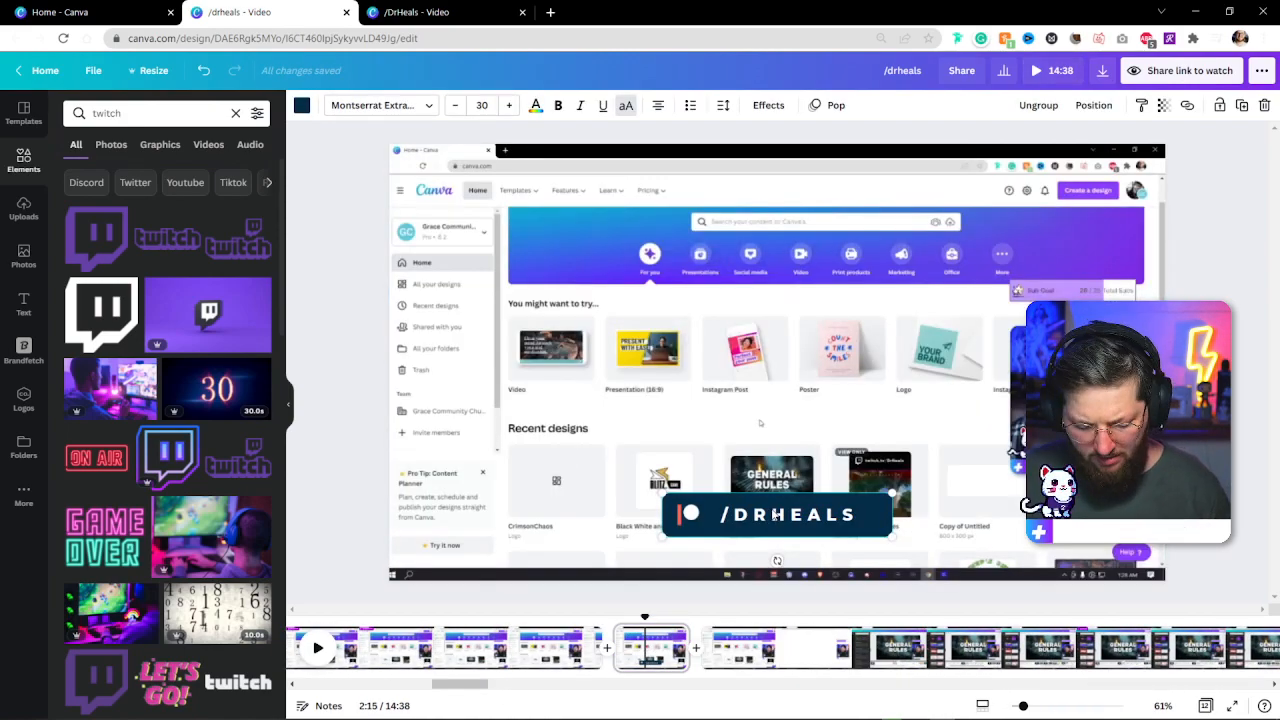
pyautogui.moveTo(483, 688); pyautogui.dragTo(1256, 689)
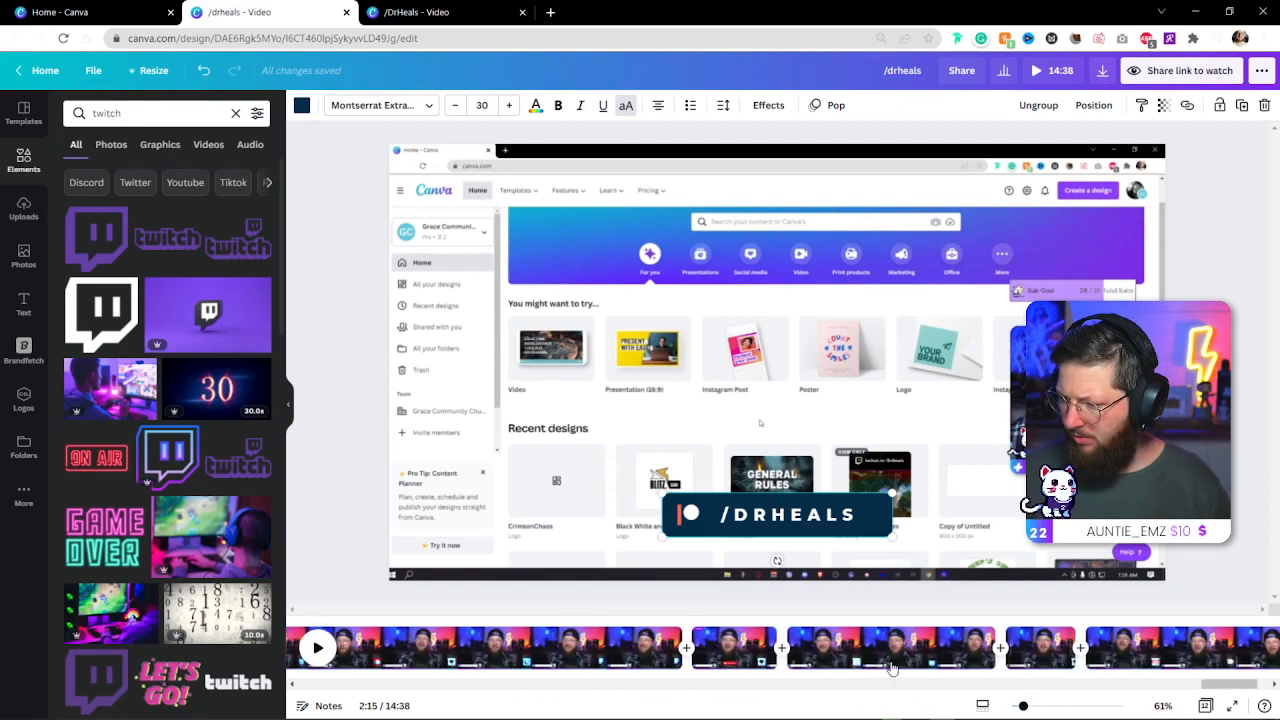
pyautogui.click(727, 643)
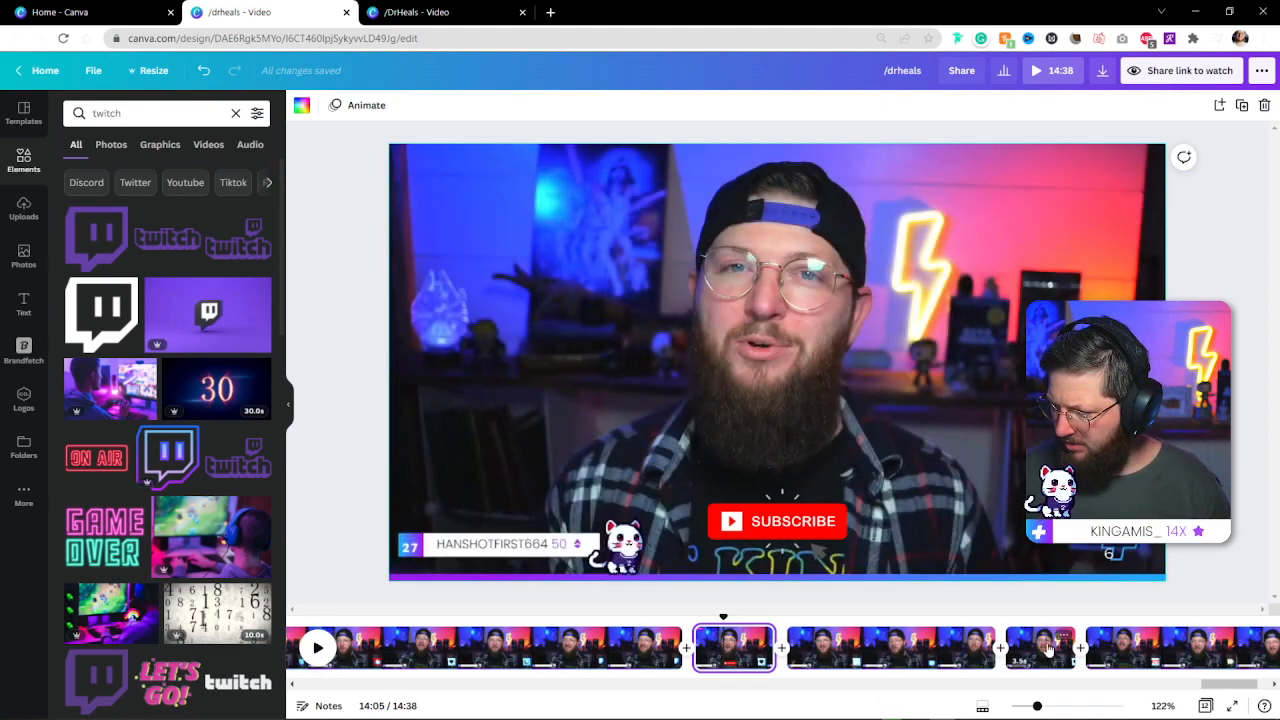
pyautogui.click(1044, 648)
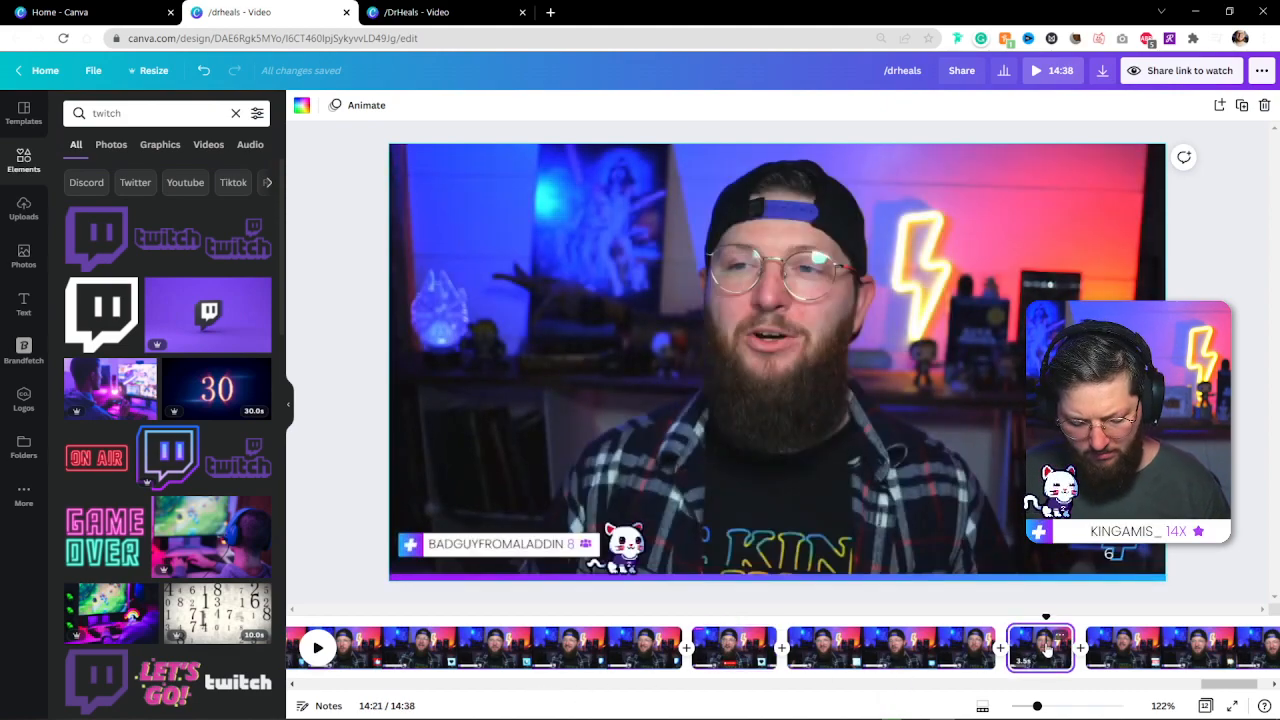
pyautogui.click(785, 514)
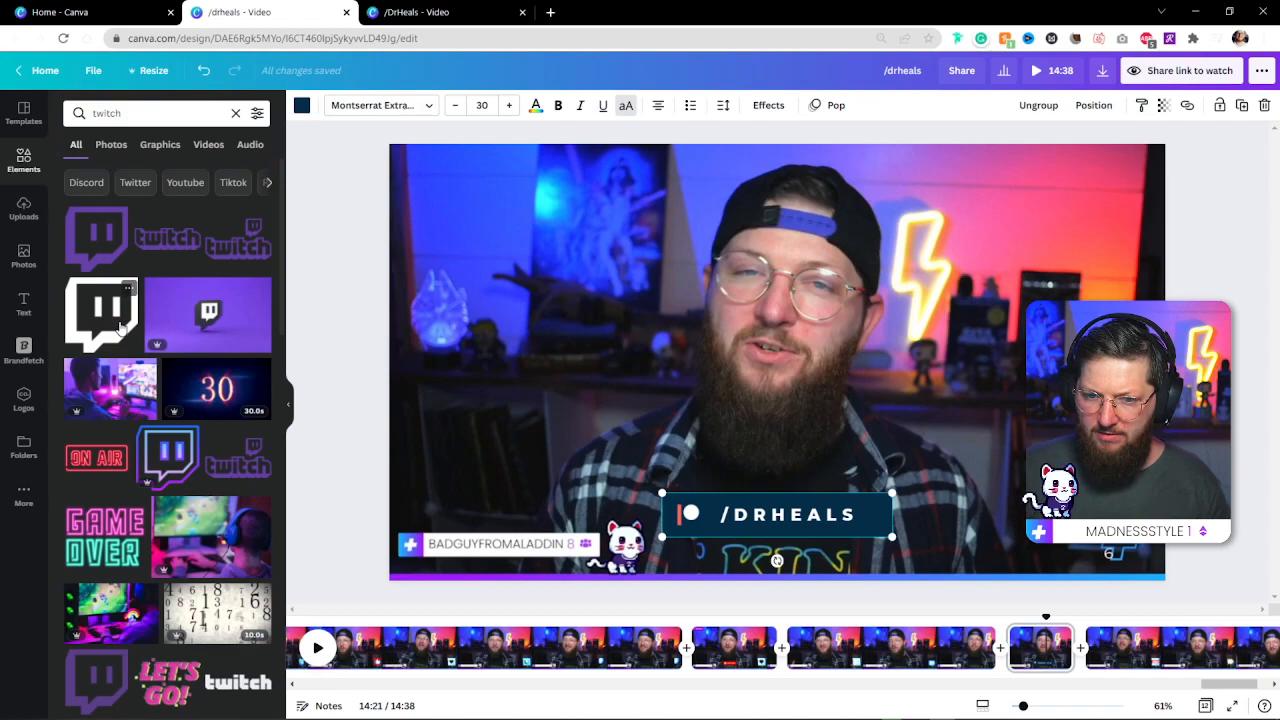
# - Ungroup the pasted banner and recolour its background with the purple of an added Twitch logo
pyautogui.click(93, 253)
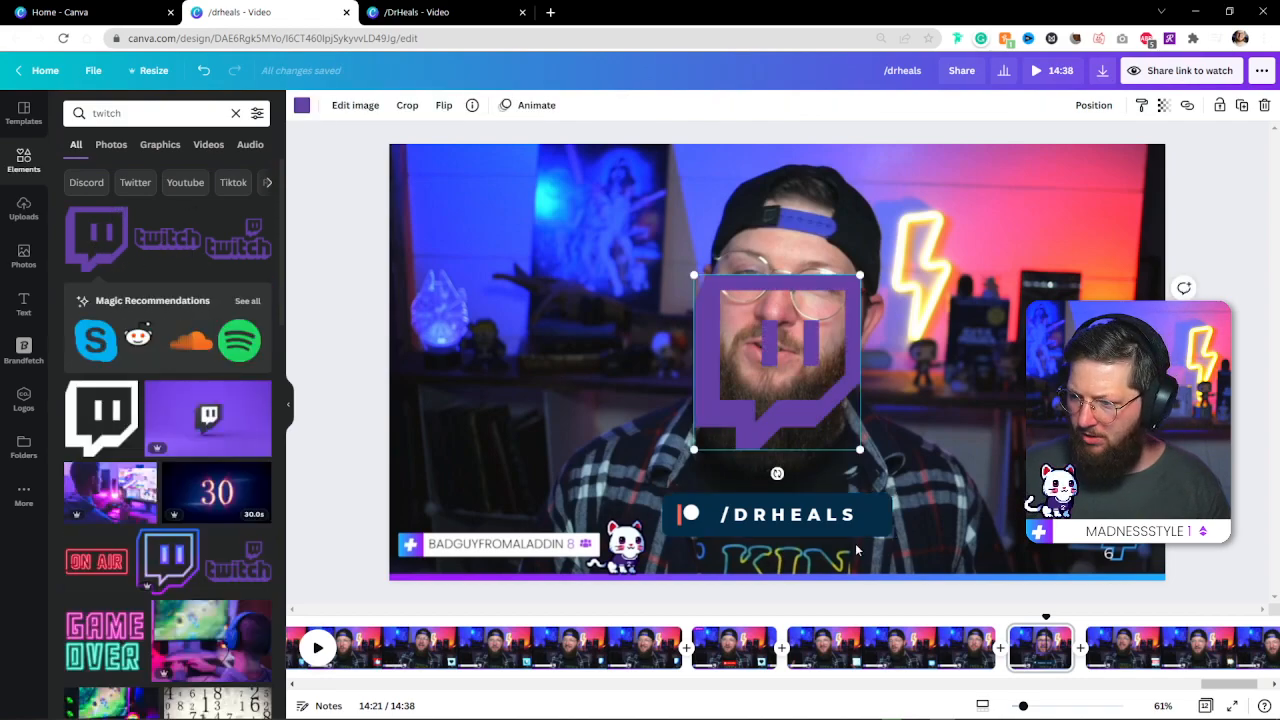
pyautogui.click(887, 528)
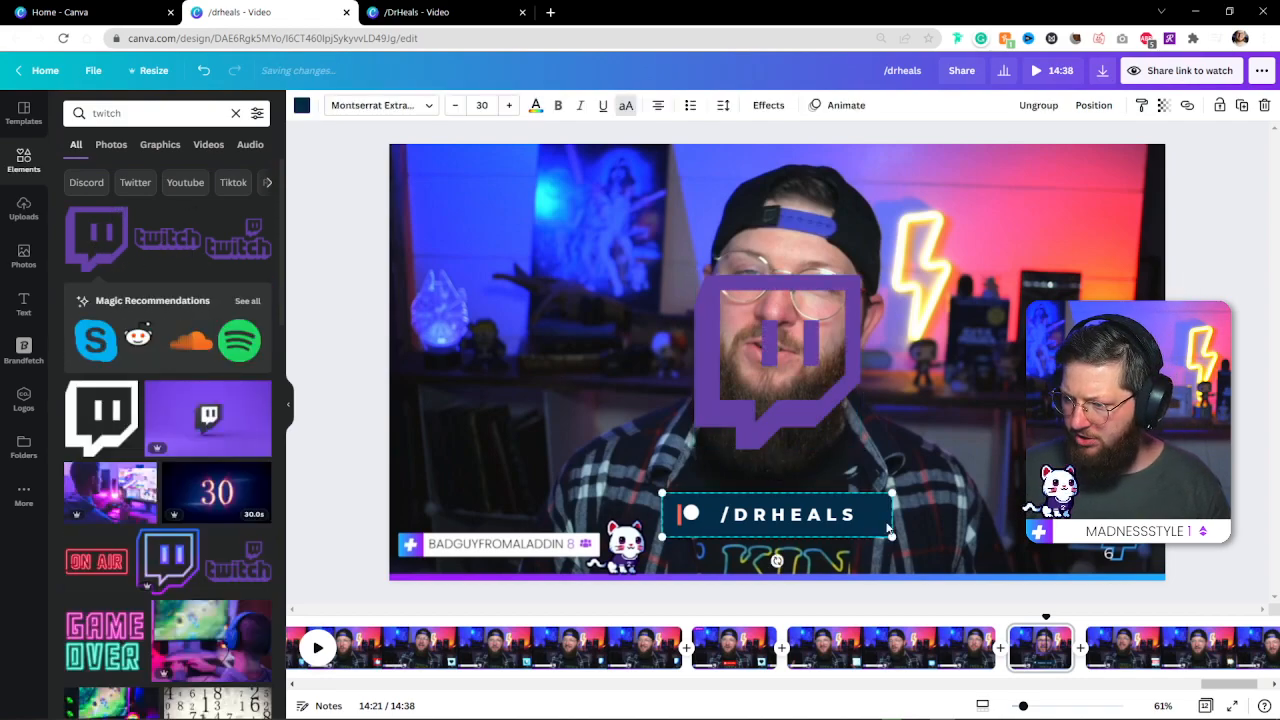
pyautogui.click(1038, 105)
pyautogui.click(877, 531)
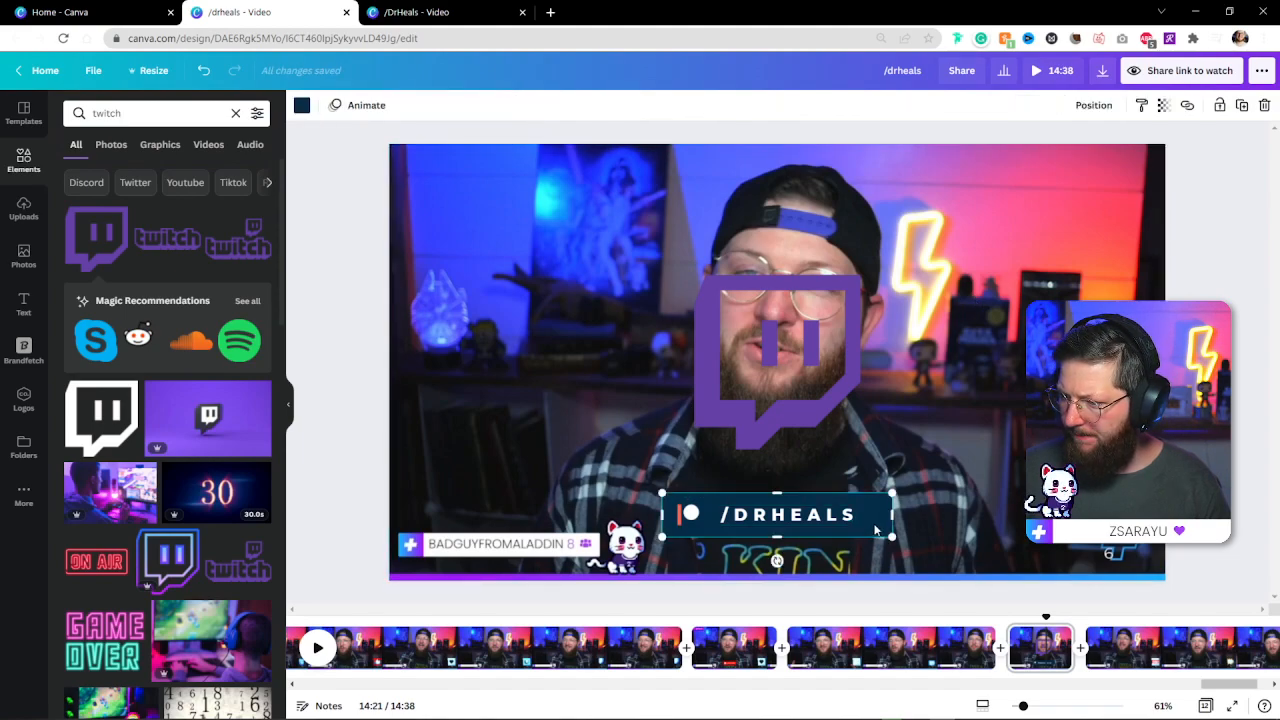
pyautogui.click(302, 106)
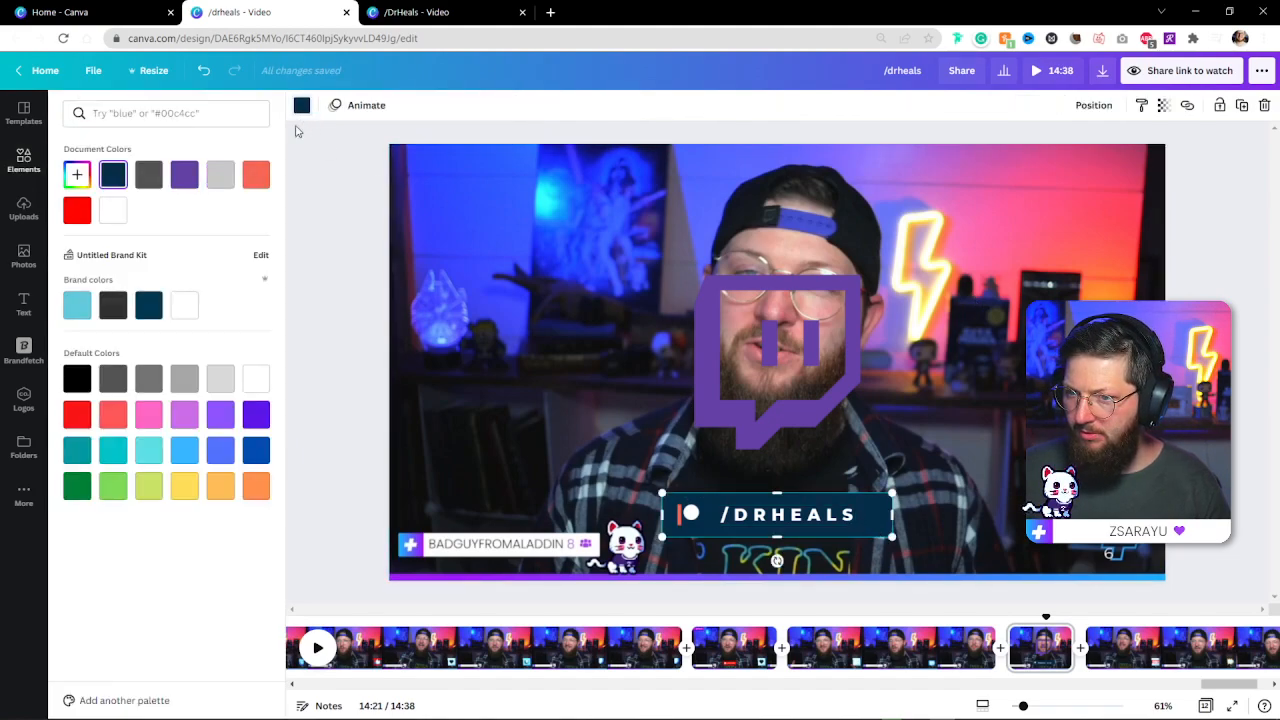
pyautogui.click(185, 176)
# - Delete the Patreon icon from the banner and the large purple Twitch logo from the frame
pyautogui.click(688, 516)
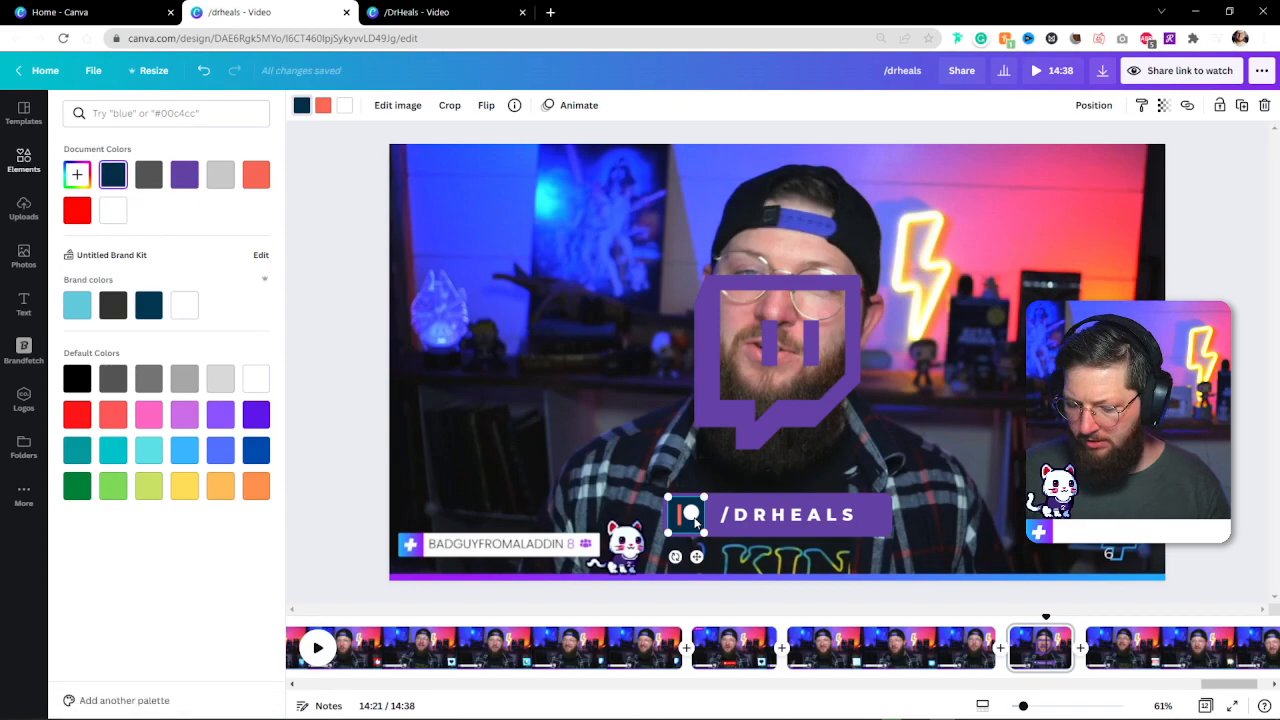
pyautogui.press('Delete')
pyautogui.click(802, 415)
pyautogui.press('Delete')
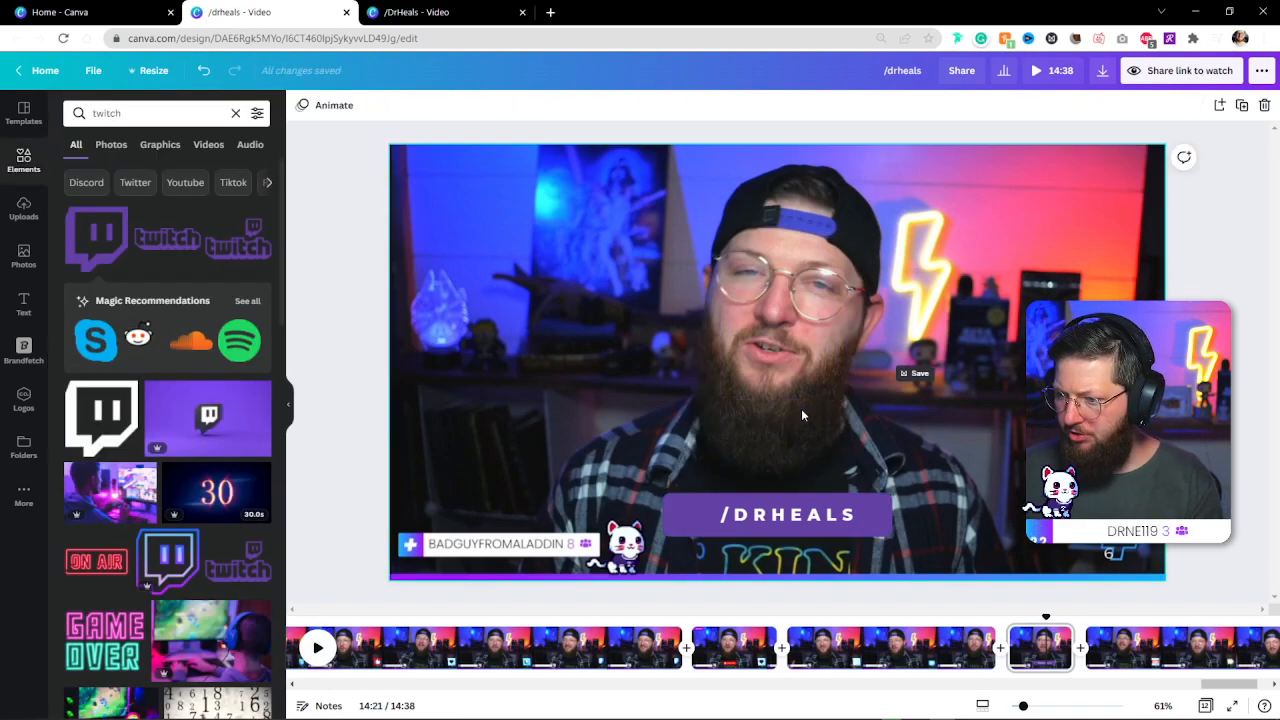
# - Replace the banner text with FOLLOW ON TWITCH and resize it to font size 21.8 on a single line
pyautogui.doubleClick(787, 514)
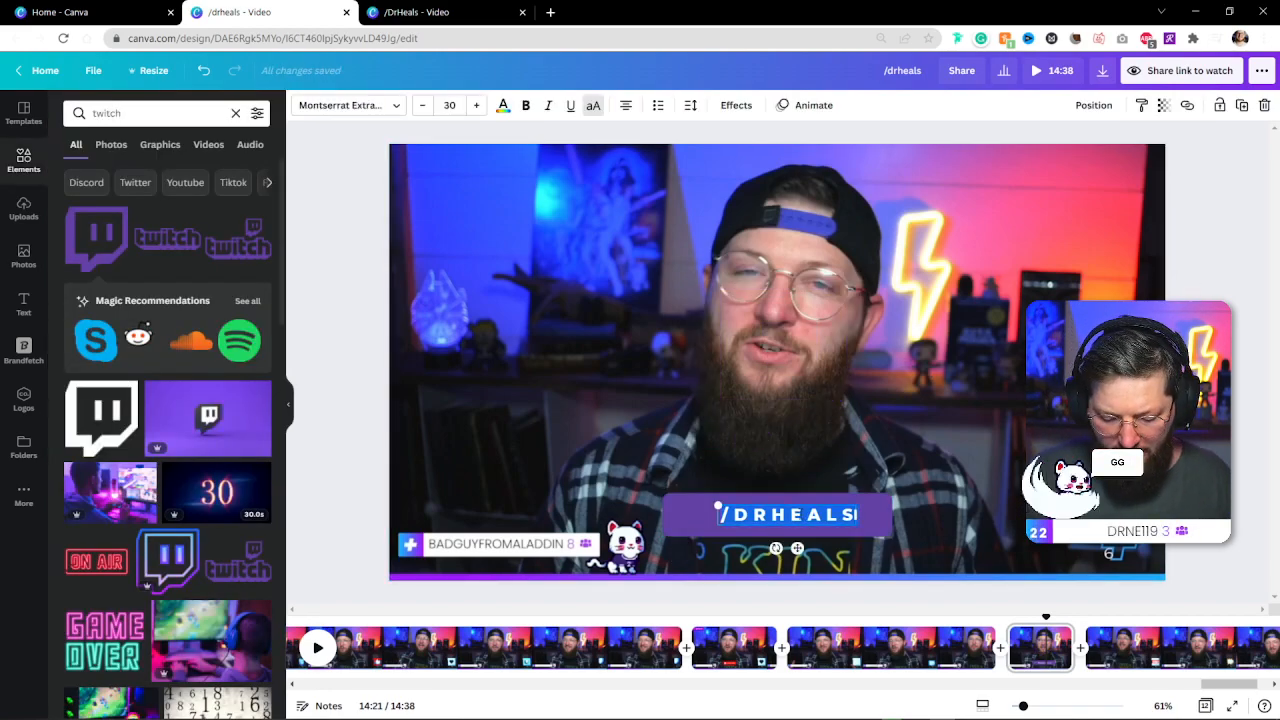
pyautogui.write('FOLLO')
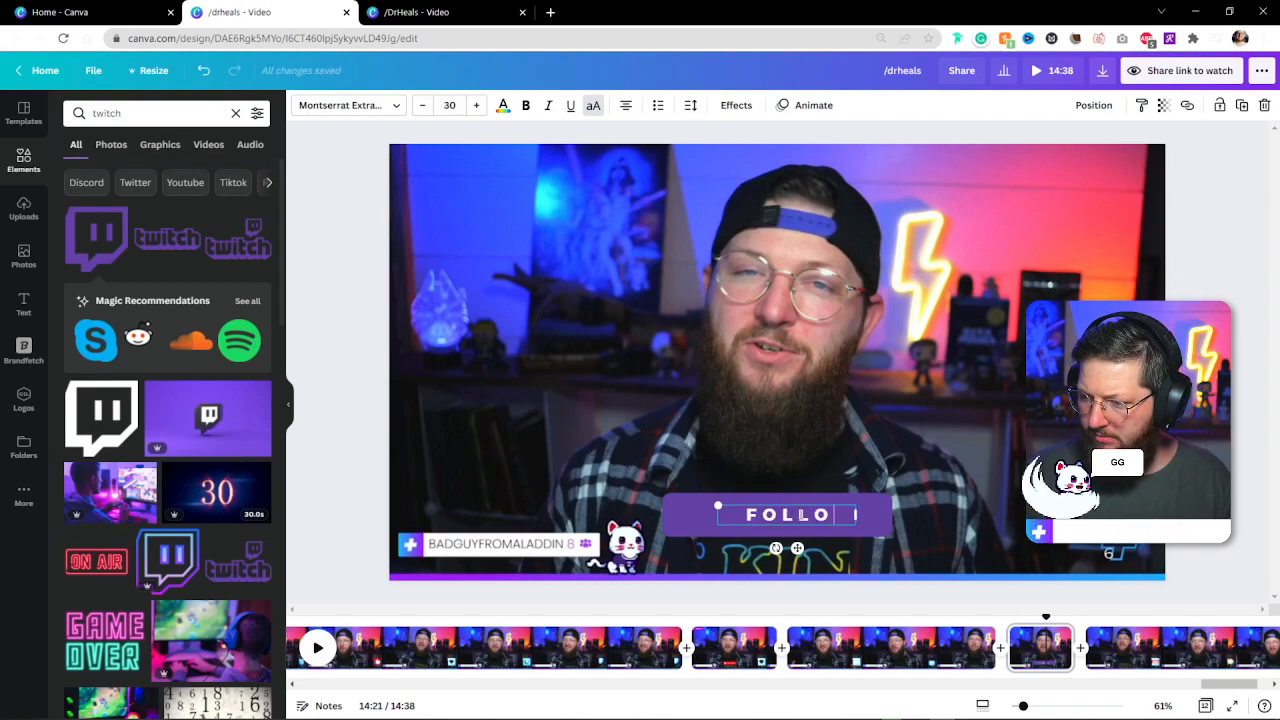
pyautogui.write('W ON TWITCH')
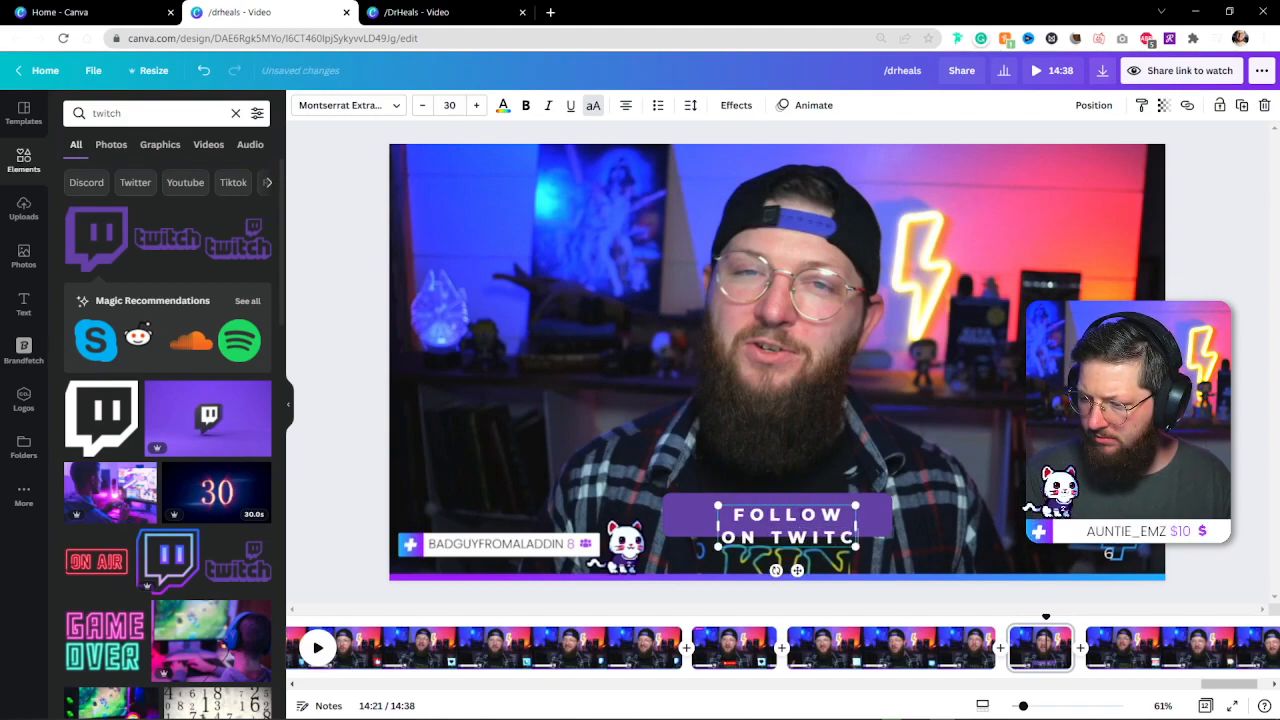
pyautogui.click(455, 106)
pyautogui.click(459, 221)
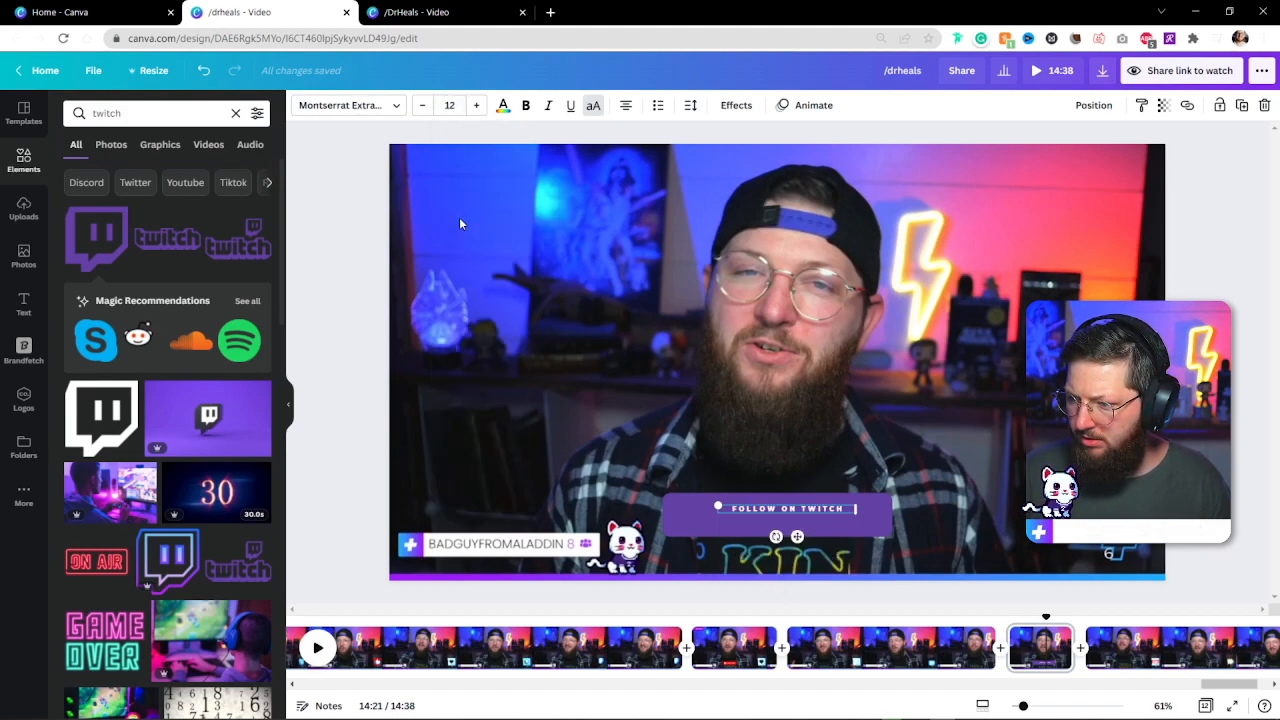
pyautogui.moveTo(860, 516); pyautogui.dragTo(892, 518)
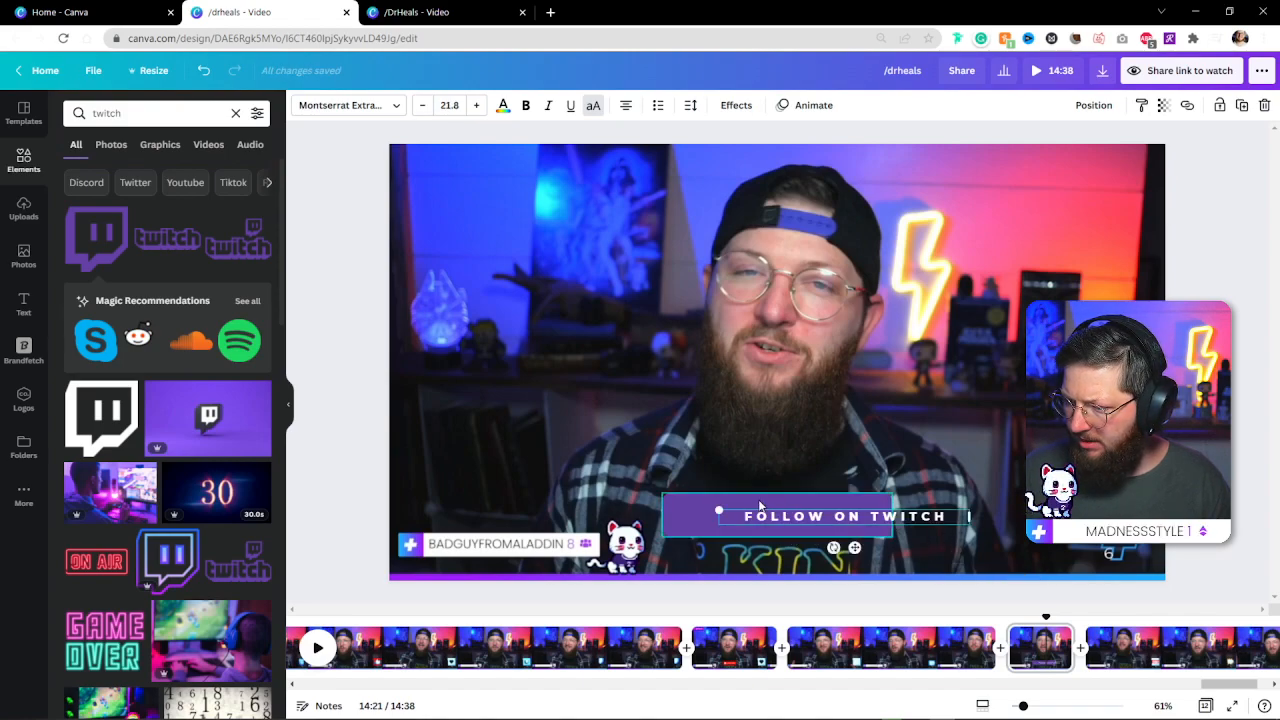
# - Widen the purple banner background to fit the FOLLOW ON TWITCH text, and nudge the text to centre it vertically
pyautogui.click(766, 504)
pyautogui.moveTo(894, 521); pyautogui.dragTo(958, 523)
pyautogui.click(893, 522)
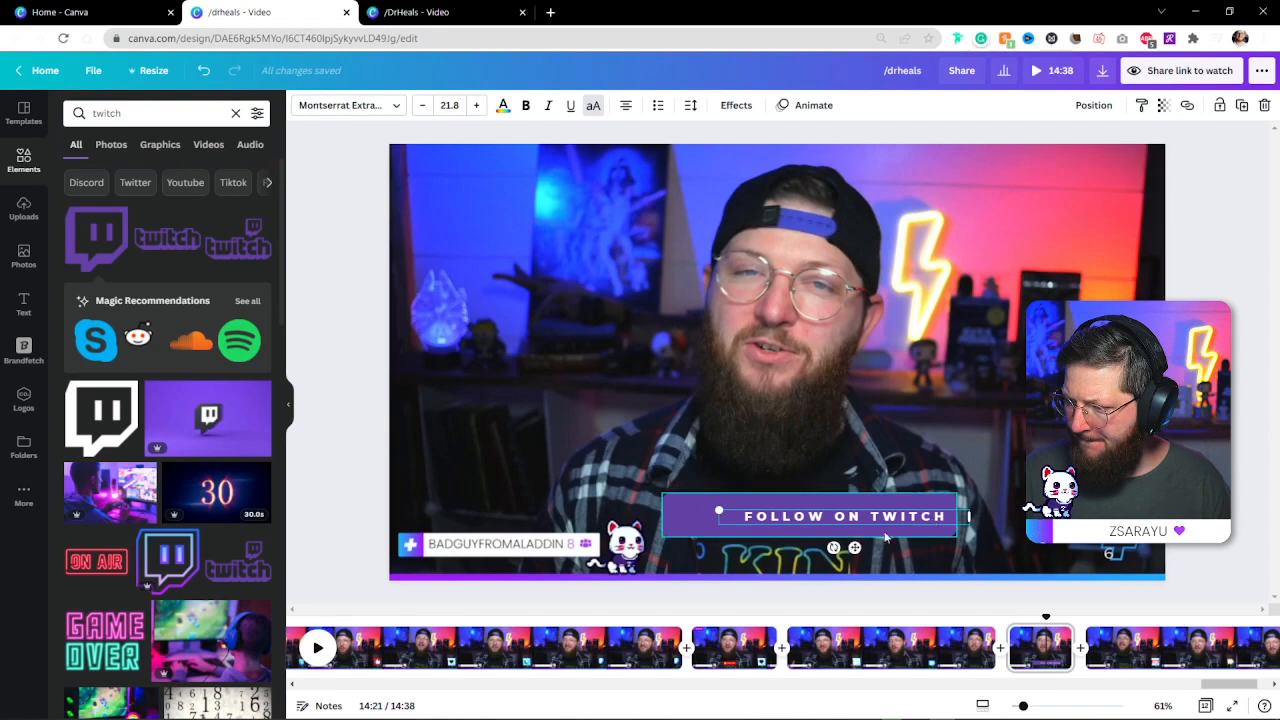
pyautogui.moveTo(856, 547); pyautogui.dragTo(857, 543)
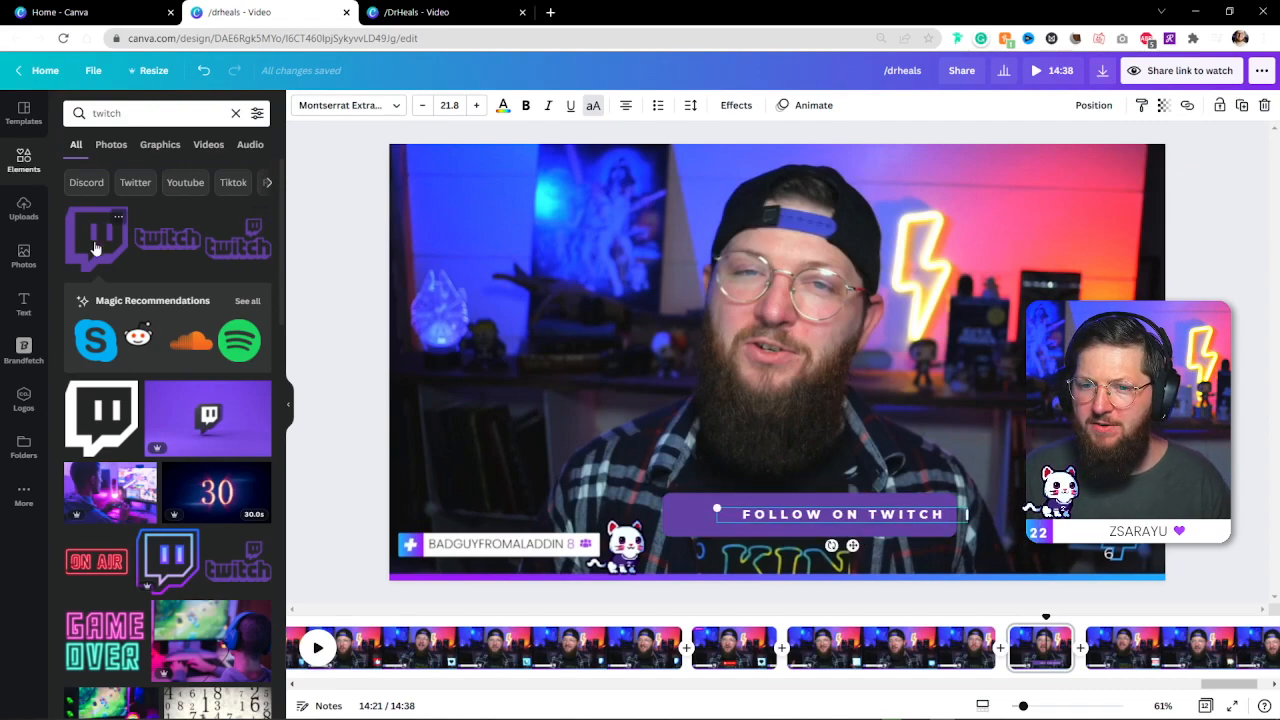
# - Add the white Twitch logo, scale it down onto the banner's left end, and shift the text slightly left to fit
pyautogui.click(107, 440)
pyautogui.moveTo(866, 272); pyautogui.dragTo(737, 429)
pyautogui.moveTo(718, 473); pyautogui.dragTo(705, 544)
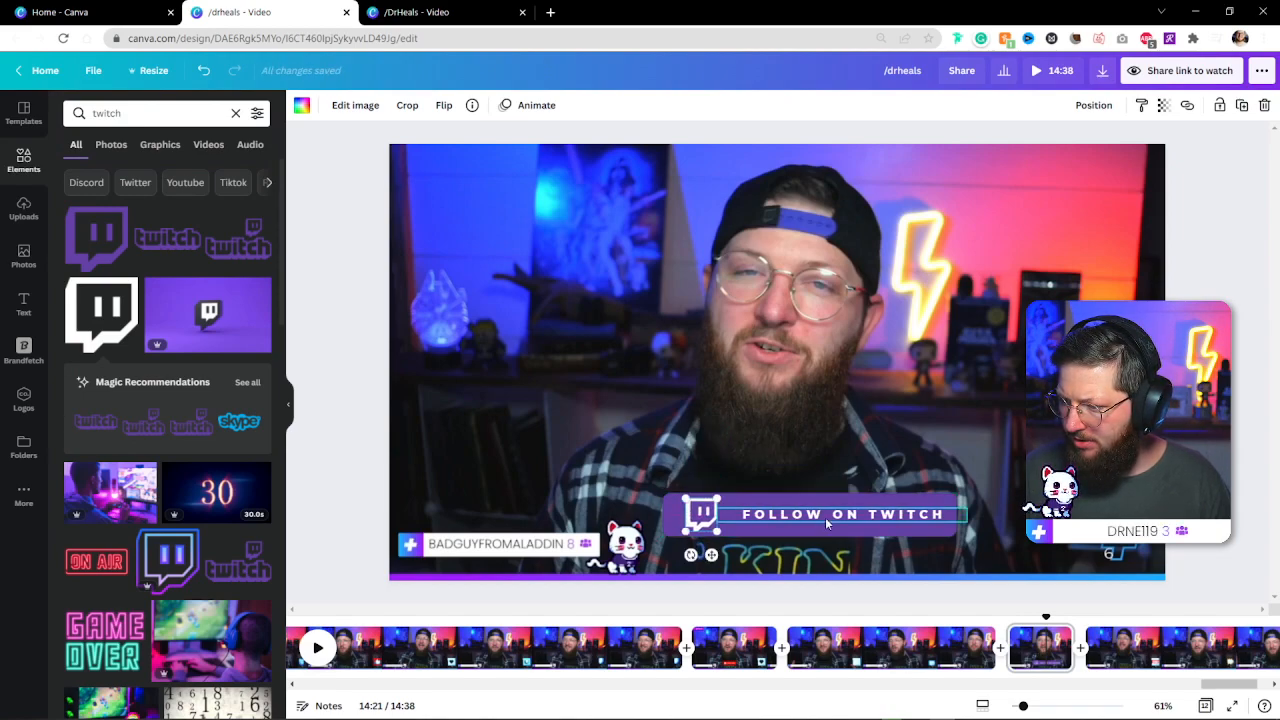
pyautogui.click(874, 524)
pyautogui.moveTo(851, 546); pyautogui.dragTo(845, 547)
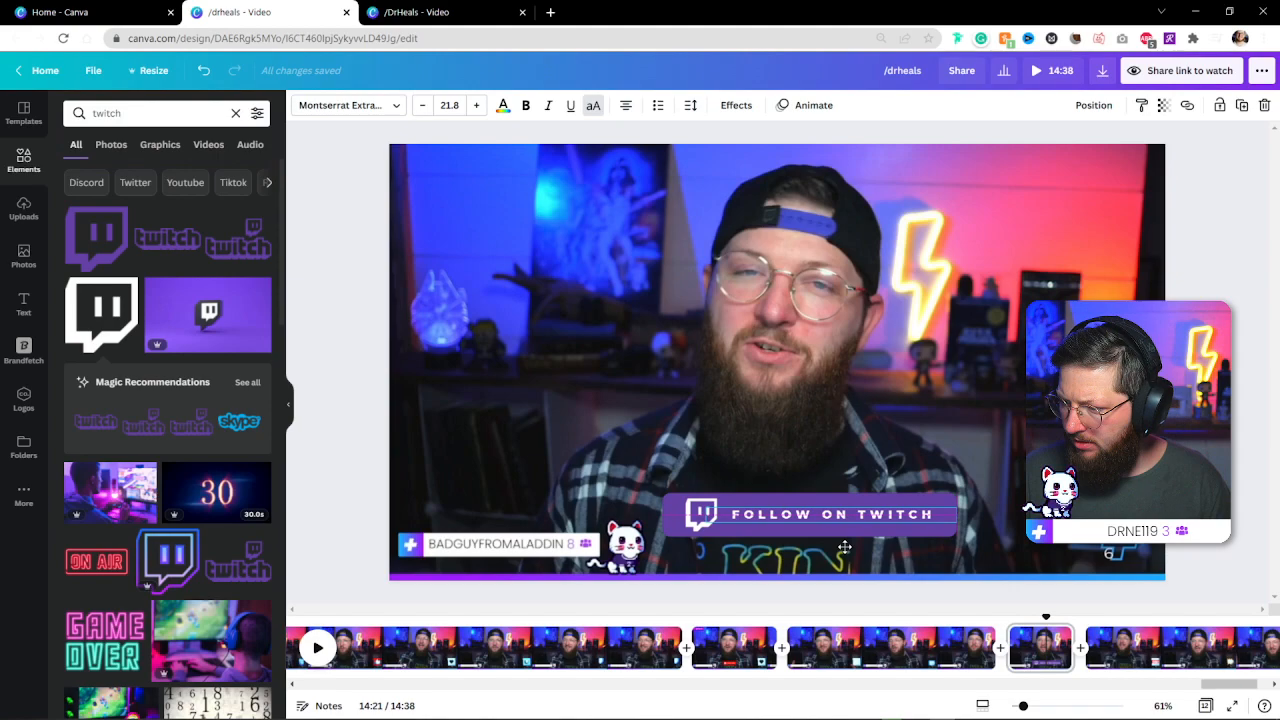
pyautogui.press('Escape')
pyautogui.click(822, 521)
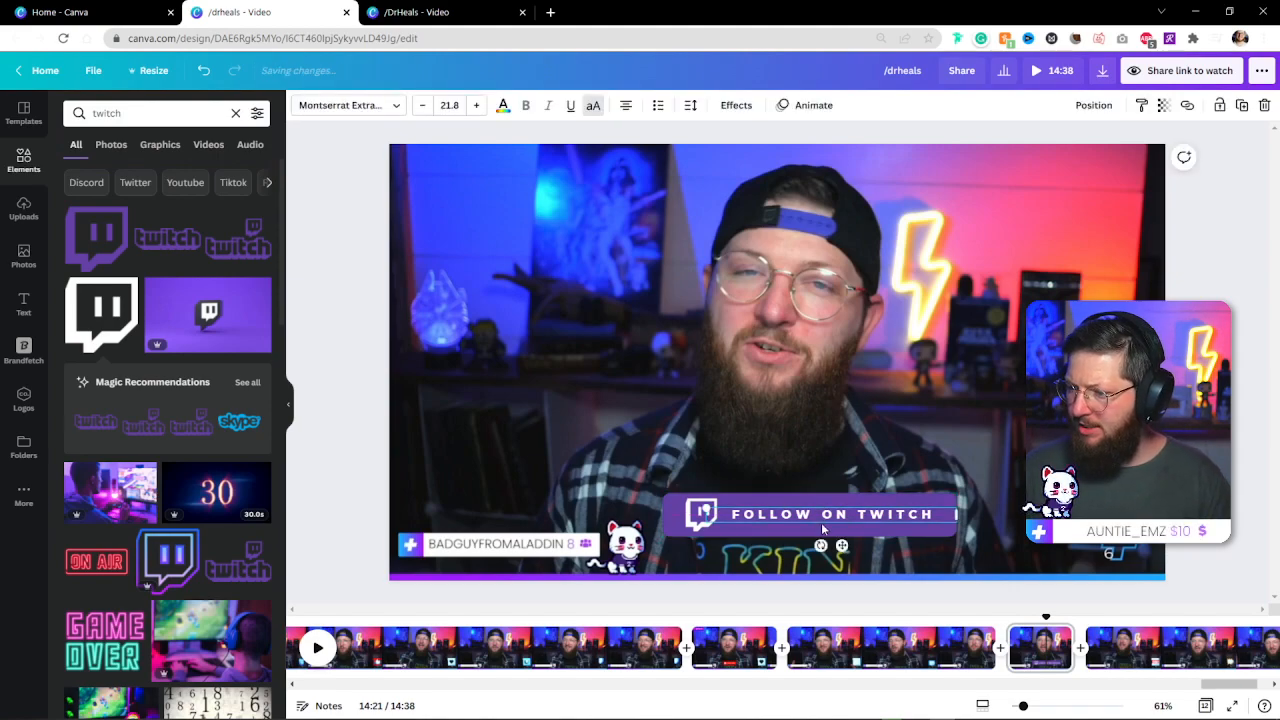
# - Increase the height of the purple banner background to about 132, keeping it centred on the text
pyautogui.click(680, 530)
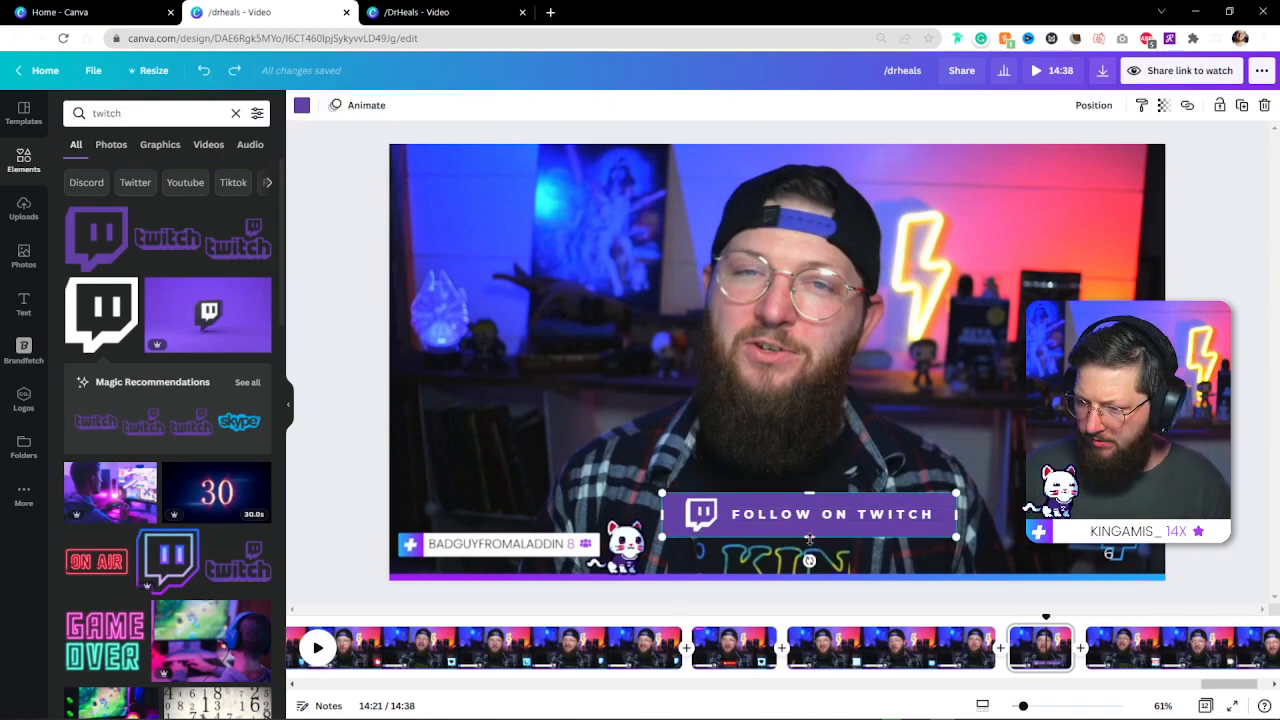
pyautogui.moveTo(810, 536); pyautogui.dragTo(810, 544)
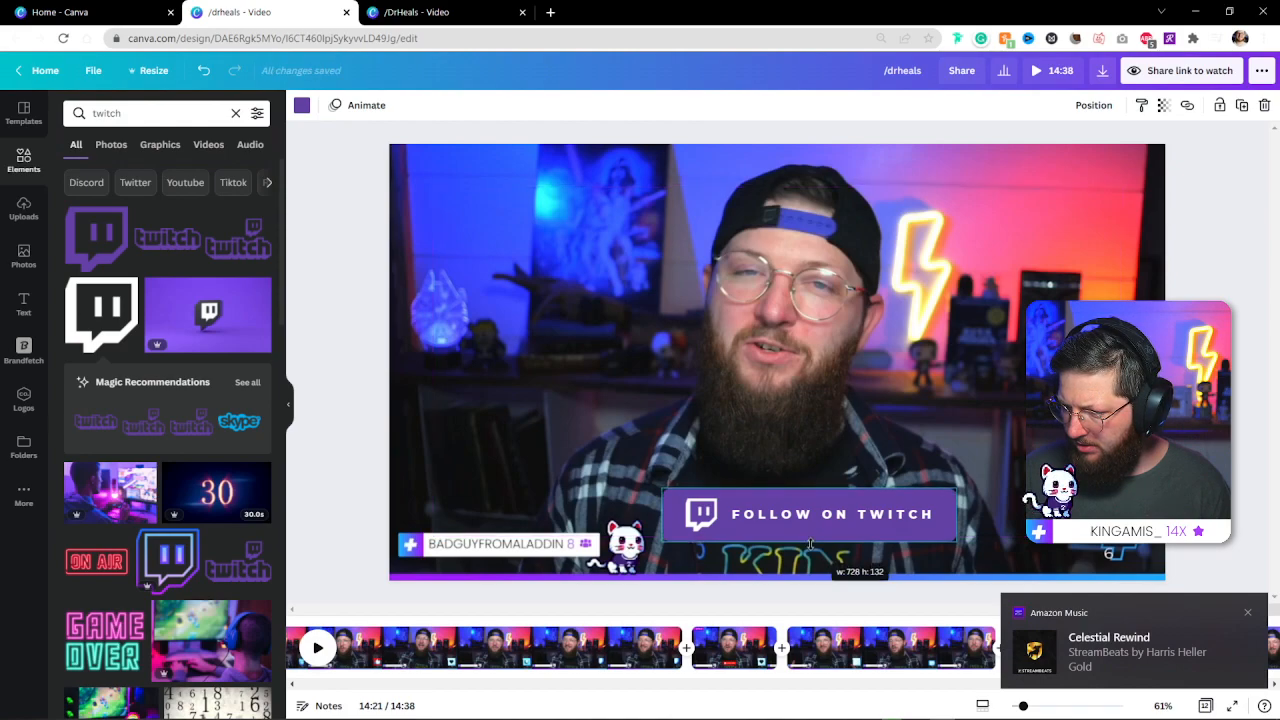
# - Group the Twitch logo, text and purple banner background, and apply the Pop element animation to the group
pyautogui.click(704, 516)
pyautogui.keyDown('shift'); pyautogui.click(684, 537); pyautogui.keyUp('shift')
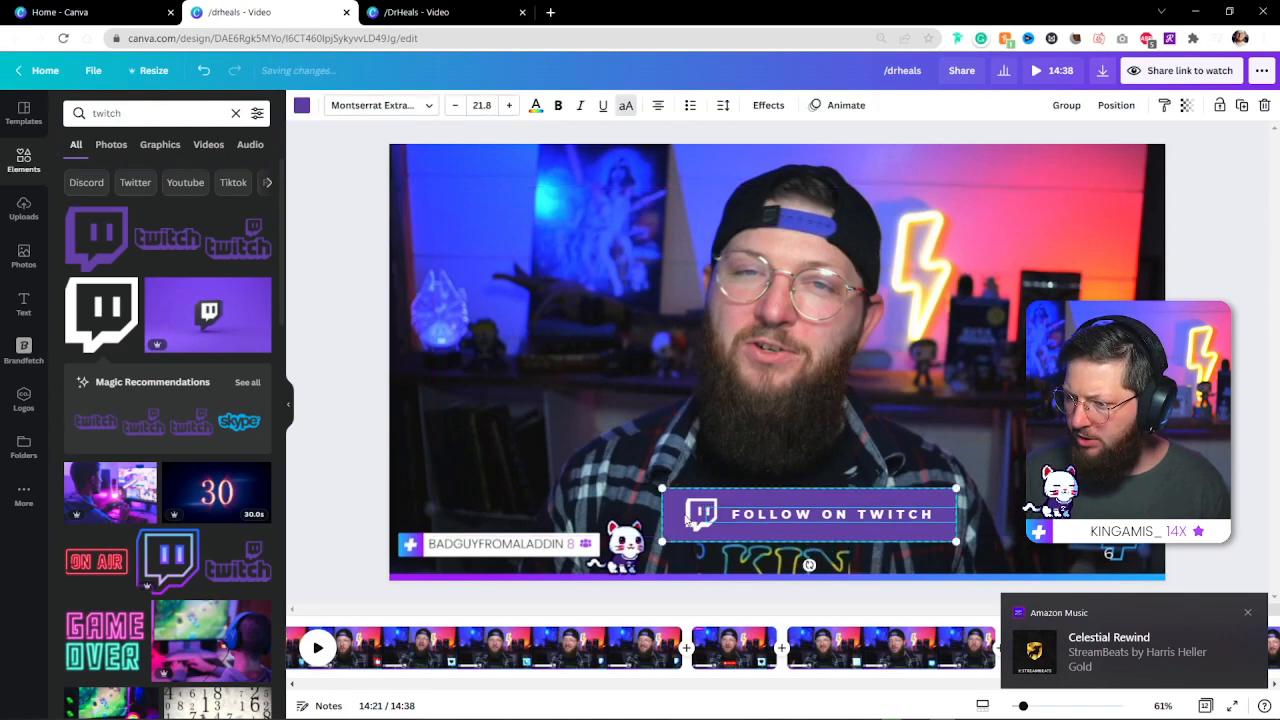
pyautogui.click(1060, 108)
pyautogui.click(838, 105)
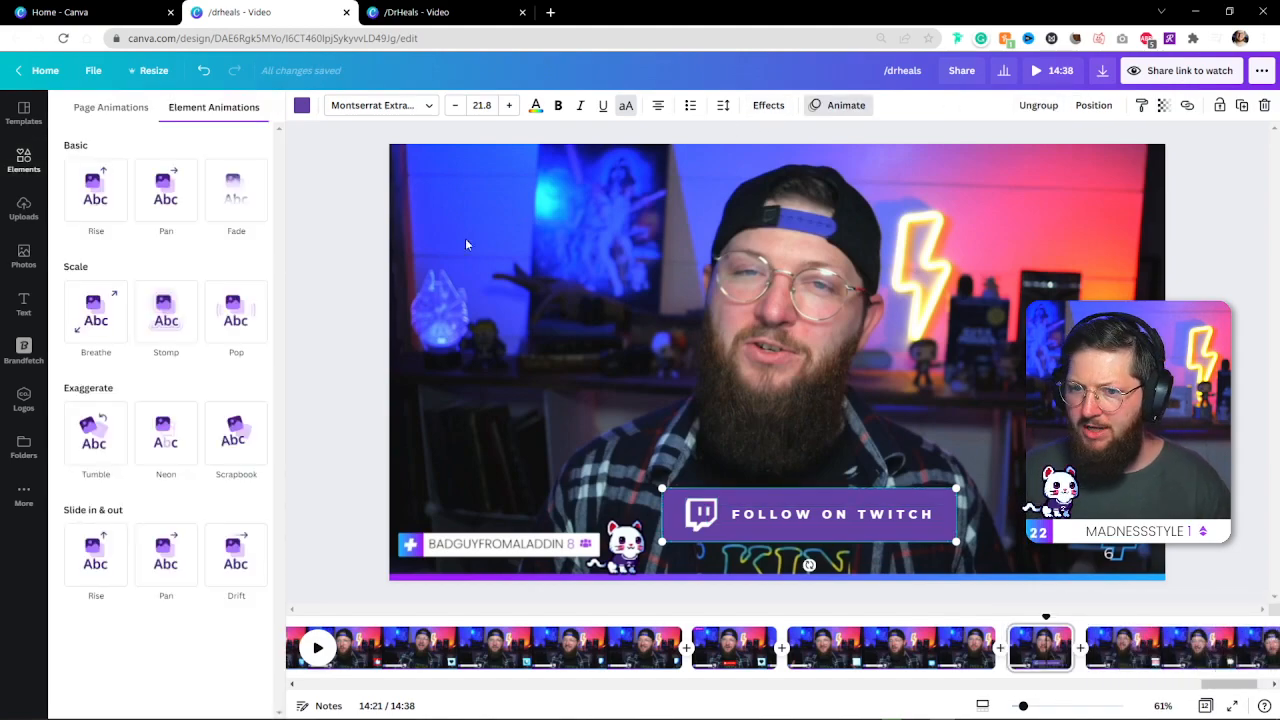
pyautogui.click(231, 318)
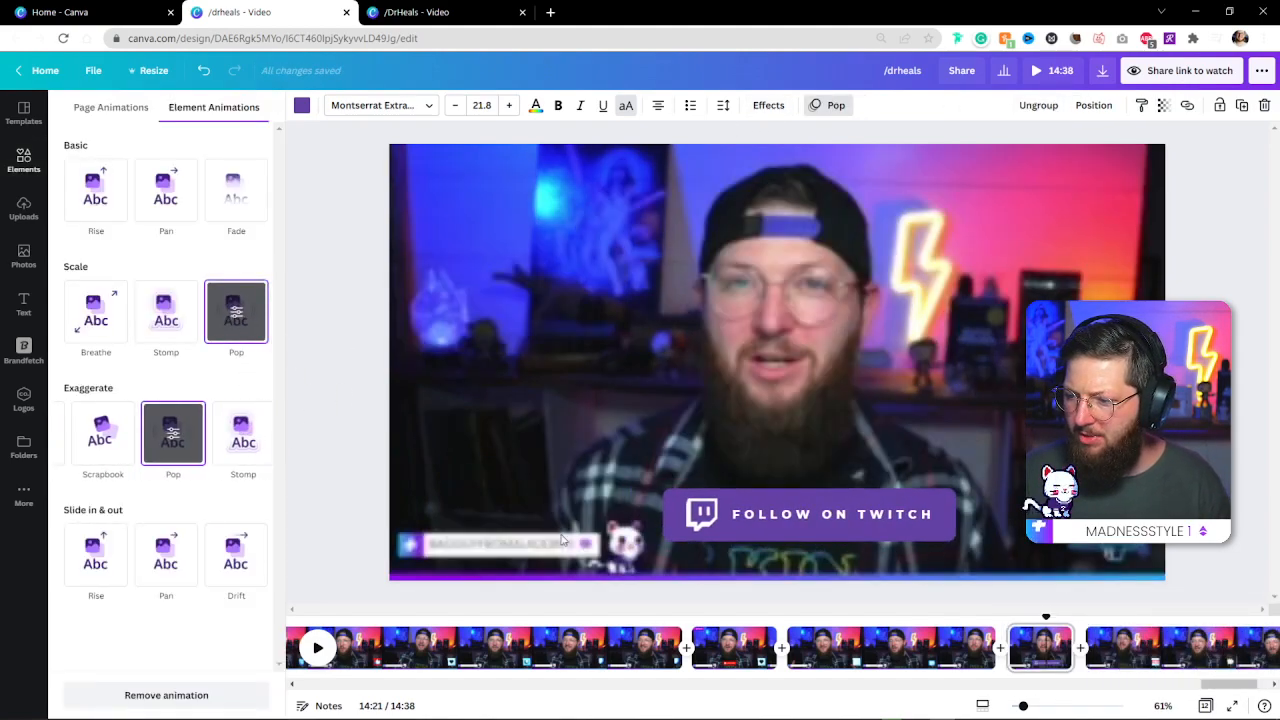
# - Play back the section around the Twitch banner to check its animation, and delete the short leftover clip at the video's end
pyautogui.click(652, 637)
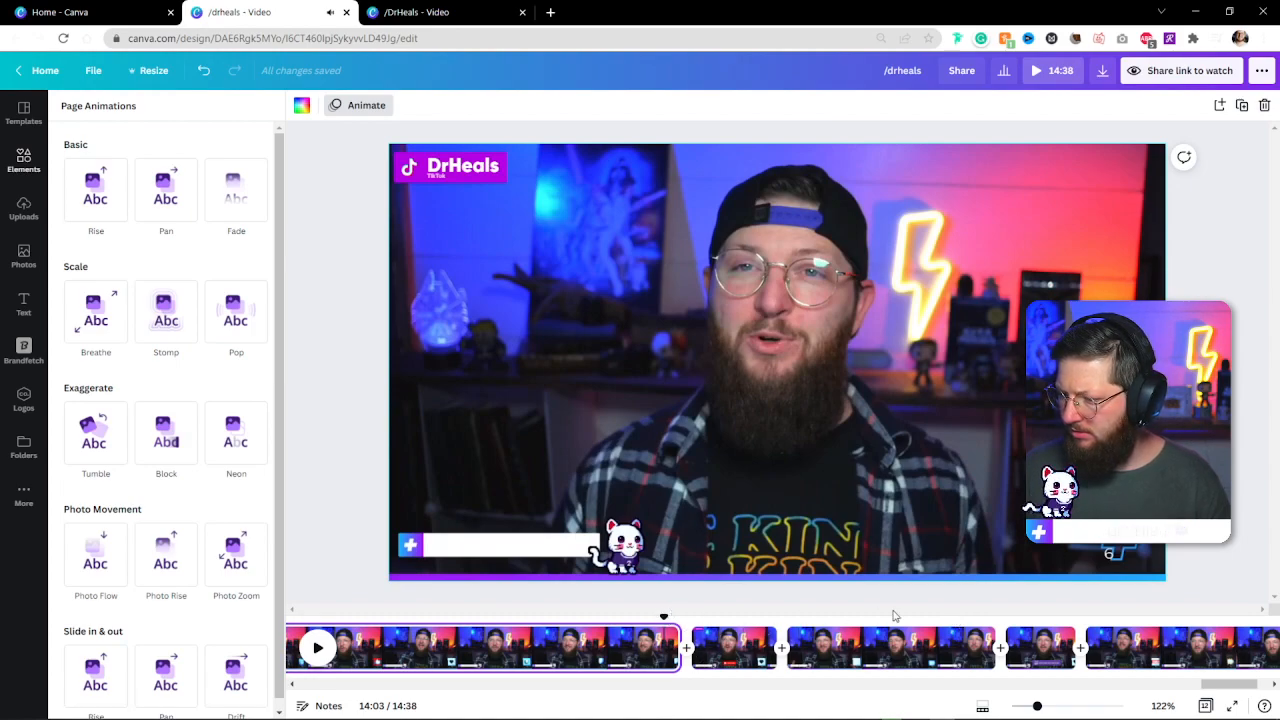
pyautogui.click(943, 620)
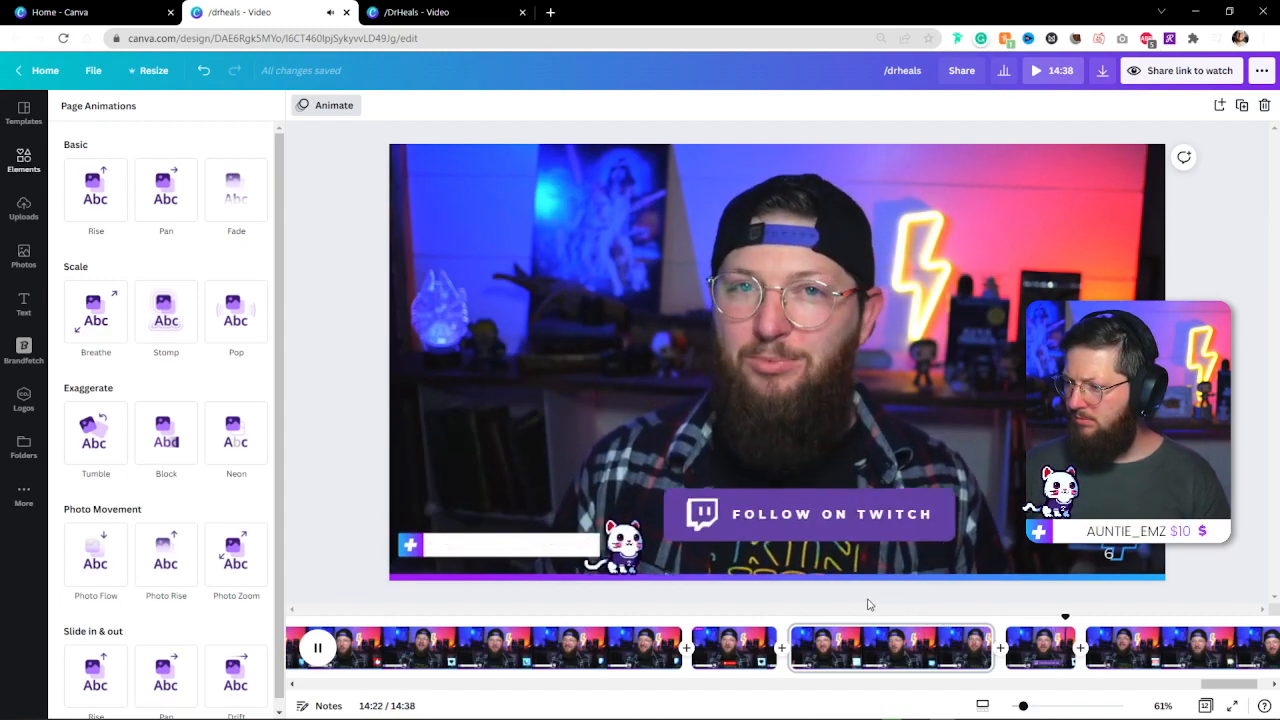
pyautogui.press('space')
pyautogui.press('space')
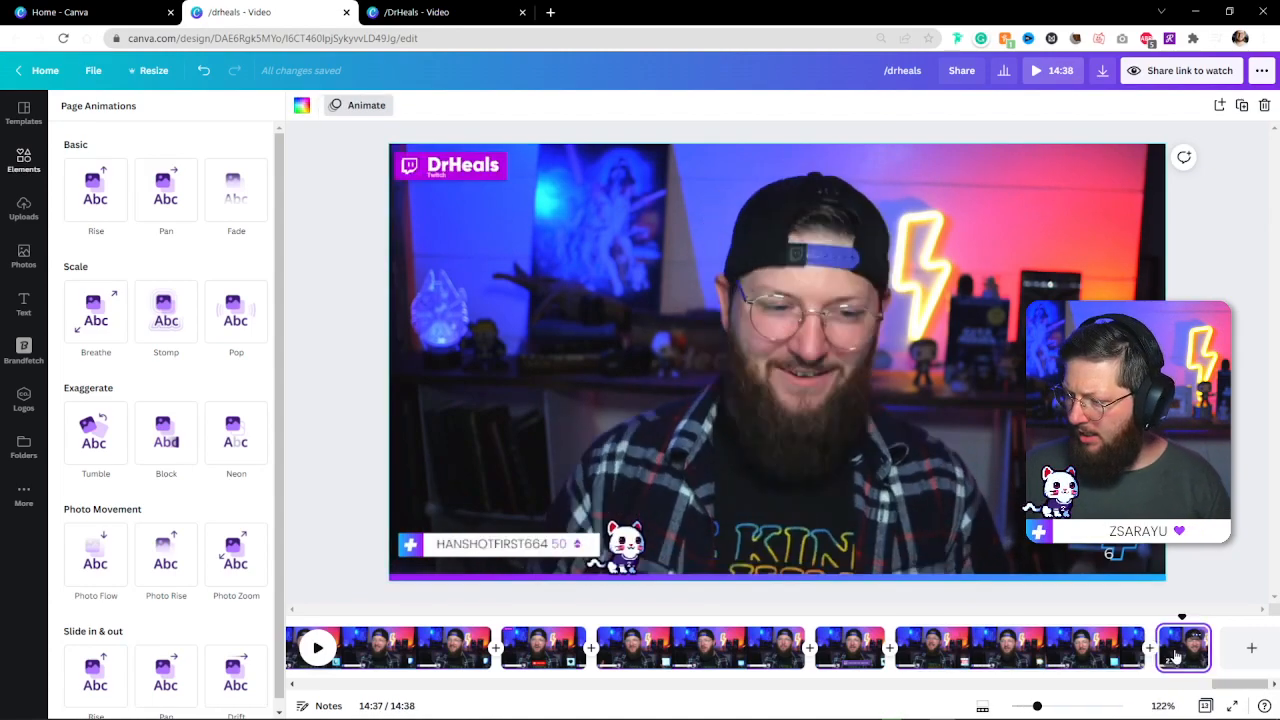
pyautogui.press('Delete')
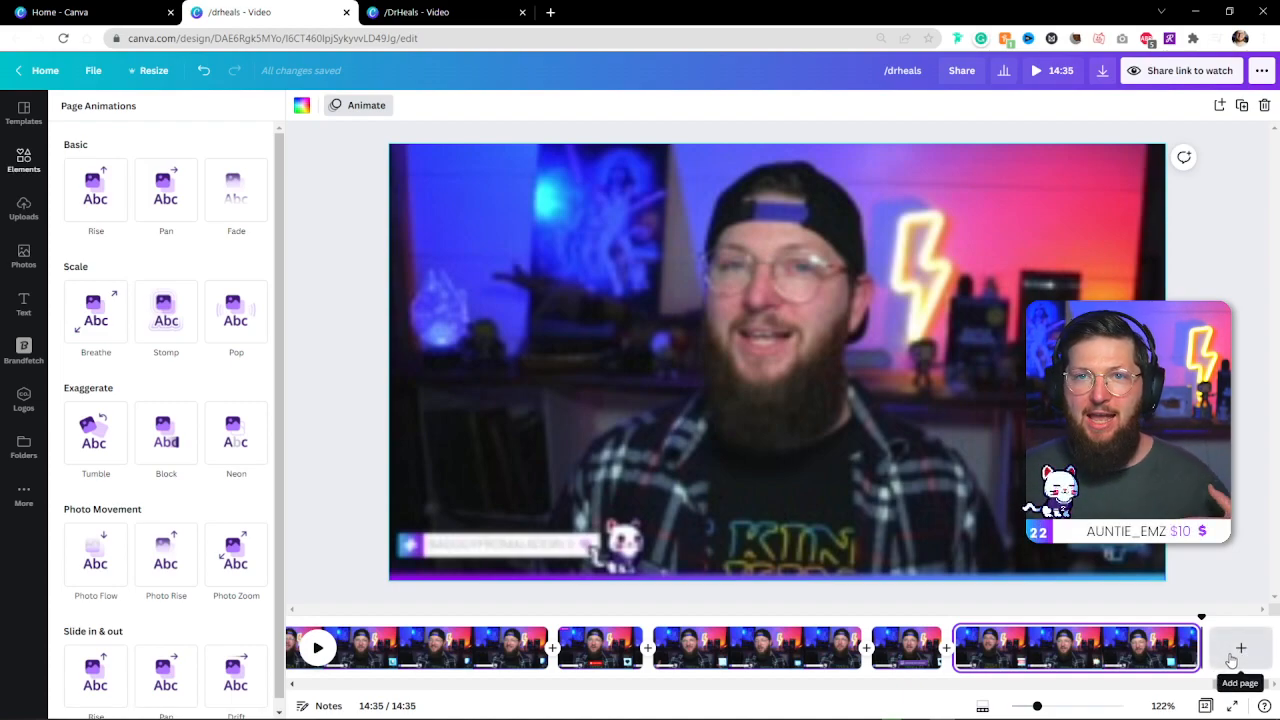
# - Add a blank page at the end of the video and search the templates for "end screen"
pyautogui.click(1232, 657)
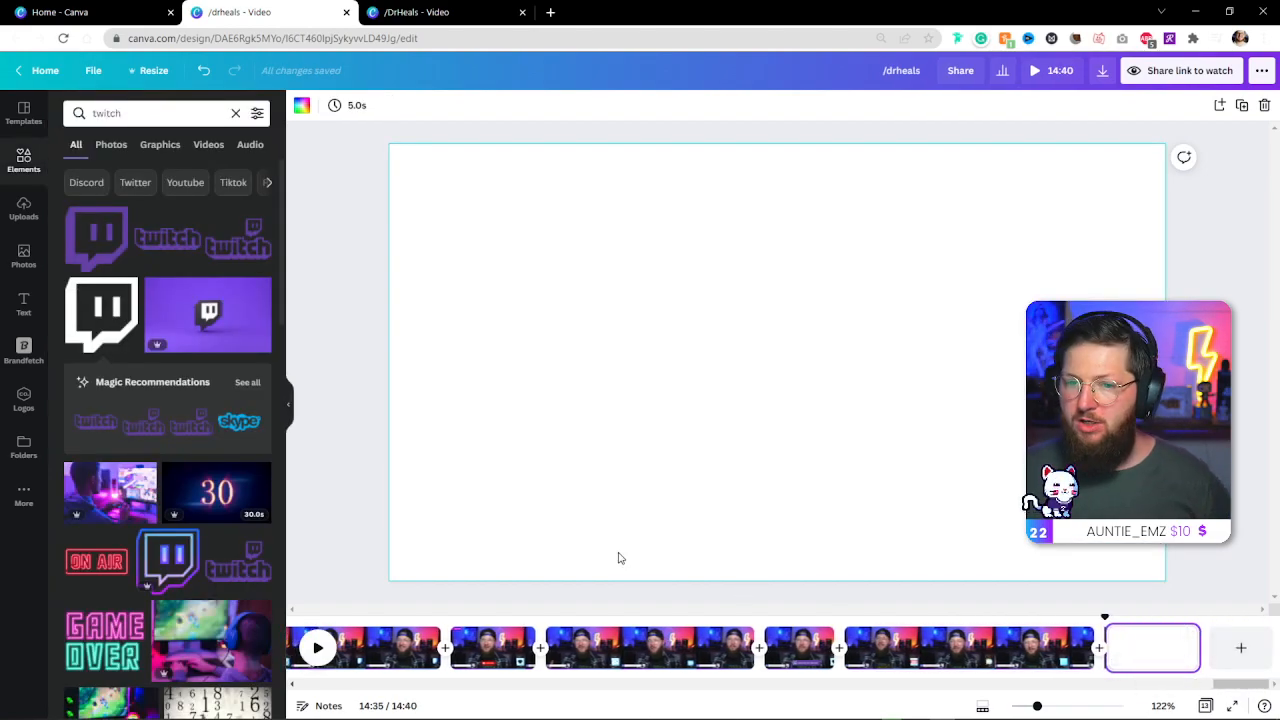
pyautogui.click(27, 115)
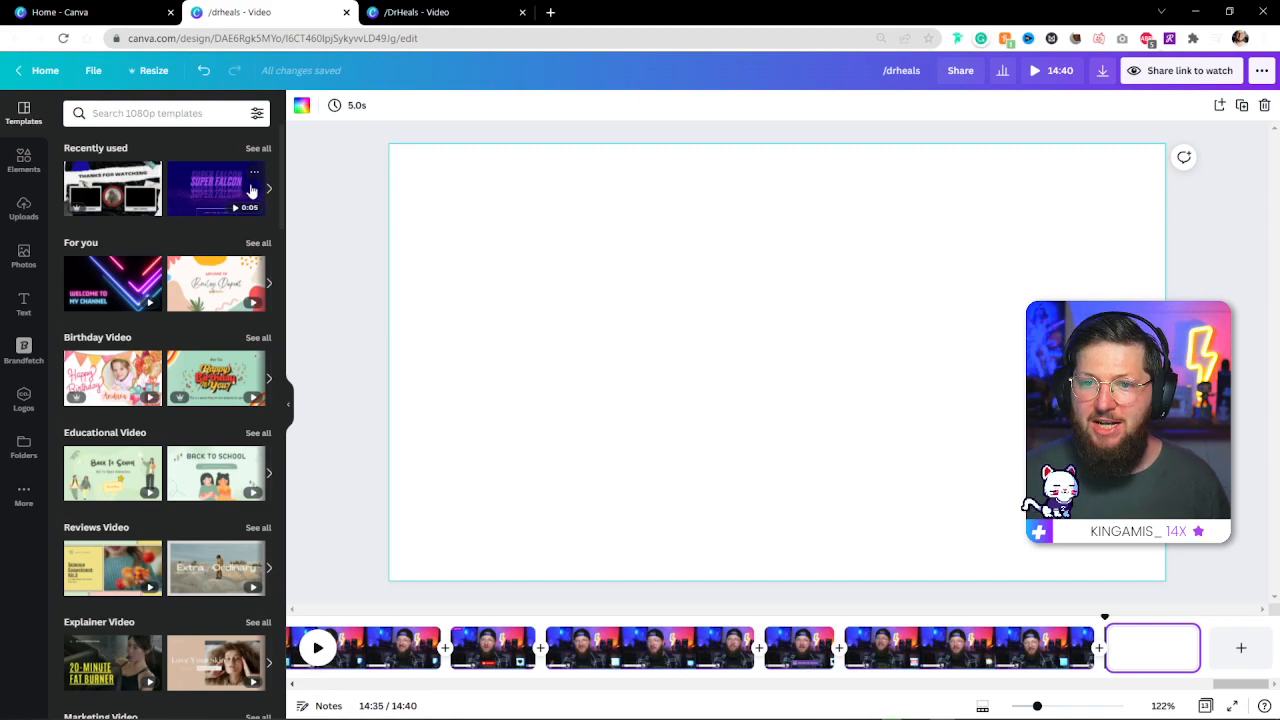
pyautogui.click(171, 118)
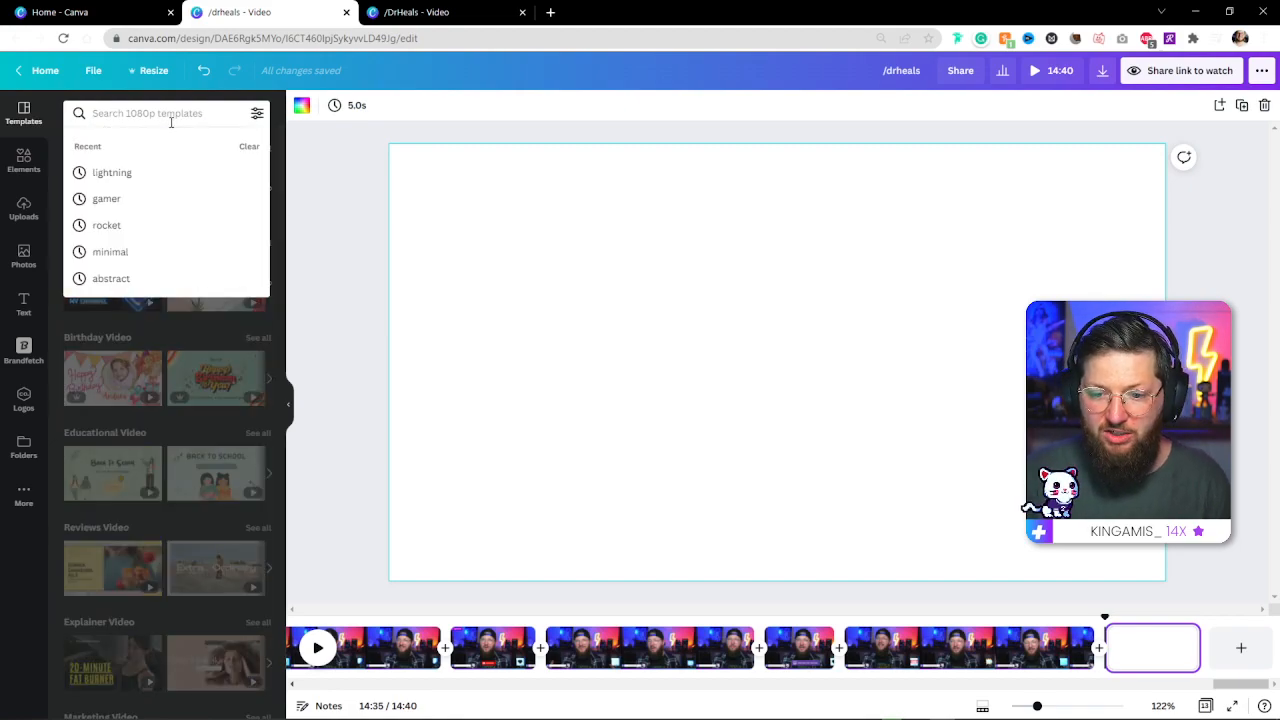
pyautogui.write('em')
pyautogui.press('BackSpace')
pyautogui.write('nd')
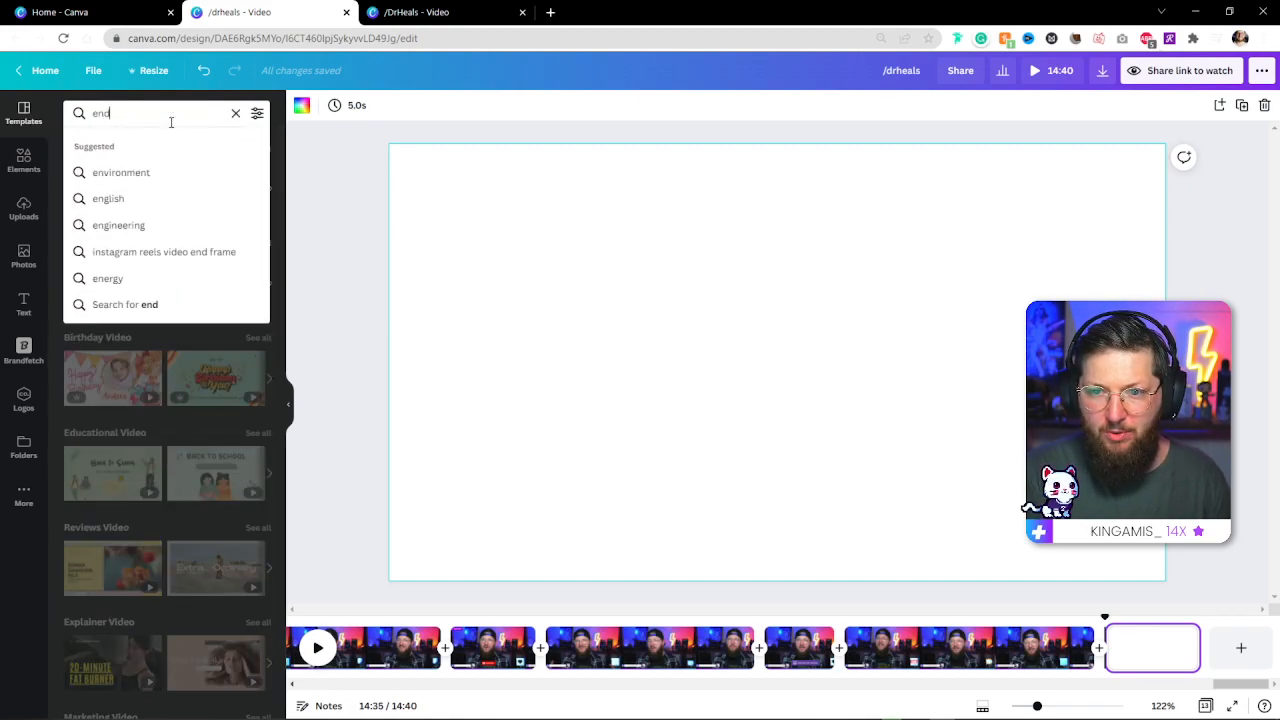
pyautogui.write(' screen')
pyautogui.press('Return')
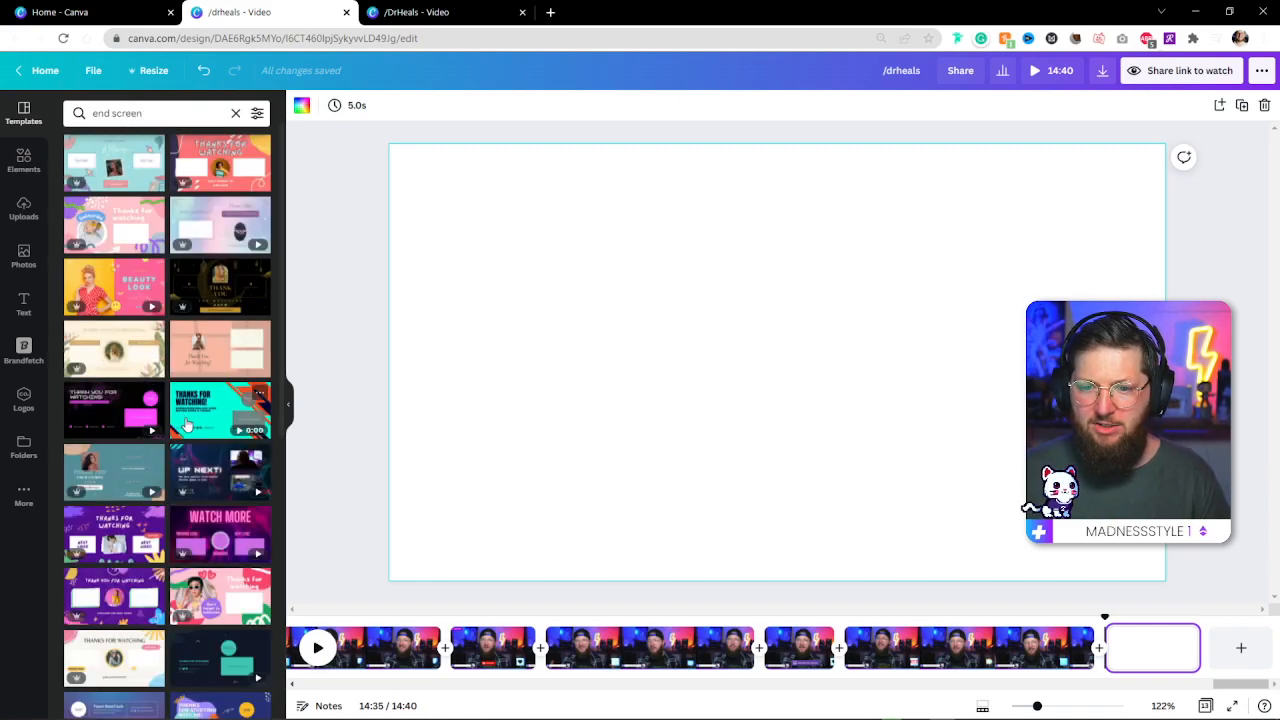
# - Browse the end screen templates and apply the dark THANKS FOR WATCHING! one with the teal icon and video placeholders to the blank page
pyautogui.scroll(-3, 218, 470)
pyautogui.scroll(-3, 215, 480)
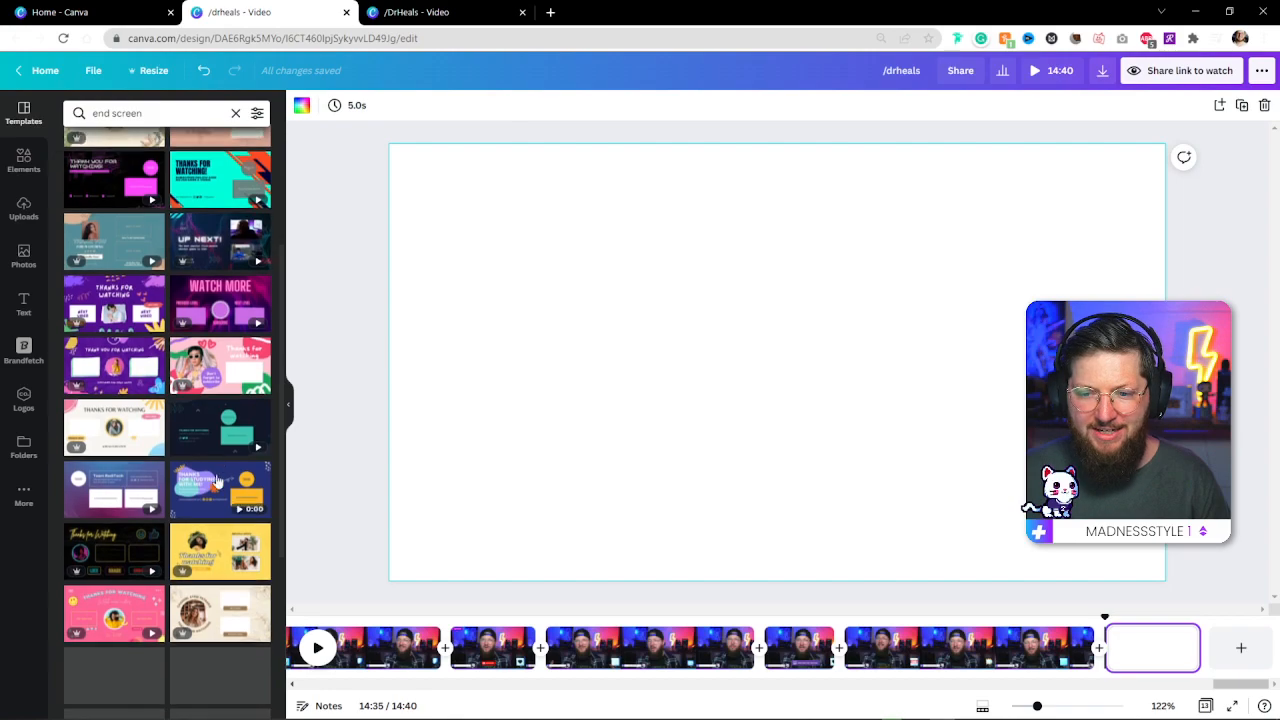
pyautogui.scroll(-2, 205, 508)
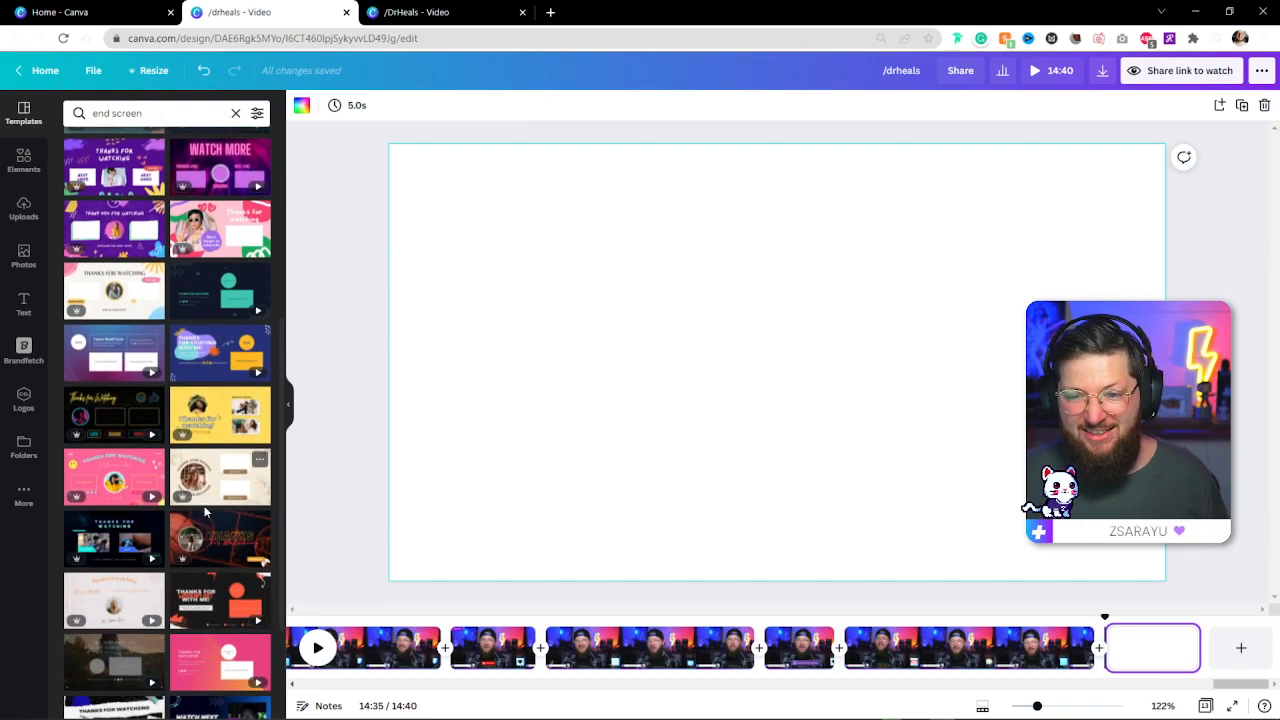
pyautogui.scroll(-1, 212, 460)
pyautogui.scroll(-4, 215, 438)
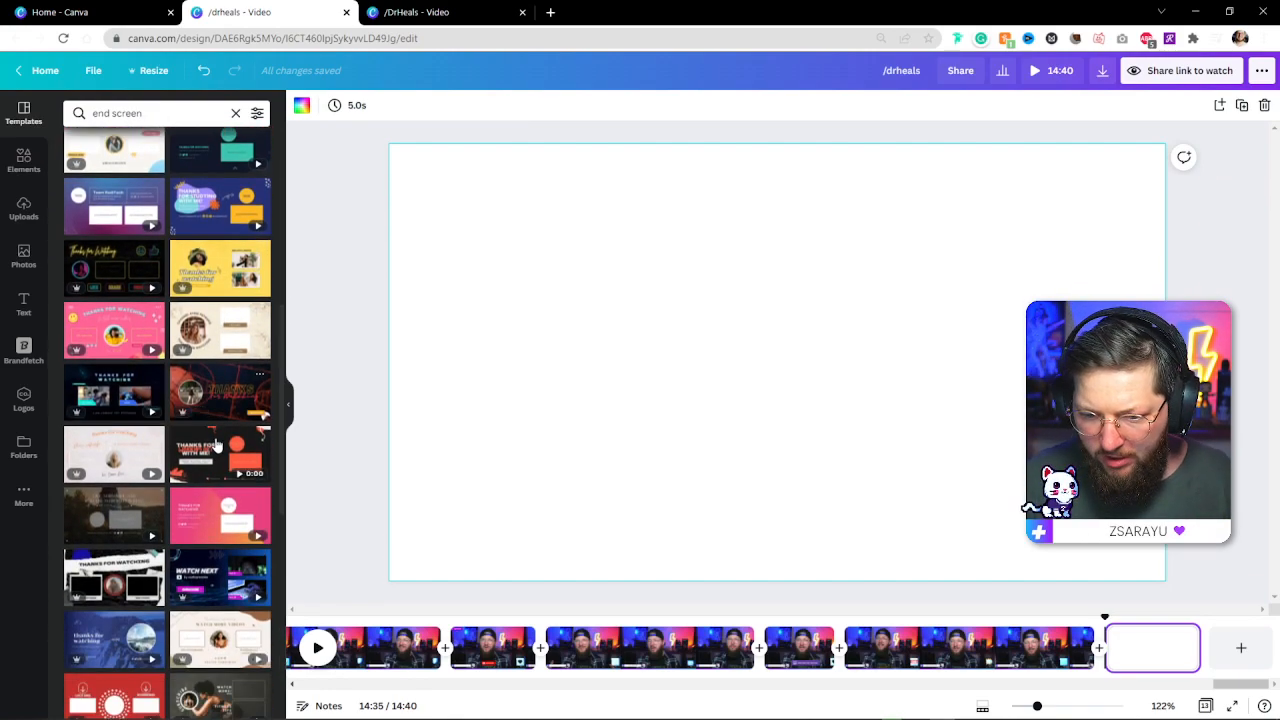
pyautogui.scroll(-2, 213, 515)
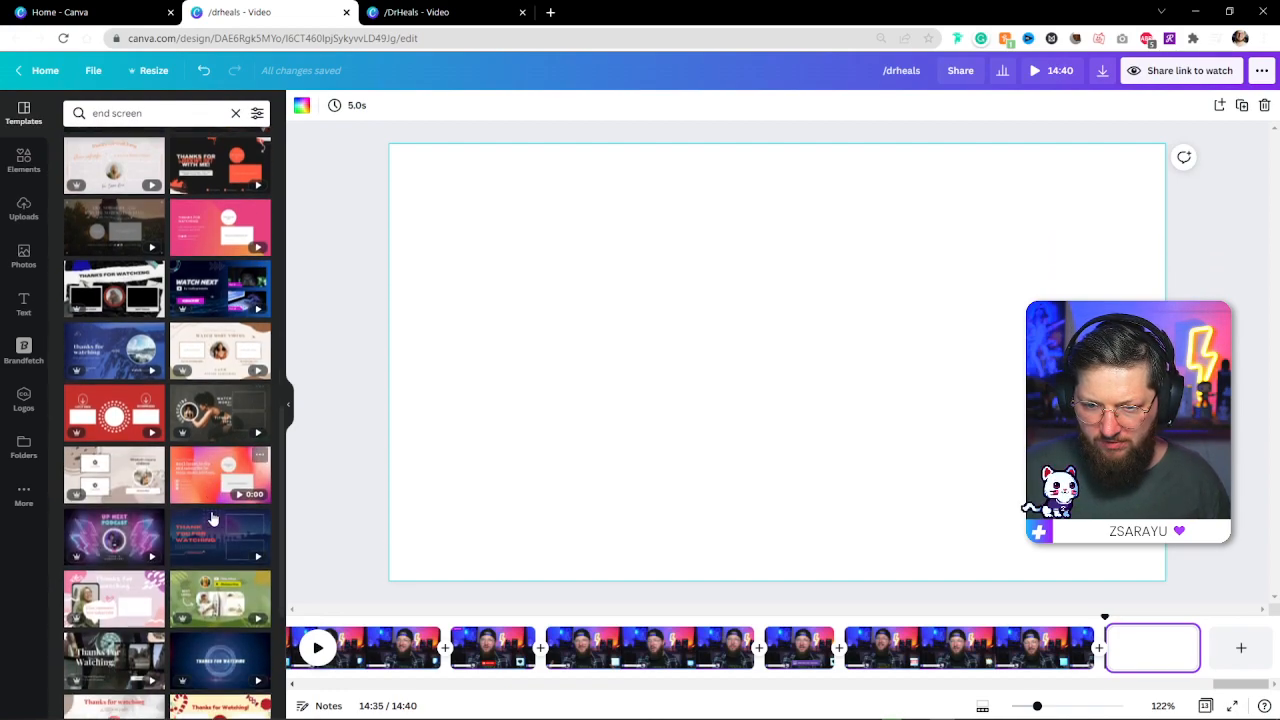
pyautogui.scroll(-1, 211, 543)
pyautogui.scroll(9, 220, 400)
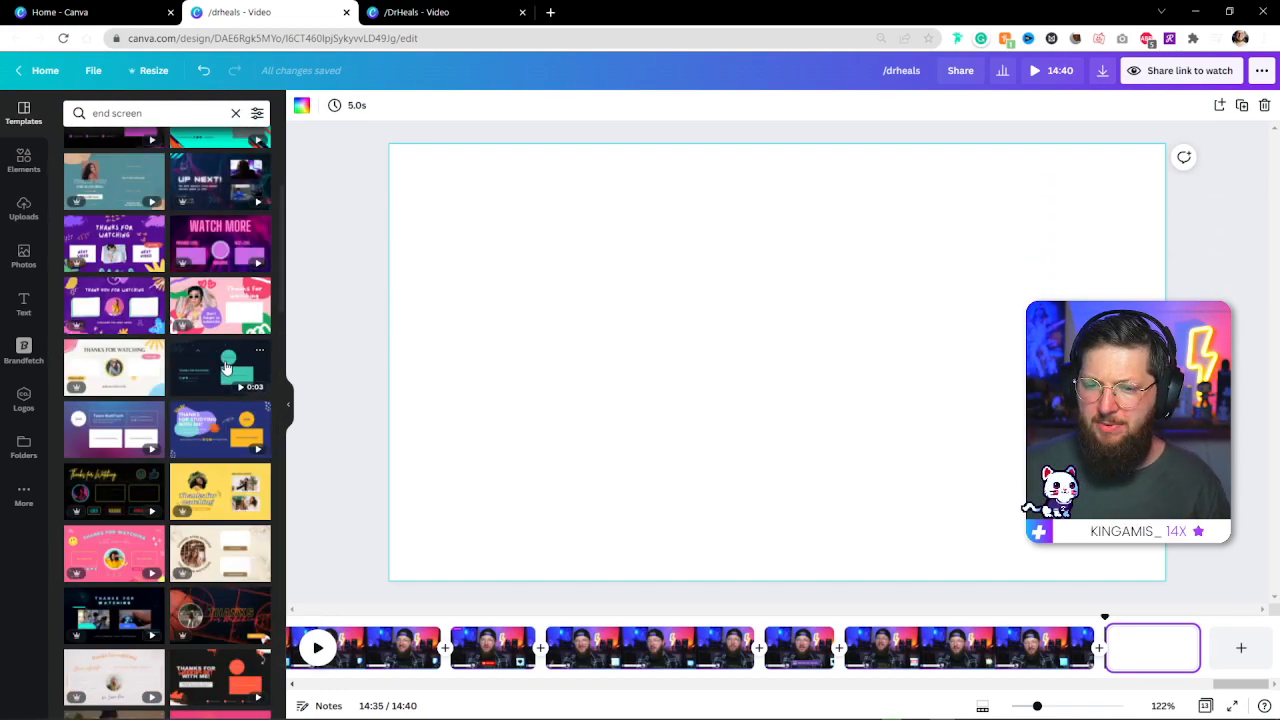
pyautogui.click(226, 368)
pyautogui.click(650, 540)
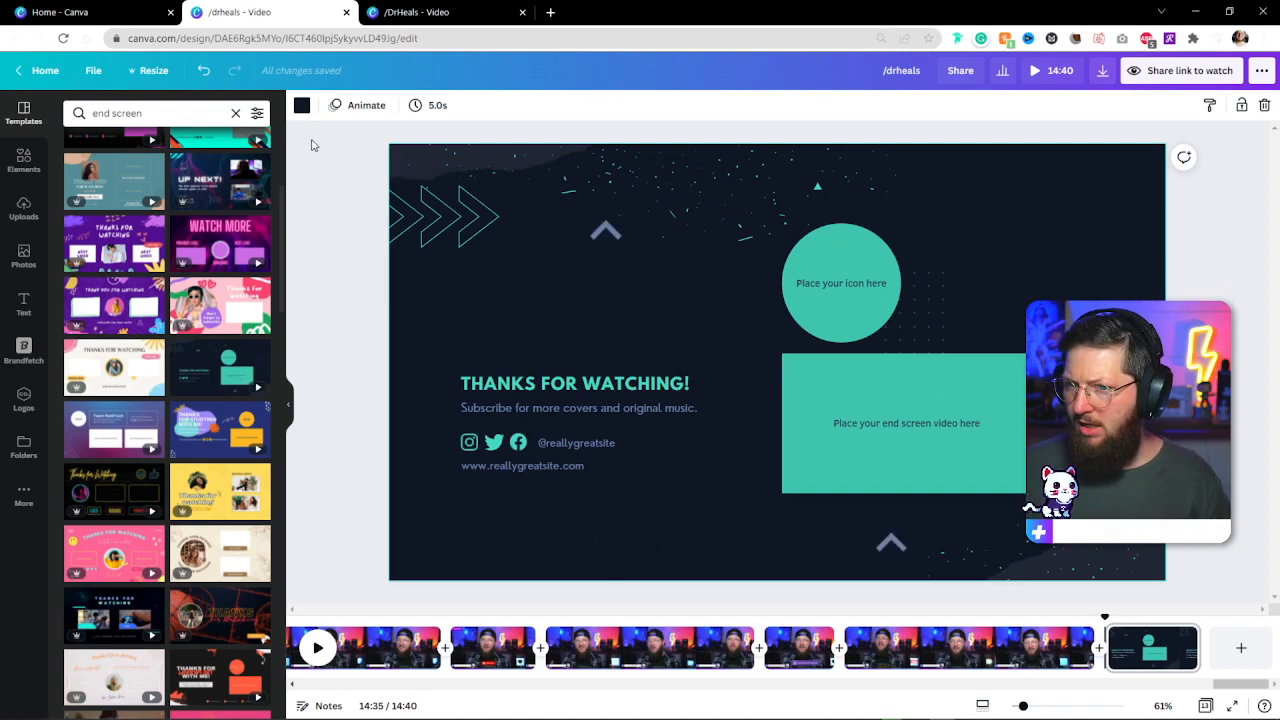
# - Change the end screen's background colour to dark purple #2B0032
pyautogui.click(302, 107)
pyautogui.click(78, 175)
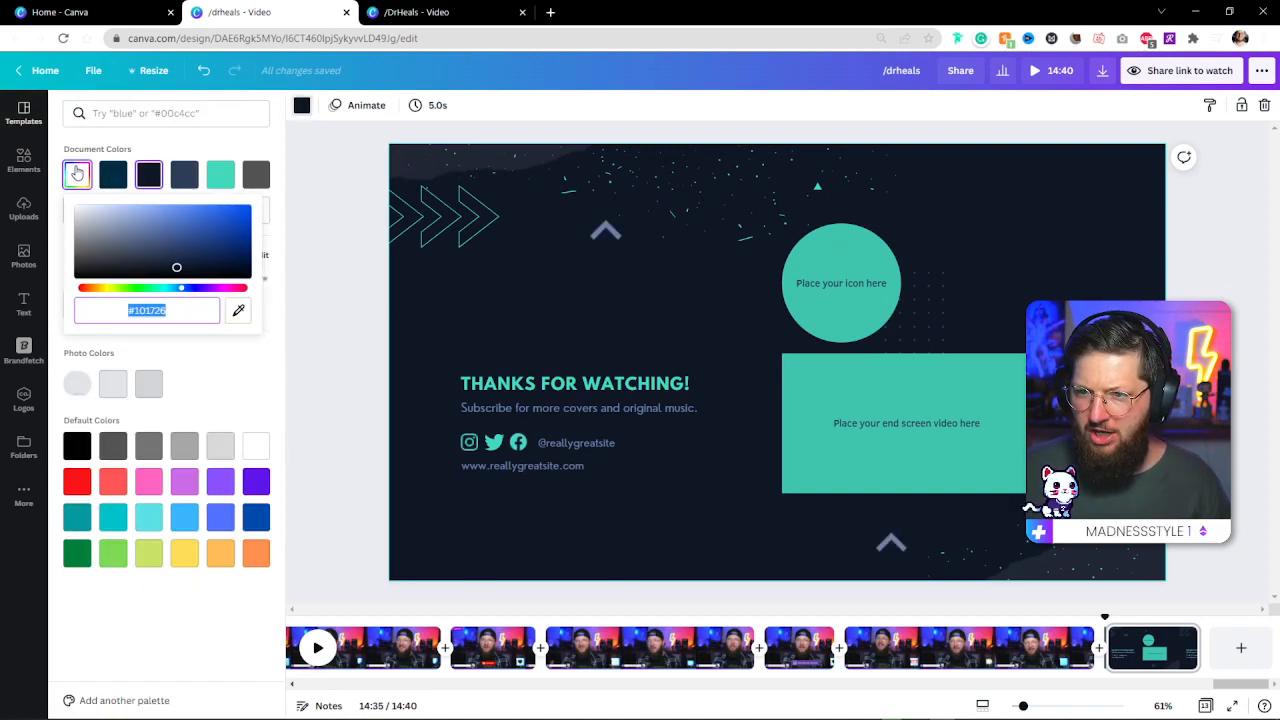
pyautogui.moveTo(184, 291); pyautogui.dragTo(220, 300)
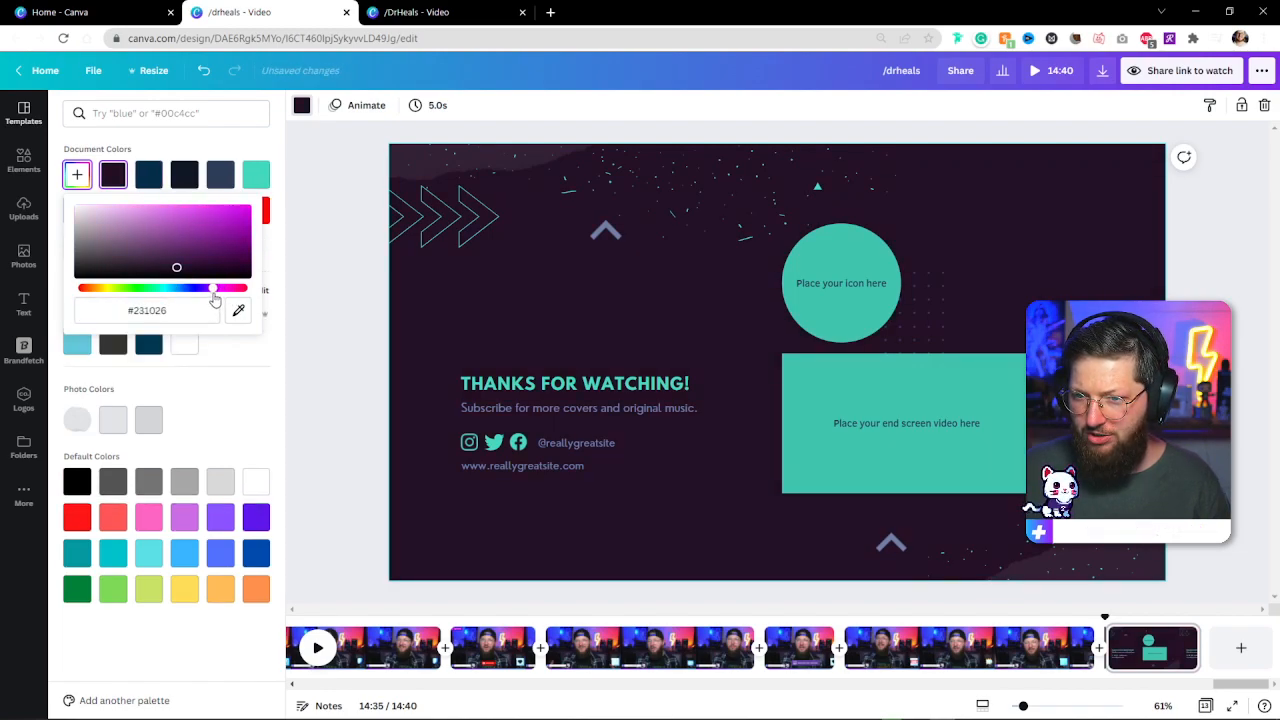
pyautogui.click(242, 244)
pyautogui.moveTo(262, 259); pyautogui.dragTo(266, 270)
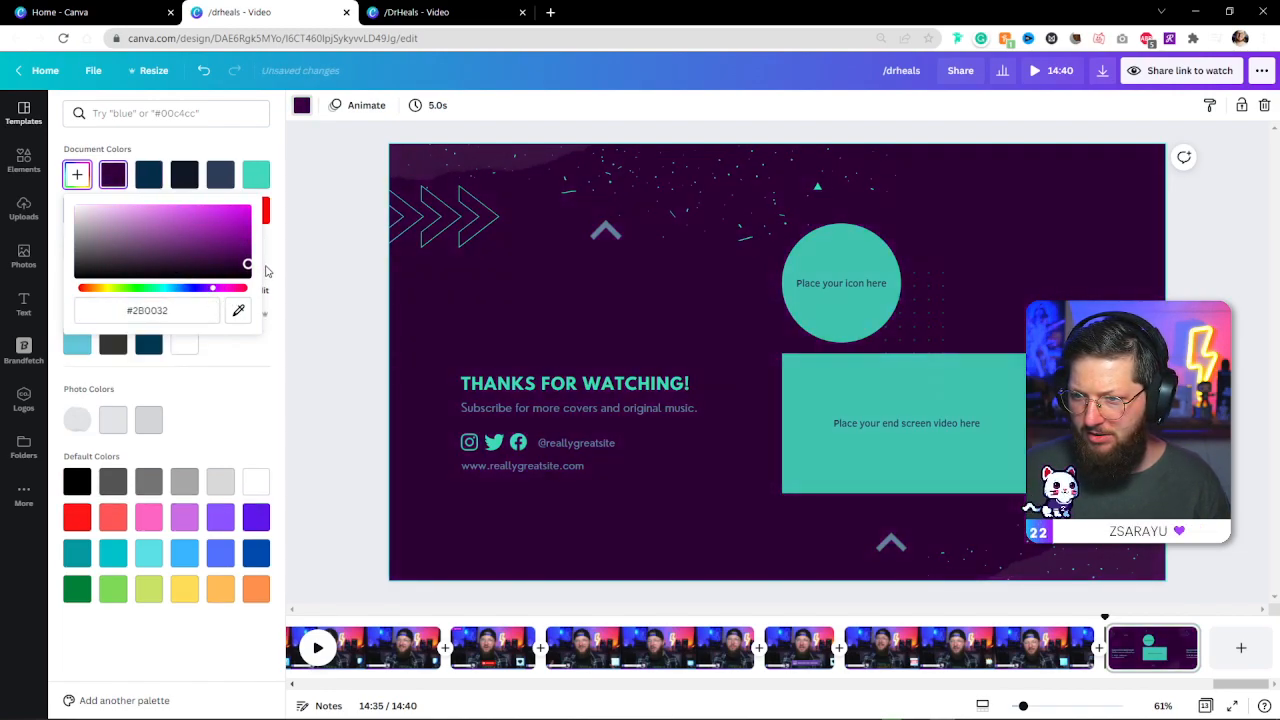
pyautogui.click(338, 297)
# - Recolour the THANKS FOR WATCHING! heading white
pyautogui.click(566, 387)
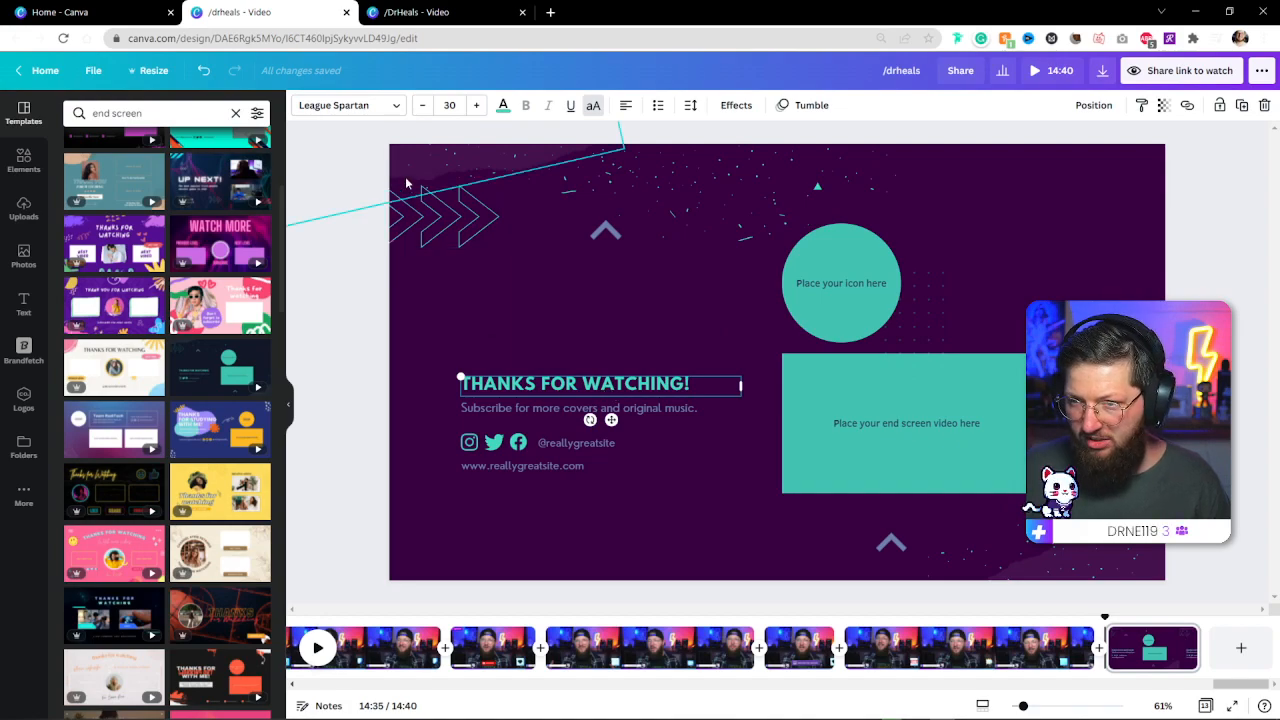
pyautogui.click(503, 105)
pyautogui.click(186, 306)
pyautogui.click(494, 442)
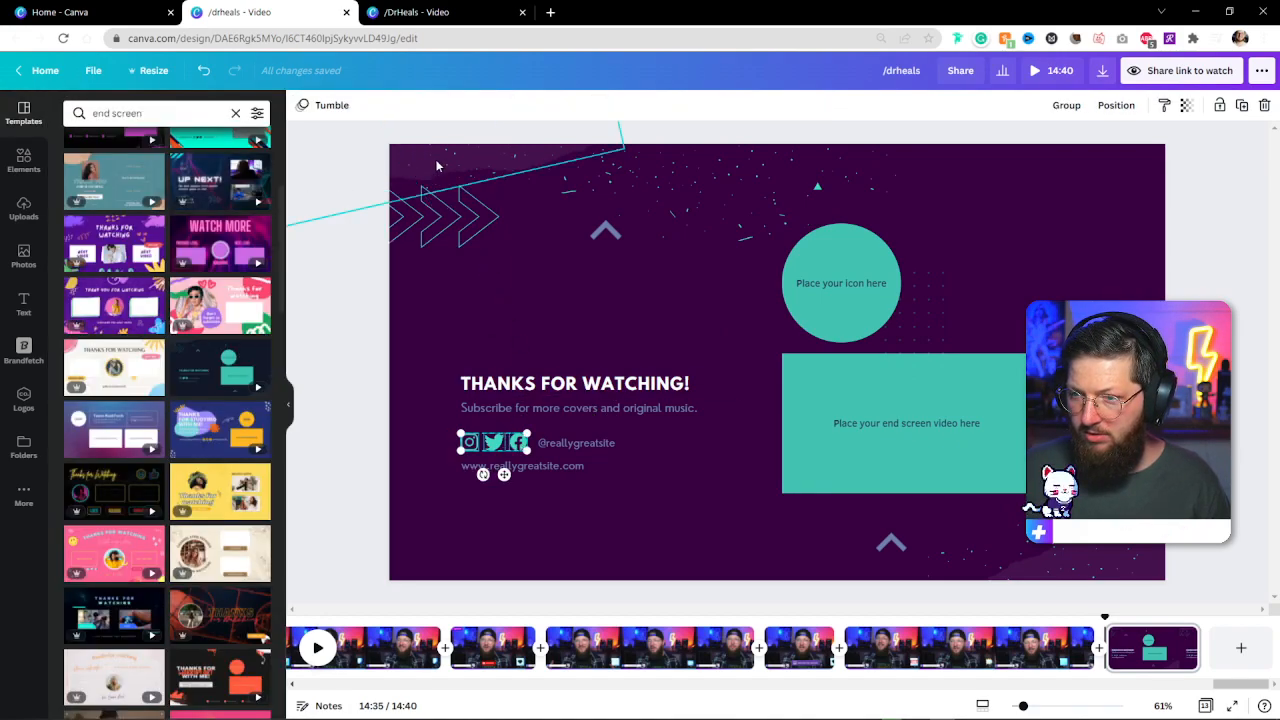
pyautogui.click(315, 401)
pyautogui.click(470, 442)
pyautogui.click(340, 417)
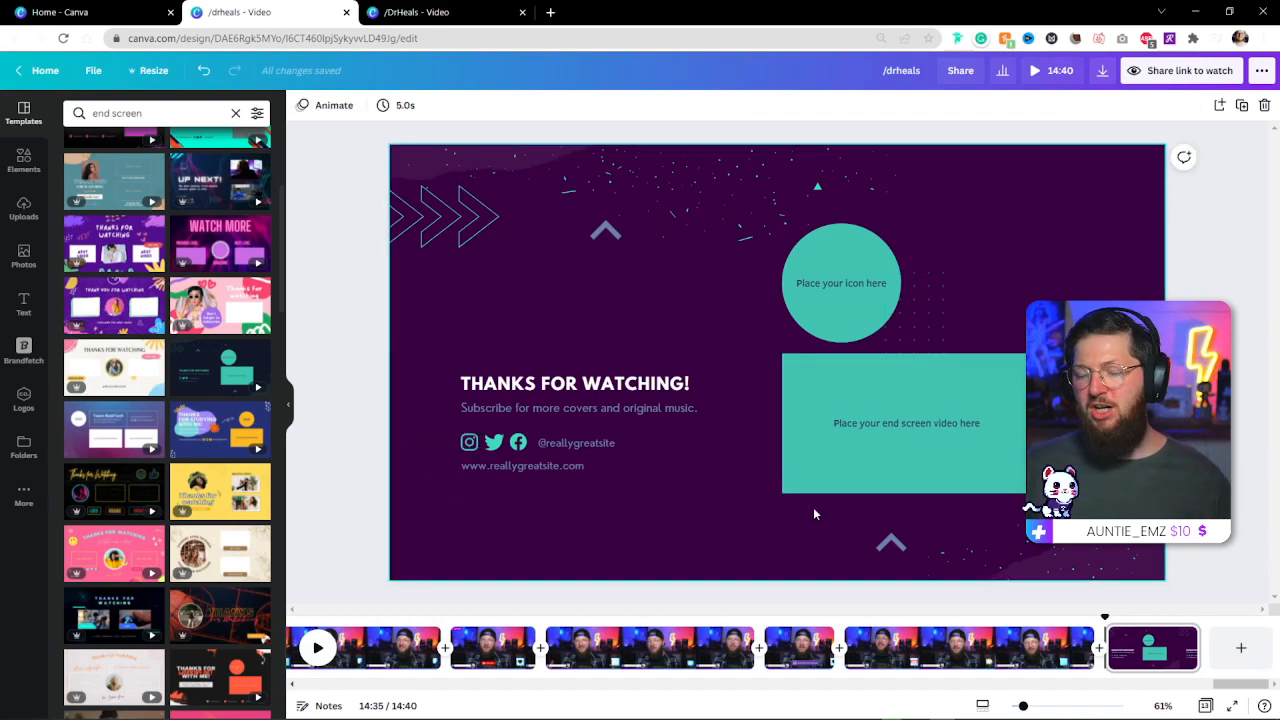
pyautogui.doubleClick(575, 443)
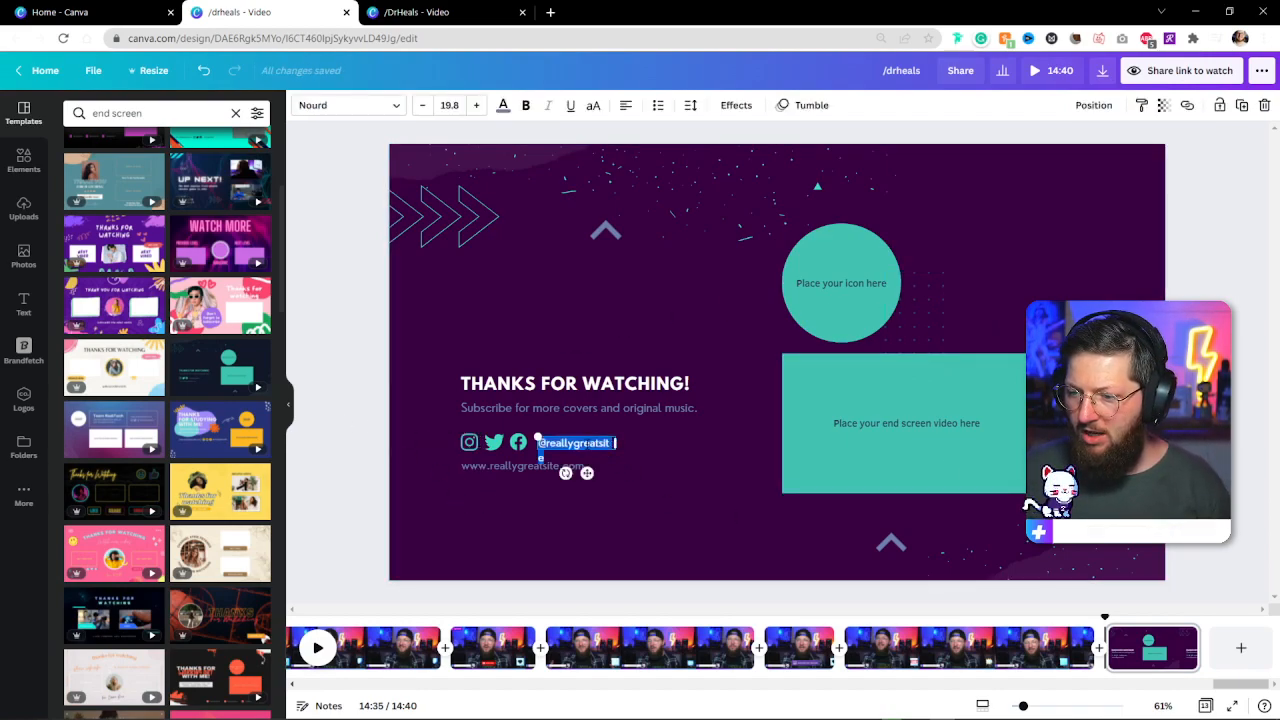
pyautogui.write('@D')
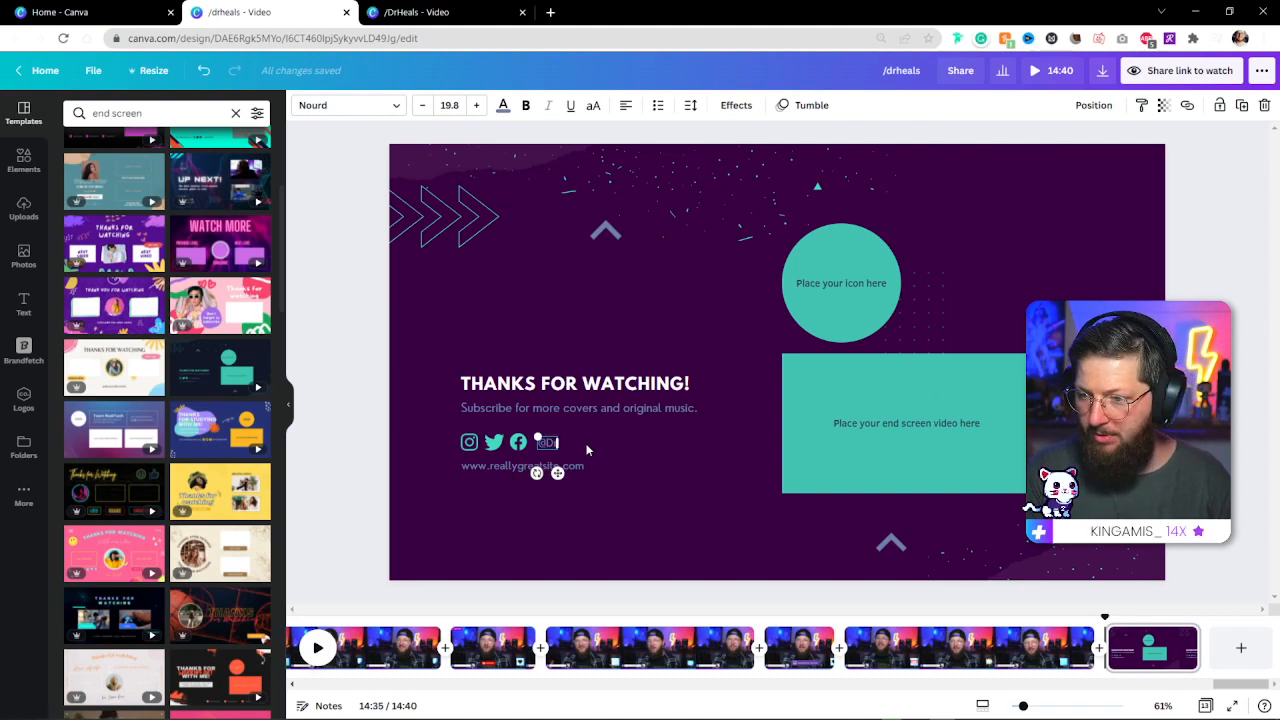
pyautogui.write('rHeals')
pyautogui.click(500, 465)
pyautogui.doubleClick(495, 467)
pyautogui.write('twitch.tv/DrHeals')
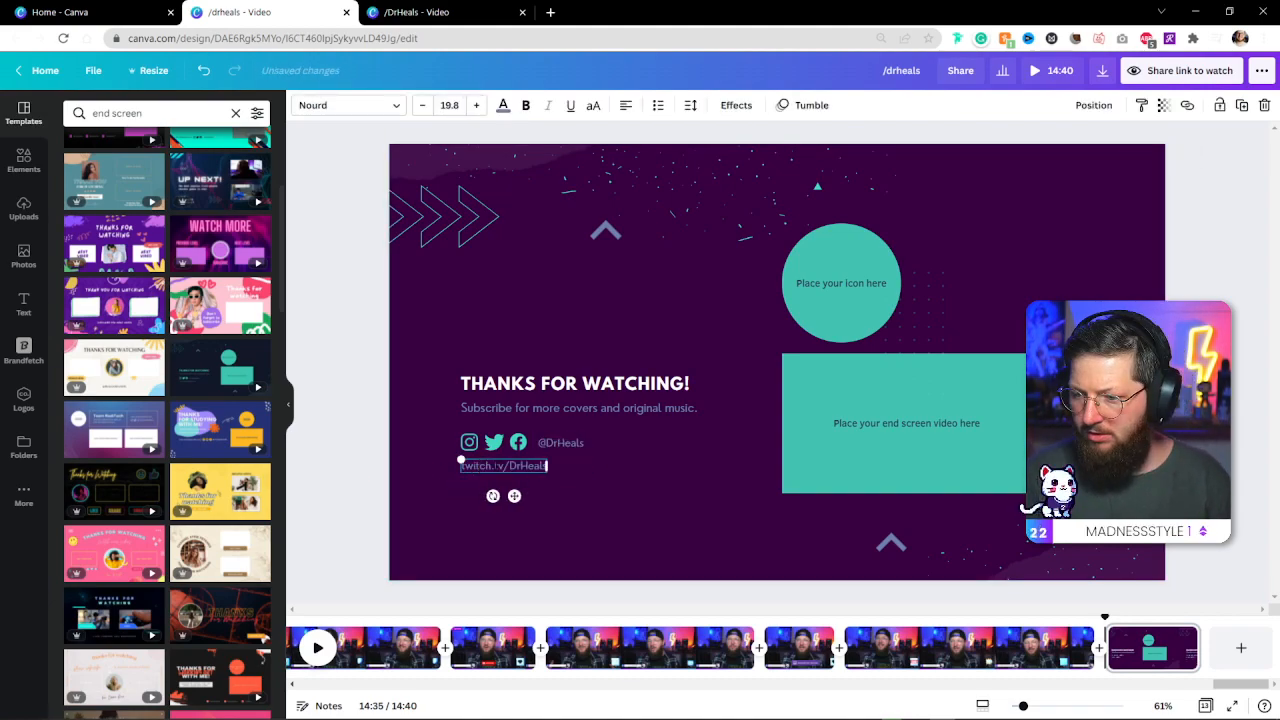
pyautogui.click(360, 443)
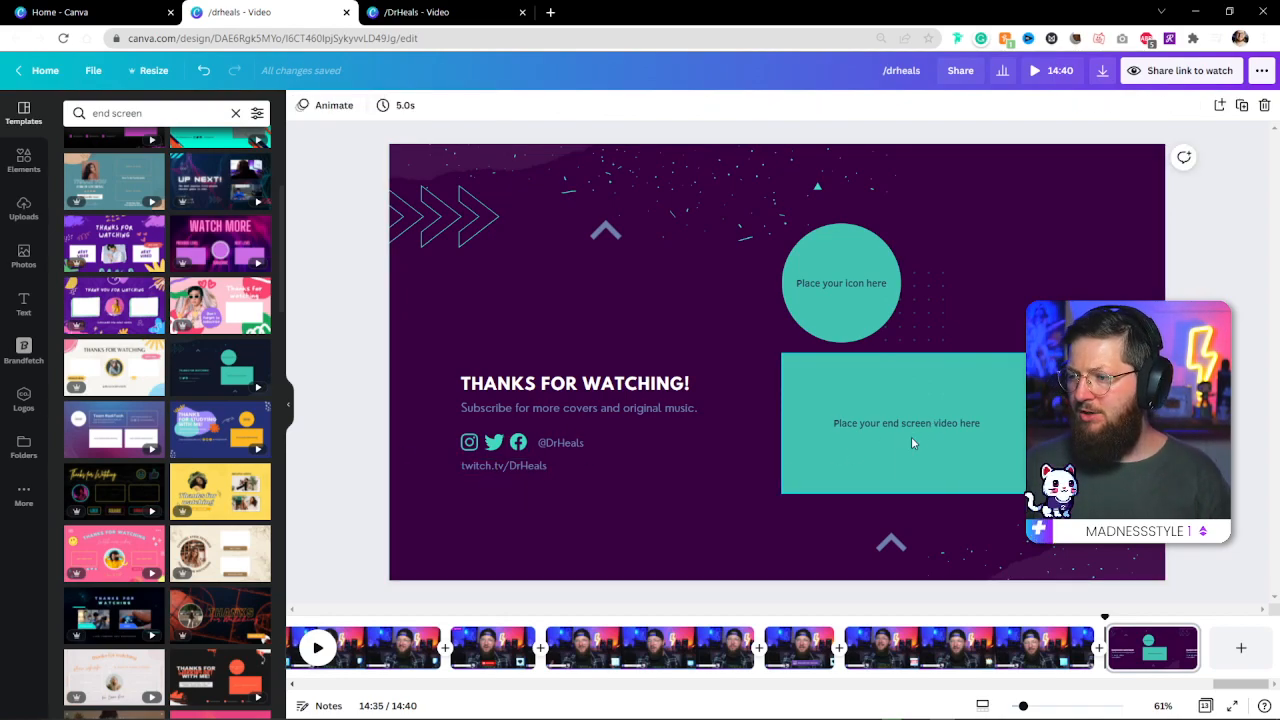
pyautogui.click(908, 434)
pyautogui.click(852, 320)
pyautogui.click(1238, 393)
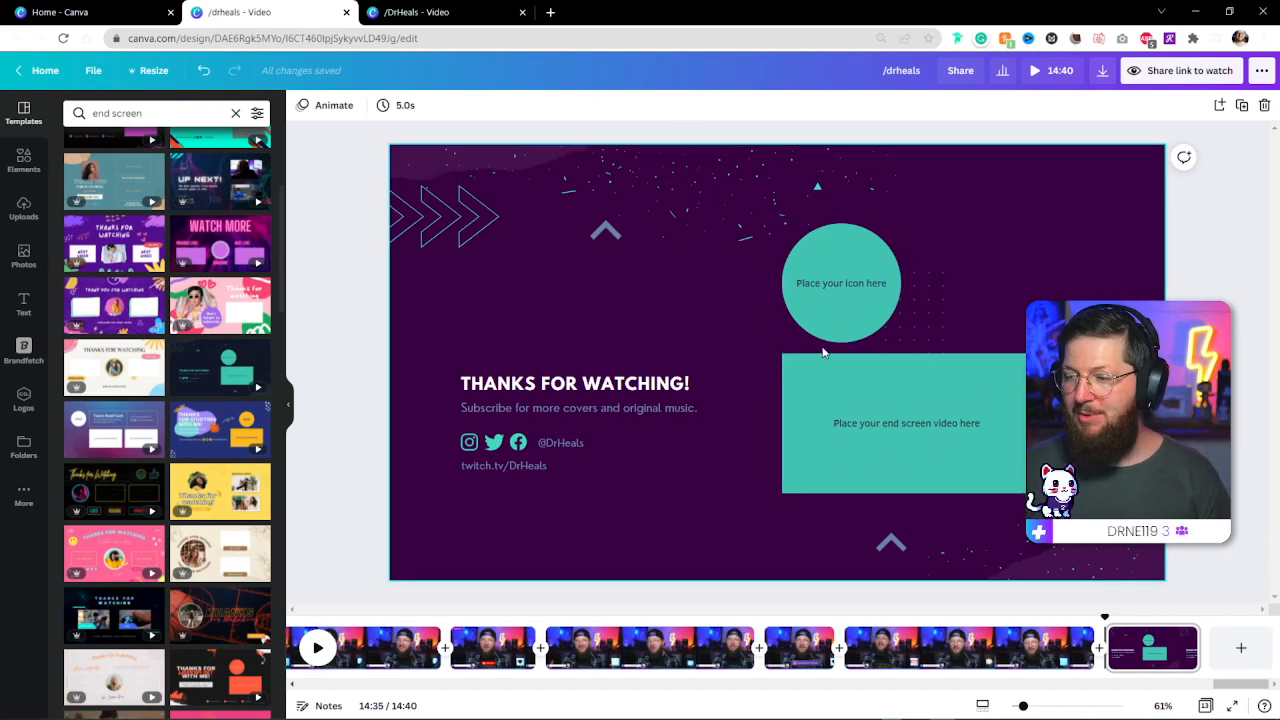
# - Set the end screen page's timing to 15.0 seconds
pyautogui.click(1165, 661)
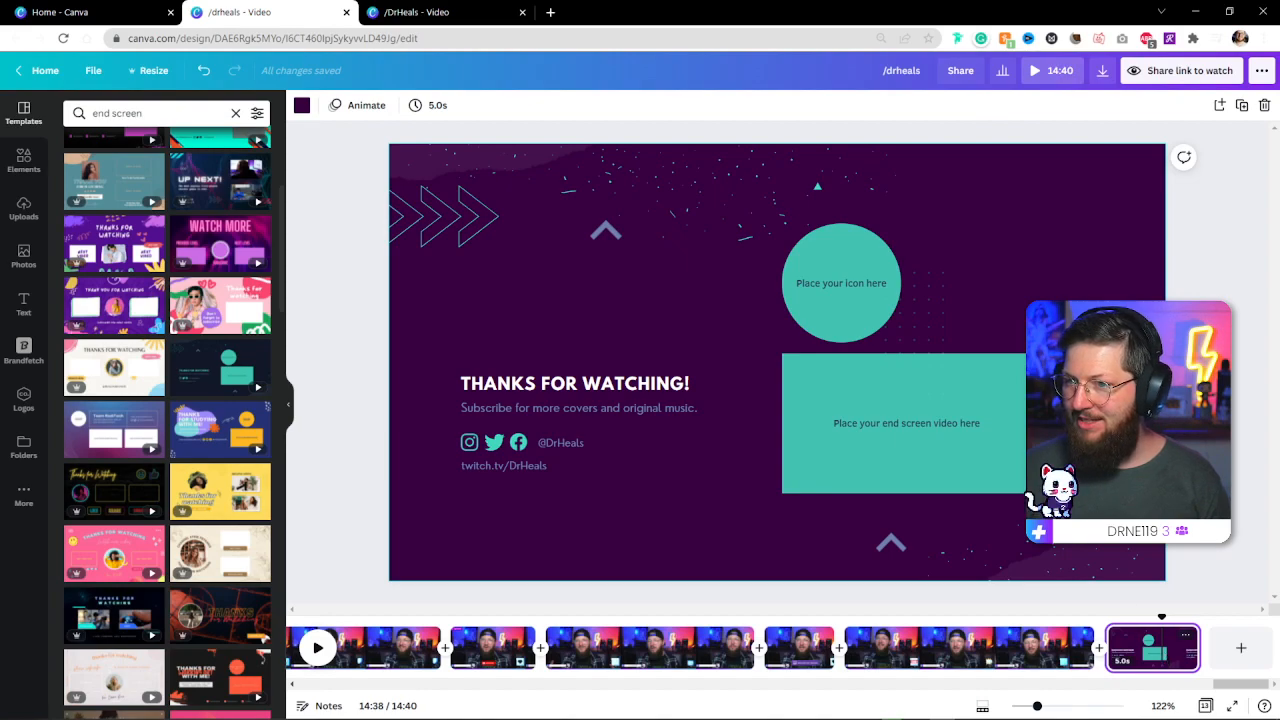
pyautogui.click(436, 110)
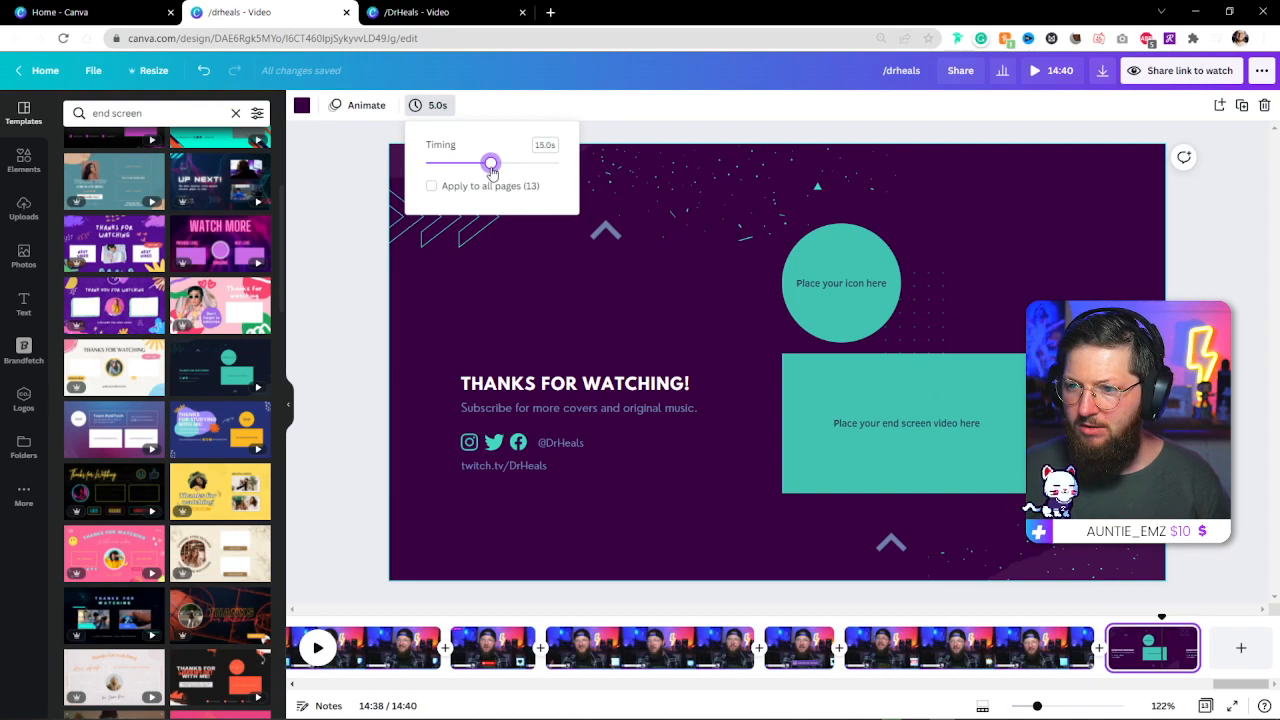
pyautogui.moveTo(491, 170); pyautogui.dragTo(491, 170)
pyautogui.click(1249, 514)
# - Add a Circle Wipe transition lasting 0.3 seconds between the last recording clip and the end screen
pyautogui.moveTo(1216, 685); pyautogui.dragTo(1236, 685)
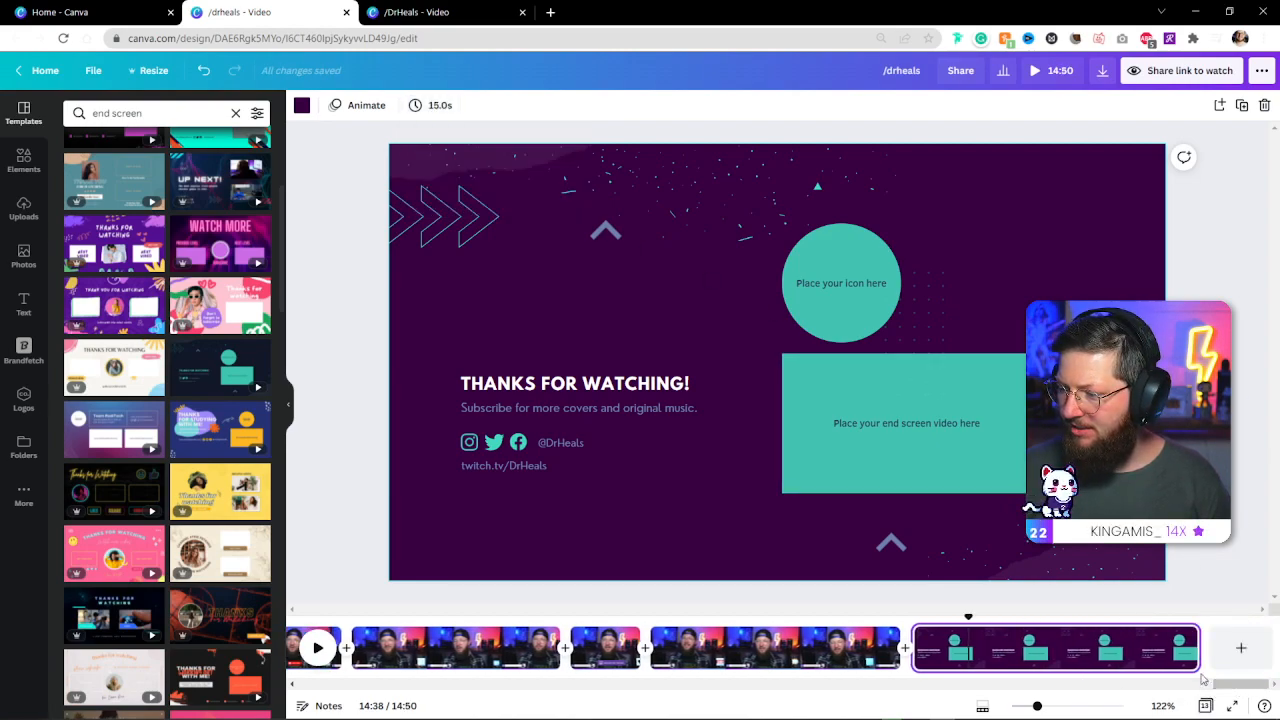
pyautogui.click(903, 648)
pyautogui.click(118, 272)
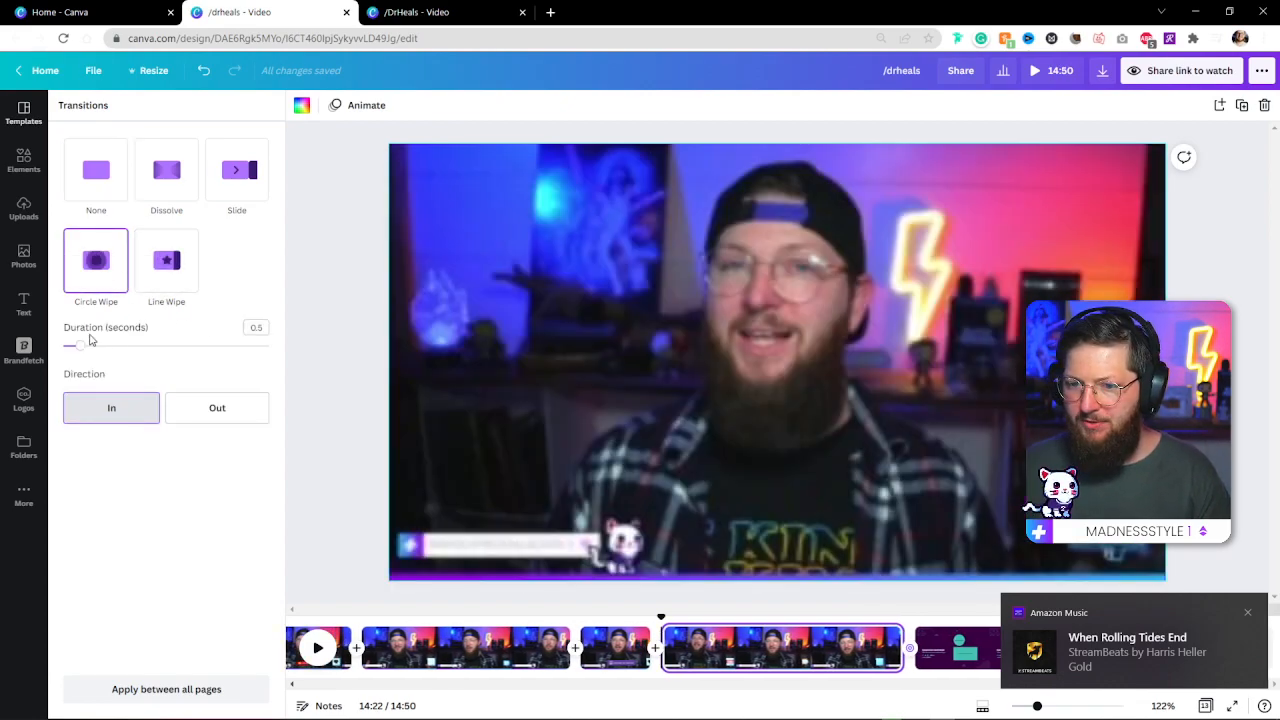
pyautogui.moveTo(80, 346); pyautogui.dragTo(72, 348)
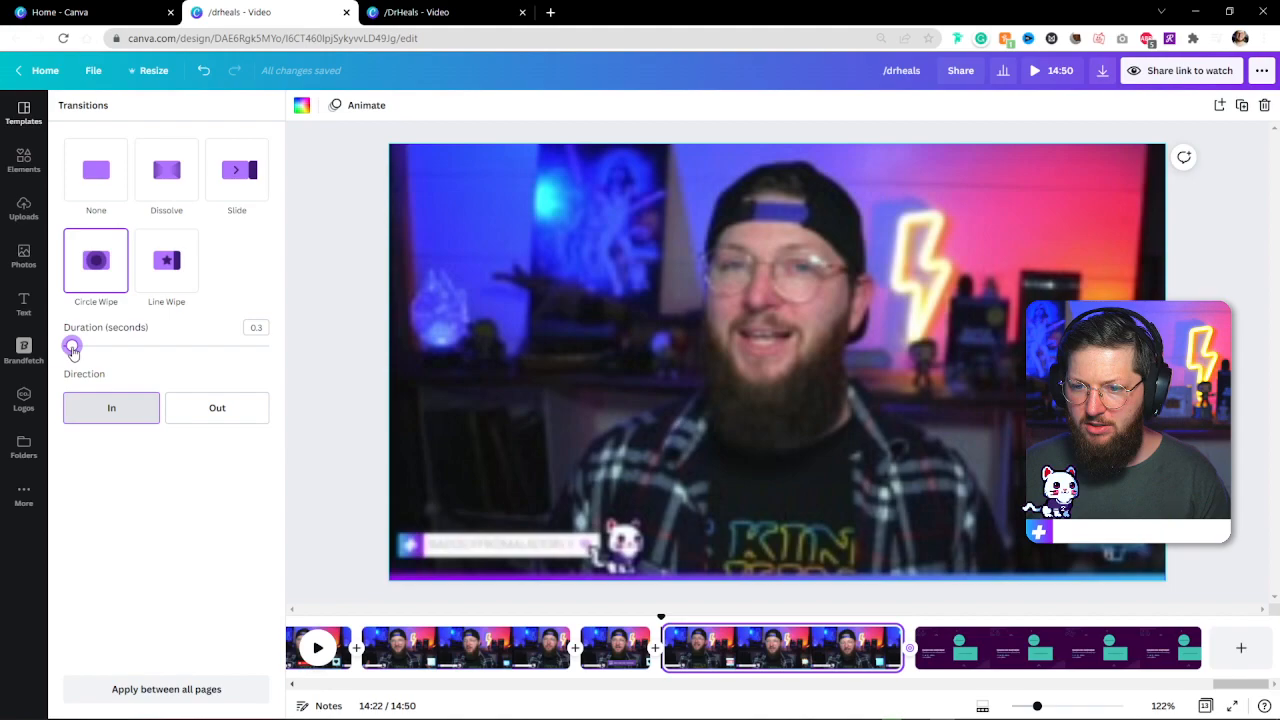
pyautogui.click(895, 612)
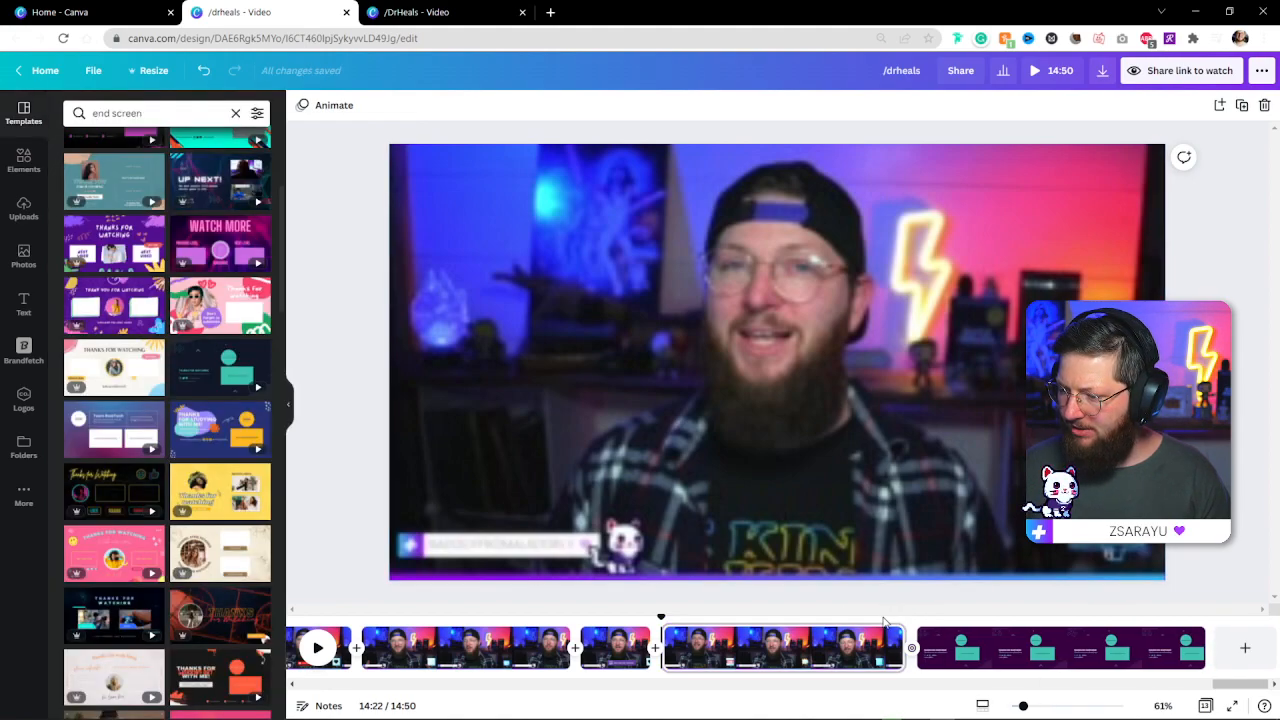
# - Preview the transition from the last recording clip into the end screen, including the animated entrance of its elements
pyautogui.click(876, 635)
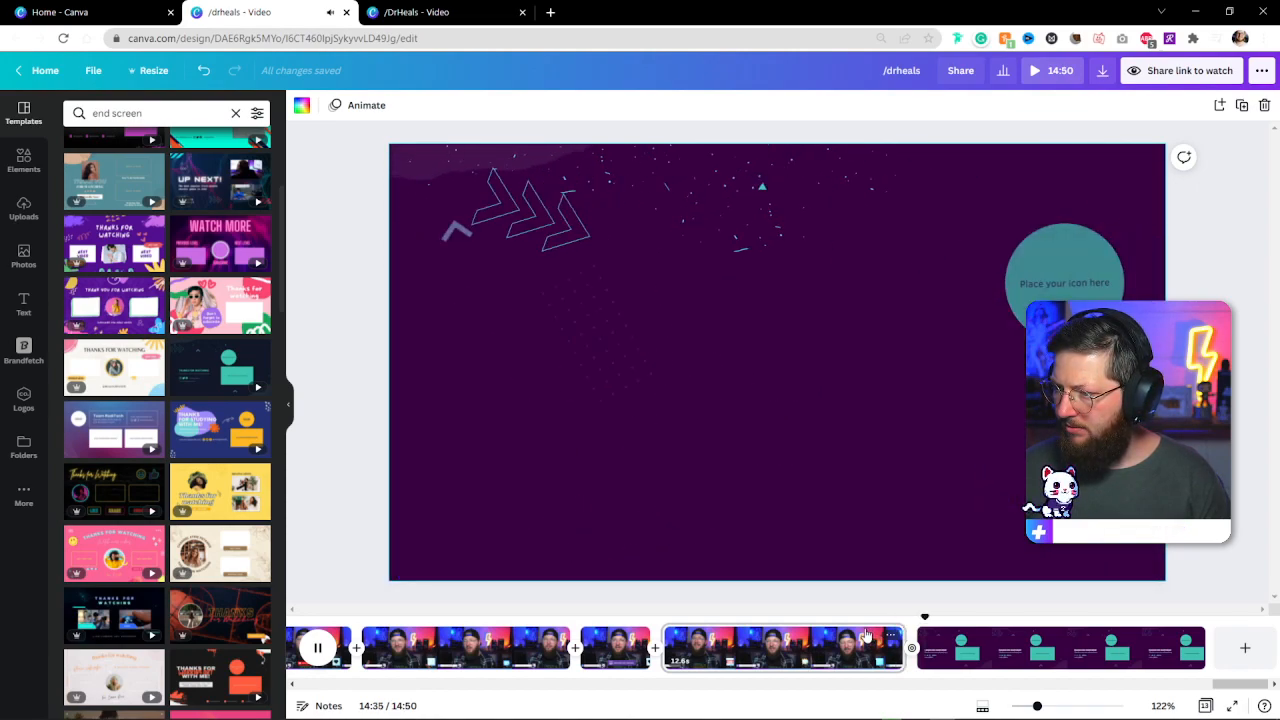
pyautogui.press('space')
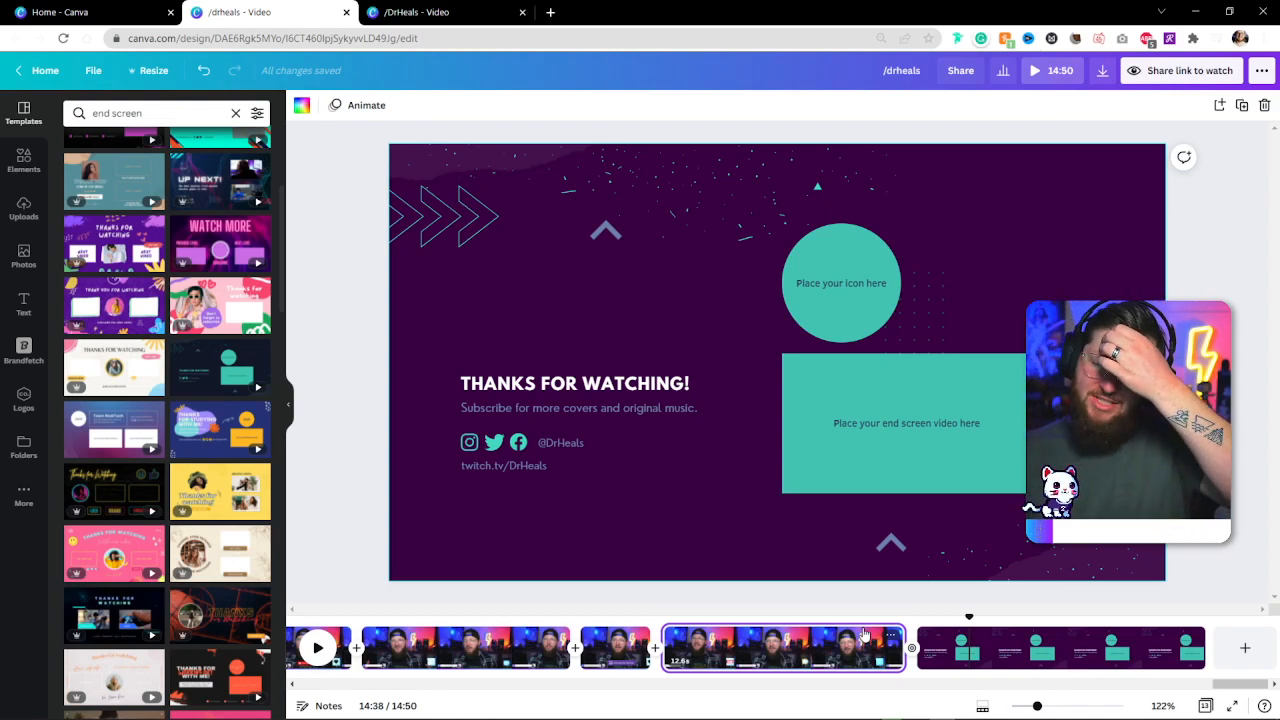
pyautogui.moveTo(970, 620); pyautogui.dragTo(930, 607)
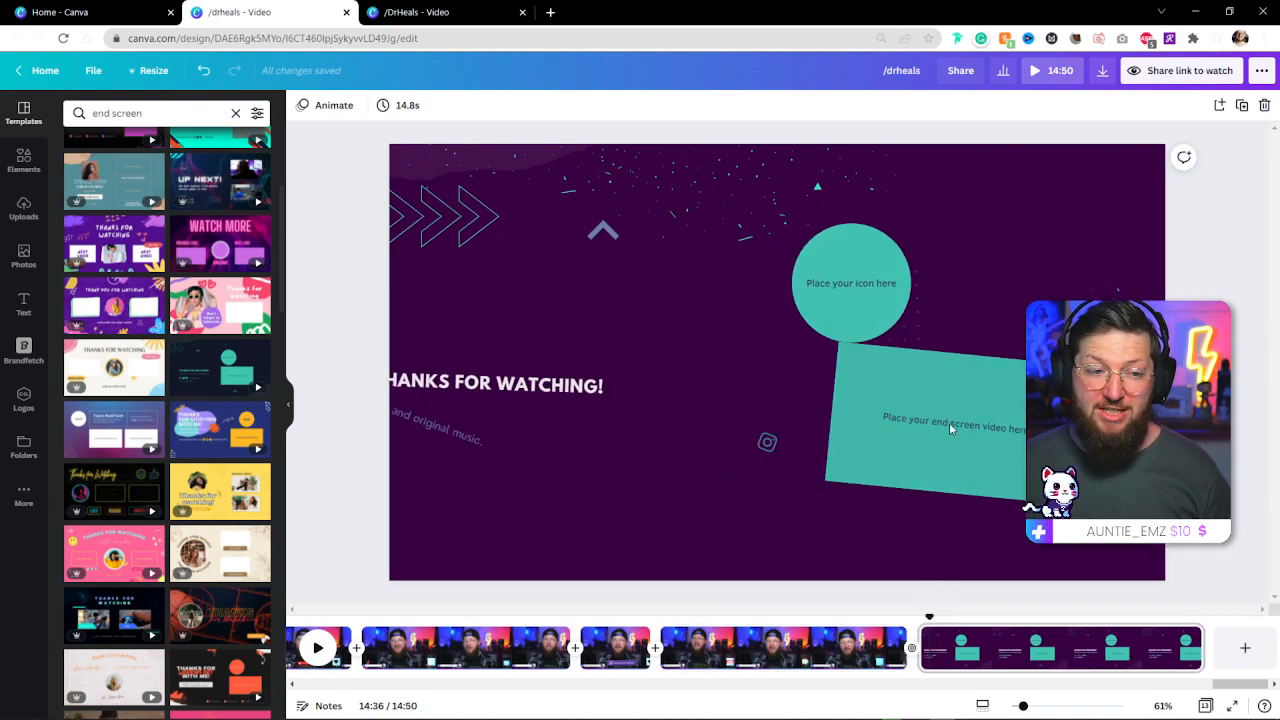
pyautogui.click(955, 618)
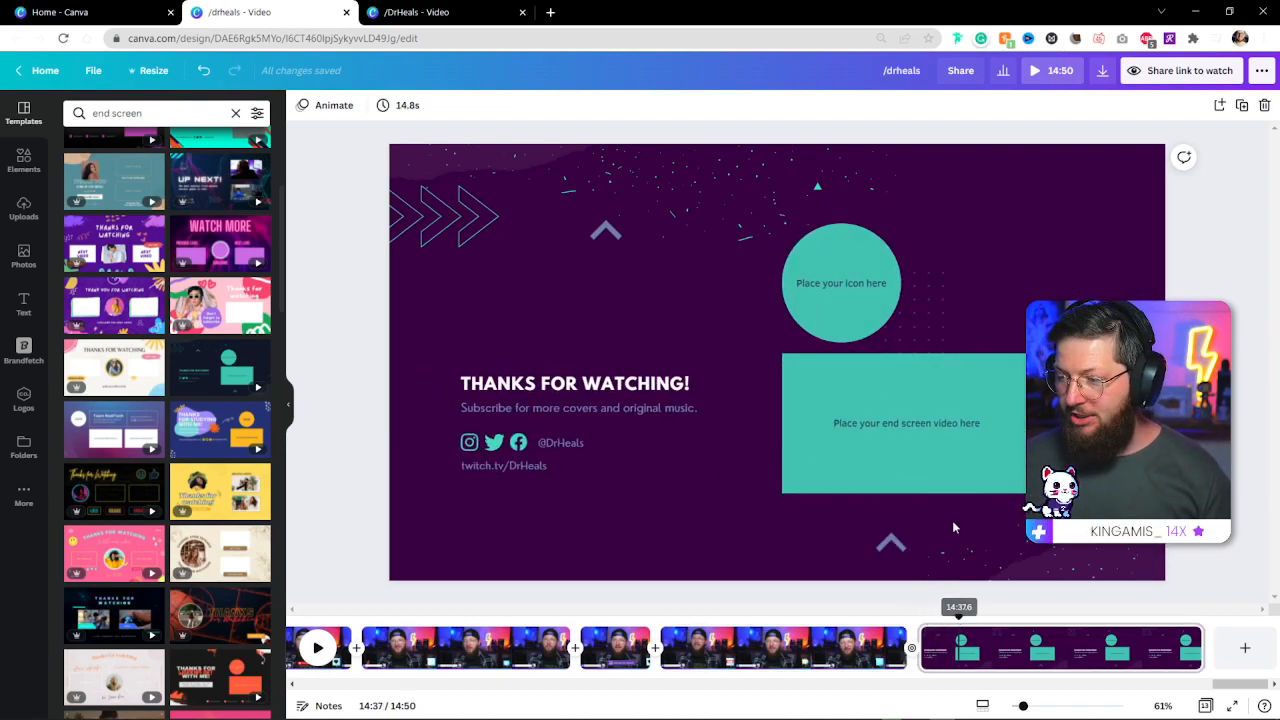
pyautogui.click(936, 452)
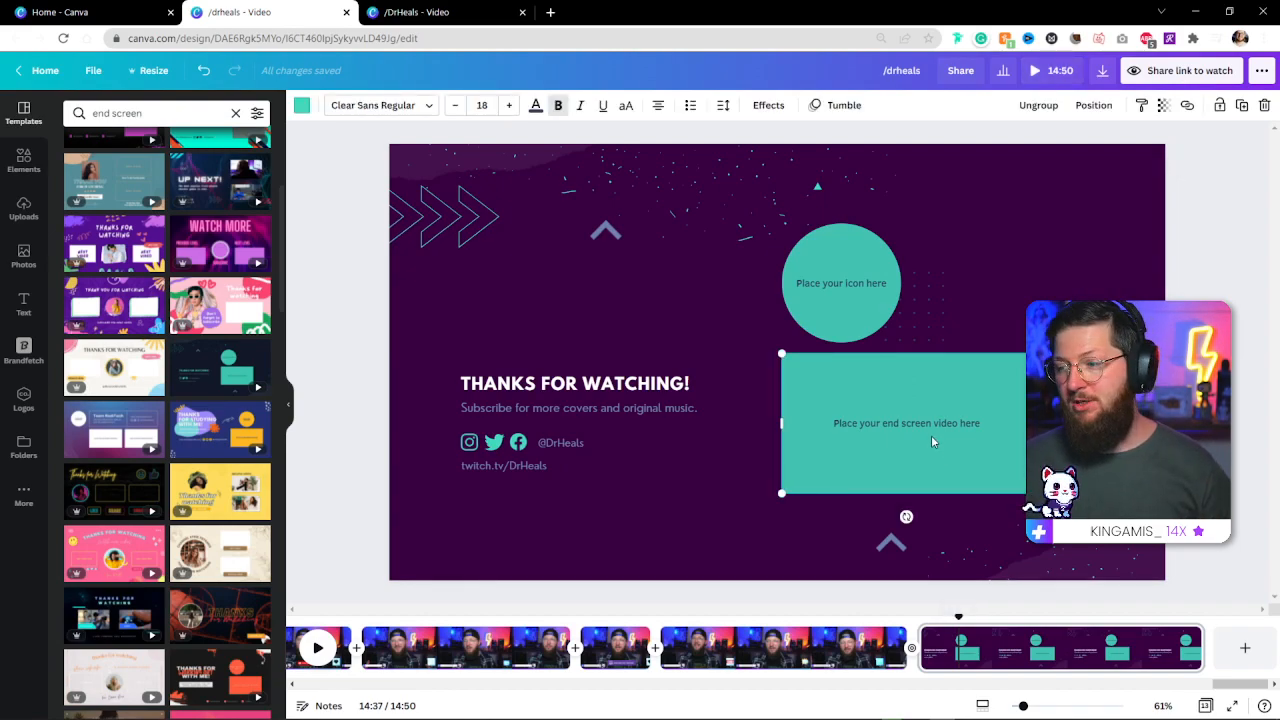
pyautogui.moveTo(934, 442); pyautogui.dragTo(956, 453)
pyautogui.hotkey('ctrl', 'z')
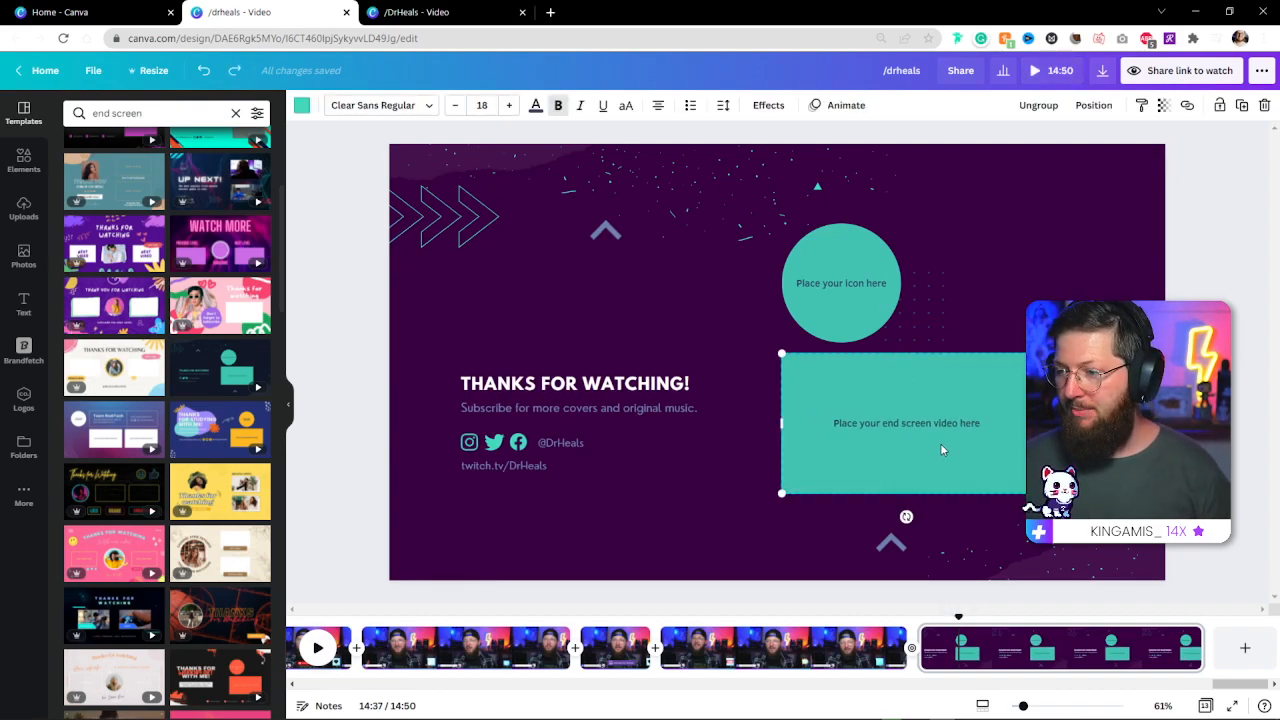
pyautogui.click(843, 106)
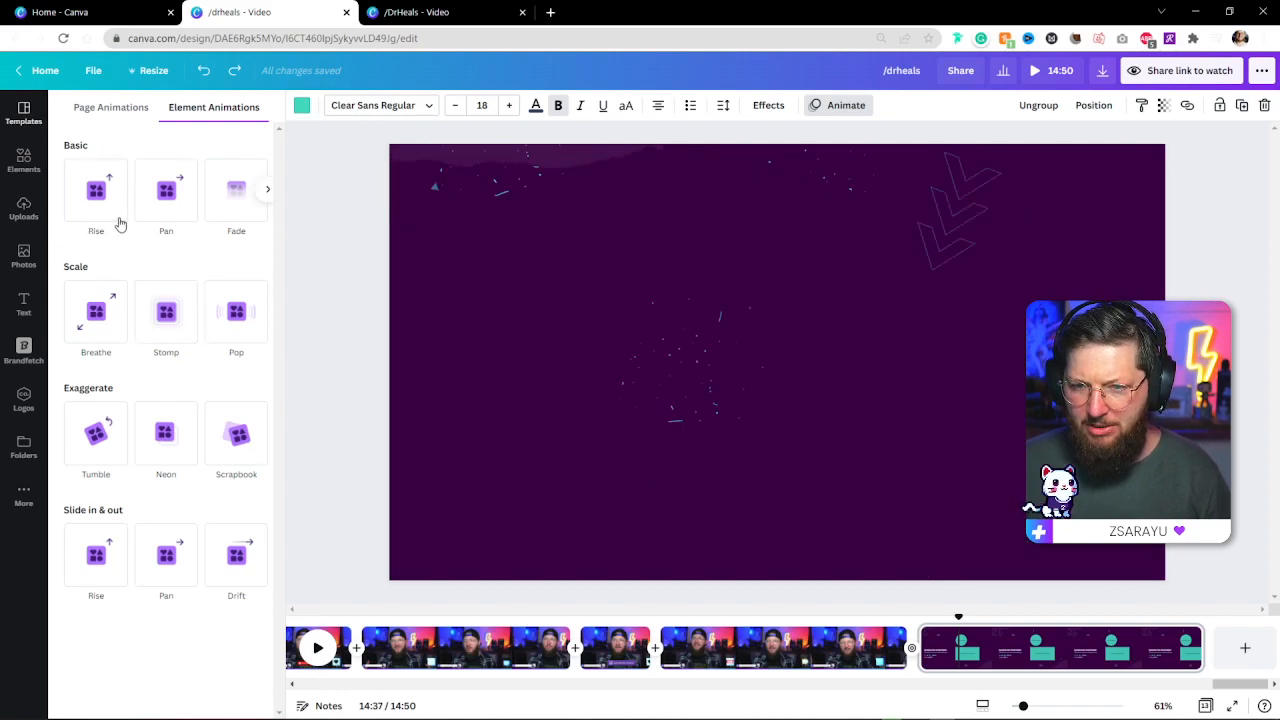
pyautogui.press('Delete')
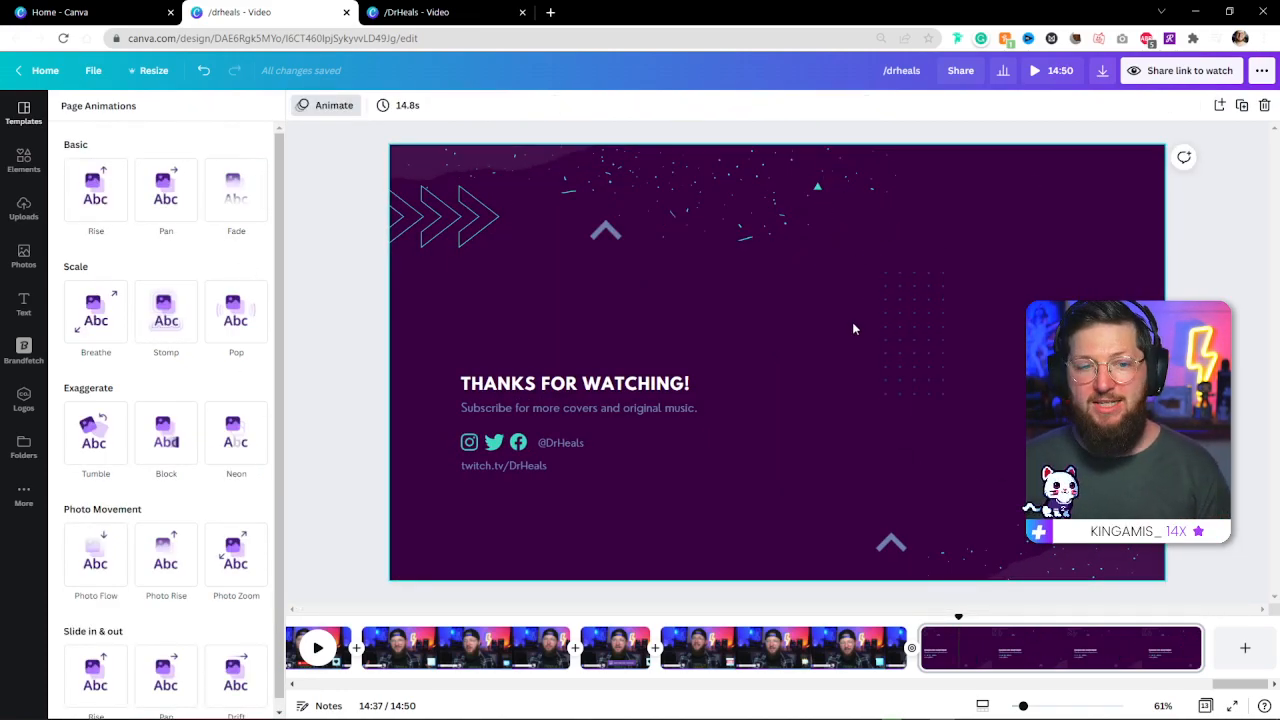
pyautogui.hotkey('ctrl', 'z')
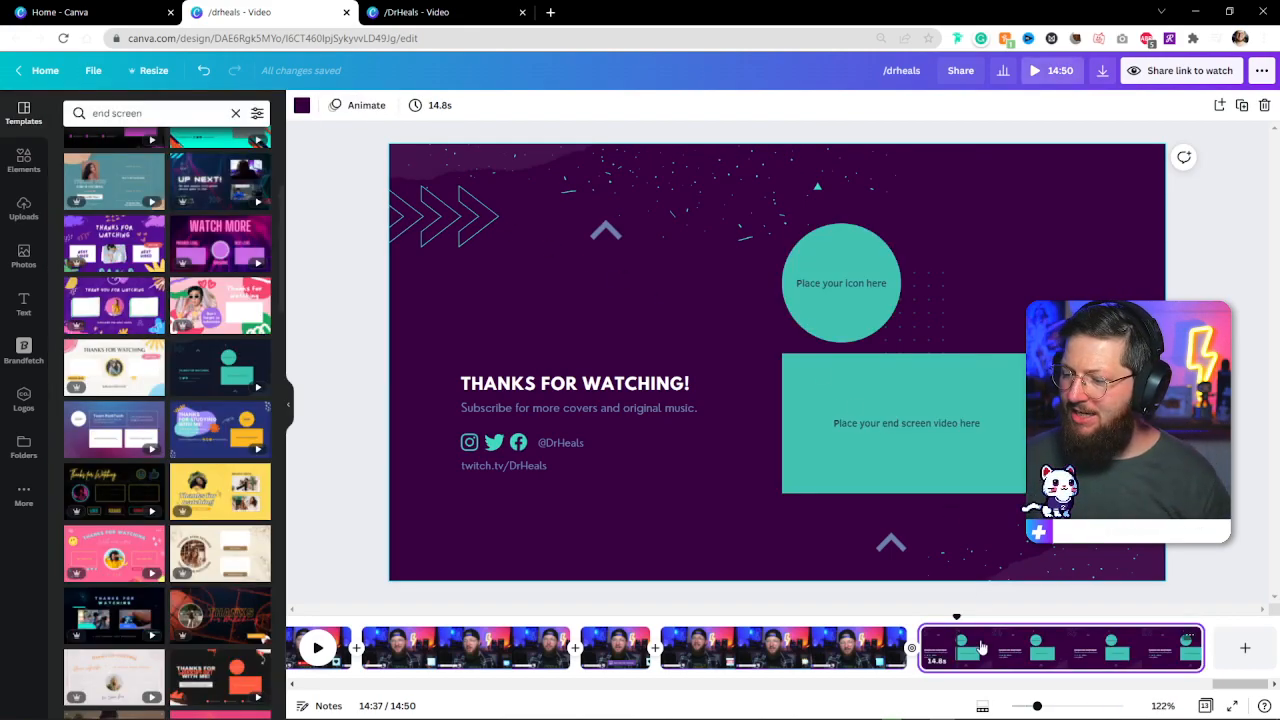
pyautogui.click(826, 410)
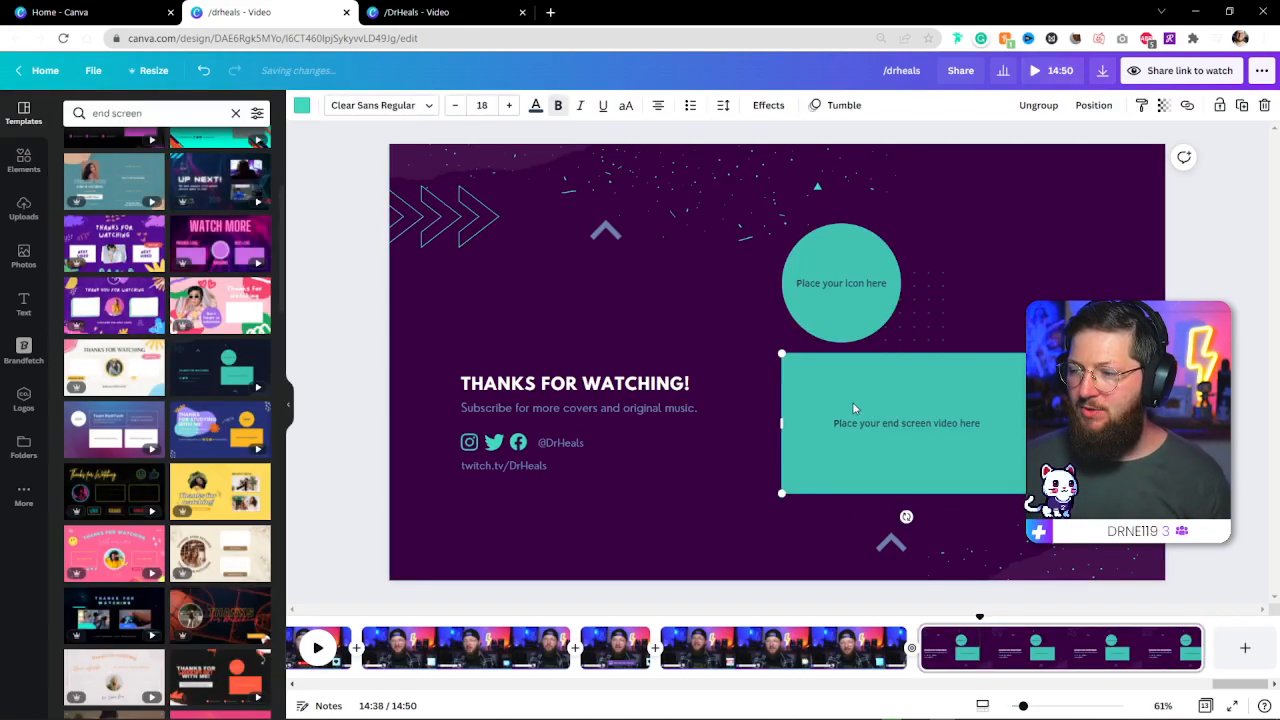
pyautogui.click(840, 315)
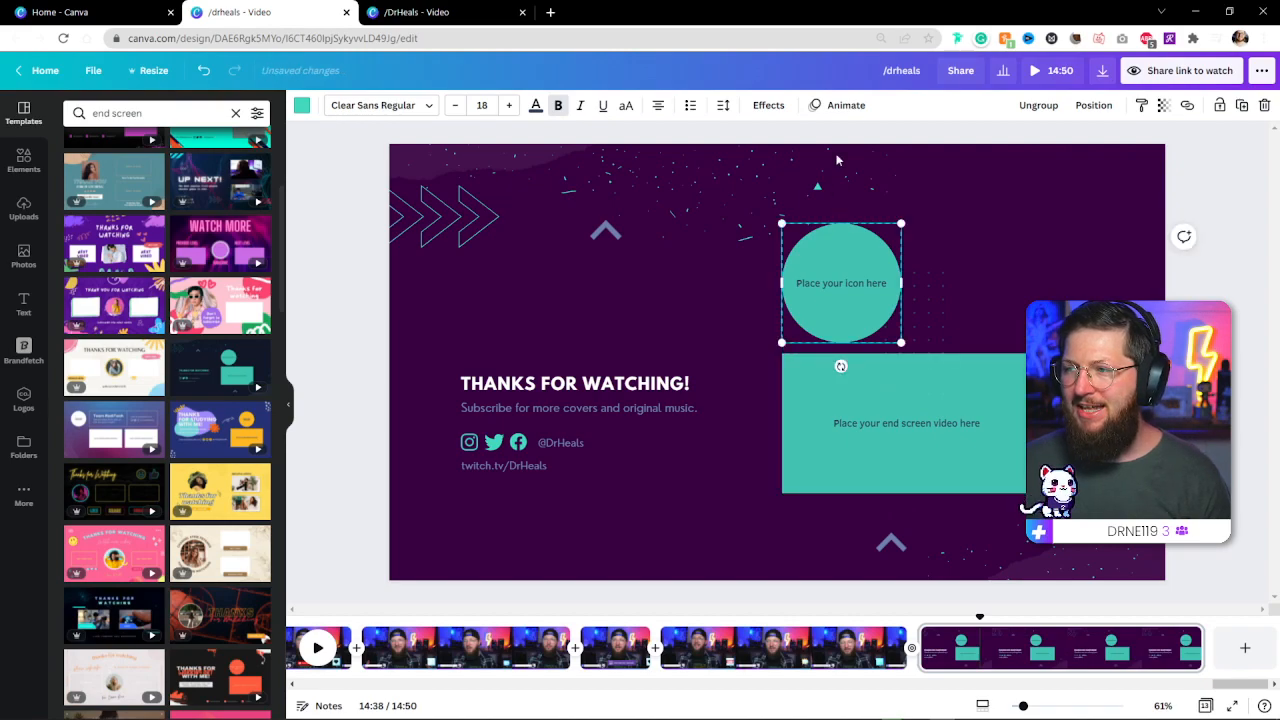
pyautogui.click(822, 113)
pyautogui.click(118, 109)
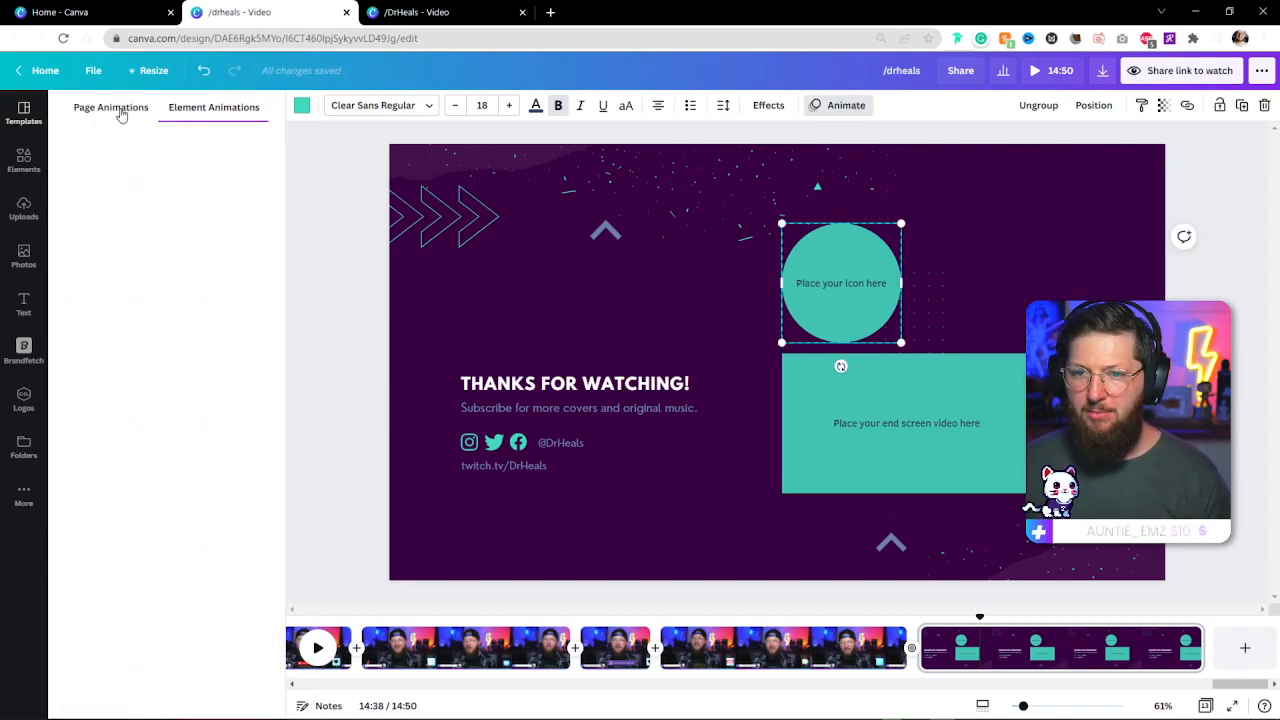
pyautogui.click(190, 111)
# - Delete the end screen video placeholder and the circular icon placeholder from the end screen page
pyautogui.click(894, 434)
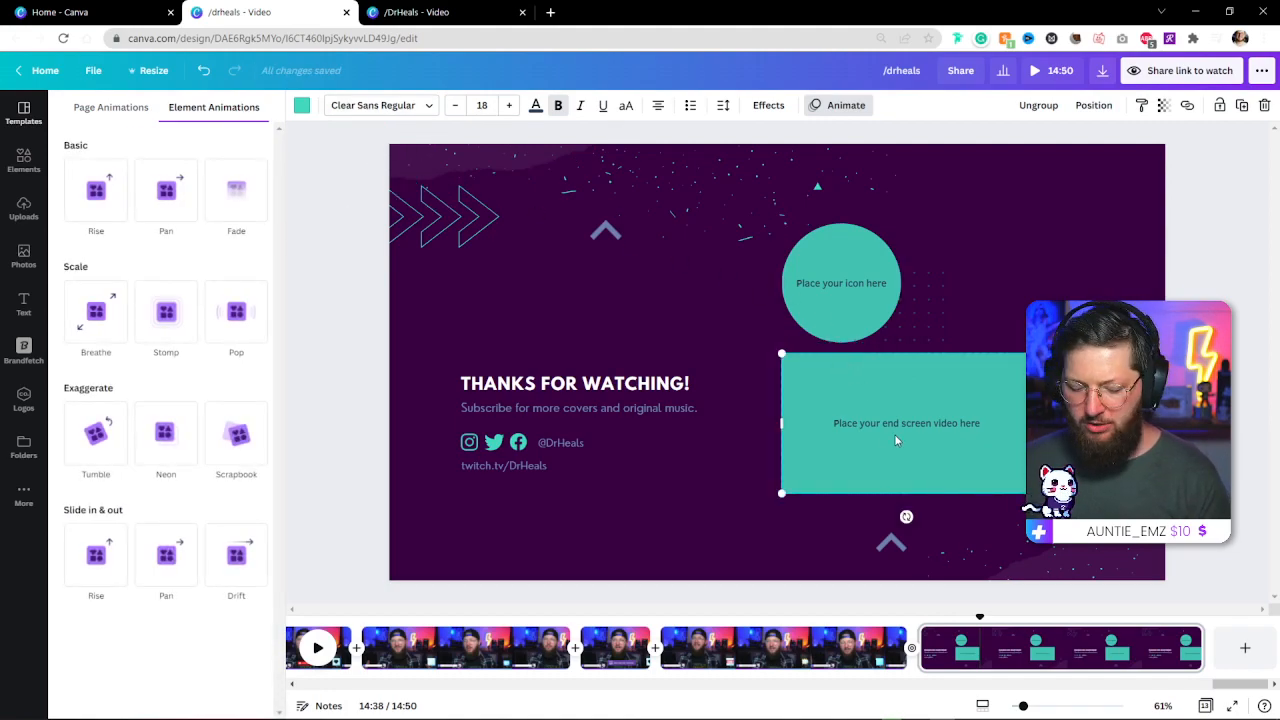
pyautogui.click(886, 412)
pyautogui.press('Delete')
pyautogui.press('Delete')
pyautogui.click(843, 282)
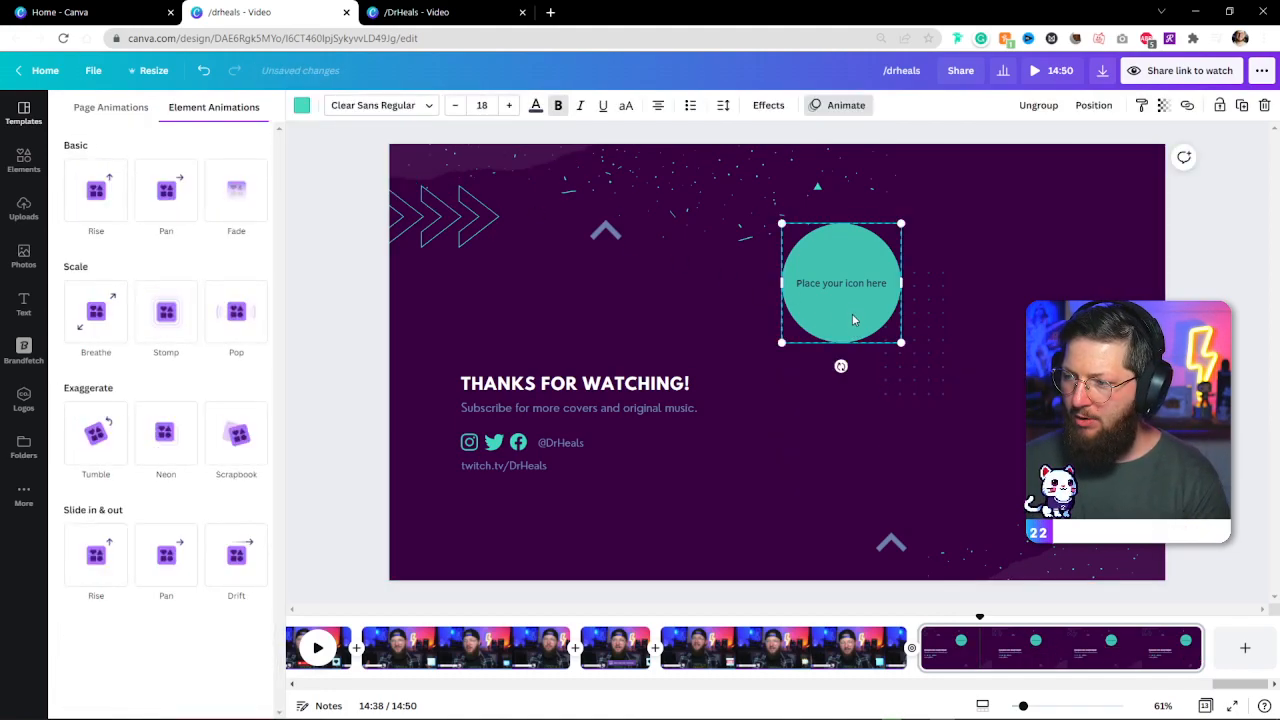
pyautogui.click(851, 285)
pyautogui.press('Delete')
pyautogui.press('Delete')
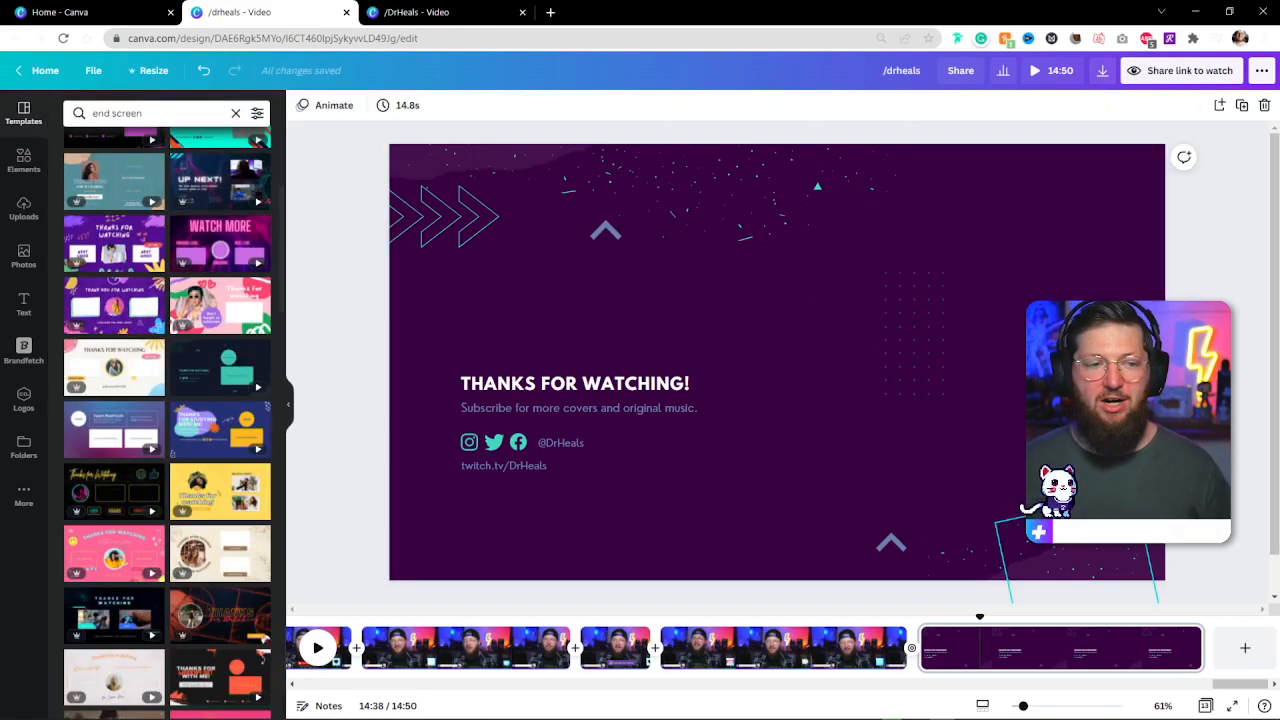
# - Play the ending from the last seconds of the final recording clip into the end screen to check it
pyautogui.moveTo(978, 616); pyautogui.dragTo(863, 614)
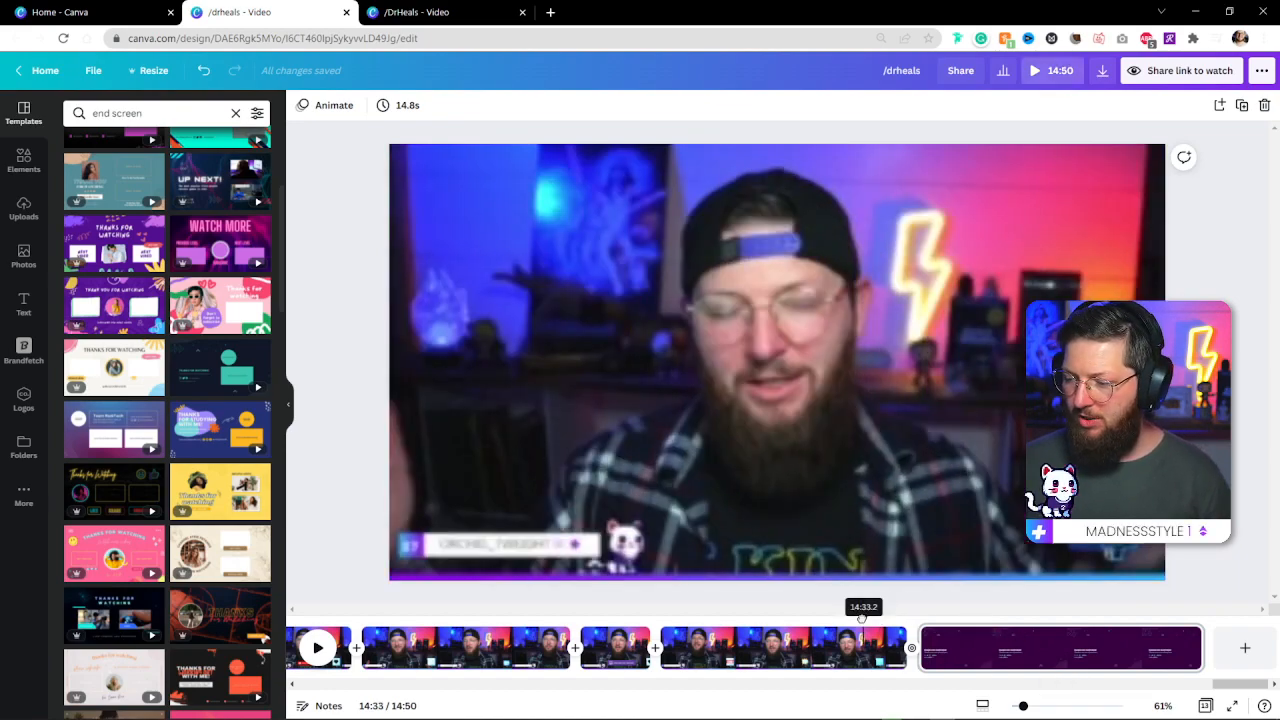
pyautogui.press('space')
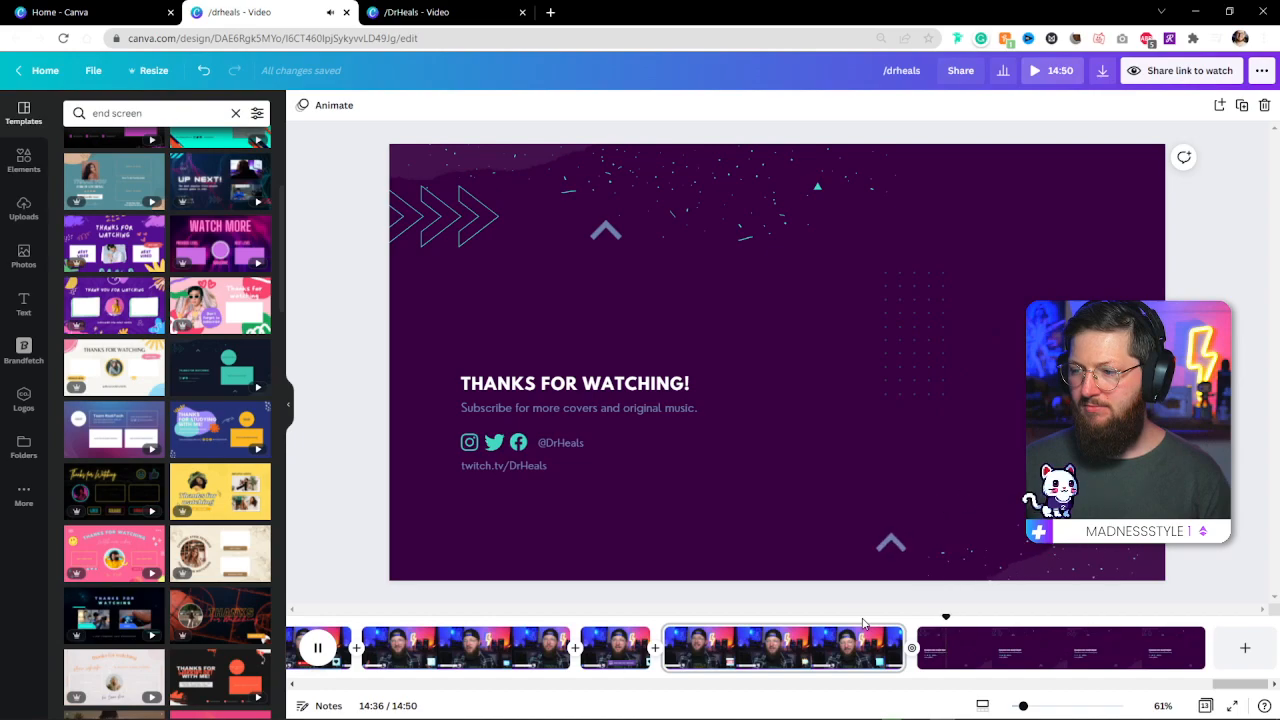
pyautogui.press('space')
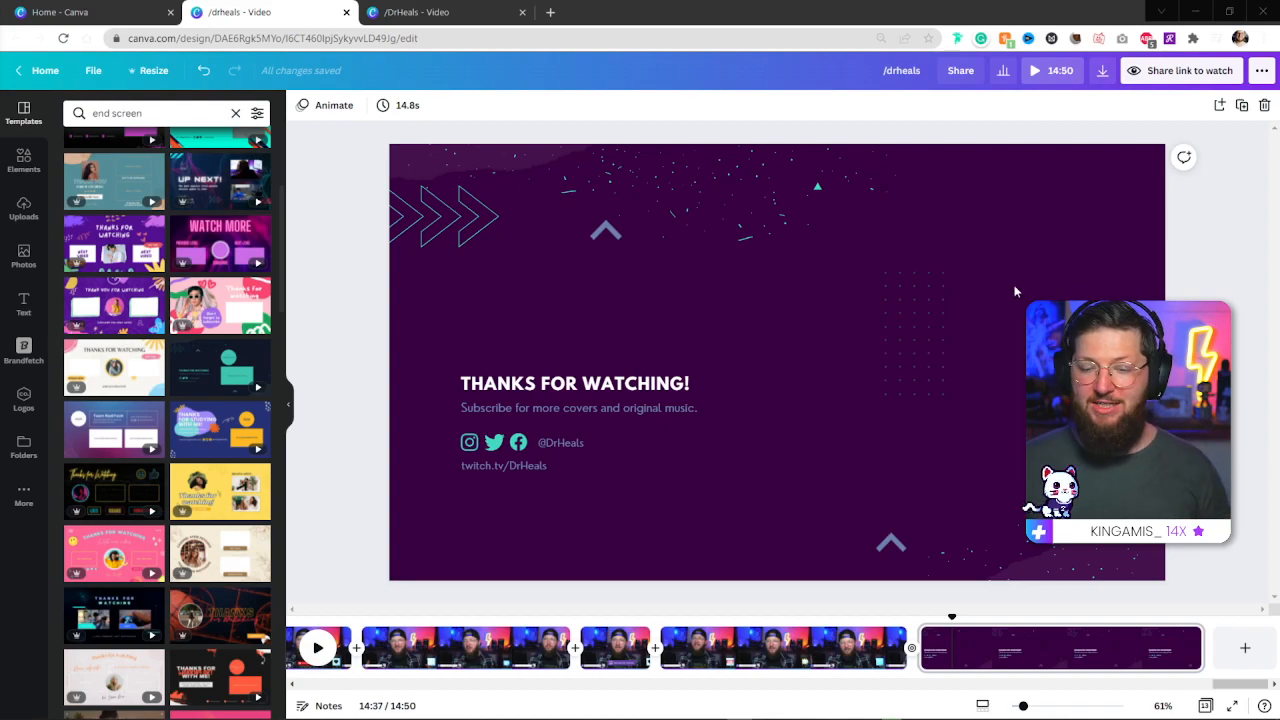
# - Configure the download as MP4 Video with all pages selected
pyautogui.click(1104, 70)
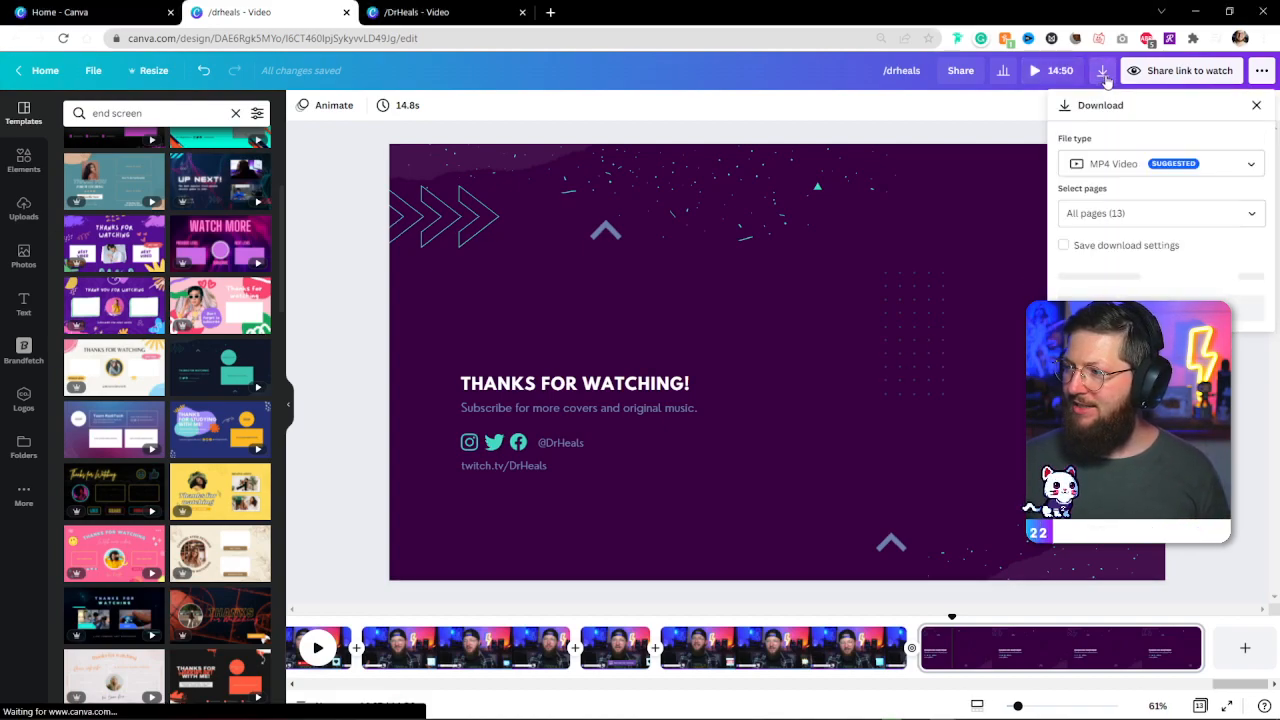
pyautogui.click(1150, 170)
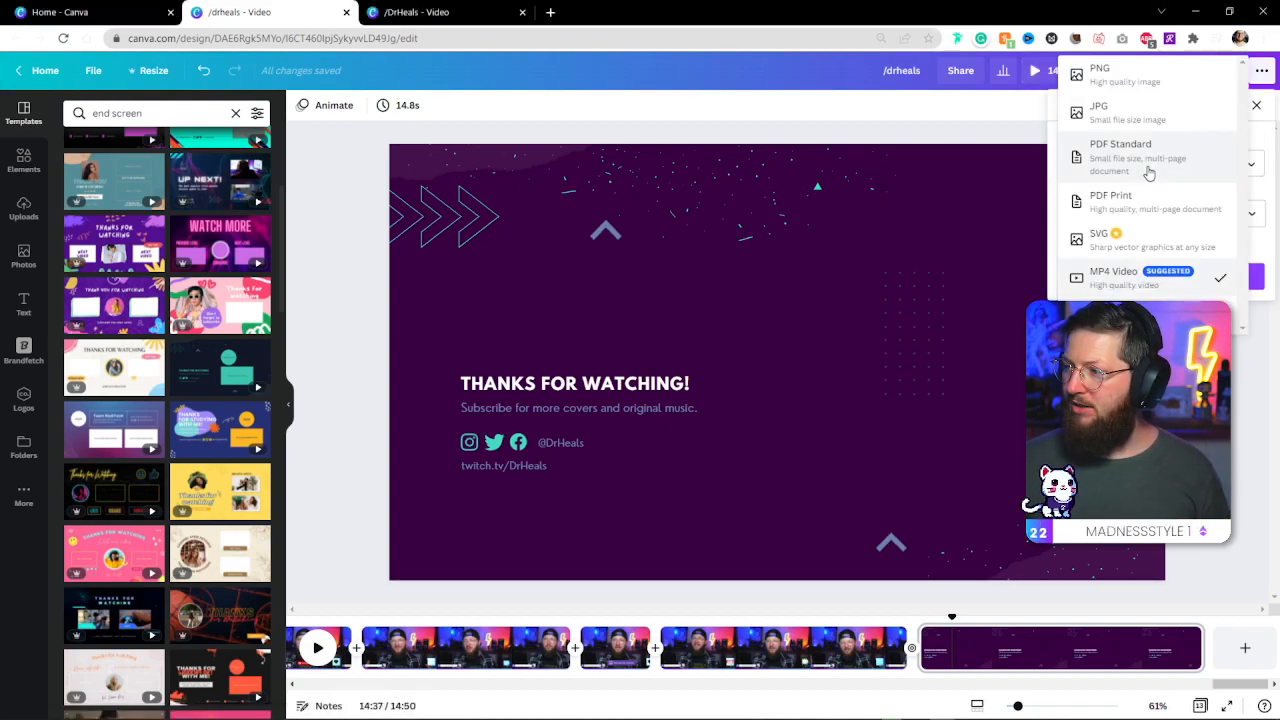
pyautogui.click(1141, 280)
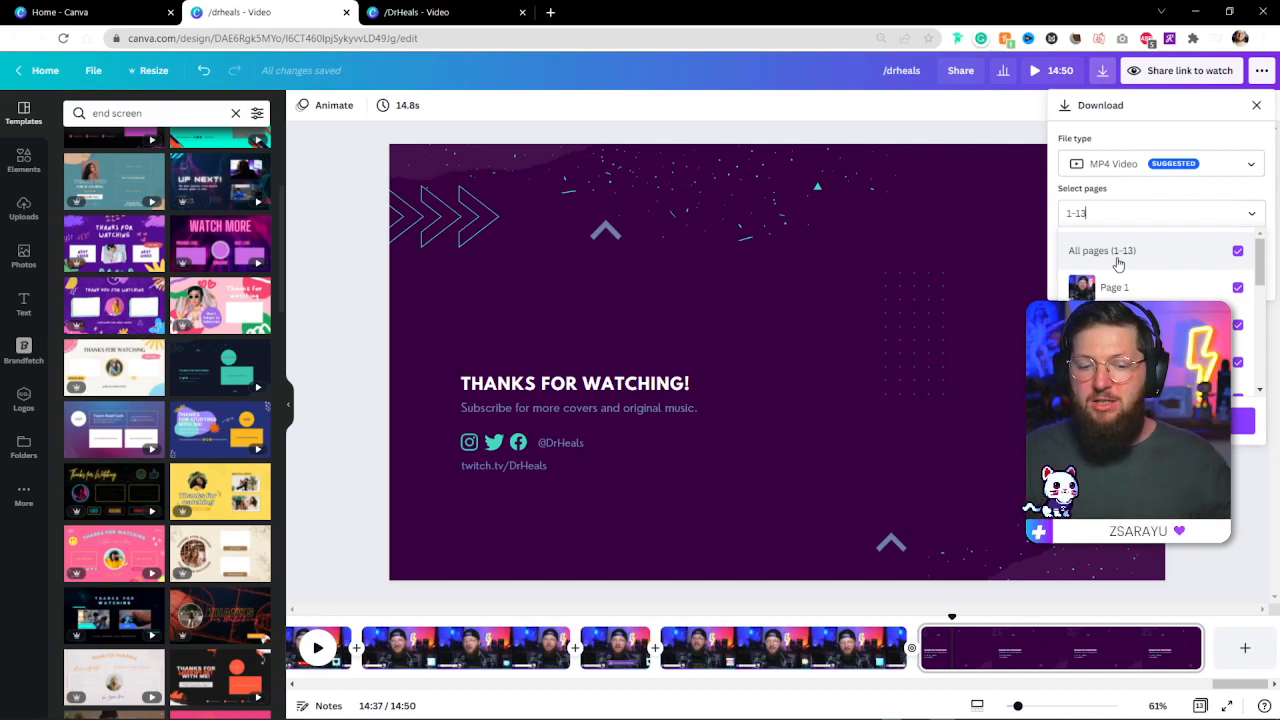
pyautogui.click(1150, 210)
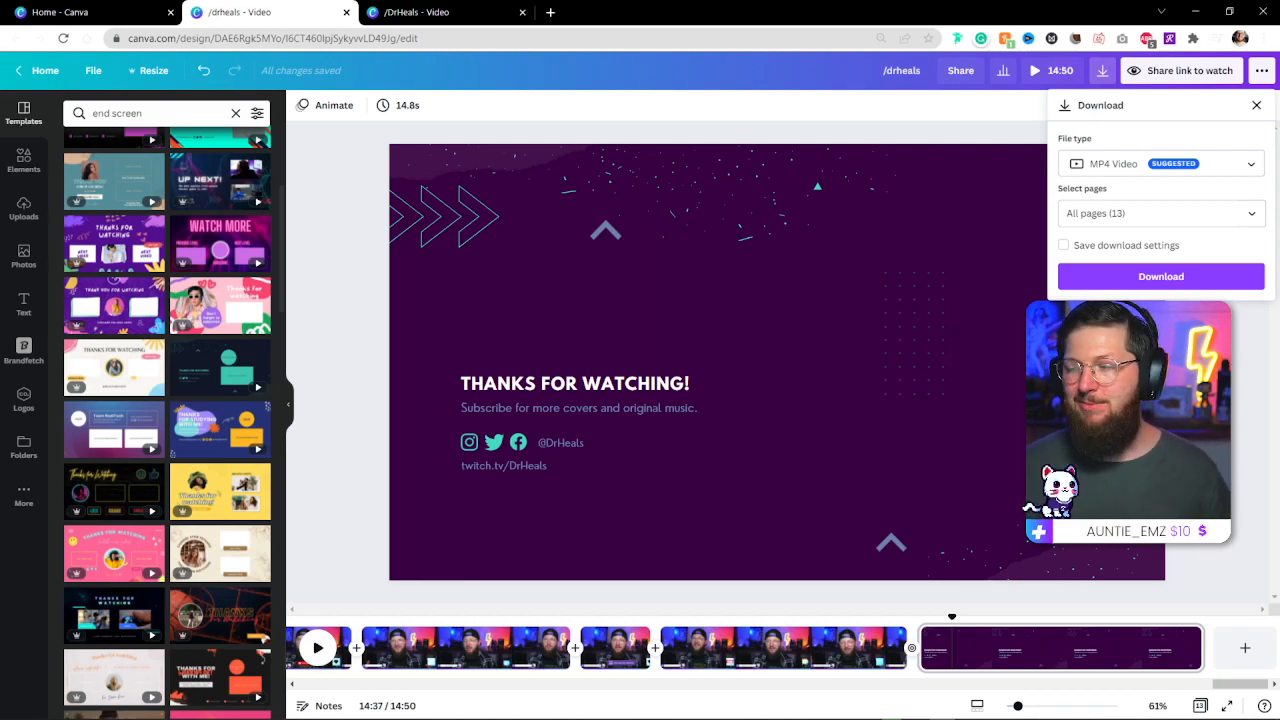
pyautogui.press('Escape')
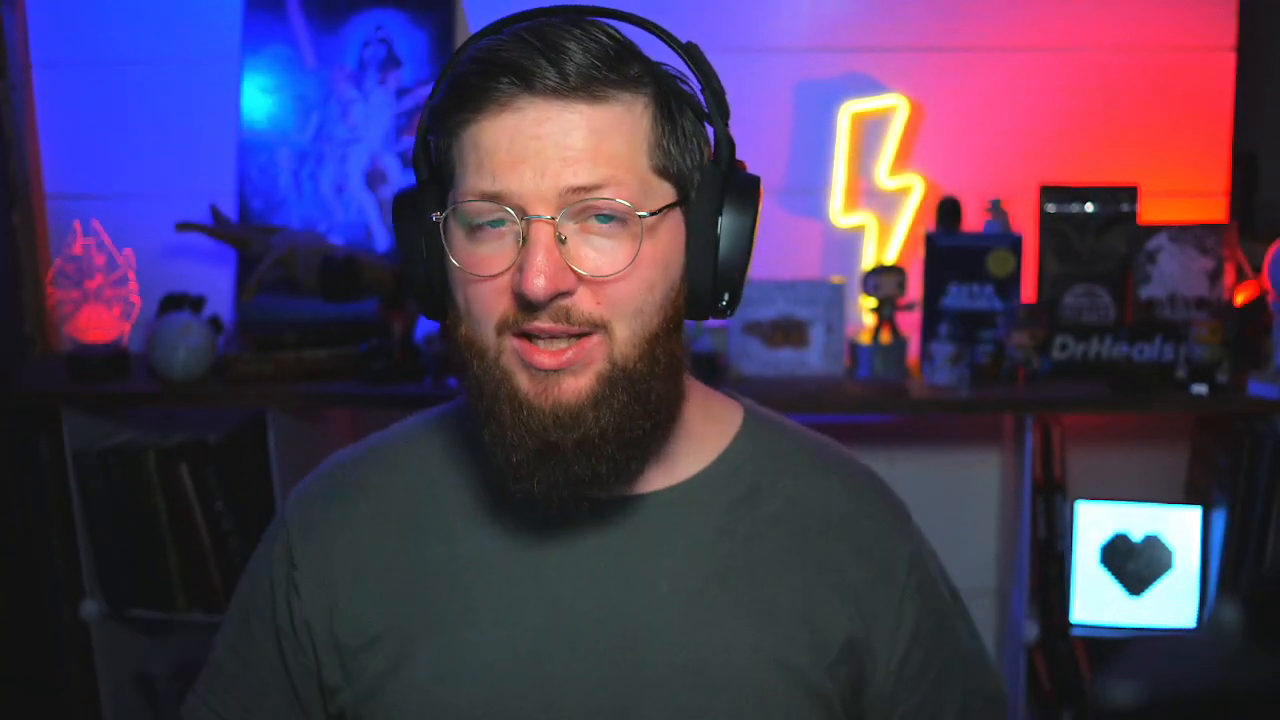